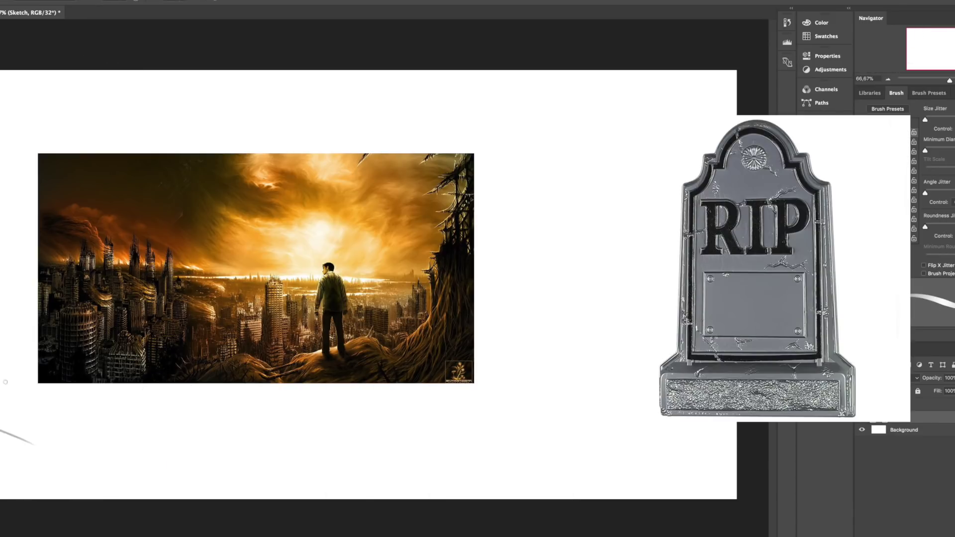
Sketch another ridge line near the bottom and erase and rework part of the horizon line
{"action": "left_click_drag", "start_coordinate": [326, 450], "coordinate": [483, 498]}
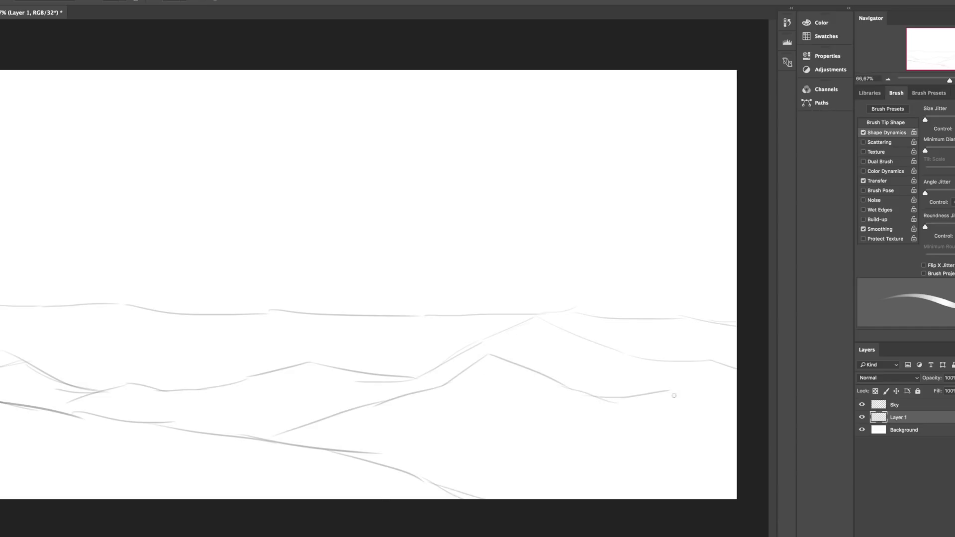
{"action": "key", "text": "e"}
{"action": "left_click_drag", "start_coordinate": [420, 304], "coordinate": [319, 318]}
{"action": "key", "text": "b"}
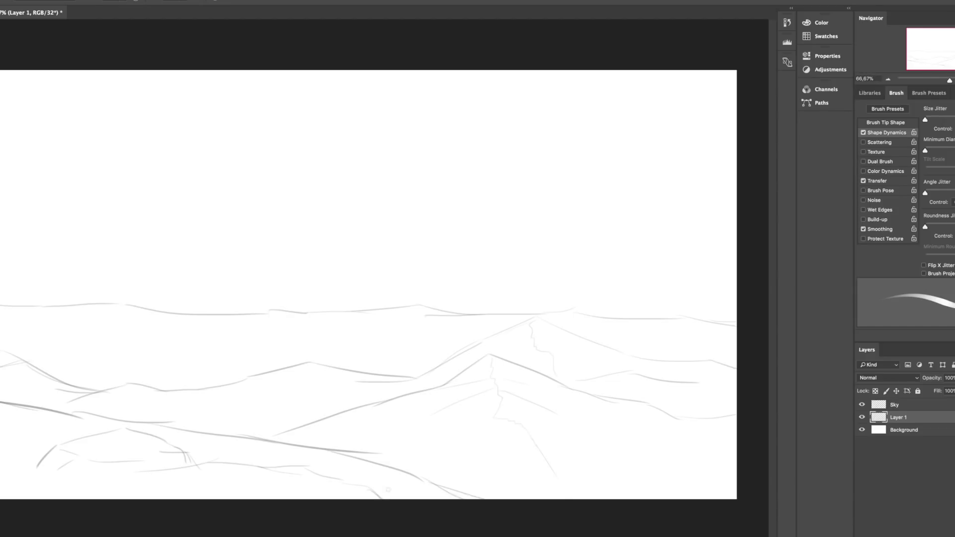
{"action": "key", "text": "e"}
{"action": "key", "text": "b"}
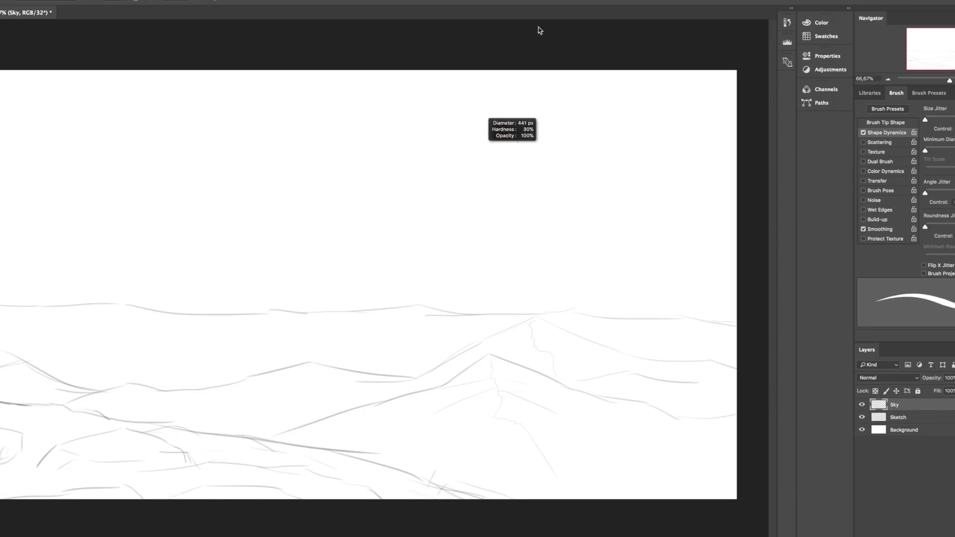
Brush blue across the upper sky while reordering the Sketch and Sky layers
{"action": "mouse_move", "coordinate": [75, 90]}
{"action": "left_mouse_down"}
{"action": "mouse_move", "coordinate": [37, 103]}
{"action": "mouse_move", "coordinate": [75, 239]}
{"action": "mouse_move", "coordinate": [124, 299]}
{"action": "left_mouse_up"}
{"action": "key", "text": "alt+bracketleft"}
{"action": "key", "text": "ctrl+bracketright"}
{"action": "mouse_move", "coordinate": [149, 223]}
{"action": "left_mouse_down"}
{"action": "mouse_move", "coordinate": [398, 149]}
{"action": "mouse_move", "coordinate": [716, 276]}
{"action": "left_mouse_up"}
Pick a darker blue and darken the top corners of the sky
{"action": "left_click", "coordinate": [4, 61]}
{"action": "key", "text": "Return"}
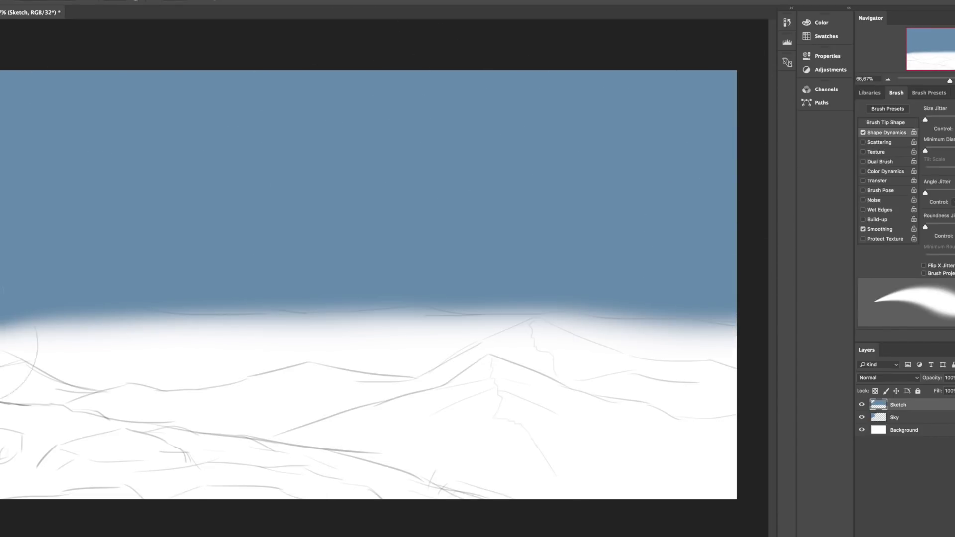
{"action": "left_click", "coordinate": [4, 61]}
{"action": "left_click", "coordinate": [462, 435]}
{"action": "key", "text": "Return"}
{"action": "mouse_move", "coordinate": [45, 30]}
{"action": "left_mouse_down"}
{"action": "mouse_move", "coordinate": [22, 2]}
{"action": "mouse_move", "coordinate": [3, 5]}
{"action": "left_mouse_up"}
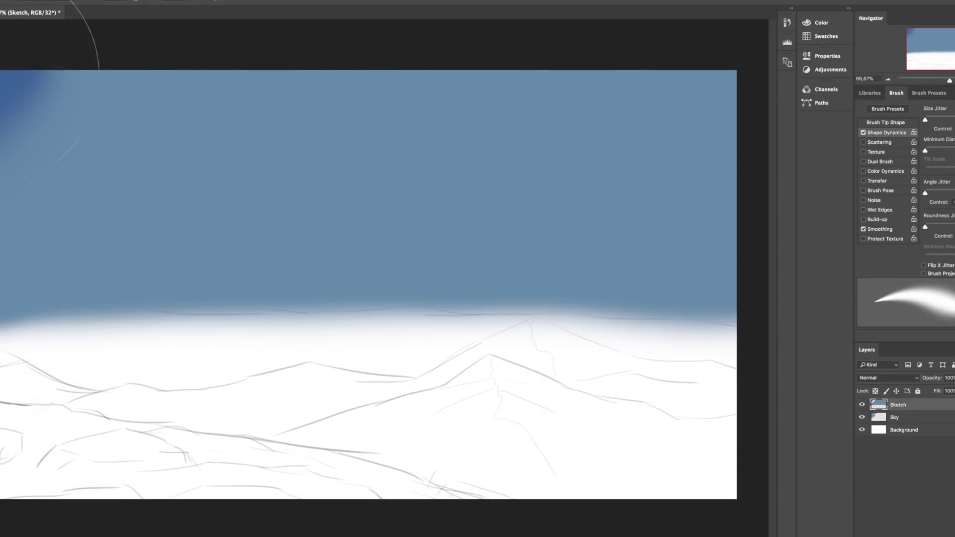
Deepen the blue along the top and blend a soft gradient, keeping Sky under Sketch
{"action": "left_click", "coordinate": [641, 60]}
{"action": "left_click_drag", "start_coordinate": [641, 60], "coordinate": [398, 60]}
{"action": "left_click", "coordinate": [4, 60]}
{"action": "key", "text": "Return"}
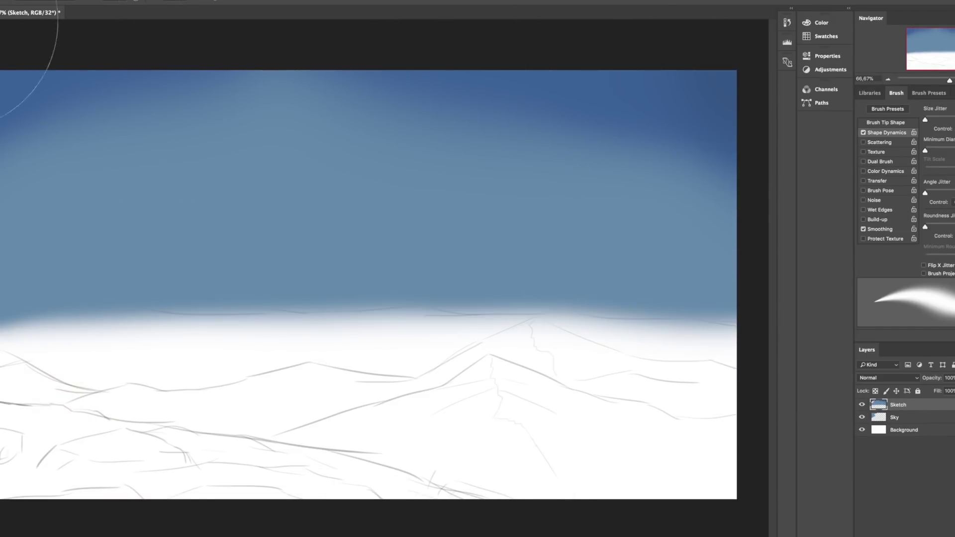
{"action": "mouse_move", "coordinate": [435, 220]}
{"action": "left_mouse_down"}
{"action": "mouse_move", "coordinate": [566, 214]}
{"action": "mouse_move", "coordinate": [458, 202]}
{"action": "mouse_move", "coordinate": [522, 299]}
{"action": "mouse_move", "coordinate": [846, 299]}
{"action": "left_mouse_up"}
{"action": "left_click_drag", "start_coordinate": [923, 420], "coordinate": [923, 405]}
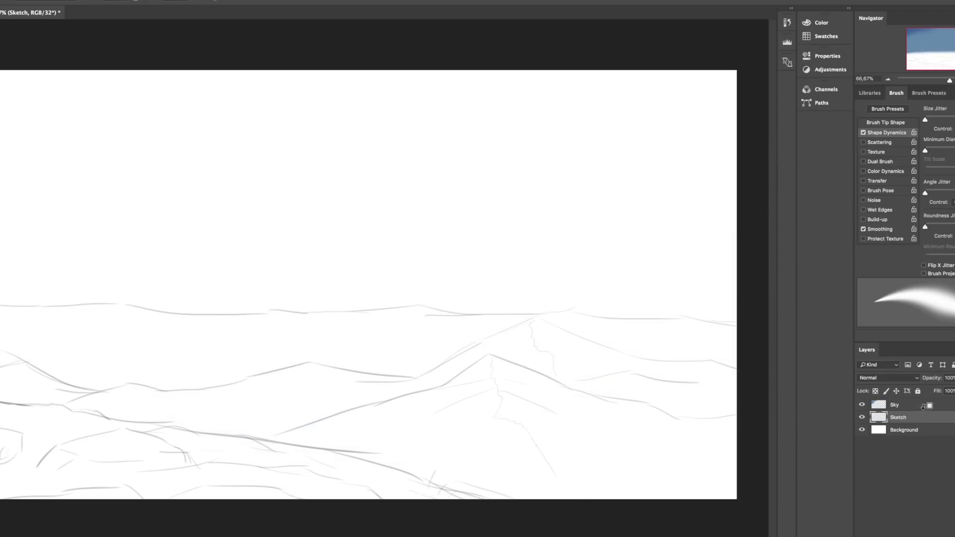
{"action": "mouse_move", "coordinate": [30, 99]}
{"action": "left_mouse_down"}
{"action": "mouse_move", "coordinate": [43, 166]}
{"action": "mouse_move", "coordinate": [789, 290]}
{"action": "mouse_move", "coordinate": [358, 345]}
{"action": "mouse_move", "coordinate": [277, 181]}
{"action": "left_mouse_up"}
{"action": "key", "text": "ctrl+bracketleft"}
{"action": "left_click", "coordinate": [485, 416]}
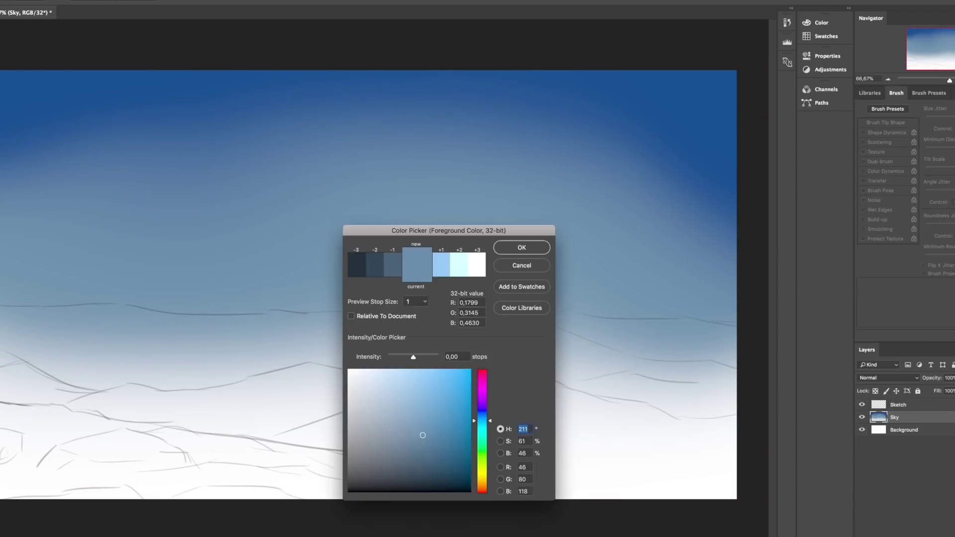
Resize the brush and paint light and darker-blue wispy clouds, toggling opacity variation
{"action": "left_click_drag", "start_coordinate": [375, 204], "coordinate": [449, 193]}
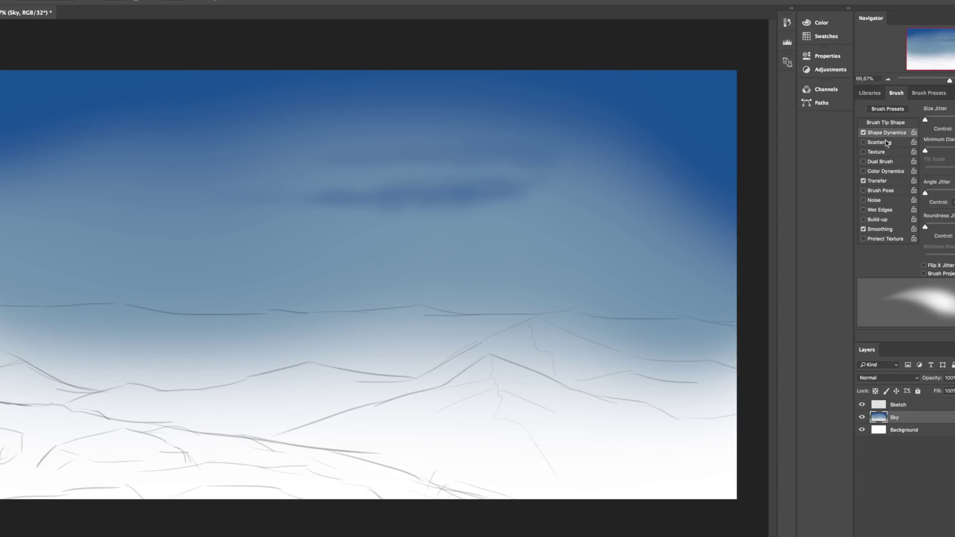
{"action": "left_click", "coordinate": [864, 180]}
{"action": "left_click_drag", "start_coordinate": [494, 167], "coordinate": [549, 157]}
{"action": "left_click_drag", "start_coordinate": [492, 224], "coordinate": [426, 219]}
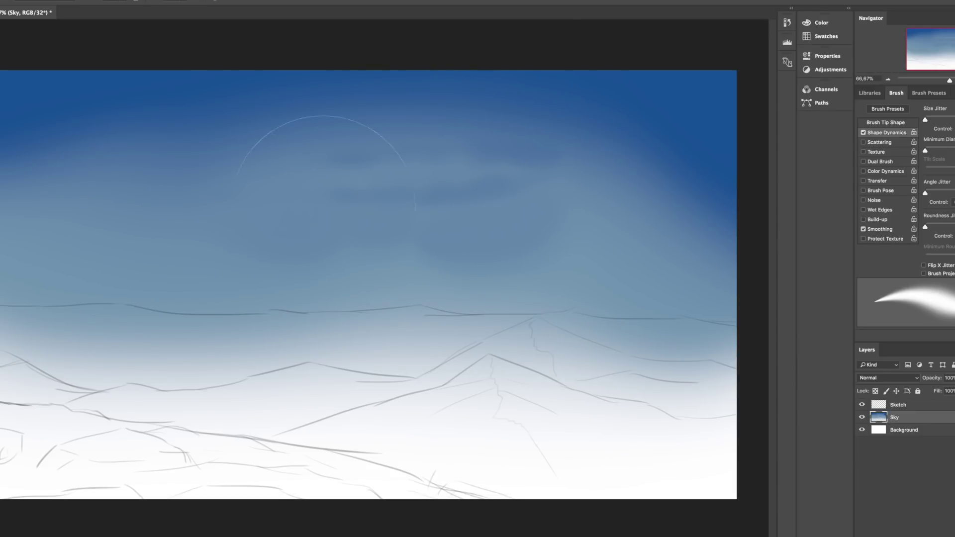
{"action": "left_click", "coordinate": [864, 181]}
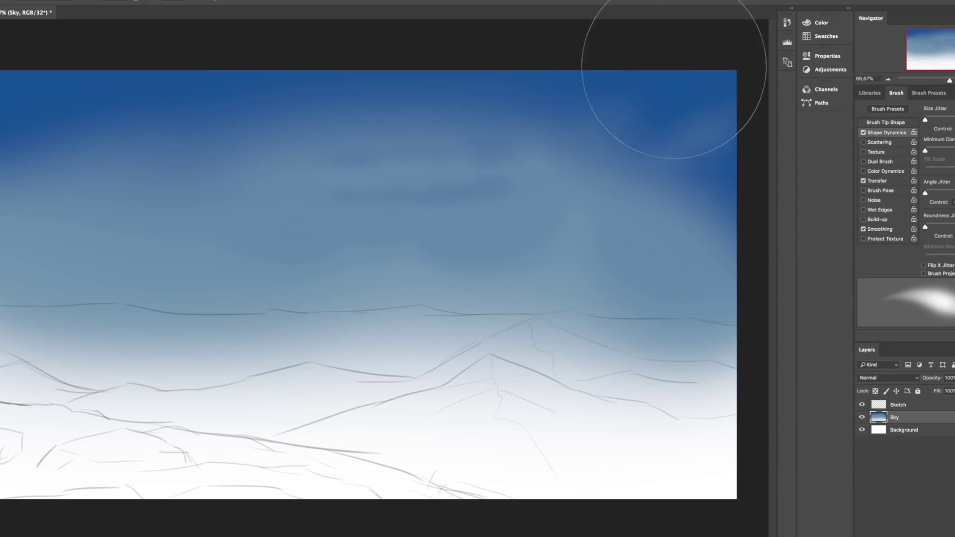
{"action": "left_click_drag", "start_coordinate": [674, 66], "coordinate": [644, 99]}
Brush a warm pink band across the lower sky and a pale peach sun glow near the horizon
{"action": "left_click", "coordinate": [864, 180]}
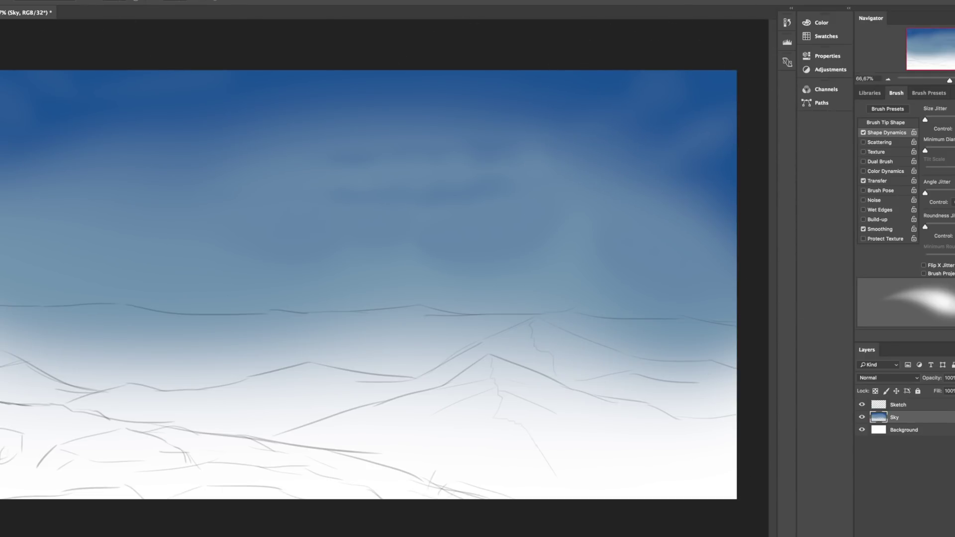
{"action": "mouse_move", "coordinate": [5, 299]}
{"action": "left_mouse_down"}
{"action": "mouse_move", "coordinate": [598, 319]}
{"action": "mouse_move", "coordinate": [358, 303]}
{"action": "left_mouse_up"}
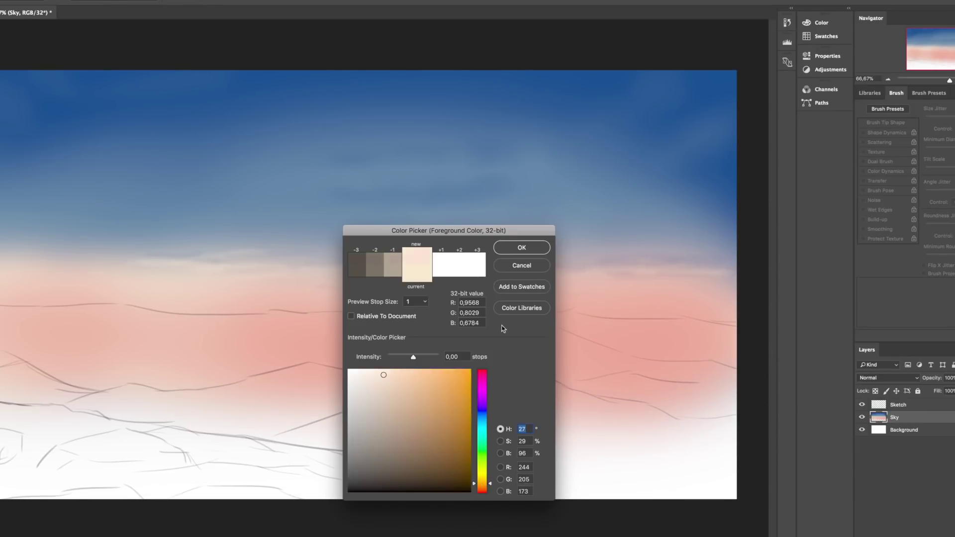
{"action": "key", "text": "Return"}
{"action": "left_click", "coordinate": [493, 288]}
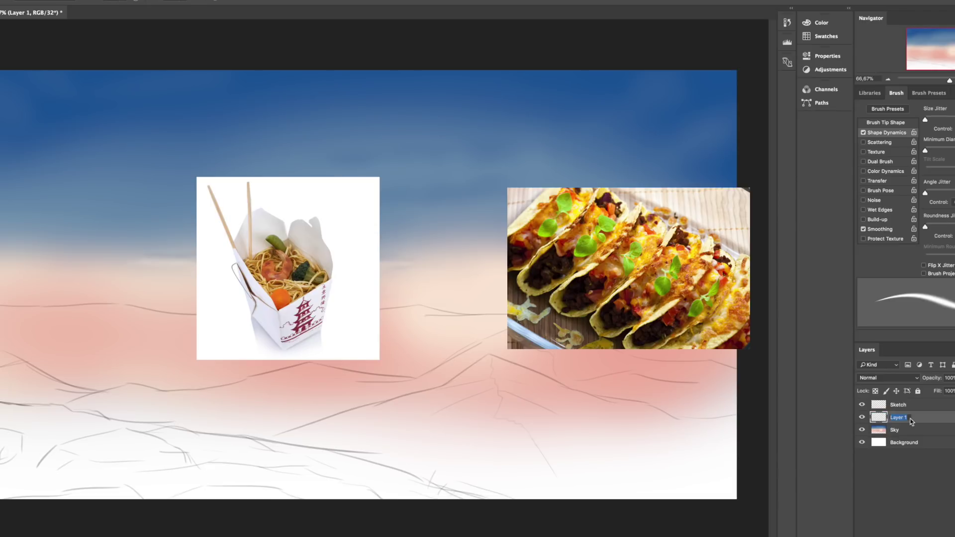
Name the layer Mountains and fill the mountain band and lower-left ground with grey-green
{"action": "type", "text": "Mountains"}
{"action": "key", "text": "Return"}
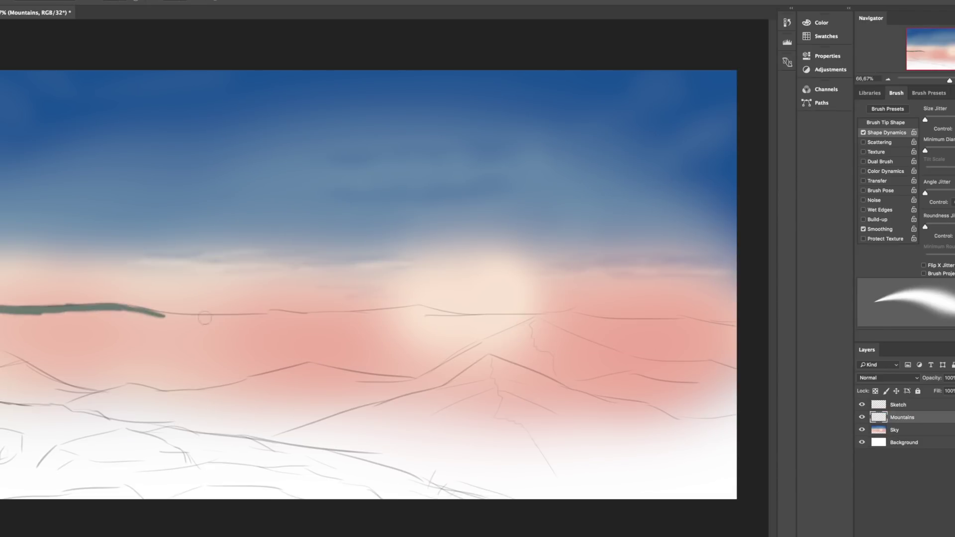
{"action": "left_click_drag", "start_coordinate": [211, 326], "coordinate": [127, 323]}
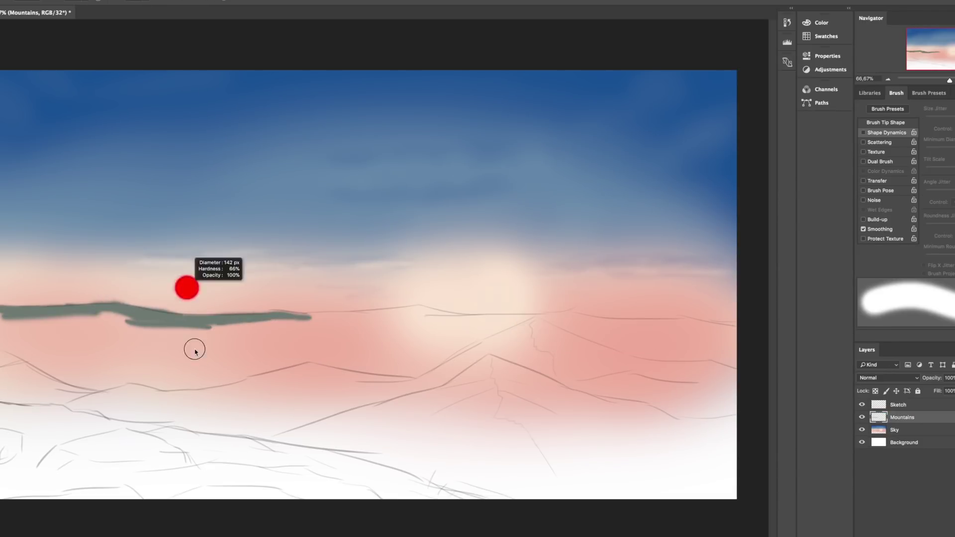
{"action": "mouse_move", "coordinate": [57, 319]}
{"action": "left_mouse_down"}
{"action": "mouse_move", "coordinate": [419, 320]}
{"action": "mouse_move", "coordinate": [412, 306]}
{"action": "mouse_move", "coordinate": [436, 321]}
{"action": "mouse_move", "coordinate": [509, 327]}
{"action": "mouse_move", "coordinate": [570, 318]}
{"action": "left_mouse_up"}
{"action": "mouse_move", "coordinate": [498, 326]}
{"action": "left_mouse_down"}
{"action": "mouse_move", "coordinate": [731, 339]}
{"action": "mouse_move", "coordinate": [697, 448]}
{"action": "mouse_move", "coordinate": [393, 343]}
{"action": "left_mouse_up"}
{"action": "mouse_move", "coordinate": [446, 490]}
{"action": "left_mouse_down"}
{"action": "mouse_move", "coordinate": [358, 448]}
{"action": "mouse_move", "coordinate": [349, 378]}
{"action": "mouse_move", "coordinate": [203, 384]}
{"action": "mouse_move", "coordinate": [127, 330]}
{"action": "left_mouse_up"}
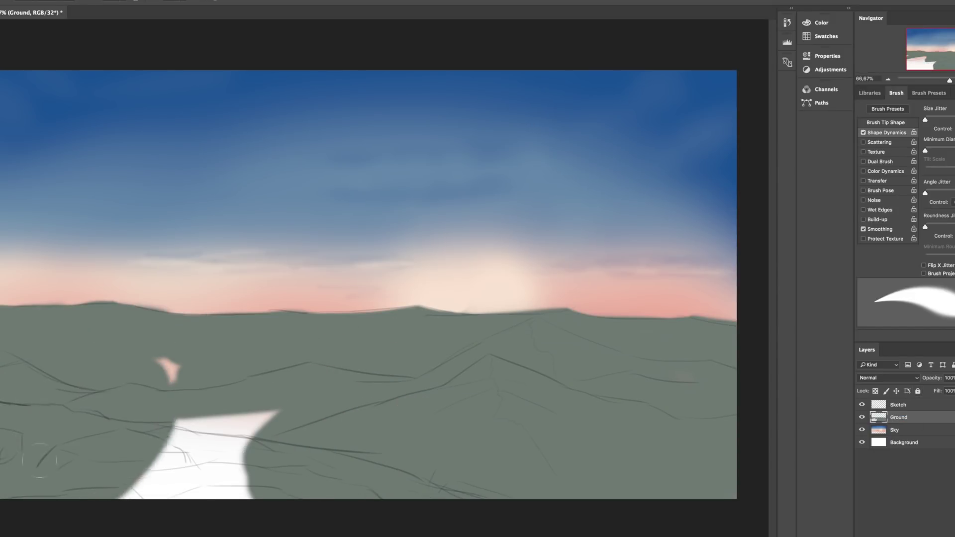
Clean up leftover white and pink gaps and add a new layer above Ground
{"action": "key", "text": "ctrl+z"}
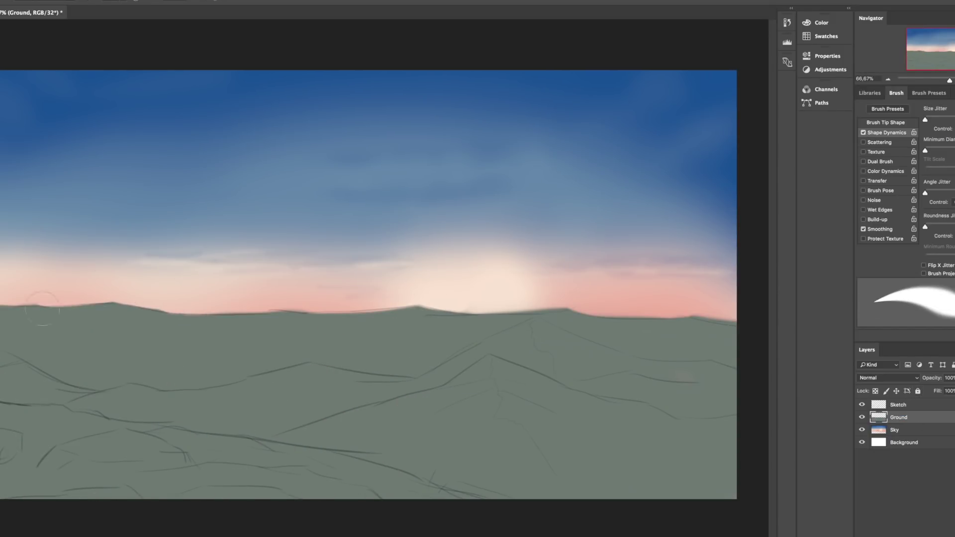
{"action": "key", "text": "e"}
{"action": "key", "text": "b"}
{"action": "key", "text": "ctrl+shift+alt+n"}
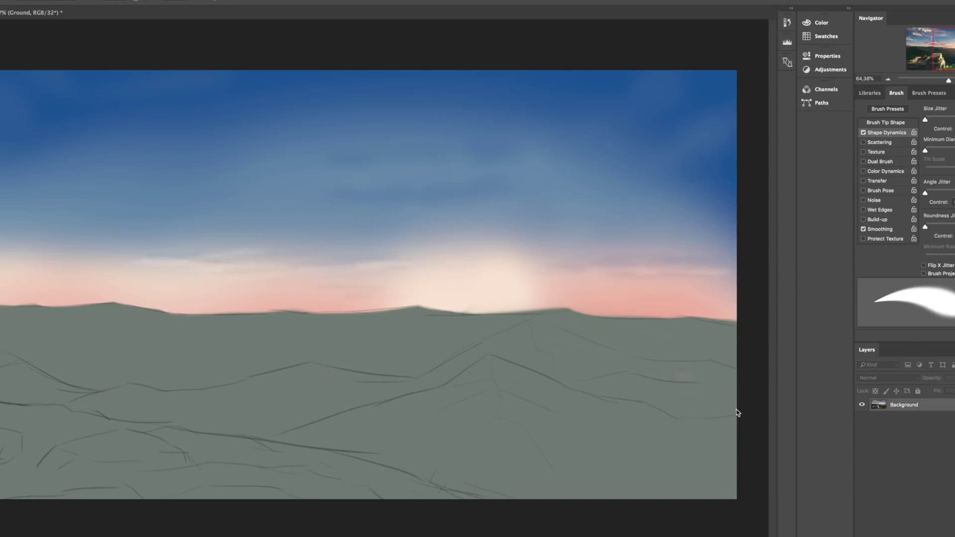
{"action": "double_click", "coordinate": [915, 420]}
Name the new layer 'Fore ground' and paint tan rock along the lower-left and bottom
{"action": "type", "text": "Fore ground"}
{"action": "key", "text": "Return"}
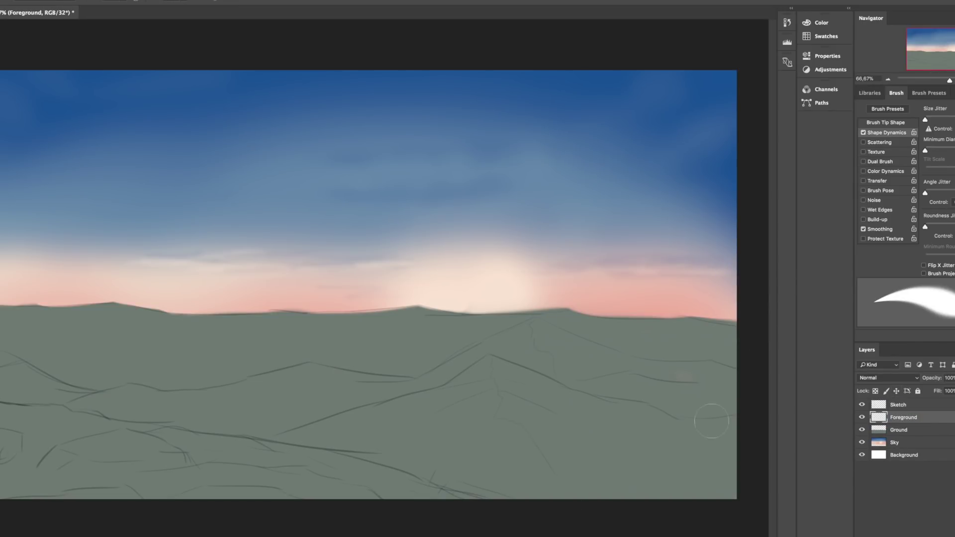
{"action": "left_click_drag", "start_coordinate": [10, 455], "coordinate": [80, 436]}
{"action": "left_click_drag", "start_coordinate": [2, 408], "coordinate": [25, 413]}
{"action": "left_click_drag", "start_coordinate": [10, 448], "coordinate": [194, 478]}
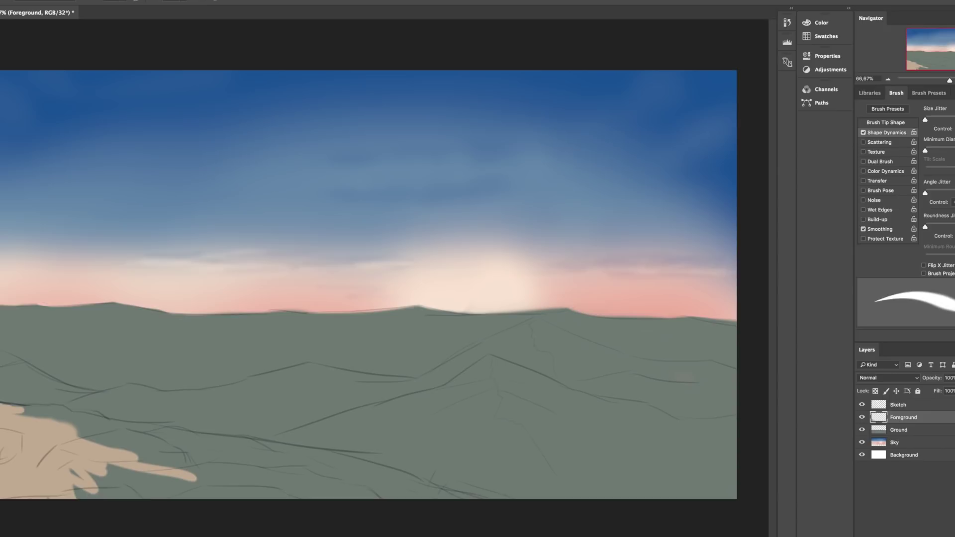
{"action": "mouse_move", "coordinate": [74, 493]}
{"action": "left_mouse_down"}
{"action": "mouse_move", "coordinate": [96, 465]}
{"action": "mouse_move", "coordinate": [189, 463]}
{"action": "mouse_move", "coordinate": [61, 409]}
{"action": "left_mouse_up"}
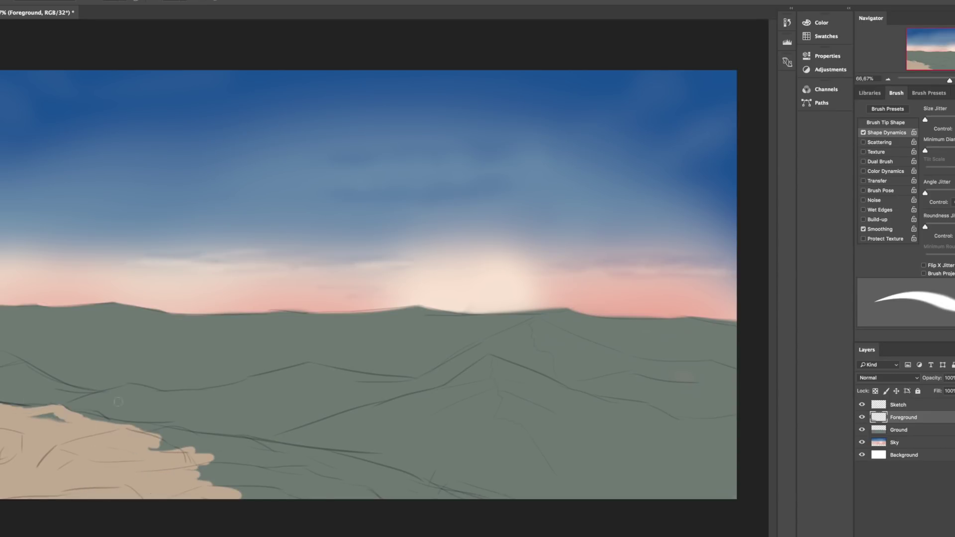
{"action": "mouse_move", "coordinate": [118, 402]}
{"action": "left_mouse_down"}
{"action": "mouse_move", "coordinate": [45, 413]}
{"action": "mouse_move", "coordinate": [456, 504]}
{"action": "mouse_move", "coordinate": [203, 452]}
{"action": "mouse_move", "coordinate": [179, 433]}
{"action": "mouse_move", "coordinate": [368, 461]}
{"action": "left_mouse_up"}
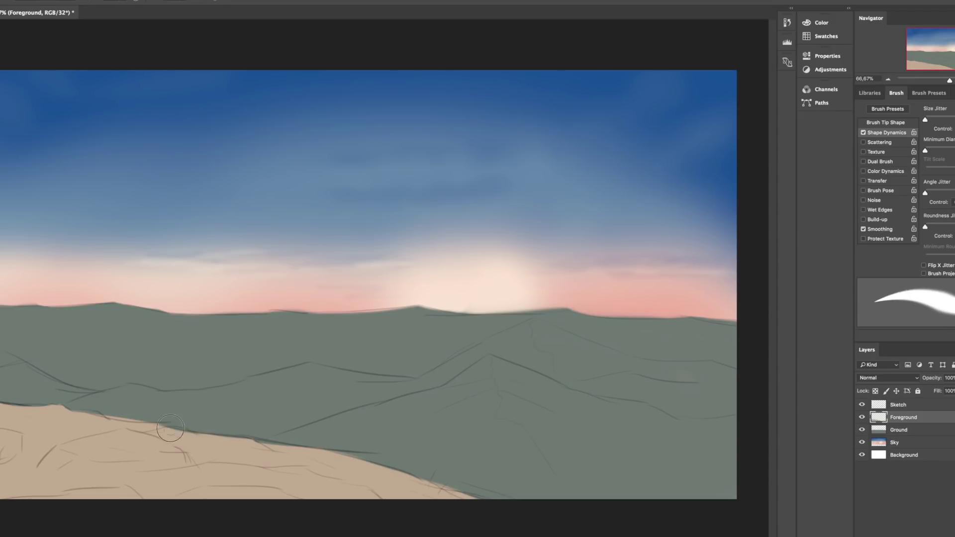
Shade the foreground with blue-grey along the bottom edge and soften its upper edge
{"action": "left_click_drag", "start_coordinate": [50, 462], "coordinate": [181, 471]}
{"action": "mouse_move", "coordinate": [2, 450]}
{"action": "left_mouse_down"}
{"action": "mouse_move", "coordinate": [25, 478]}
{"action": "mouse_move", "coordinate": [119, 495]}
{"action": "left_mouse_up"}
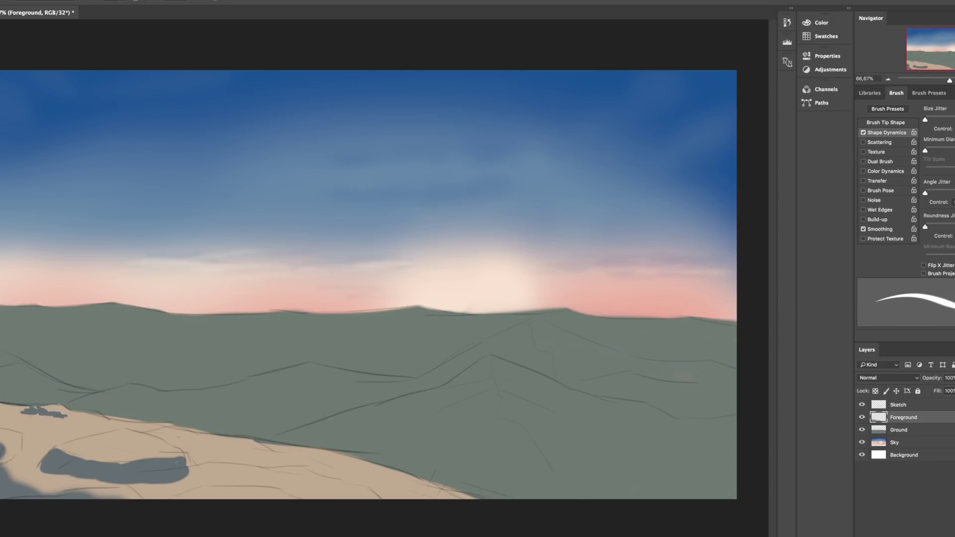
{"action": "left_click_drag", "start_coordinate": [86, 415], "coordinate": [100, 421]}
{"action": "left_click_drag", "start_coordinate": [105, 497], "coordinate": [269, 496]}
{"action": "mouse_move", "coordinate": [338, 498]}
{"action": "left_mouse_down"}
{"action": "mouse_move", "coordinate": [358, 490]}
{"action": "mouse_move", "coordinate": [50, 423]}
{"action": "mouse_move", "coordinate": [473, 493]}
{"action": "mouse_move", "coordinate": [150, 483]}
{"action": "left_mouse_up"}
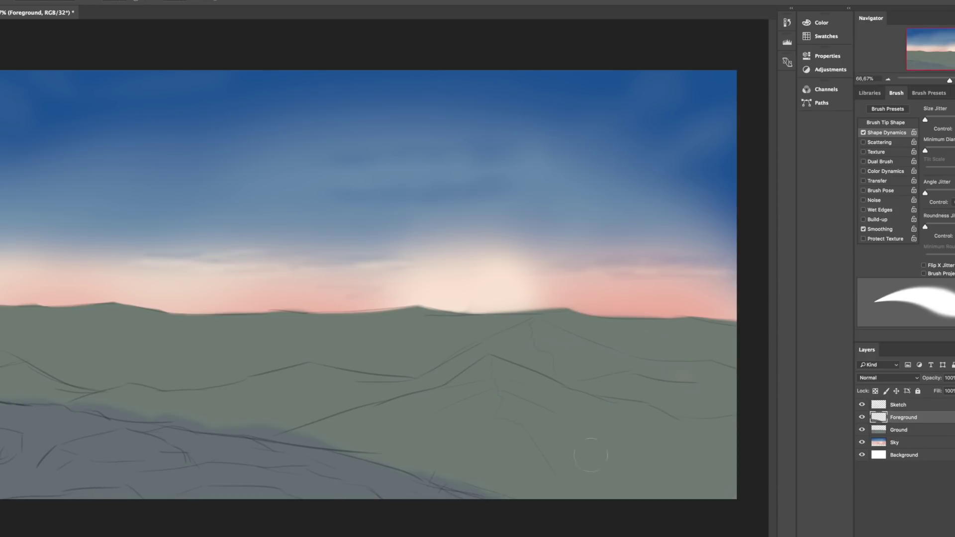
{"action": "left_click_drag", "start_coordinate": [347, 438], "coordinate": [103, 411]}
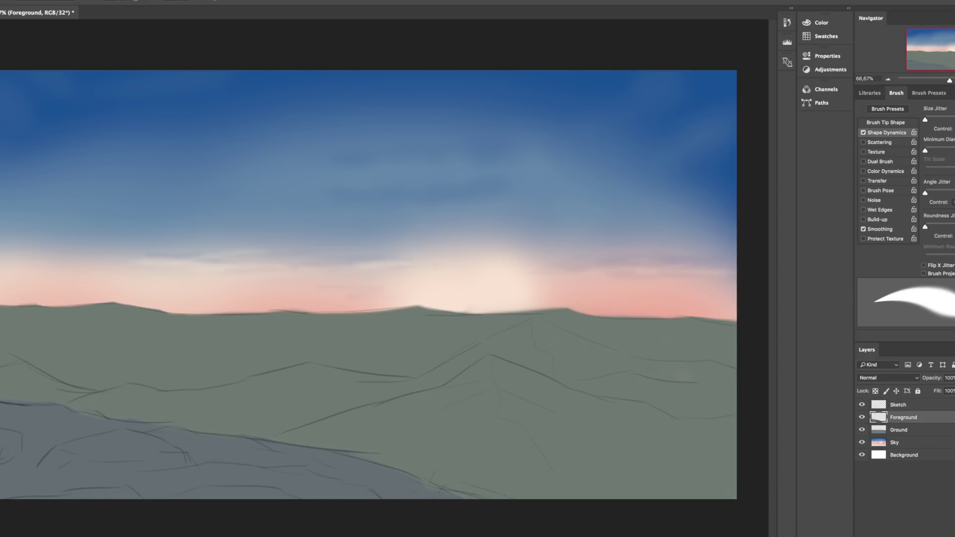
Choose a pale yellow and paint highlight strokes across the rocks
{"action": "left_click", "coordinate": [0, 443]}
{"action": "key", "text": "Return"}
{"action": "left_click", "coordinate": [14, 444]}
{"action": "scroll", "coordinate": [456, 303], "scroll_direction": "down", "scroll_amount": 2}
{"action": "scroll", "coordinate": [127, 319], "scroll_direction": "up", "scroll_amount": 4}
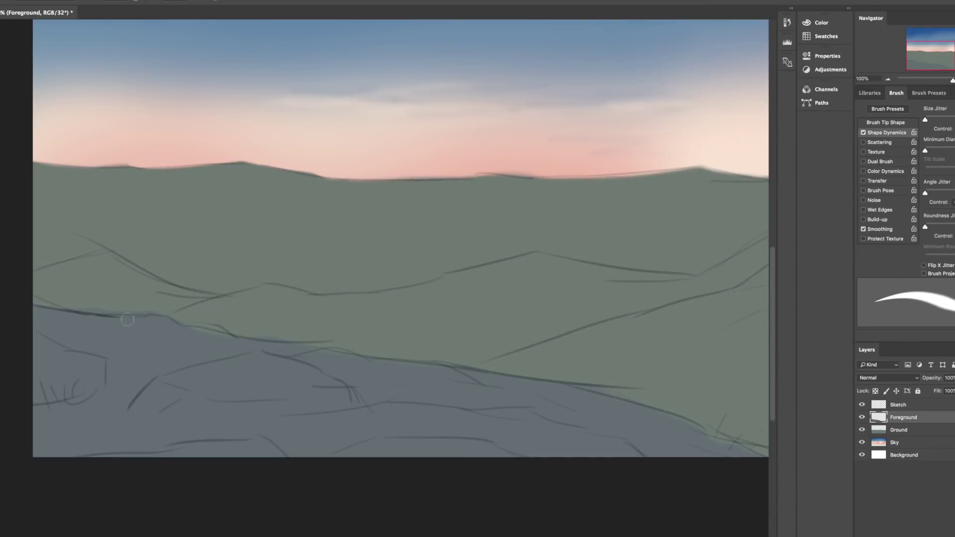
{"action": "mouse_move", "coordinate": [99, 387]}
{"action": "left_mouse_down"}
{"action": "mouse_move", "coordinate": [99, 362]}
{"action": "mouse_move", "coordinate": [36, 342]}
{"action": "left_mouse_up"}
{"action": "left_click_drag", "start_coordinate": [276, 363], "coordinate": [342, 383]}
{"action": "mouse_move", "coordinate": [311, 366]}
{"action": "left_mouse_down"}
{"action": "mouse_move", "coordinate": [249, 359]}
{"action": "mouse_move", "coordinate": [219, 369]}
{"action": "left_mouse_up"}
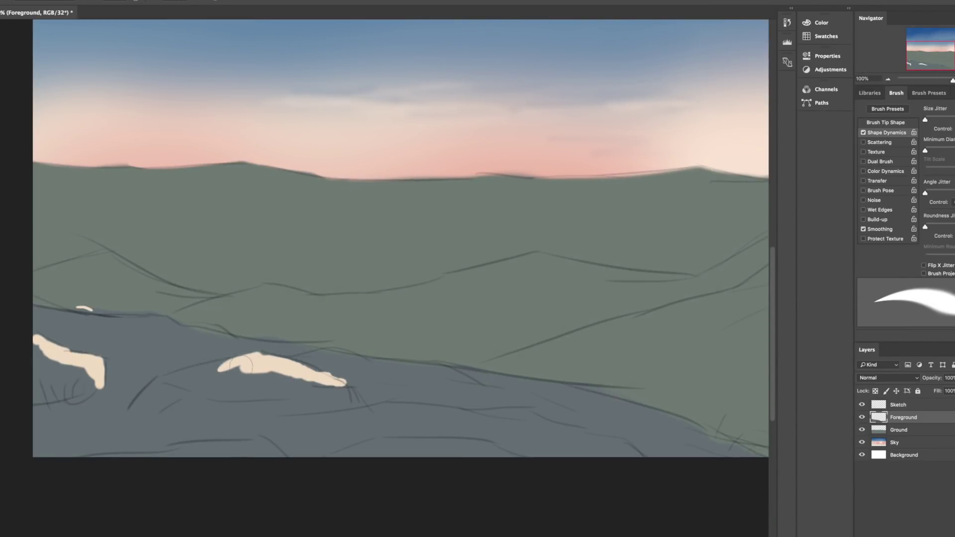
Switch to tan, replace the pale highlights with tan rock patches and a bottom strip
{"action": "left_click", "coordinate": [0, 443]}
{"action": "left_click", "coordinate": [516, 253]}
{"action": "key", "text": "super+alt+z"}
{"action": "key", "text": "super+alt+z"}
{"action": "key", "text": "super+alt+z"}
{"action": "mouse_move", "coordinate": [279, 379]}
{"action": "left_mouse_down"}
{"action": "mouse_move", "coordinate": [313, 377]}
{"action": "mouse_move", "coordinate": [199, 383]}
{"action": "mouse_move", "coordinate": [277, 374]}
{"action": "left_mouse_up"}
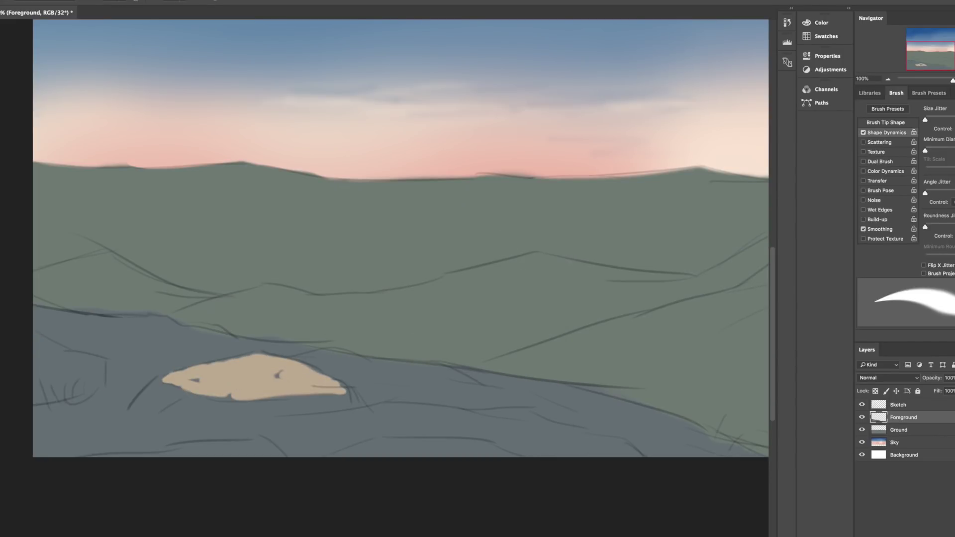
{"action": "left_click_drag", "start_coordinate": [513, 452], "coordinate": [376, 444]}
{"action": "key", "text": "b"}
{"action": "key", "text": "super+z"}
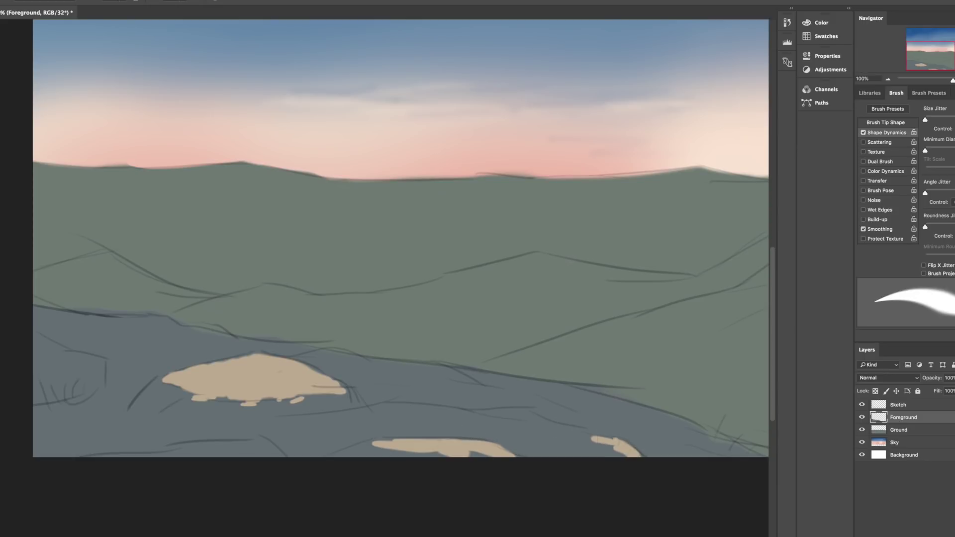
{"action": "mouse_move", "coordinate": [179, 383]}
{"action": "left_mouse_down"}
{"action": "mouse_move", "coordinate": [214, 374]}
{"action": "mouse_move", "coordinate": [226, 383]}
{"action": "left_mouse_up"}
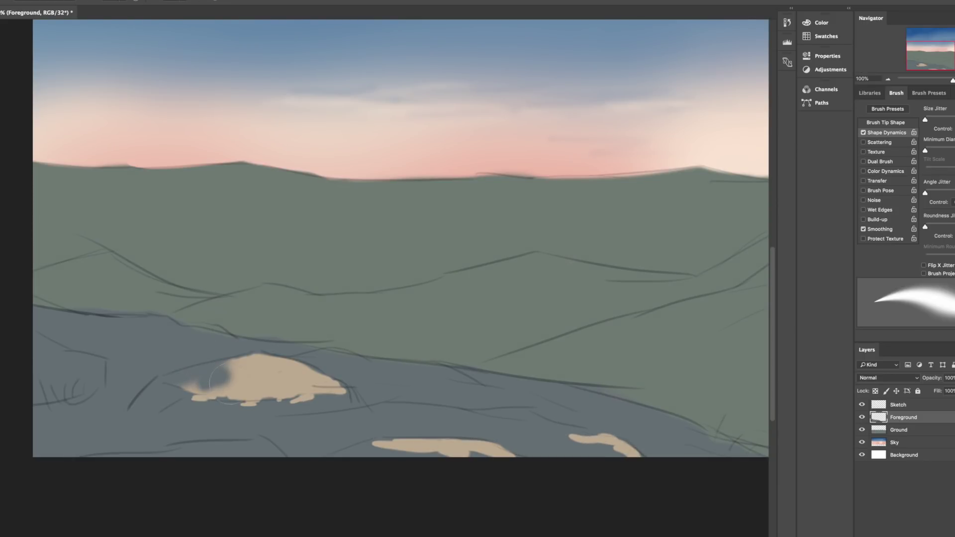
{"action": "key", "text": "super+z"}
{"action": "mouse_move", "coordinate": [90, 378]}
{"action": "left_mouse_down"}
{"action": "mouse_move", "coordinate": [75, 353]}
{"action": "mouse_move", "coordinate": [37, 373]}
{"action": "left_mouse_up"}
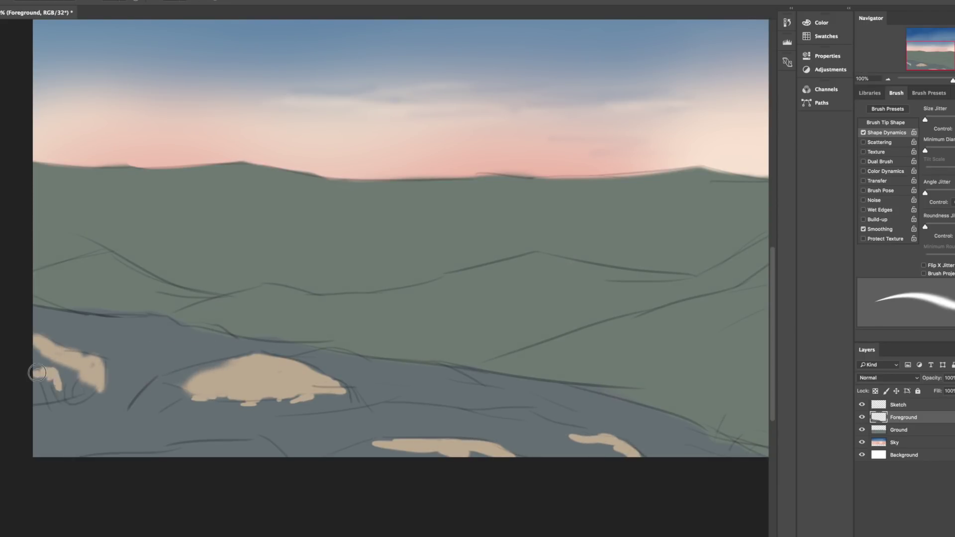
Add short tan highlight strokes along the ridge, the bottom edge and the far left
{"action": "left_click_drag", "start_coordinate": [201, 359], "coordinate": [114, 331]}
{"action": "left_click_drag", "start_coordinate": [304, 328], "coordinate": [338, 336]}
{"action": "left_click_drag", "start_coordinate": [449, 331], "coordinate": [407, 315]}
{"action": "left_click_drag", "start_coordinate": [480, 357], "coordinate": [521, 364]}
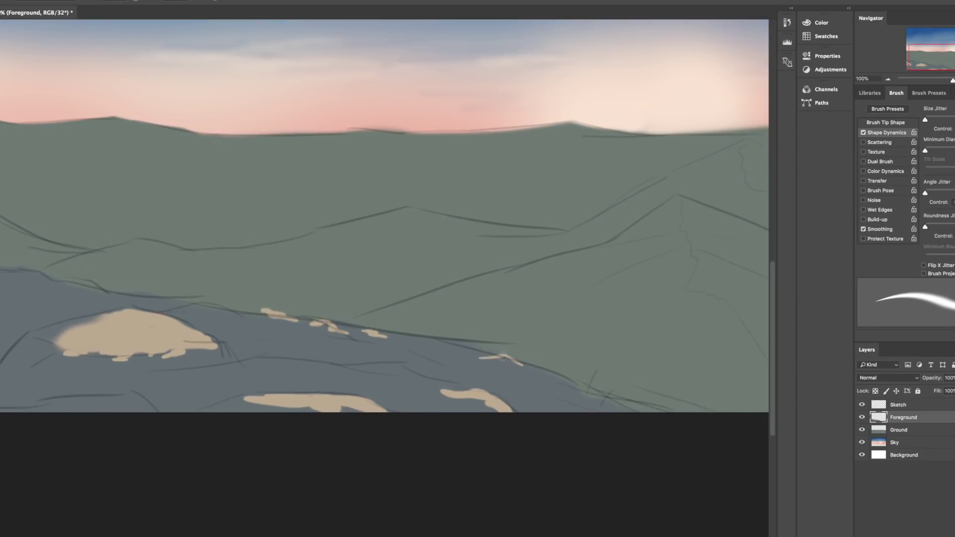
{"action": "left_click_drag", "start_coordinate": [398, 339], "coordinate": [480, 356]}
{"action": "mouse_move", "coordinate": [480, 357]}
{"action": "left_mouse_down"}
{"action": "mouse_move", "coordinate": [622, 362]}
{"action": "mouse_move", "coordinate": [578, 356]}
{"action": "left_mouse_up"}
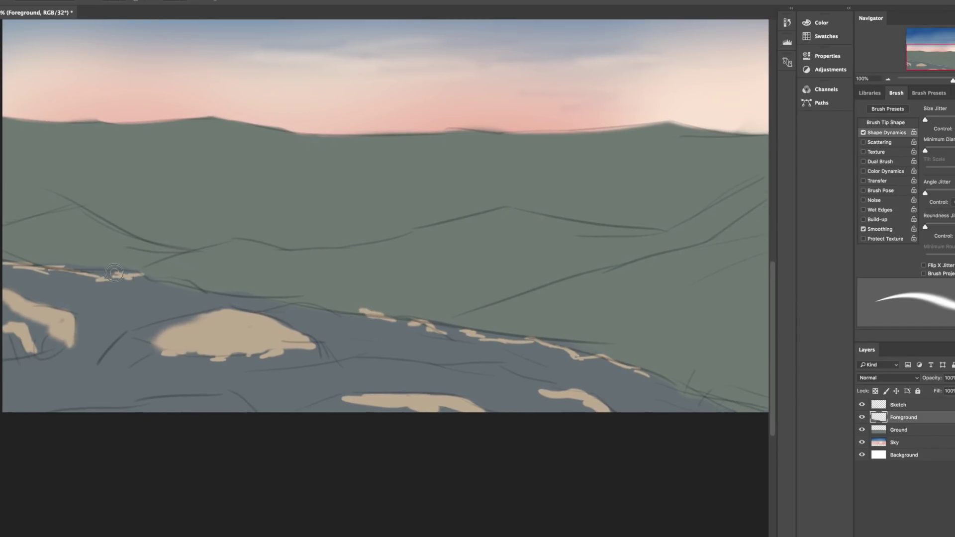
{"action": "mouse_move", "coordinate": [87, 400]}
{"action": "left_mouse_down"}
{"action": "mouse_move", "coordinate": [251, 405]}
{"action": "mouse_move", "coordinate": [220, 406]}
{"action": "left_mouse_up"}
{"action": "left_click_drag", "start_coordinate": [498, 379], "coordinate": [401, 363]}
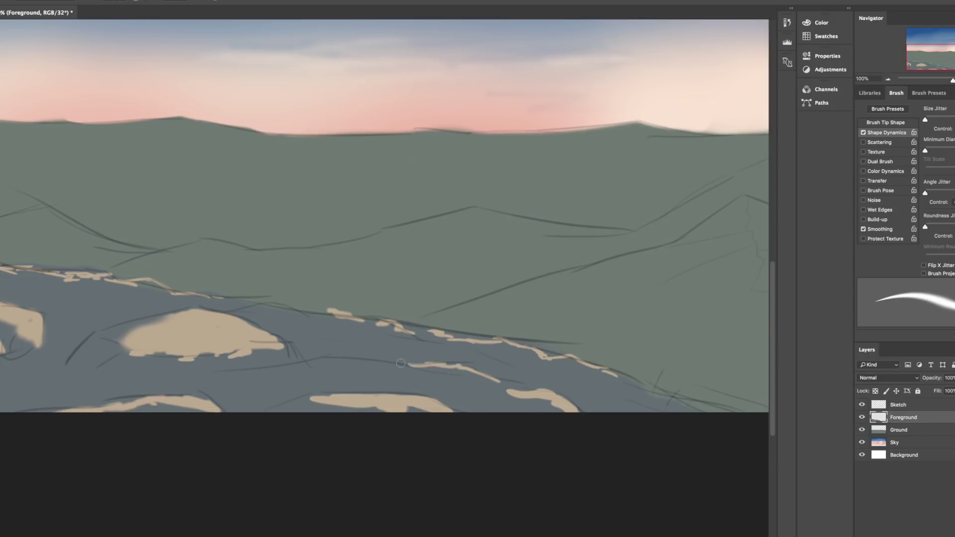
{"action": "left_click_drag", "start_coordinate": [322, 358], "coordinate": [383, 370]}
{"action": "mouse_move", "coordinate": [383, 370]}
{"action": "left_mouse_down"}
{"action": "mouse_move", "coordinate": [343, 354]}
{"action": "mouse_move", "coordinate": [434, 389]}
{"action": "left_mouse_up"}
{"action": "mouse_move", "coordinate": [30, 405]}
{"action": "left_mouse_down"}
{"action": "mouse_move", "coordinate": [53, 397]}
{"action": "mouse_move", "coordinate": [27, 344]}
{"action": "mouse_move", "coordinate": [49, 354]}
{"action": "mouse_move", "coordinate": [80, 354]}
{"action": "left_mouse_up"}
{"action": "left_click", "coordinate": [399, 484]}
Paint dark blue-grey shadows and crack lines on the left rock and along the rock bottoms
{"action": "key", "text": "Return"}
{"action": "left_click_drag", "start_coordinate": [278, 375], "coordinate": [256, 356]}
{"action": "scroll", "coordinate": [198, 333], "scroll_direction": "up", "scroll_amount": 3}
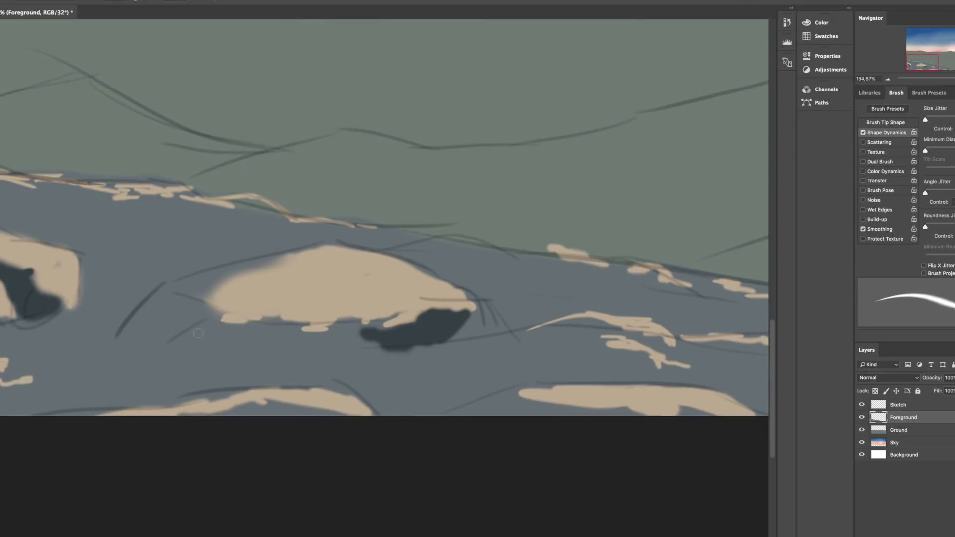
{"action": "left_click_drag", "start_coordinate": [296, 280], "coordinate": [353, 271]}
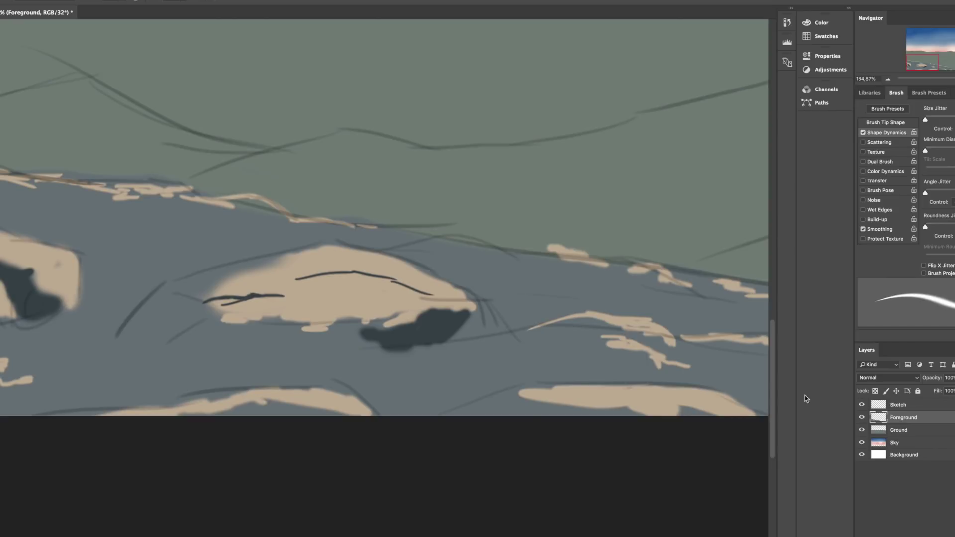
{"action": "mouse_move", "coordinate": [376, 324]}
{"action": "left_mouse_down"}
{"action": "mouse_move", "coordinate": [367, 365]}
{"action": "mouse_move", "coordinate": [341, 335]}
{"action": "mouse_move", "coordinate": [356, 363]}
{"action": "mouse_move", "coordinate": [452, 331]}
{"action": "left_mouse_up"}
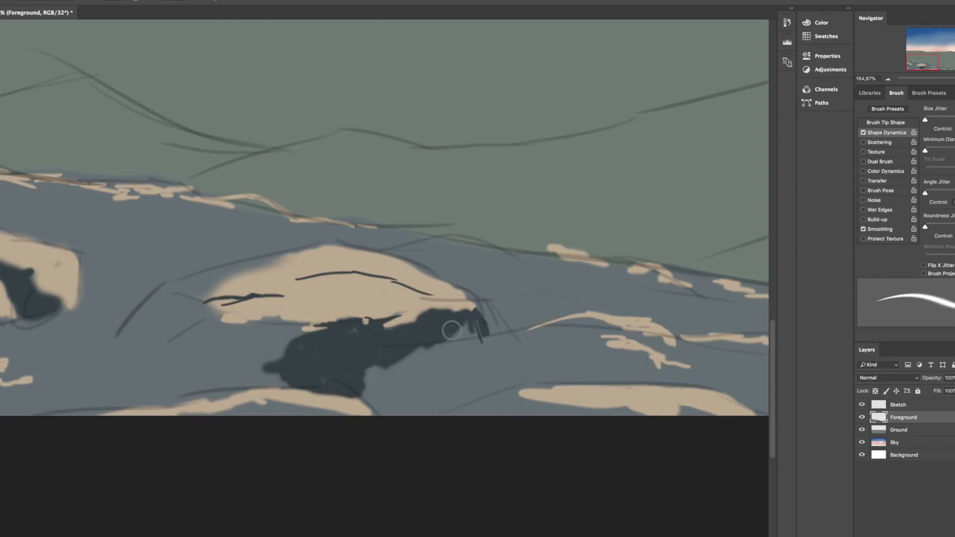
{"action": "scroll", "coordinate": [412, 335], "scroll_direction": "down", "scroll_amount": 5}
{"action": "key", "text": "bracketright"}
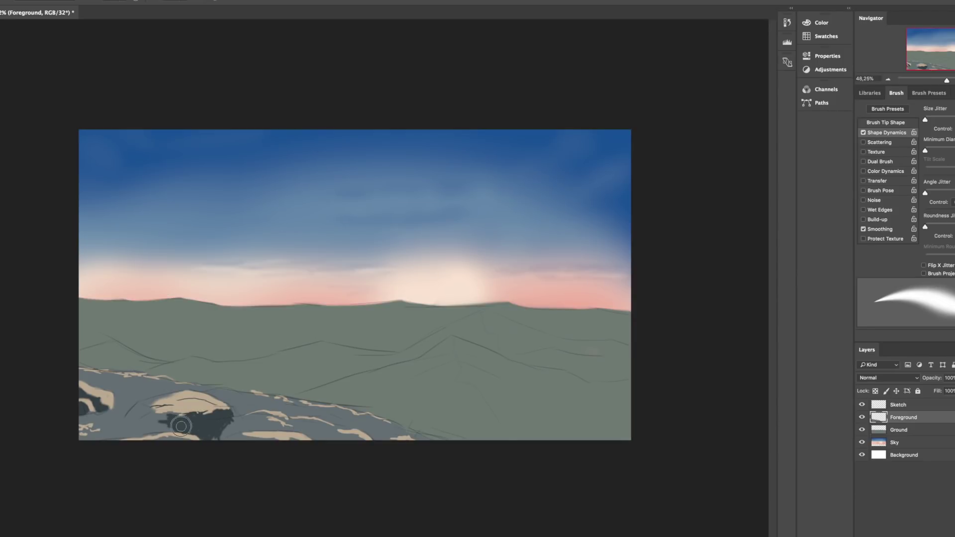
{"action": "mouse_move", "coordinate": [181, 427]}
{"action": "left_mouse_down"}
{"action": "mouse_move", "coordinate": [129, 413]}
{"action": "mouse_move", "coordinate": [248, 423]}
{"action": "mouse_move", "coordinate": [209, 435]}
{"action": "left_mouse_up"}
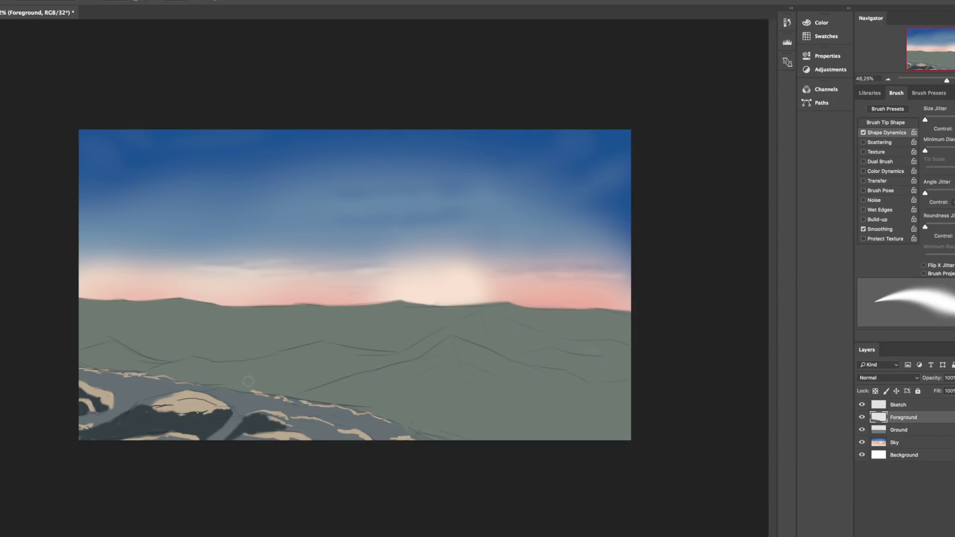
{"action": "scroll", "coordinate": [248, 382], "scroll_direction": "up", "scroll_amount": 8}
{"action": "scroll", "coordinate": [372, 312], "scroll_direction": "down", "scroll_amount": 3}
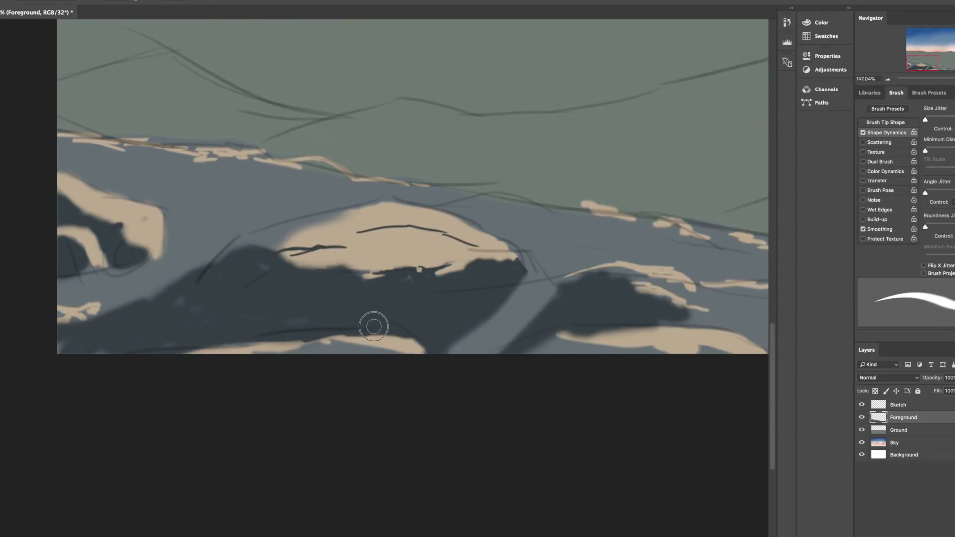
Paint dark shadow strokes along the ridge and dab the rocks further right
{"action": "left_click_drag", "start_coordinate": [374, 327], "coordinate": [436, 421]}
{"action": "mouse_move", "coordinate": [378, 278]}
{"action": "left_mouse_down"}
{"action": "mouse_move", "coordinate": [259, 263]}
{"action": "mouse_move", "coordinate": [388, 299]}
{"action": "mouse_move", "coordinate": [118, 250]}
{"action": "left_mouse_up"}
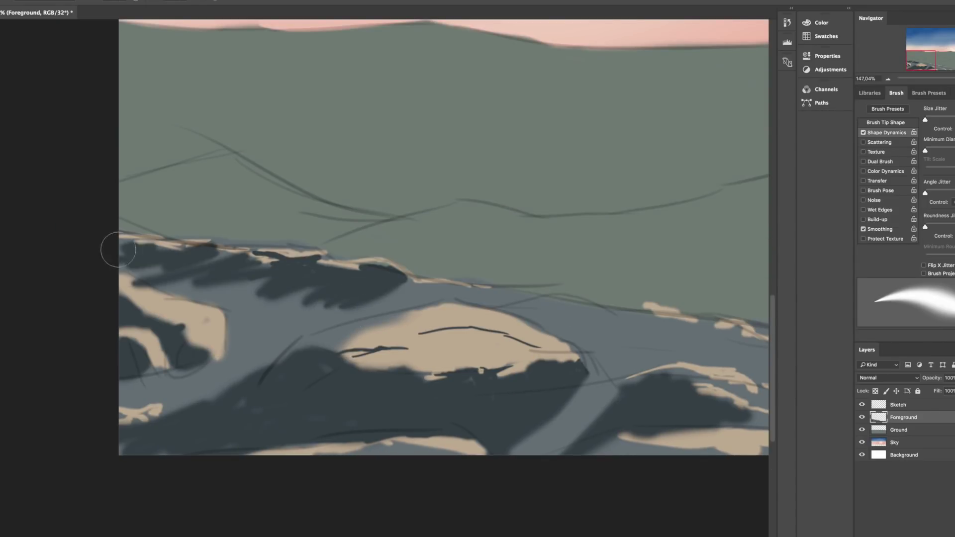
{"action": "key", "text": "alt+bracketright"}
{"action": "scroll", "coordinate": [118, 249], "scroll_direction": "down", "scroll_amount": 5}
{"action": "scroll", "coordinate": [118, 249], "scroll_direction": "right", "scroll_amount": 8}
{"action": "left_click_drag", "start_coordinate": [565, 320], "coordinate": [577, 323]}
Select the Sketch layer and add more dark and lighter strokes along the ridge
{"action": "left_click", "coordinate": [463, 311]}
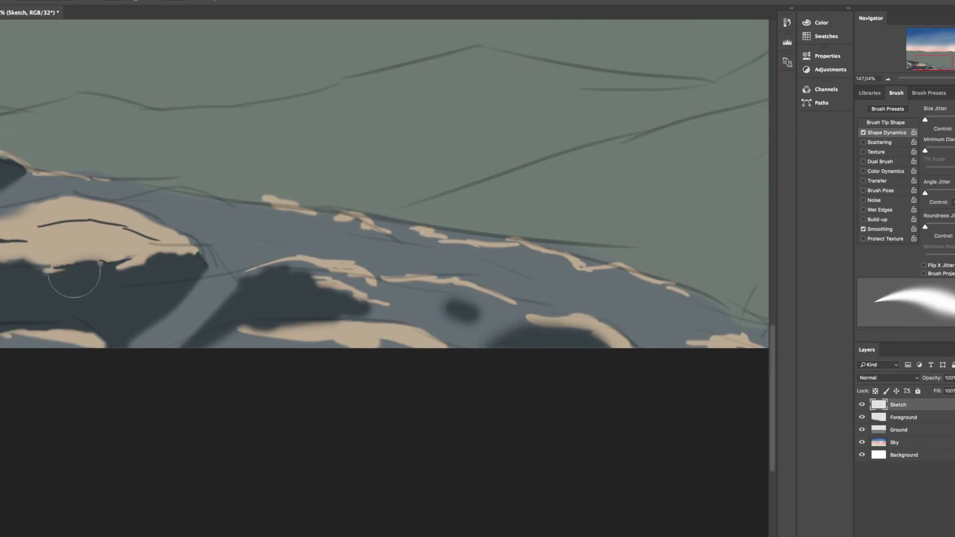
{"action": "scroll", "coordinate": [74, 278], "scroll_direction": "up", "scroll_amount": 3}
{"action": "mouse_move", "coordinate": [348, 269]}
{"action": "left_mouse_down"}
{"action": "mouse_move", "coordinate": [252, 262]}
{"action": "mouse_move", "coordinate": [251, 246]}
{"action": "mouse_move", "coordinate": [171, 228]}
{"action": "mouse_move", "coordinate": [172, 220]}
{"action": "mouse_move", "coordinate": [247, 247]}
{"action": "left_mouse_up"}
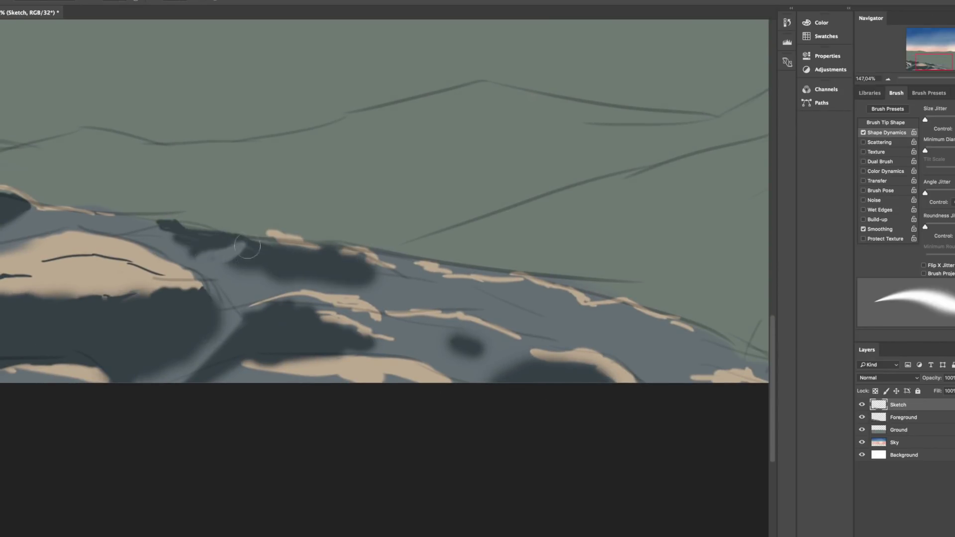
{"action": "scroll", "coordinate": [275, 250], "scroll_direction": "left", "scroll_amount": 10}
{"action": "scroll", "coordinate": [275, 250], "scroll_direction": "up", "scroll_amount": 3}
{"action": "mouse_move", "coordinate": [379, 279]}
{"action": "left_mouse_down"}
{"action": "mouse_move", "coordinate": [249, 298]}
{"action": "mouse_move", "coordinate": [199, 324]}
{"action": "left_mouse_up"}
{"action": "left_click_drag", "start_coordinate": [209, 253], "coordinate": [139, 313]}
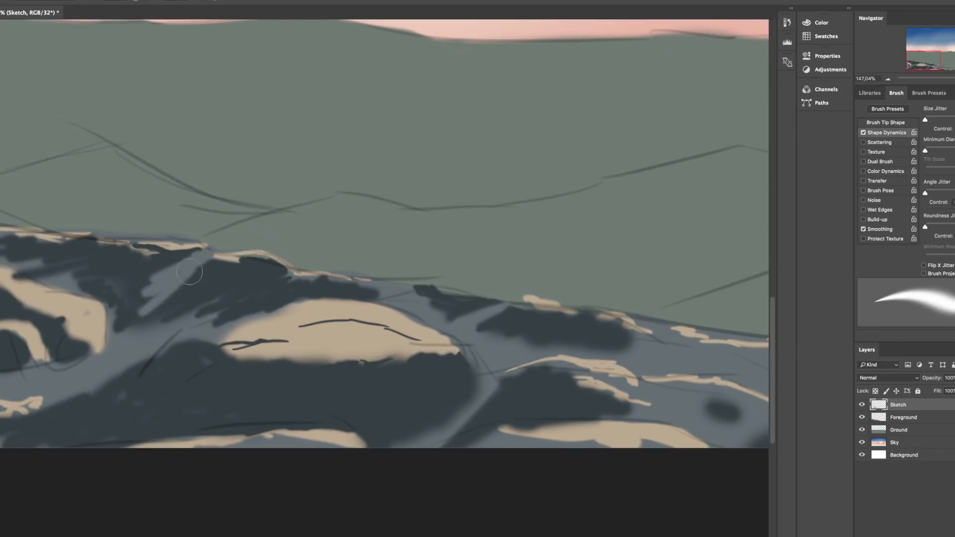
{"action": "left_click_drag", "start_coordinate": [164, 279], "coordinate": [114, 334]}
{"action": "scroll", "coordinate": [240, 333], "scroll_direction": "up", "scroll_amount": 2}
{"action": "scroll", "coordinate": [240, 333], "scroll_direction": "left", "scroll_amount": 2}
{"action": "scroll", "coordinate": [239, 333], "scroll_direction": "down", "scroll_amount": 5}
Pan over the sky and rocks, shrink the brush, and return to the Foreground layer
{"action": "key", "text": "h"}
{"action": "left_click_drag", "start_coordinate": [448, 338], "coordinate": [467, 342]}
{"action": "scroll", "coordinate": [466, 341], "scroll_direction": "left", "scroll_amount": 3}
{"action": "scroll", "coordinate": [355, 508], "scroll_direction": "right", "scroll_amount": 4}
{"action": "scroll", "coordinate": [356, 507], "scroll_direction": "up", "scroll_amount": 1}
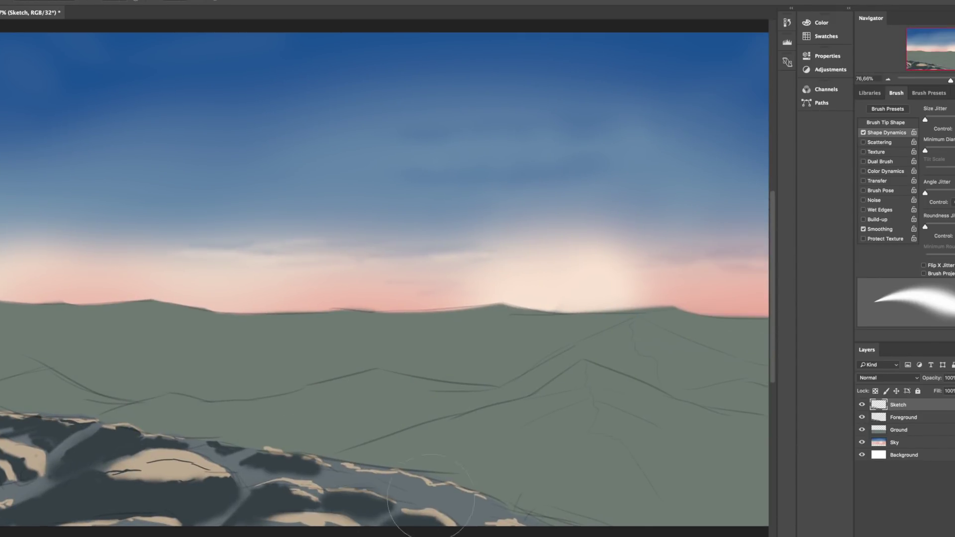
{"action": "scroll", "coordinate": [475, 507], "scroll_direction": "left", "scroll_amount": 3}
{"action": "scroll", "coordinate": [476, 508], "scroll_direction": "up", "scroll_amount": 1}
{"action": "scroll", "coordinate": [309, 480], "scroll_direction": "right", "scroll_amount": 6}
{"action": "key", "text": "["}
{"action": "key", "text": "["}
{"action": "key", "text": "["}
{"action": "key", "text": "["}
{"action": "key", "text": "["}
{"action": "key", "text": "["}
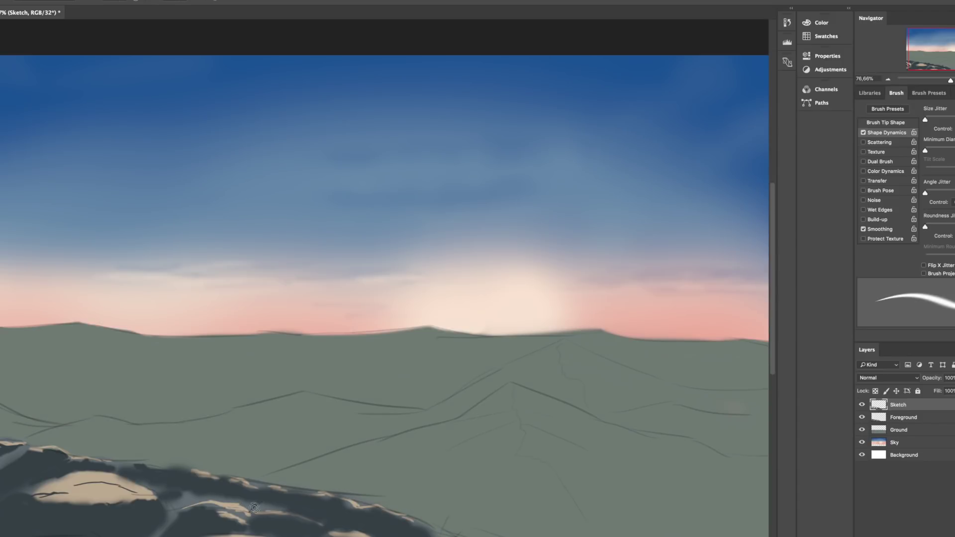
{"action": "scroll", "coordinate": [184, 490], "scroll_direction": "left", "scroll_amount": 3}
{"action": "scroll", "coordinate": [184, 489], "scroll_direction": "down", "scroll_amount": 1}
{"action": "left_click_drag", "start_coordinate": [184, 489], "coordinate": [219, 473]}
{"action": "key", "text": "alt+bracketleft"}
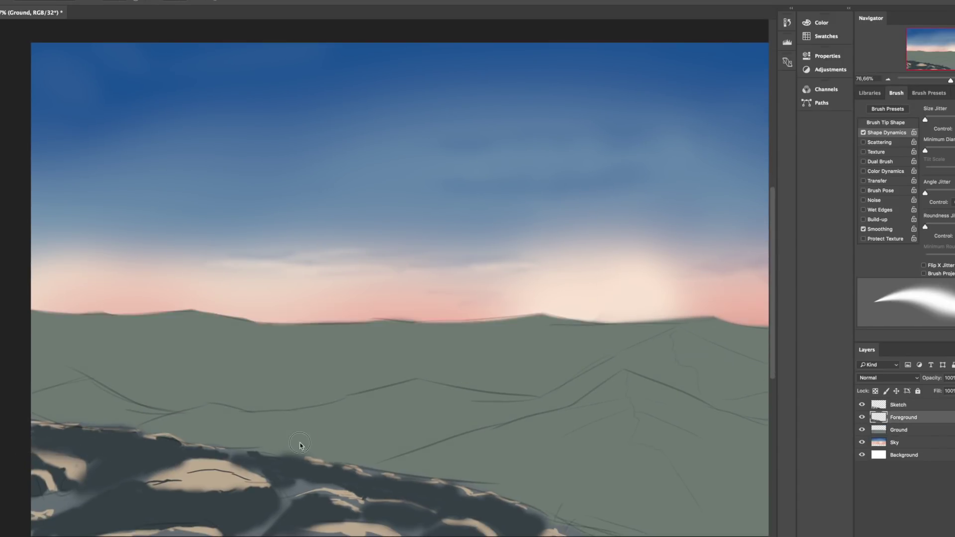
{"action": "scroll", "coordinate": [368, 358], "scroll_direction": "down", "scroll_amount": 4}
{"action": "scroll", "coordinate": [368, 358], "scroll_direction": "left", "scroll_amount": 1}
{"action": "scroll", "coordinate": [368, 359], "scroll_direction": "up", "scroll_amount": 3}
{"action": "scroll", "coordinate": [422, 392], "scroll_direction": "down", "scroll_amount": 10}
{"action": "scroll", "coordinate": [326, 345], "scroll_direction": "up", "scroll_amount": 6}
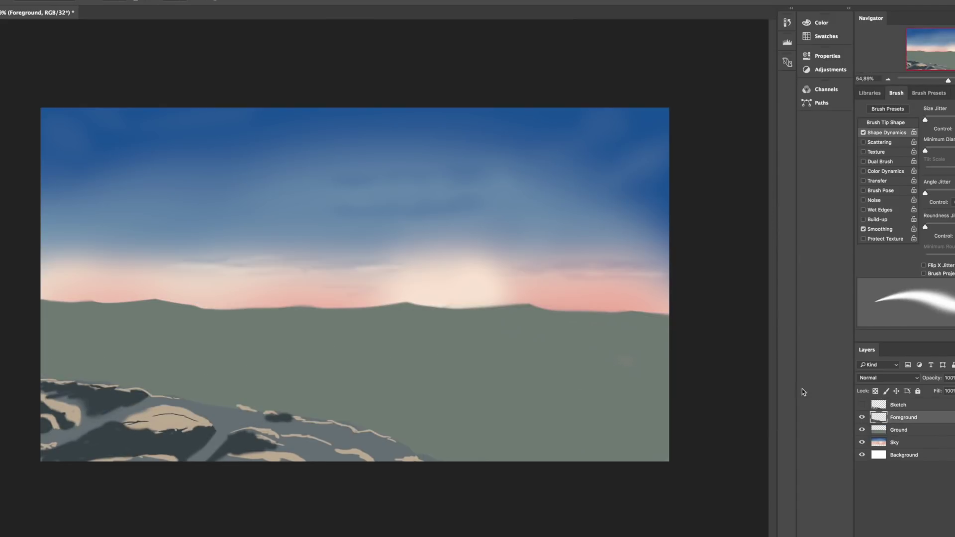
Paint dark over the lower-left rocks, then dab beige onto the dark rock
{"action": "mouse_move", "coordinate": [71, 382]}
{"action": "left_mouse_down"}
{"action": "mouse_move", "coordinate": [121, 410]}
{"action": "mouse_move", "coordinate": [81, 420]}
{"action": "mouse_move", "coordinate": [139, 435]}
{"action": "mouse_move", "coordinate": [235, 454]}
{"action": "mouse_move", "coordinate": [268, 420]}
{"action": "mouse_move", "coordinate": [155, 397]}
{"action": "mouse_move", "coordinate": [186, 408]}
{"action": "mouse_move", "coordinate": [47, 393]}
{"action": "mouse_move", "coordinate": [270, 412]}
{"action": "mouse_move", "coordinate": [358, 439]}
{"action": "mouse_move", "coordinate": [368, 431]}
{"action": "mouse_move", "coordinate": [380, 452]}
{"action": "mouse_move", "coordinate": [237, 432]}
{"action": "left_mouse_up"}
{"action": "scroll", "coordinate": [310, 405], "scroll_direction": "up", "scroll_amount": 3}
{"action": "scroll", "coordinate": [362, 331], "scroll_direction": "down", "scroll_amount": 3}
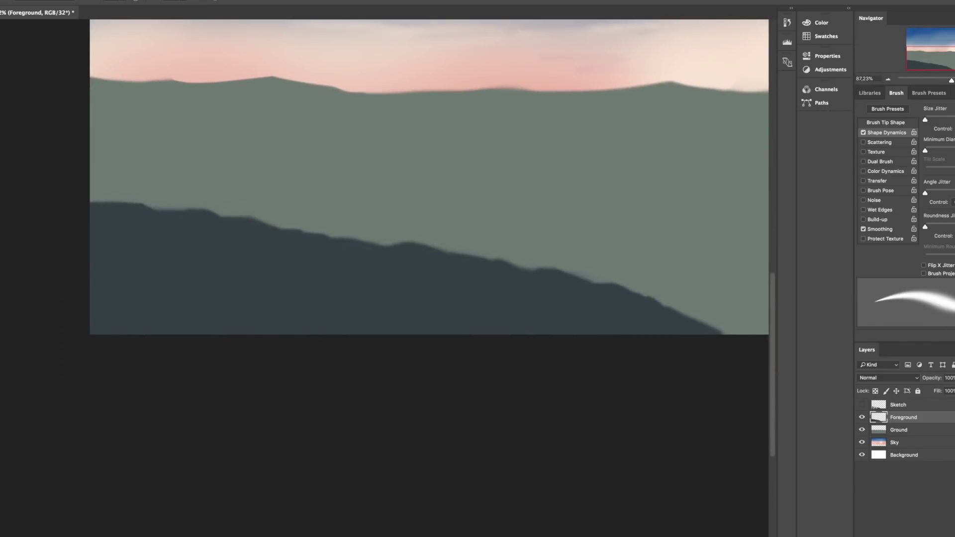
{"action": "left_click", "coordinate": [438, 343]}
{"action": "key", "text": "Return"}
{"action": "left_click_drag", "start_coordinate": [284, 317], "coordinate": [305, 316]}
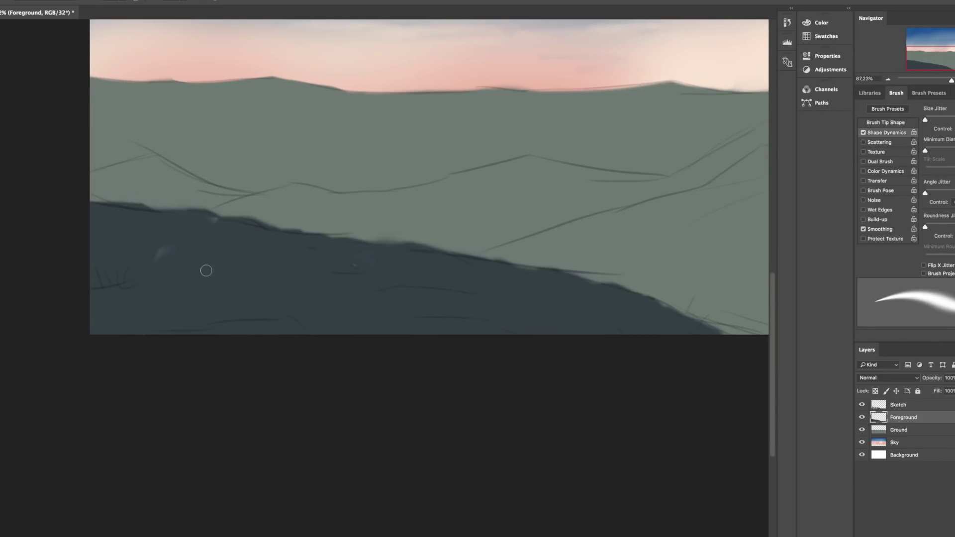
Set the Sketch layer to 50% opacity, extend the beige stroke, then hide the sketch
{"action": "left_click", "coordinate": [863, 405]}
{"action": "left_click", "coordinate": [862, 405]}
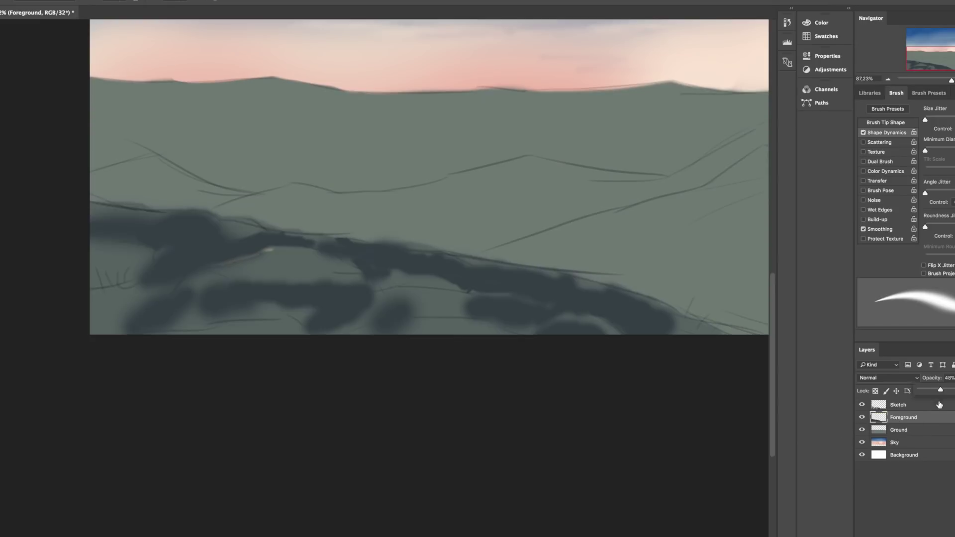
{"action": "left_click", "coordinate": [899, 405]}
{"action": "key", "text": "5"}
{"action": "mouse_move", "coordinate": [269, 249]}
{"action": "left_mouse_down"}
{"action": "mouse_move", "coordinate": [303, 252]}
{"action": "mouse_move", "coordinate": [231, 260]}
{"action": "mouse_move", "coordinate": [332, 266]}
{"action": "mouse_move", "coordinate": [212, 282]}
{"action": "left_mouse_up"}
{"action": "left_click", "coordinate": [885, 178]}
On the Foreground layer, enable brush opacity variation, shrink the brush, and undo the last strokes
{"action": "left_click", "coordinate": [862, 405]}
{"action": "left_click", "coordinate": [903, 418]}
{"action": "key", "text": "["}
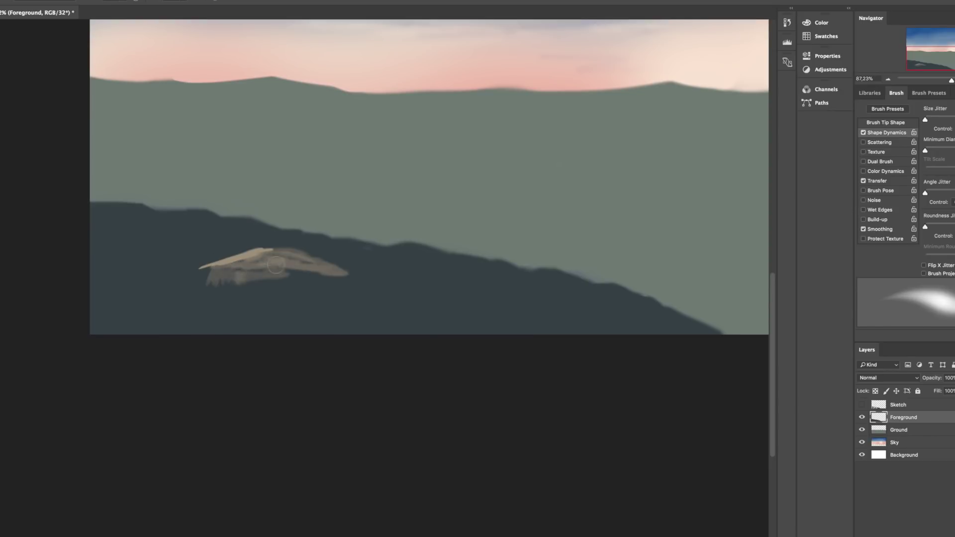
{"action": "key", "text": "ctrl+z"}
{"action": "key", "text": "ctrl+z"}
{"action": "key", "text": "ctrl+z"}
{"action": "key", "text": "ctrl+z"}
{"action": "key", "text": "ctrl+z"}
{"action": "key", "text": "ctrl+z"}
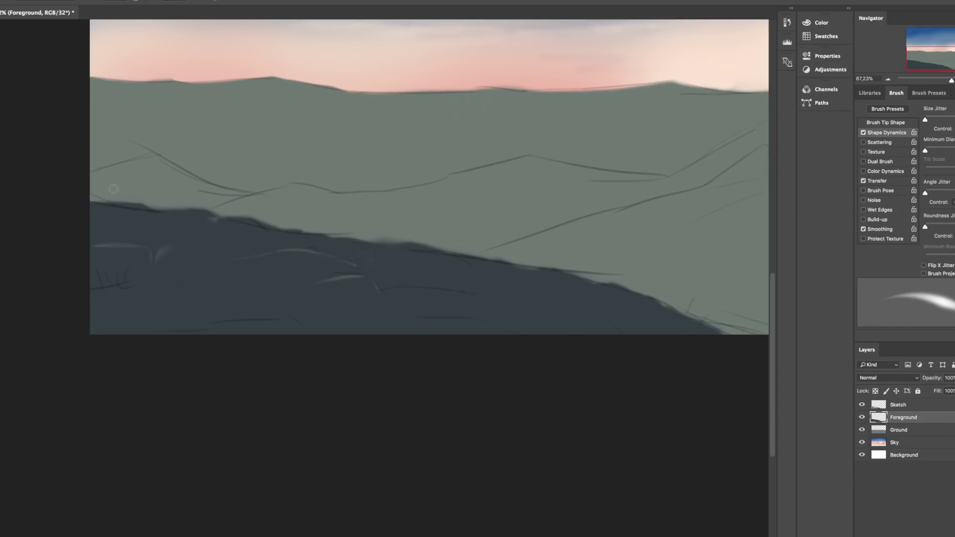
Paint light beige strokes across the dark foreground rock
{"action": "left_click_drag", "start_coordinate": [304, 330], "coordinate": [255, 334]}
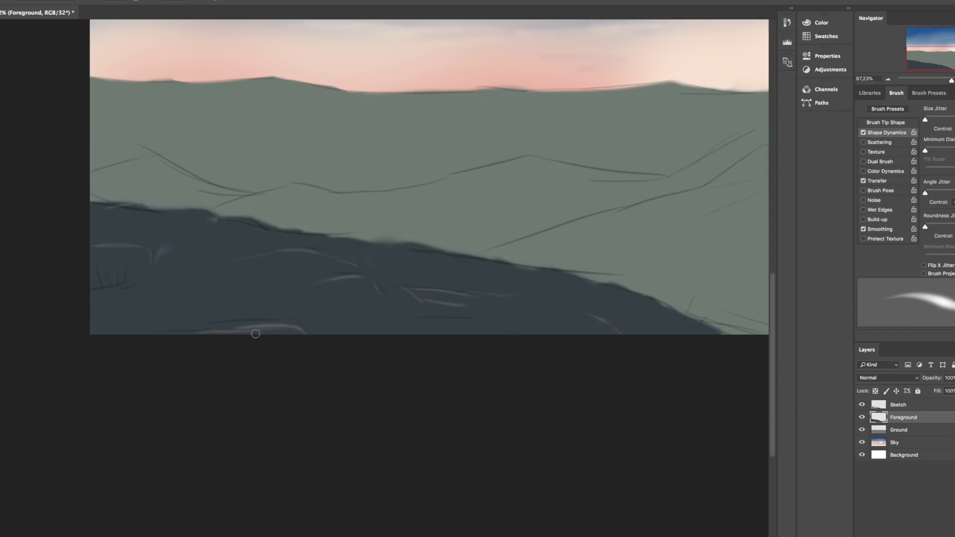
{"action": "left_click", "coordinate": [863, 404]}
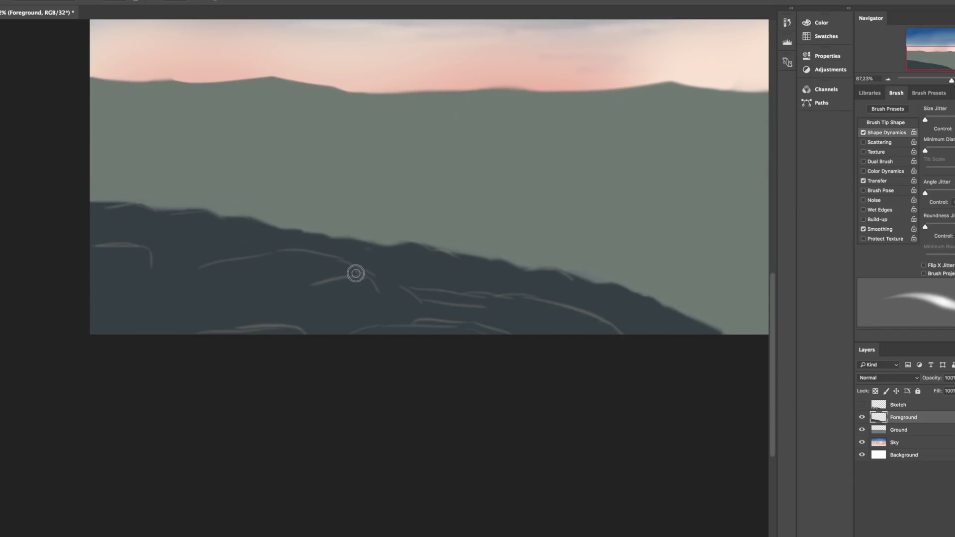
{"action": "left_click_drag", "start_coordinate": [332, 264], "coordinate": [294, 251]}
{"action": "mouse_move", "coordinate": [278, 251]}
{"action": "left_mouse_down"}
{"action": "mouse_move", "coordinate": [386, 301]}
{"action": "mouse_move", "coordinate": [393, 287]}
{"action": "left_mouse_up"}
{"action": "mouse_move", "coordinate": [310, 312]}
{"action": "left_mouse_down"}
{"action": "mouse_move", "coordinate": [373, 298]}
{"action": "mouse_move", "coordinate": [318, 304]}
{"action": "left_mouse_up"}
Add a yellow-beige highlight on the rock top and paint beige over the lower-right rock
{"action": "left_click", "coordinate": [864, 180]}
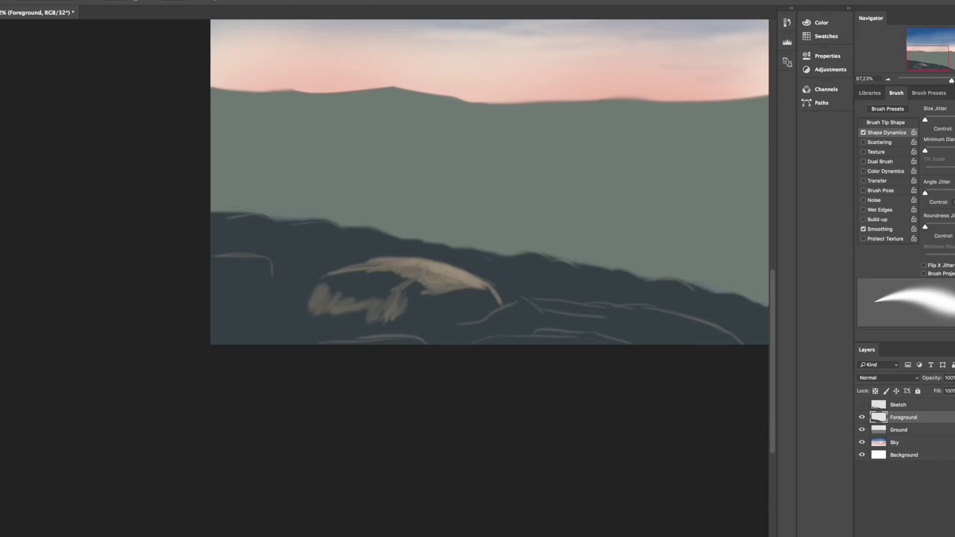
{"action": "mouse_move", "coordinate": [432, 275]}
{"action": "left_mouse_down"}
{"action": "mouse_move", "coordinate": [328, 311]}
{"action": "mouse_move", "coordinate": [466, 287]}
{"action": "left_mouse_up"}
{"action": "left_click", "coordinate": [864, 181]}
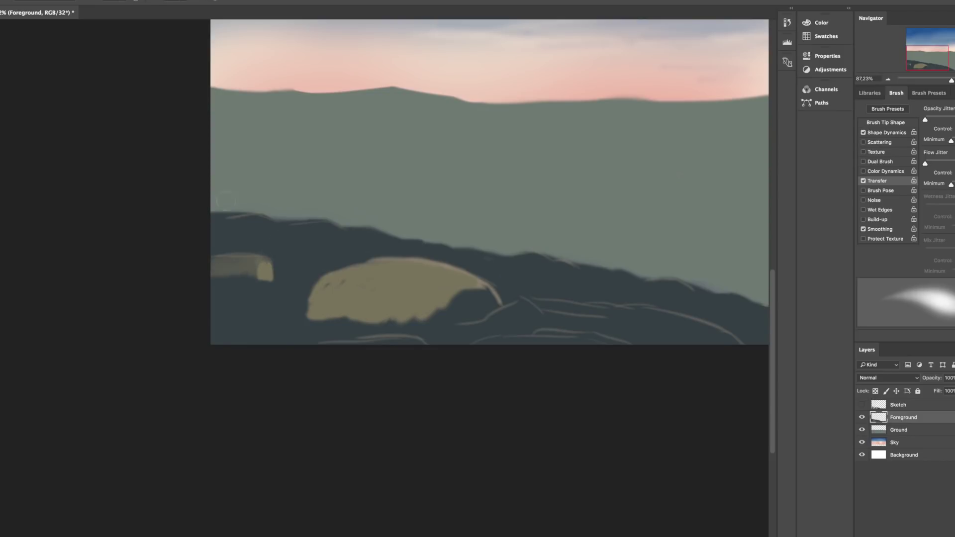
{"action": "left_click_drag", "start_coordinate": [379, 196], "coordinate": [322, 144]}
{"action": "mouse_move", "coordinate": [682, 288]}
{"action": "left_mouse_down"}
{"action": "mouse_move", "coordinate": [473, 246]}
{"action": "mouse_move", "coordinate": [550, 268]}
{"action": "mouse_move", "coordinate": [413, 274]}
{"action": "mouse_move", "coordinate": [542, 356]}
{"action": "mouse_move", "coordinate": [496, 288]}
{"action": "mouse_move", "coordinate": [266, 288]}
{"action": "left_mouse_up"}
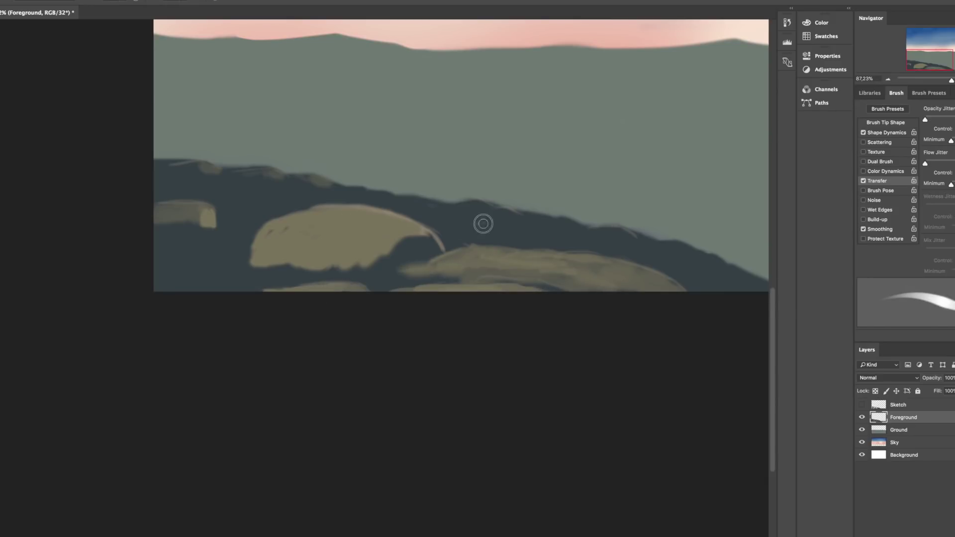
Brush dark streaks across the left hillside, ending back on the textured opacity brush
{"action": "left_click_drag", "start_coordinate": [460, 220], "coordinate": [512, 229]}
{"action": "mouse_move", "coordinate": [156, 177]}
{"action": "left_mouse_down"}
{"action": "mouse_move", "coordinate": [689, 285]}
{"action": "mouse_move", "coordinate": [183, 184]}
{"action": "mouse_move", "coordinate": [188, 284]}
{"action": "mouse_move", "coordinate": [190, 239]}
{"action": "left_mouse_up"}
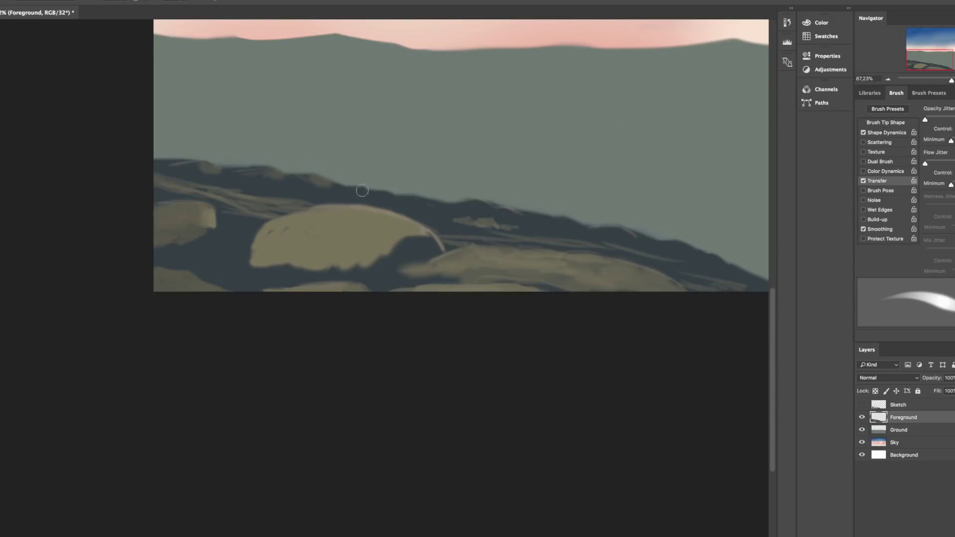
{"action": "key", "text": "e"}
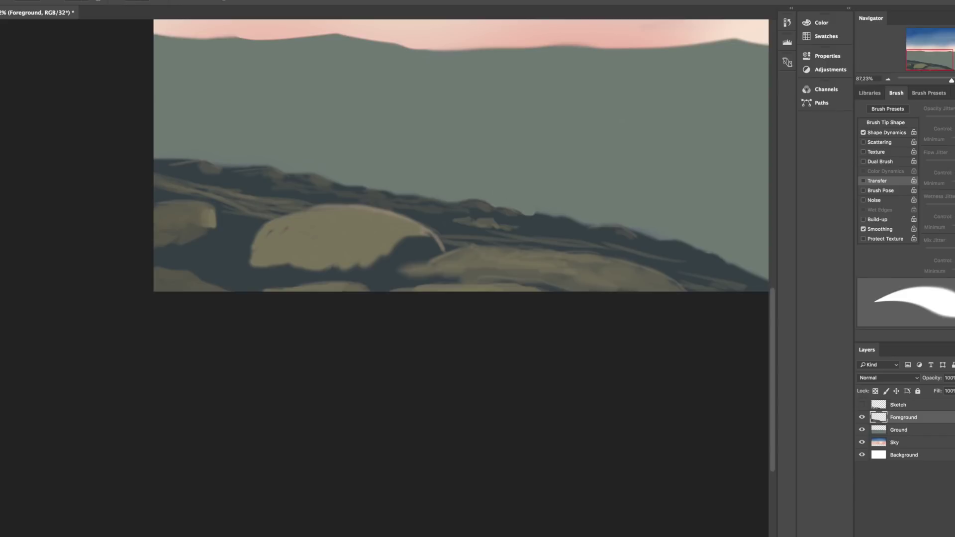
{"action": "scroll", "coordinate": [468, 204], "scroll_direction": "right", "scroll_amount": 5}
{"action": "scroll", "coordinate": [468, 204], "scroll_direction": "down", "scroll_amount": 1}
{"action": "key", "text": "b"}
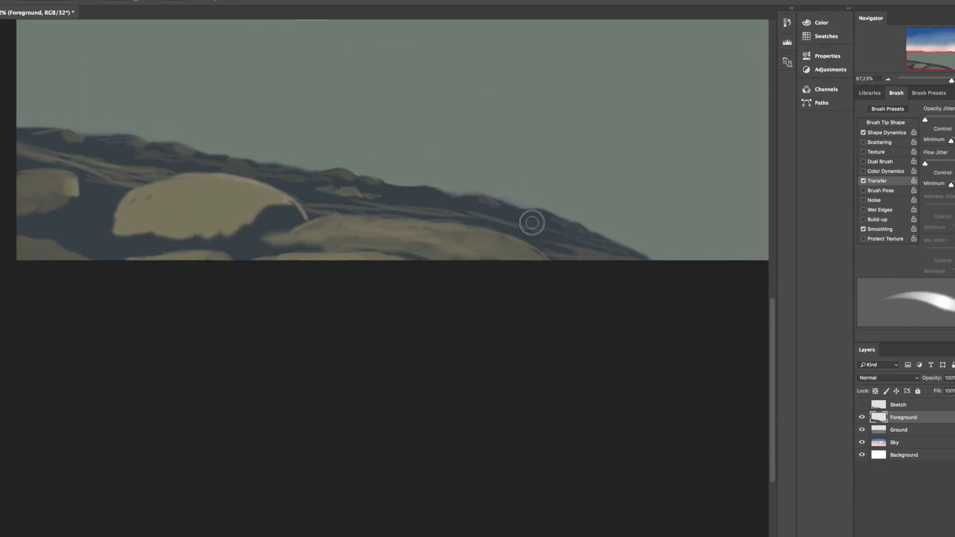
{"action": "scroll", "coordinate": [532, 223], "scroll_direction": "left", "scroll_amount": 5}
{"action": "scroll", "coordinate": [532, 223], "scroll_direction": "up", "scroll_amount": 2}
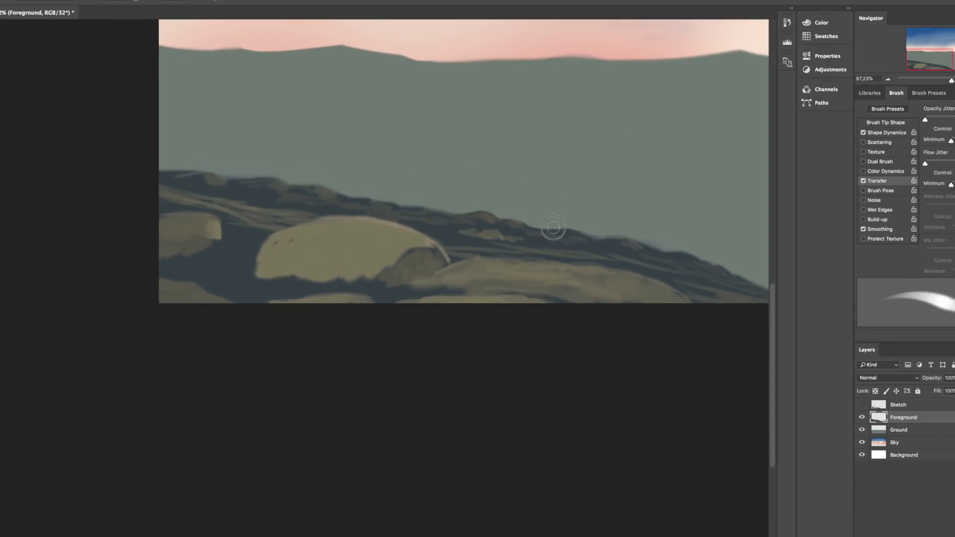
{"action": "scroll", "coordinate": [111, 226], "scroll_direction": "right", "scroll_amount": 3}
{"action": "scroll", "coordinate": [111, 226], "scroll_direction": "up", "scroll_amount": 2}
{"action": "scroll", "coordinate": [111, 226], "scroll_direction": "down", "scroll_amount": 1}
{"action": "scroll", "coordinate": [209, 292], "scroll_direction": "left", "scroll_amount": 4}
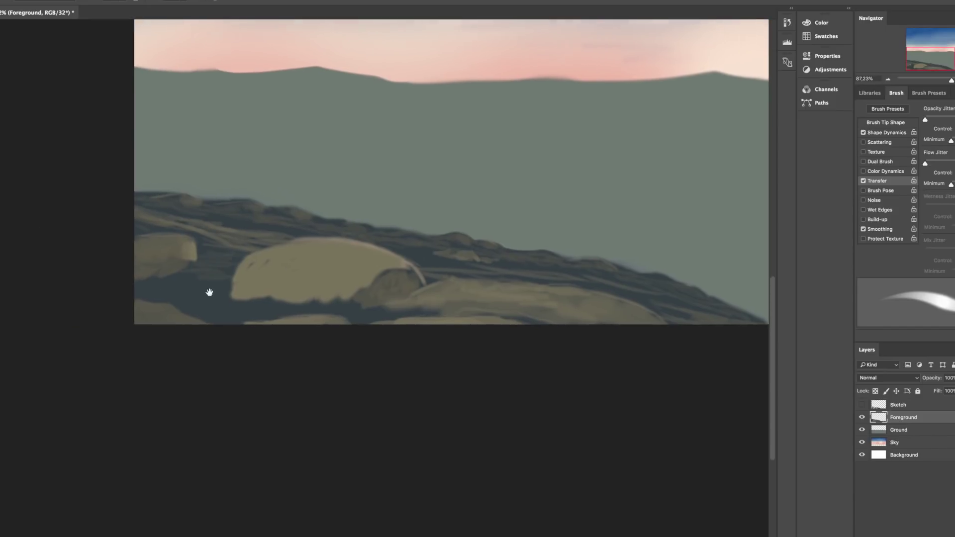
Paint a dark brown stroke along the light rock's left edge
{"action": "left_click_drag", "start_coordinate": [564, 332], "coordinate": [495, 325]}
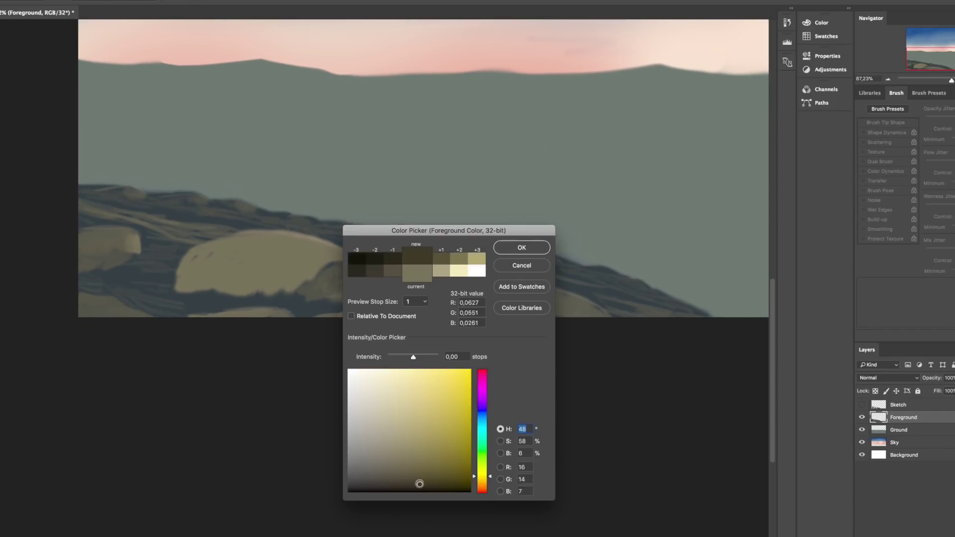
{"action": "key", "text": "Return"}
{"action": "key", "text": "shift+p"}
{"action": "mouse_move", "coordinate": [195, 261]}
{"action": "left_mouse_down"}
{"action": "mouse_move", "coordinate": [196, 272]}
{"action": "mouse_move", "coordinate": [183, 258]}
{"action": "mouse_move", "coordinate": [194, 284]}
{"action": "mouse_move", "coordinate": [233, 315]}
{"action": "left_mouse_up"}
Paint a darker shadow stroke on the central rock
{"action": "key", "text": "shift+p"}
{"action": "key", "text": "Return"}
{"action": "scroll", "coordinate": [220, 308], "scroll_direction": "up", "scroll_amount": 2}
{"action": "left_click_drag", "start_coordinate": [327, 309], "coordinate": [338, 318]}
{"action": "scroll", "coordinate": [336, 311], "scroll_direction": "left", "scroll_amount": 3}
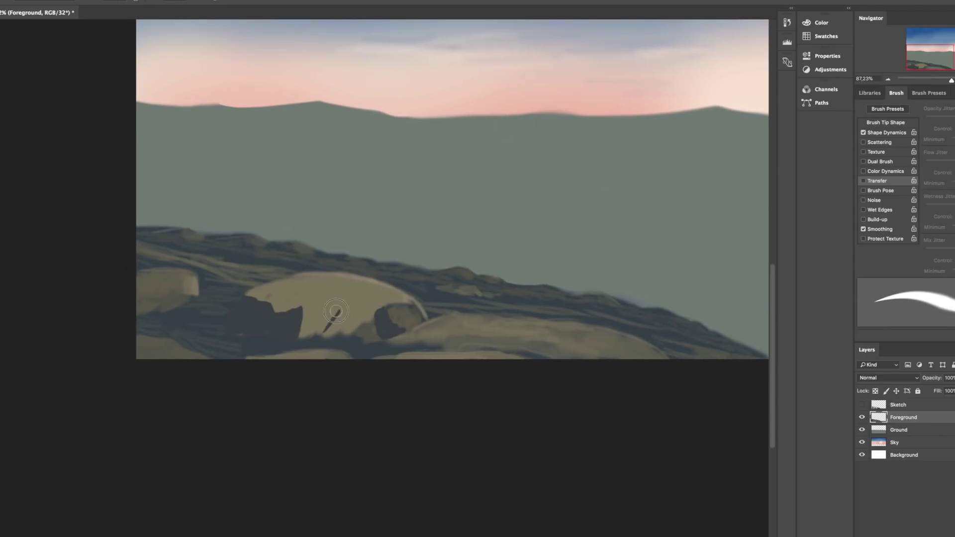
Cover the dark notch with the light rock colour and touch up the rock edge
{"action": "key", "text": "shift+p"}
{"action": "key", "text": "Return"}
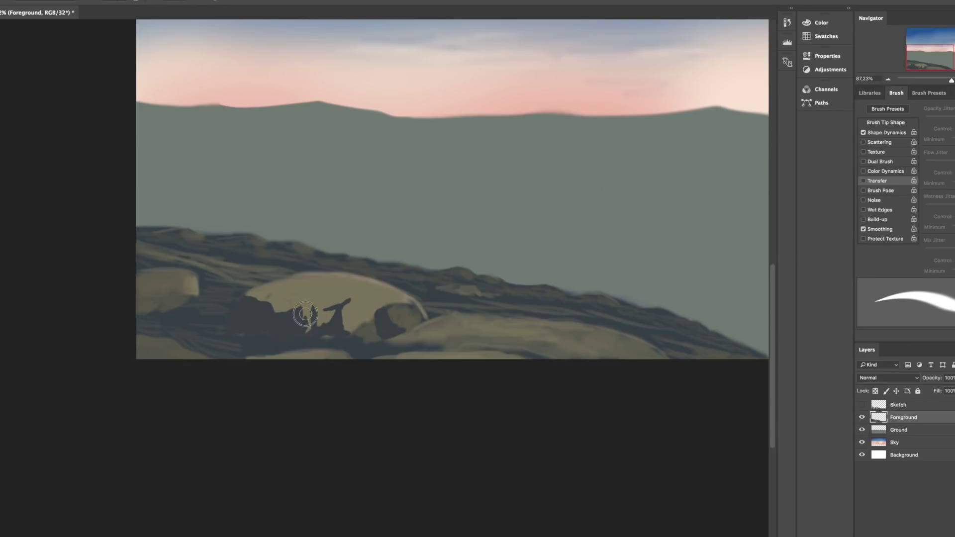
{"action": "left_click_drag", "start_coordinate": [315, 313], "coordinate": [374, 311]}
{"action": "key", "text": "bracketright"}
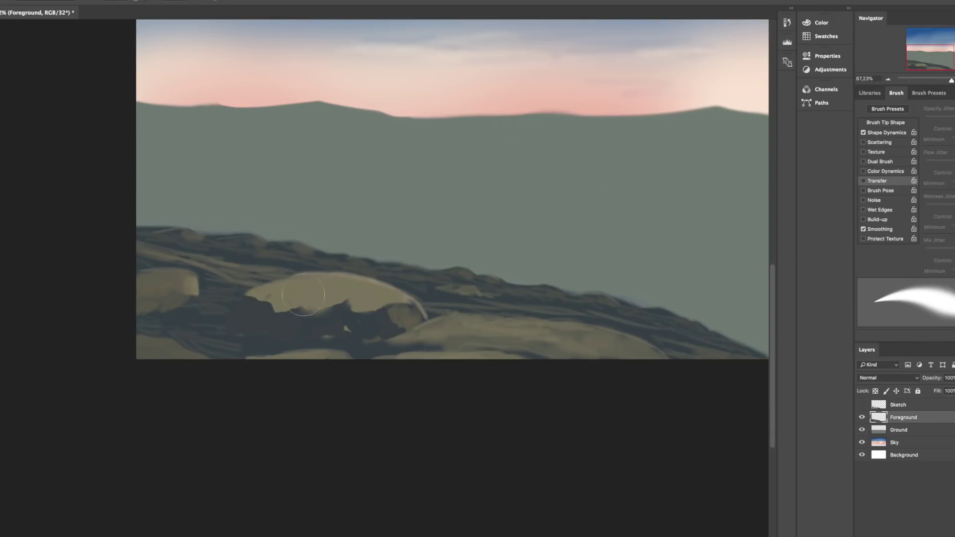
{"action": "scroll", "coordinate": [336, 298], "scroll_direction": "left", "scroll_amount": 2}
{"action": "scroll", "coordinate": [336, 297], "scroll_direction": "up", "scroll_amount": 1}
{"action": "key", "text": "bracketleft"}
{"action": "left_click_drag", "start_coordinate": [427, 298], "coordinate": [440, 304]}
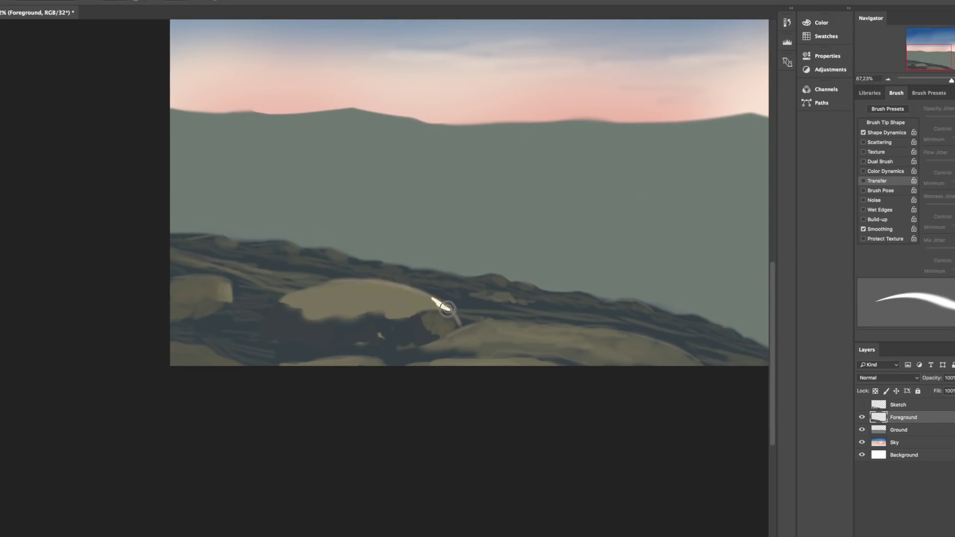
Paint dark blue-grey shadow on the central rock's lower side, enlarging the brush
{"action": "key", "text": "shift+p"}
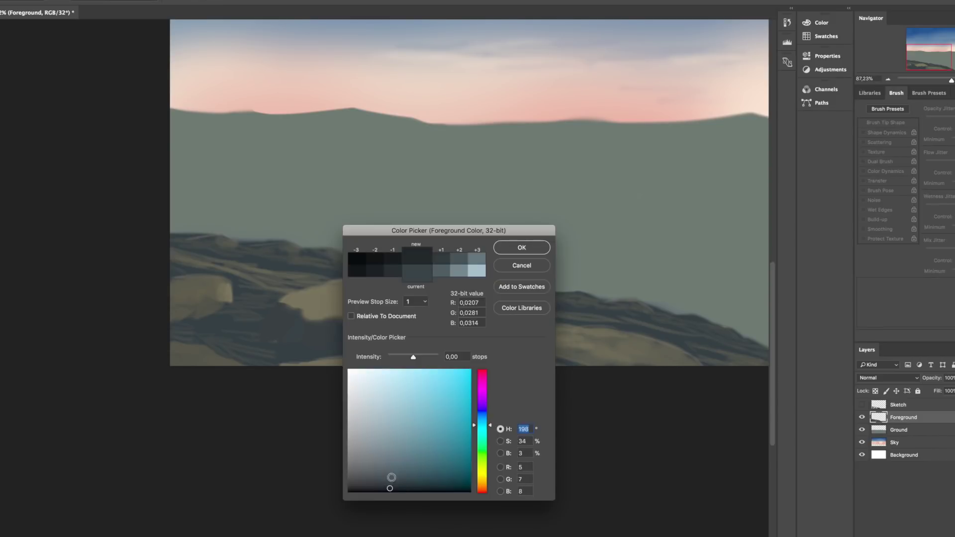
{"action": "key", "text": "Return"}
{"action": "scroll", "coordinate": [351, 284], "scroll_direction": "up", "scroll_amount": 2}
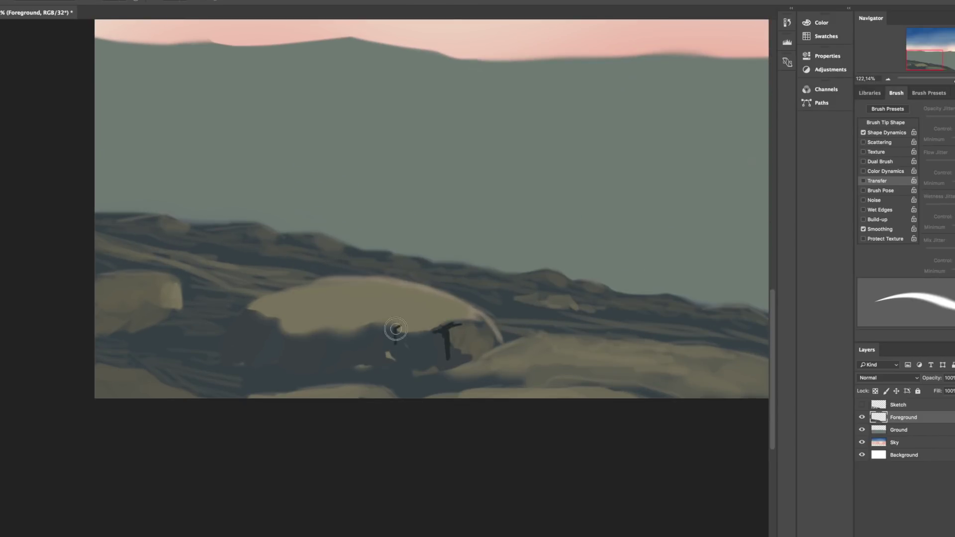
{"action": "mouse_move", "coordinate": [396, 330]}
{"action": "left_mouse_down"}
{"action": "mouse_move", "coordinate": [393, 365]}
{"action": "mouse_move", "coordinate": [348, 365]}
{"action": "mouse_move", "coordinate": [381, 338]}
{"action": "mouse_move", "coordinate": [358, 342]}
{"action": "left_mouse_up"}
{"action": "key", "text": "bracketright"}
{"action": "key", "text": "bracketright"}
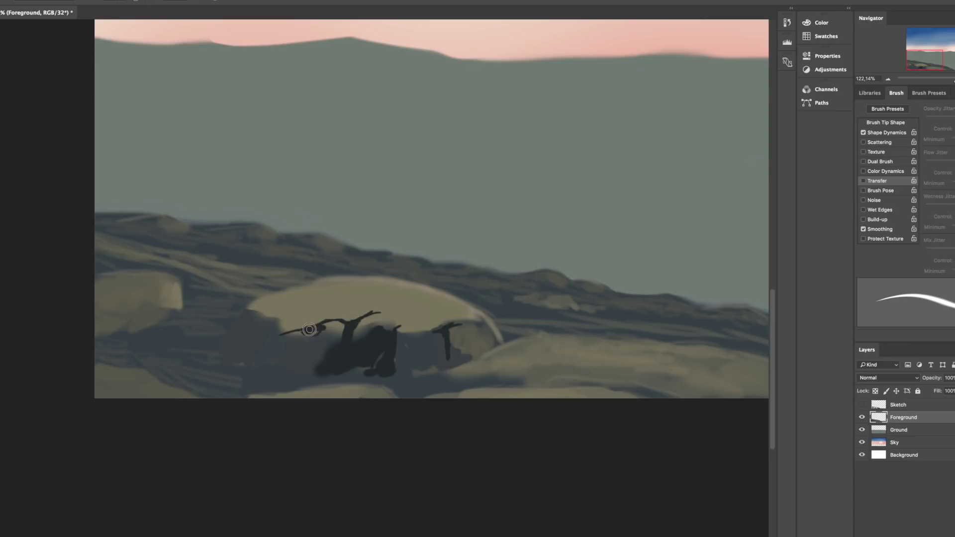
{"action": "key", "text": "bracketright"}
{"action": "key", "text": "bracketright"}
{"action": "key", "text": "bracketright"}
Extend the blue-grey shadow across the left rock and the lower foreground rocks
{"action": "mouse_move", "coordinate": [246, 331]}
{"action": "left_mouse_down"}
{"action": "mouse_move", "coordinate": [221, 351]}
{"action": "mouse_move", "coordinate": [249, 321]}
{"action": "left_mouse_up"}
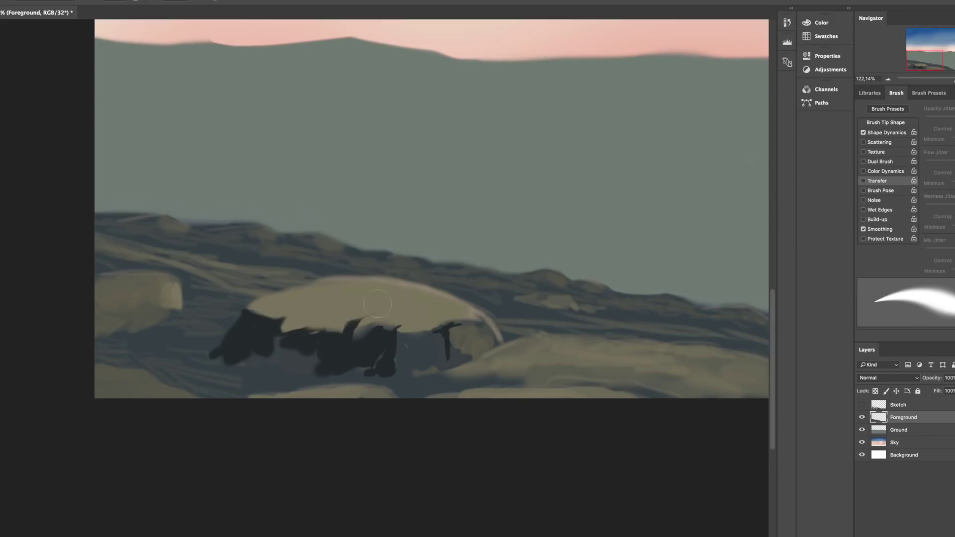
{"action": "mouse_move", "coordinate": [351, 346]}
{"action": "left_mouse_down"}
{"action": "mouse_move", "coordinate": [258, 367]}
{"action": "mouse_move", "coordinate": [224, 359]}
{"action": "mouse_move", "coordinate": [216, 380]}
{"action": "mouse_move", "coordinate": [169, 378]}
{"action": "left_mouse_up"}
{"action": "key", "text": "bracketright"}
{"action": "key", "text": "bracketright"}
{"action": "key", "text": "bracketright"}
{"action": "key", "text": "bracketright"}
{"action": "left_click_drag", "start_coordinate": [106, 290], "coordinate": [128, 315]}
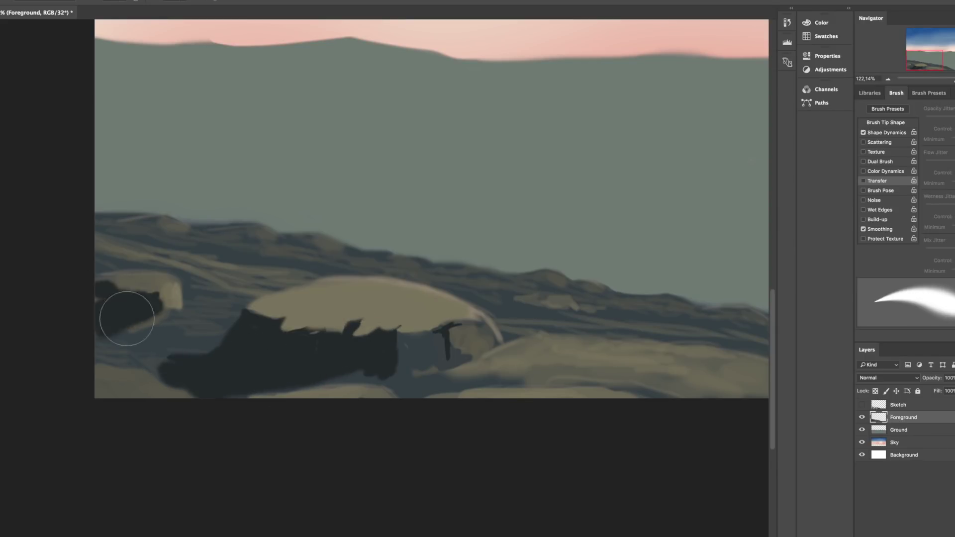
{"action": "scroll", "coordinate": [248, 359], "scroll_direction": "right", "scroll_amount": 5}
{"action": "scroll", "coordinate": [247, 358], "scroll_direction": "down", "scroll_amount": 2}
{"action": "left_click_drag", "start_coordinate": [248, 358], "coordinate": [335, 356]}
Fill the central rock's right front with dark paint
{"action": "scroll", "coordinate": [350, 302], "scroll_direction": "right", "scroll_amount": 2}
{"action": "scroll", "coordinate": [350, 302], "scroll_direction": "down", "scroll_amount": 1}
{"action": "scroll", "coordinate": [350, 302], "scroll_direction": "down", "scroll_amount": 3}
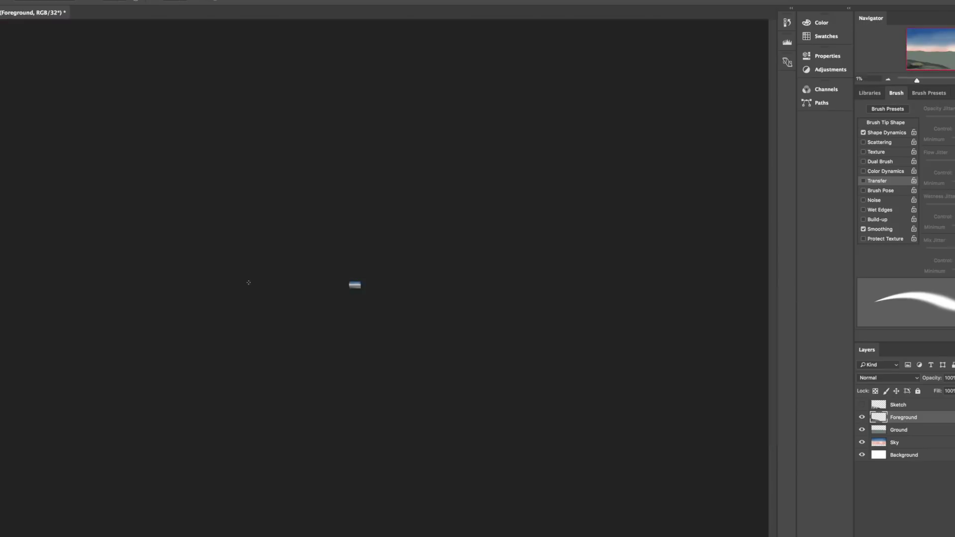
{"action": "scroll", "coordinate": [296, 324], "scroll_direction": "up", "scroll_amount": 5}
{"action": "scroll", "coordinate": [296, 323], "scroll_direction": "down", "scroll_amount": 4}
{"action": "scroll", "coordinate": [296, 323], "scroll_direction": "left", "scroll_amount": 5}
{"action": "left_click_drag", "start_coordinate": [299, 297], "coordinate": [382, 269]}
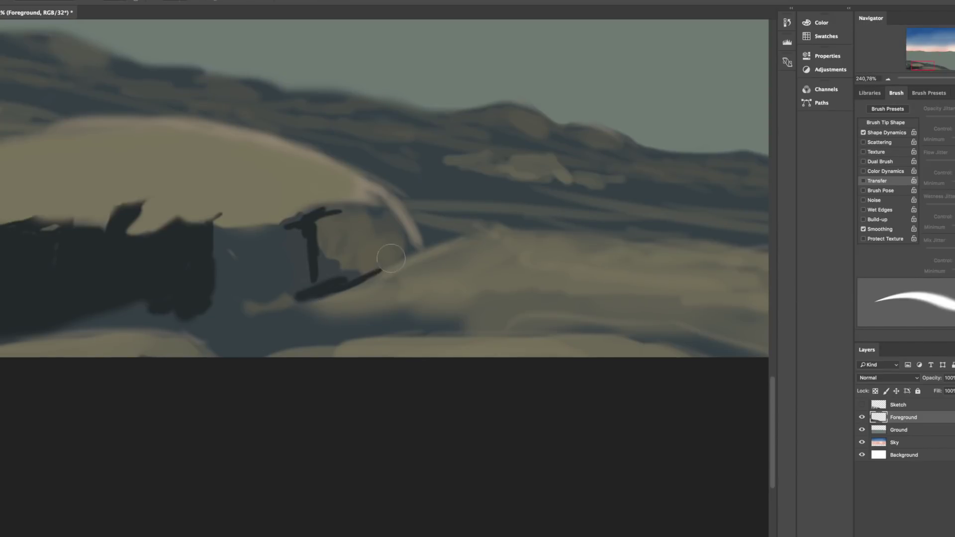
{"action": "left_click_drag", "start_coordinate": [349, 224], "coordinate": [358, 269]}
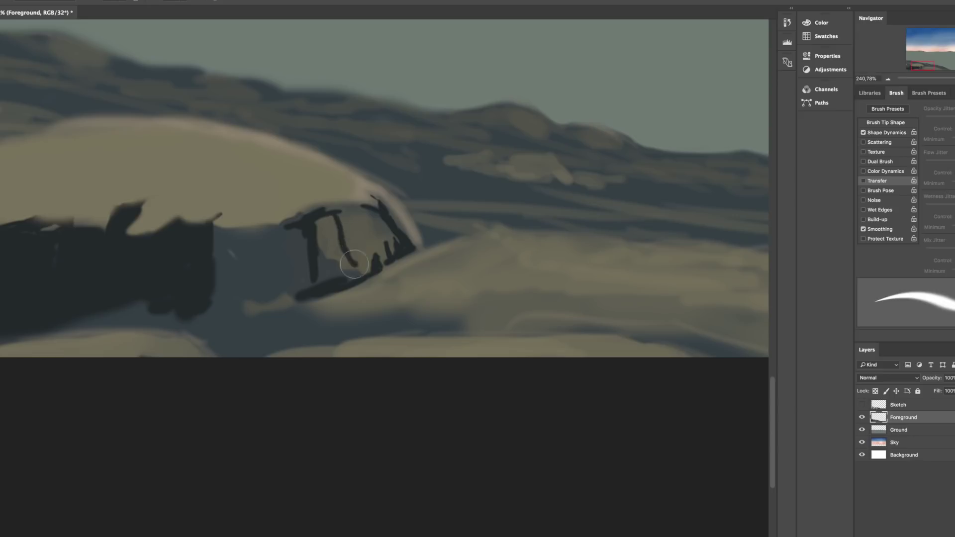
{"action": "mouse_move", "coordinate": [334, 209]}
{"action": "left_mouse_down"}
{"action": "mouse_move", "coordinate": [369, 264]}
{"action": "mouse_move", "coordinate": [378, 258]}
{"action": "left_mouse_up"}
{"action": "left_click_drag", "start_coordinate": [299, 224], "coordinate": [343, 289]}
{"action": "mouse_move", "coordinate": [255, 246]}
{"action": "left_mouse_down"}
{"action": "mouse_move", "coordinate": [265, 279]}
{"action": "mouse_move", "coordinate": [223, 239]}
{"action": "mouse_move", "coordinate": [299, 318]}
{"action": "left_mouse_up"}
{"action": "scroll", "coordinate": [245, 249], "scroll_direction": "left", "scroll_amount": 2}
{"action": "left_click_drag", "start_coordinate": [99, 308], "coordinate": [259, 344]}
Zoom to 100% in Navigator and brush lighter texture onto the dark rock's left side
{"action": "left_click_drag", "start_coordinate": [413, 234], "coordinate": [438, 268]}
{"action": "left_click", "coordinate": [947, 82]}
{"action": "left_click_drag", "start_coordinate": [947, 82], "coordinate": [952, 80]}
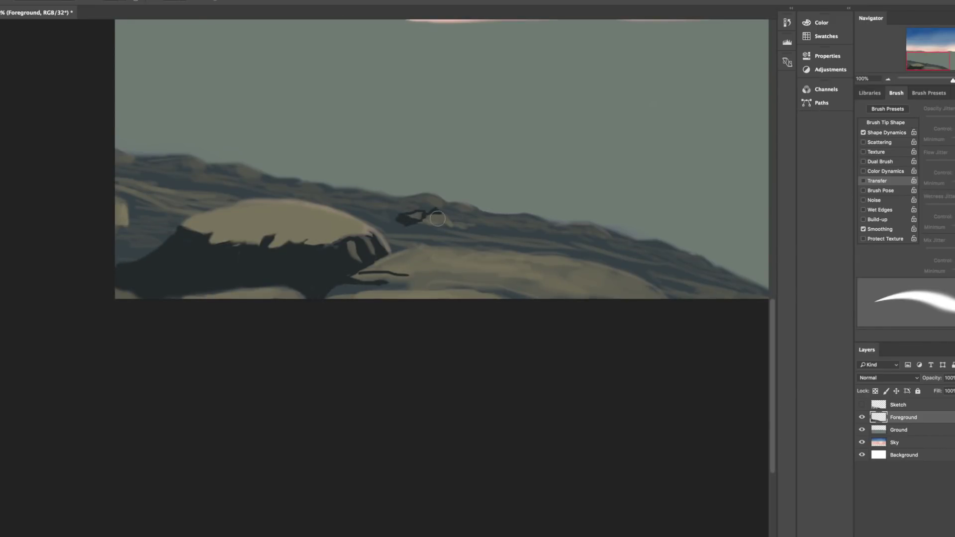
{"action": "scroll", "coordinate": [396, 224], "scroll_direction": "right", "scroll_amount": 5}
{"action": "scroll", "coordinate": [396, 223], "scroll_direction": "down", "scroll_amount": 3}
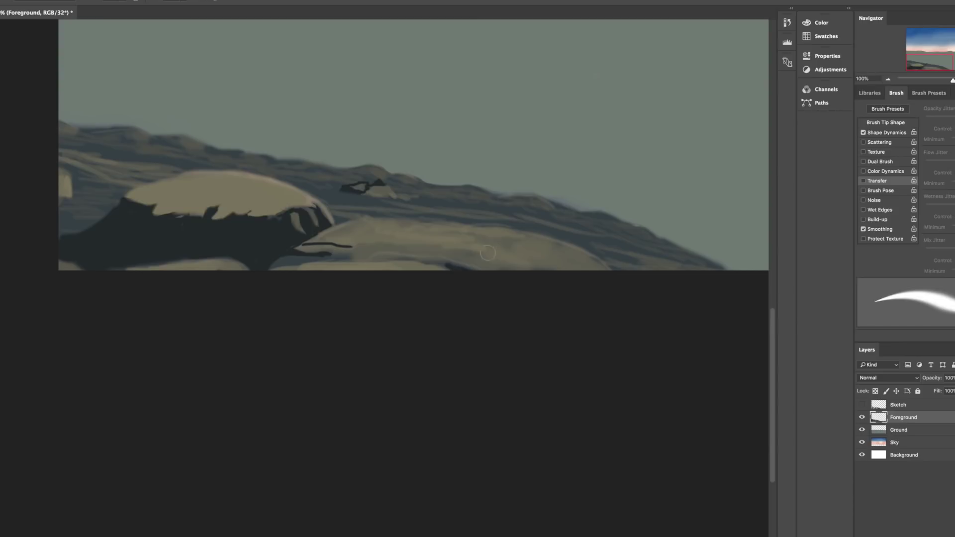
{"action": "scroll", "coordinate": [487, 253], "scroll_direction": "left", "scroll_amount": 5}
{"action": "scroll", "coordinate": [488, 253], "scroll_direction": "up", "scroll_amount": 1}
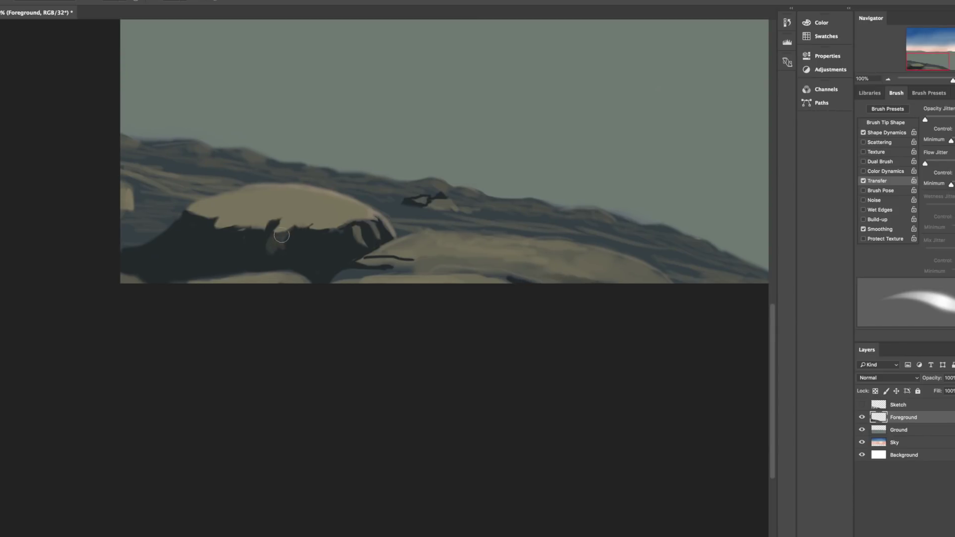
{"action": "scroll", "coordinate": [272, 265], "scroll_direction": "left", "scroll_amount": 3}
{"action": "scroll", "coordinate": [272, 265], "scroll_direction": "up", "scroll_amount": 1}
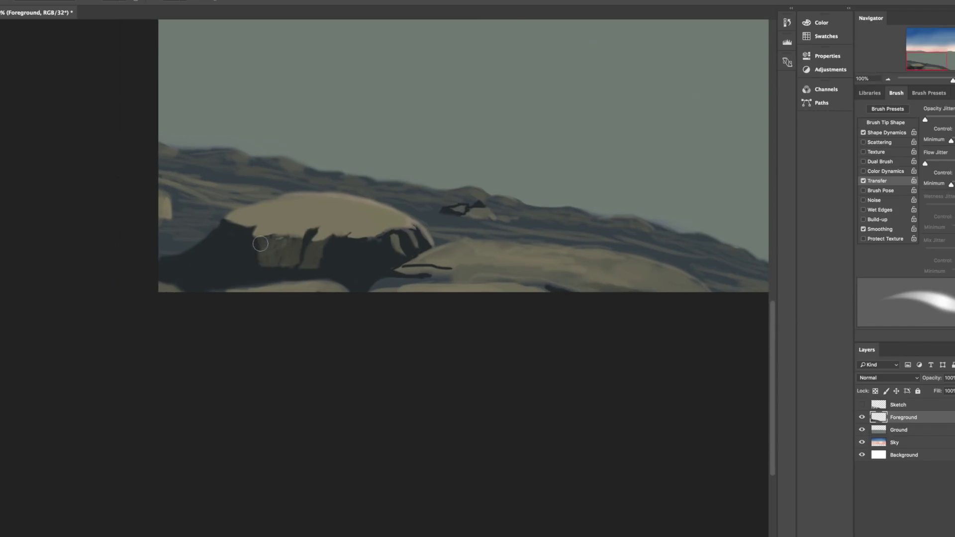
{"action": "left_click_drag", "start_coordinate": [255, 235], "coordinate": [215, 252]}
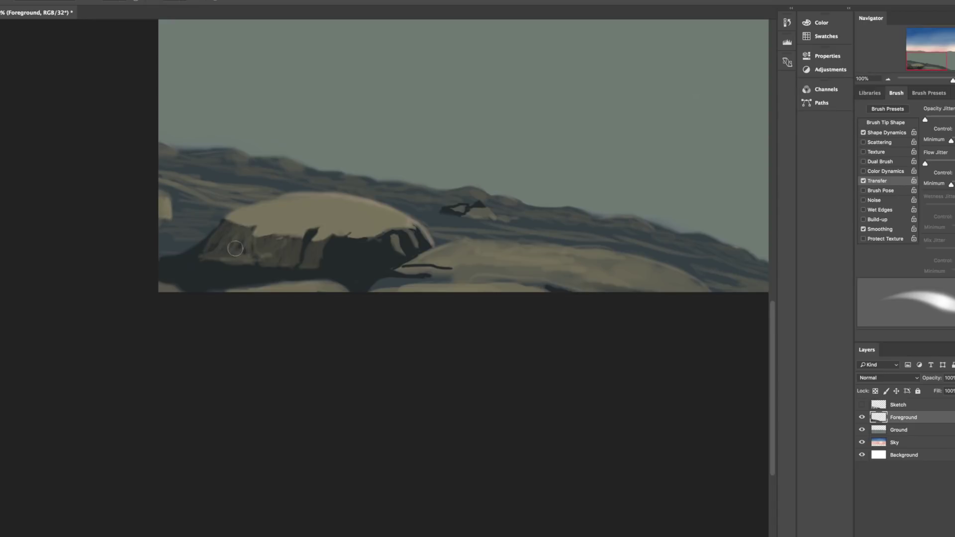
{"action": "scroll", "coordinate": [236, 248], "scroll_direction": "up", "scroll_amount": 2}
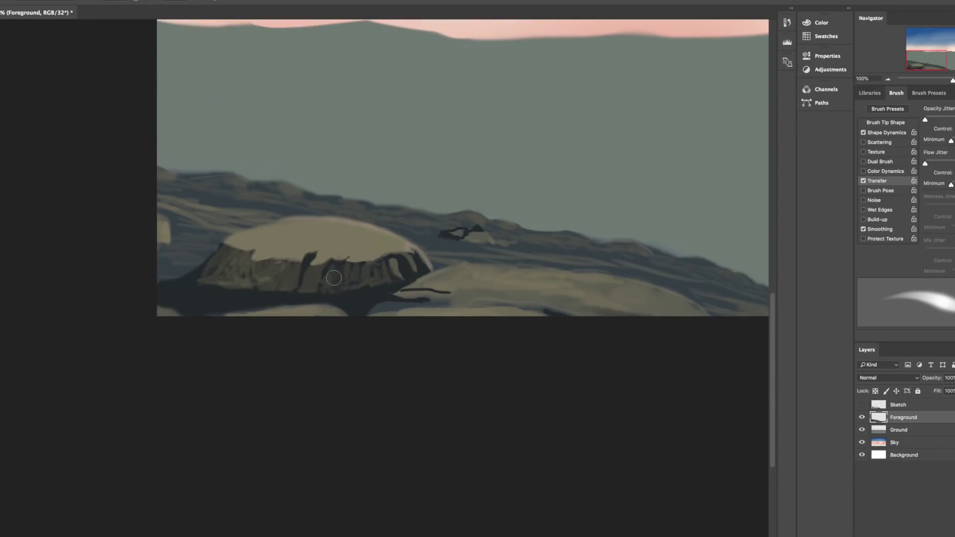
Turn off the brush's Transfer dynamics and resize the brush
{"action": "scroll", "coordinate": [239, 304], "scroll_direction": "left", "scroll_amount": 5}
{"action": "scroll", "coordinate": [239, 305], "scroll_direction": "up", "scroll_amount": 2}
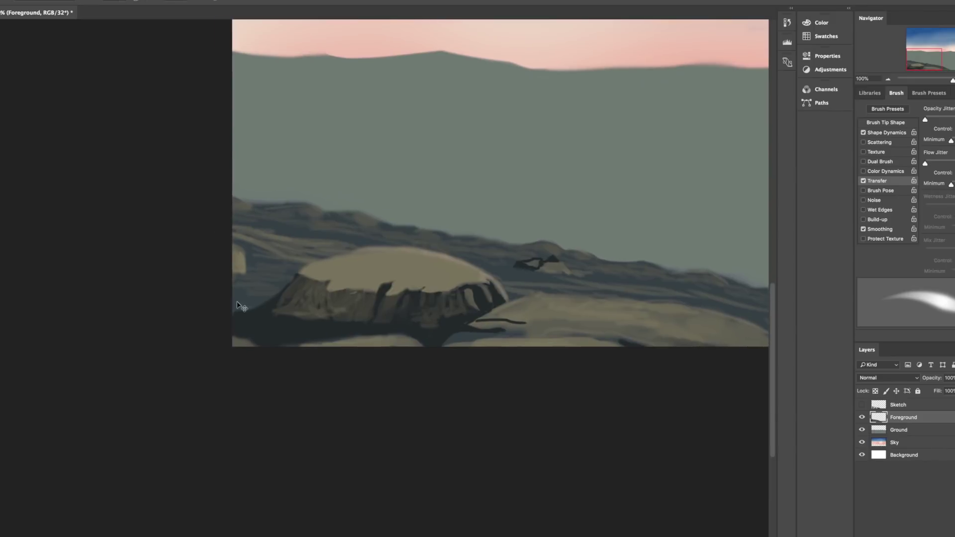
{"action": "scroll", "coordinate": [254, 307], "scroll_direction": "down", "scroll_amount": 5}
{"action": "scroll", "coordinate": [255, 307], "scroll_direction": "up", "scroll_amount": 4}
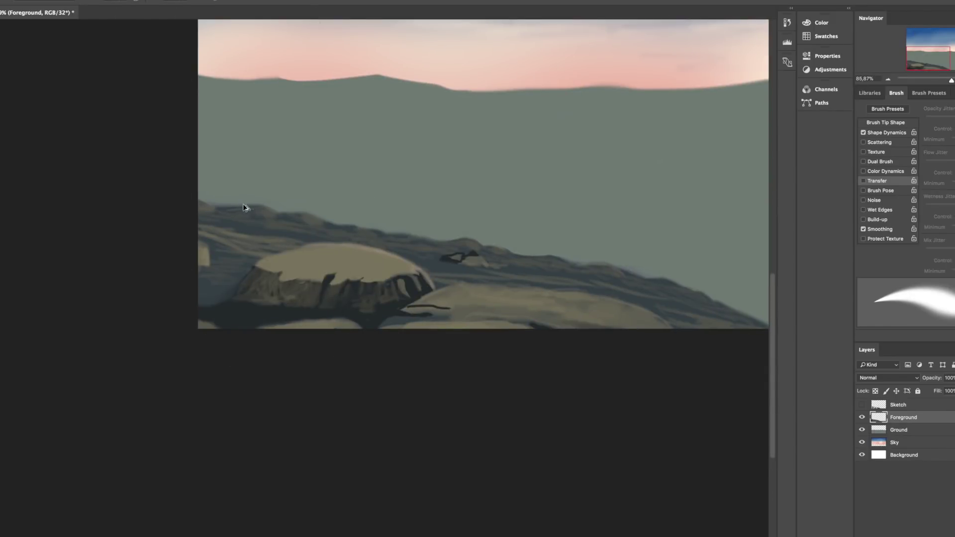
{"action": "scroll", "coordinate": [348, 278], "scroll_direction": "down", "scroll_amount": 1}
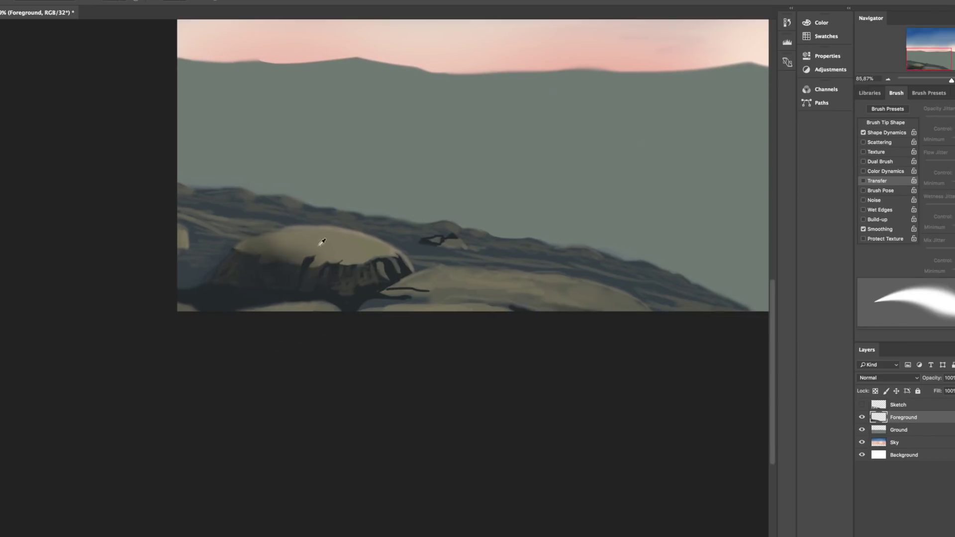
{"action": "scroll", "coordinate": [216, 246], "scroll_direction": "up", "scroll_amount": 5}
{"action": "scroll", "coordinate": [216, 246], "scroll_direction": "down", "scroll_amount": 5}
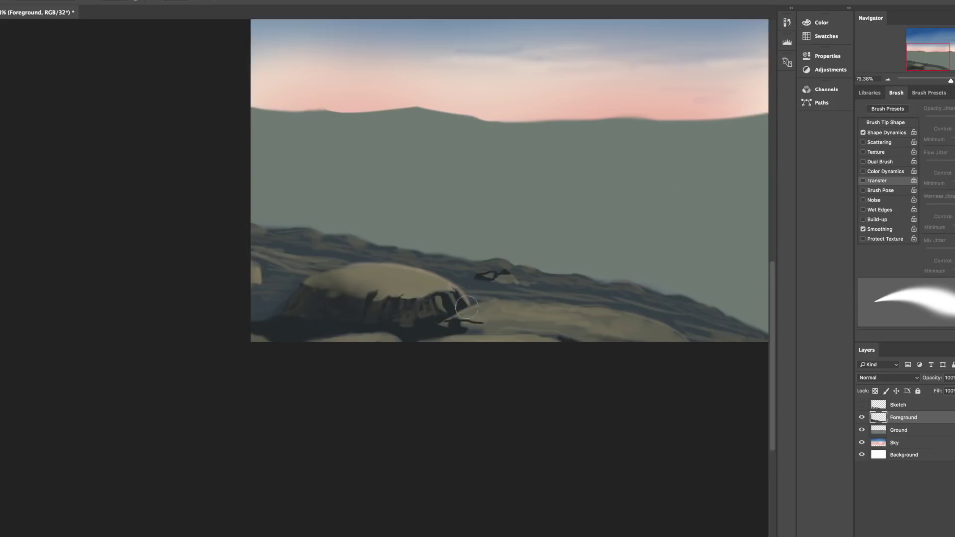
{"action": "left_click", "coordinate": [413, 318], "text": "alt"}
{"action": "scroll", "coordinate": [413, 318], "scroll_direction": "up", "scroll_amount": 1}
{"action": "left_click_drag", "start_coordinate": [295, 335], "coordinate": [306, 331]}
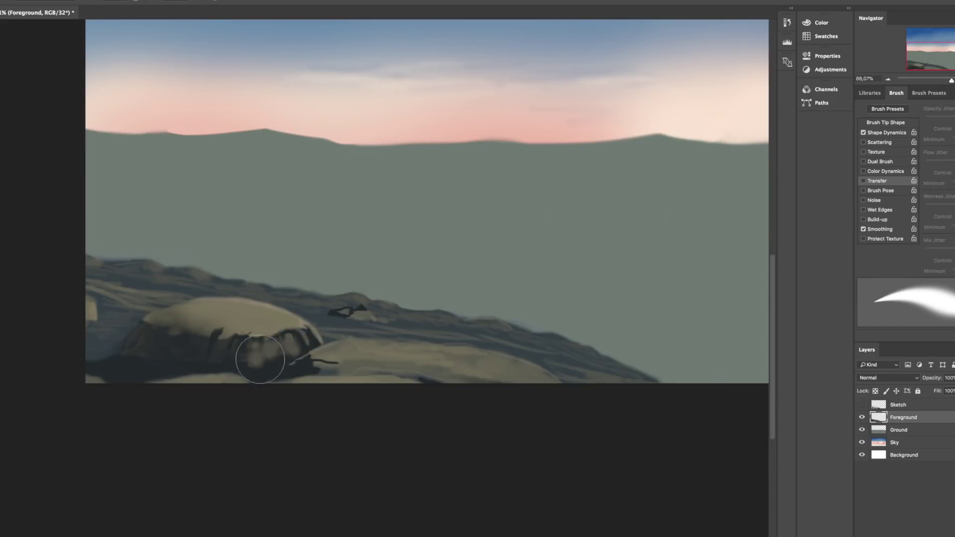
{"action": "left_click_drag", "start_coordinate": [167, 322], "coordinate": [128, 324]}
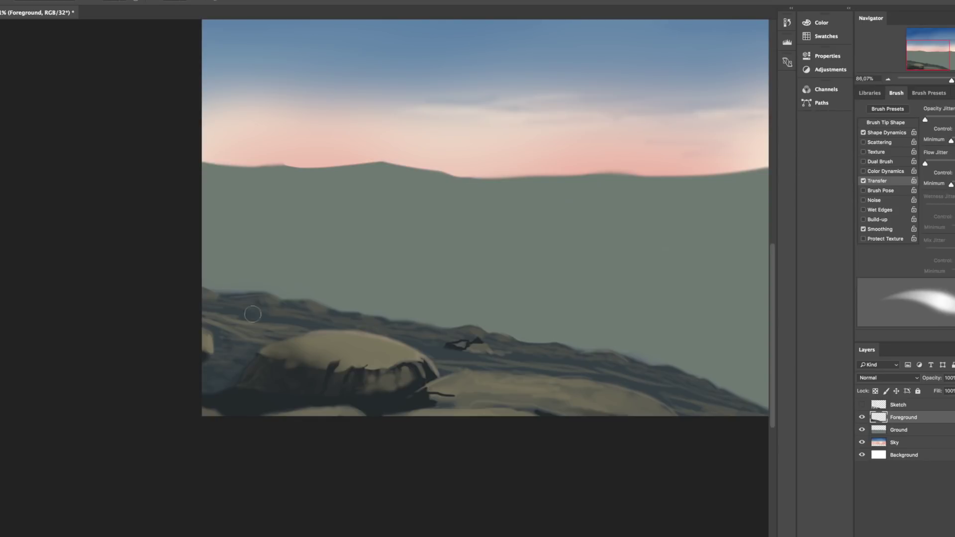
Darken the front rock's base and edge
{"action": "mouse_move", "coordinate": [447, 402]}
{"action": "left_mouse_down"}
{"action": "mouse_move", "coordinate": [549, 411]}
{"action": "mouse_move", "coordinate": [532, 408]}
{"action": "left_mouse_up"}
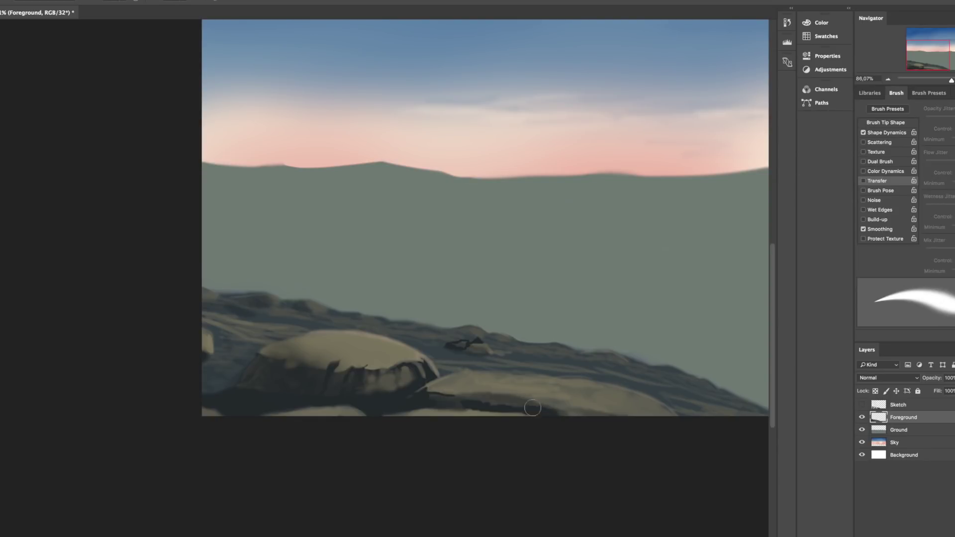
{"action": "mouse_move", "coordinate": [639, 355]}
{"action": "left_mouse_down"}
{"action": "mouse_move", "coordinate": [572, 413]}
{"action": "mouse_move", "coordinate": [597, 403]}
{"action": "mouse_move", "coordinate": [456, 380]}
{"action": "left_mouse_up"}
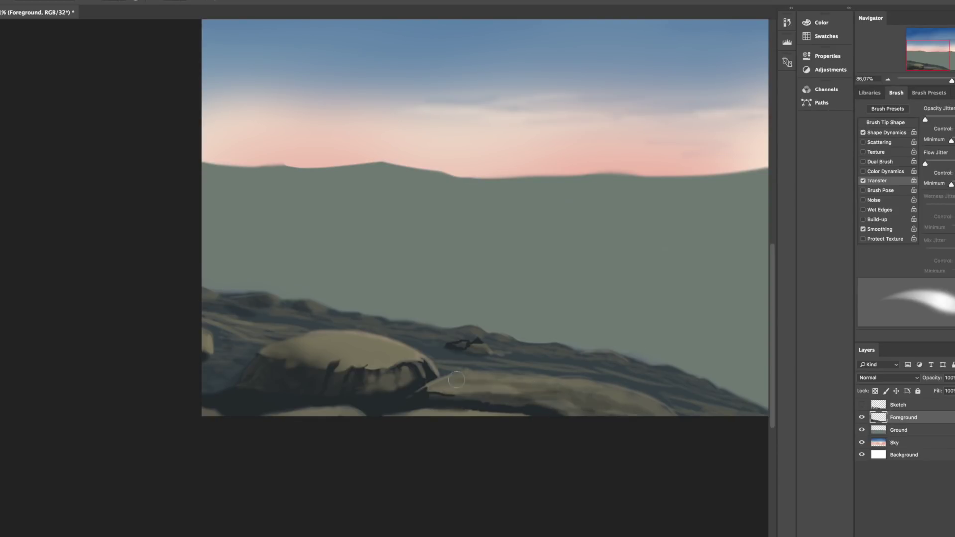
{"action": "left_click", "coordinate": [863, 181]}
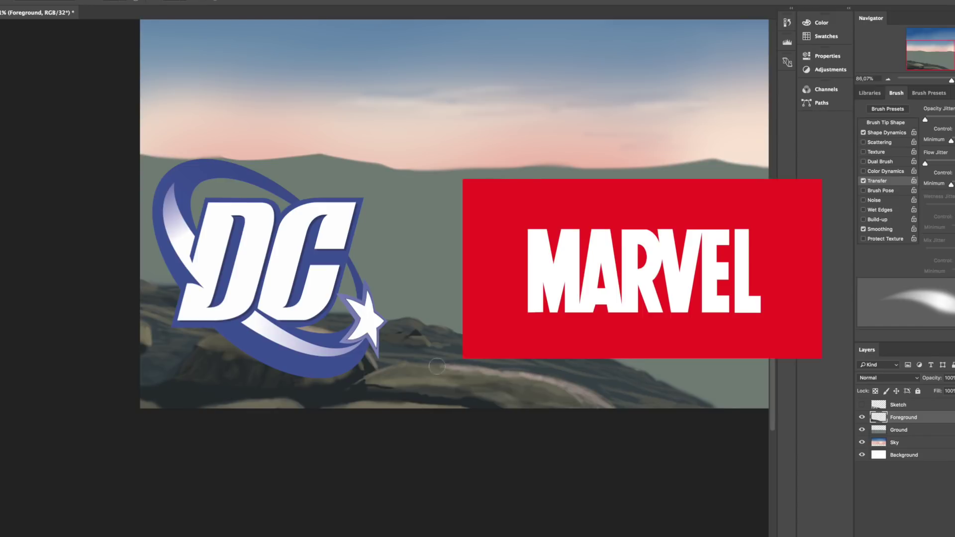
Pan around the rocky foreground to review the painted boulders
{"action": "scroll", "coordinate": [484, 305], "scroll_direction": "left", "scroll_amount": 3}
{"action": "scroll", "coordinate": [484, 305], "scroll_direction": "down", "scroll_amount": 2}
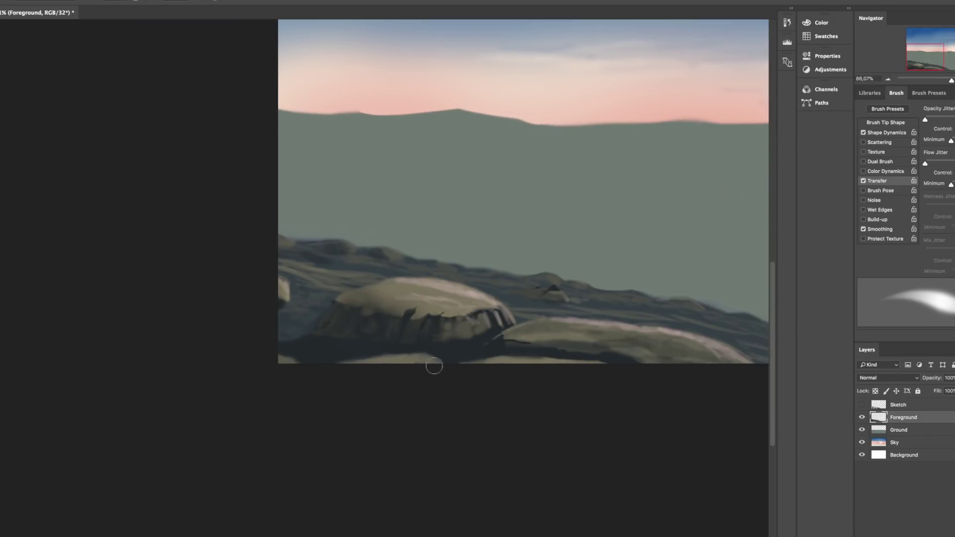
{"action": "scroll", "coordinate": [311, 265], "scroll_direction": "right", "scroll_amount": 3}
{"action": "scroll", "coordinate": [311, 265], "scroll_direction": "up", "scroll_amount": 2}
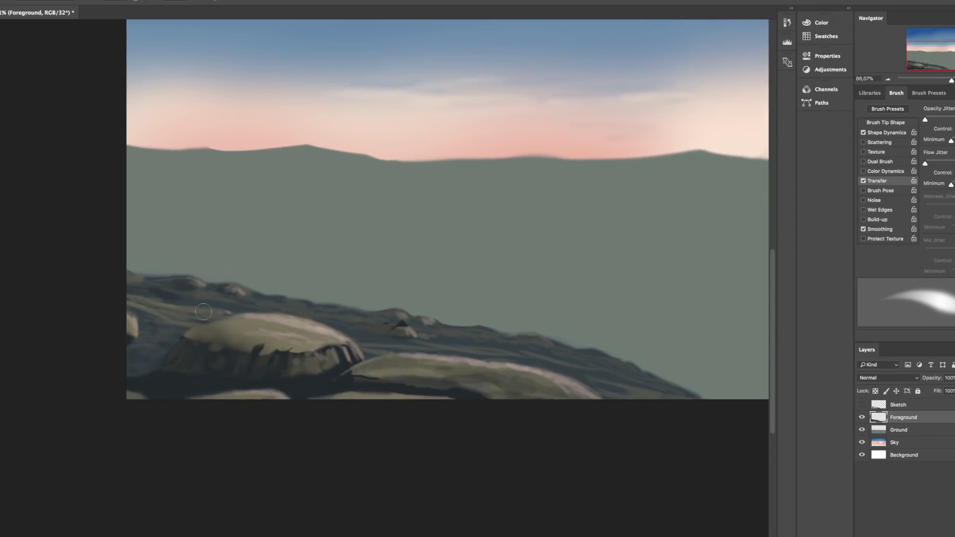
{"action": "scroll", "coordinate": [404, 311], "scroll_direction": "right", "scroll_amount": 5}
{"action": "scroll", "coordinate": [404, 310], "scroll_direction": "down", "scroll_amount": 2}
{"action": "scroll", "coordinate": [233, 333], "scroll_direction": "right", "scroll_amount": 1}
{"action": "scroll", "coordinate": [234, 333], "scroll_direction": "down", "scroll_amount": 1}
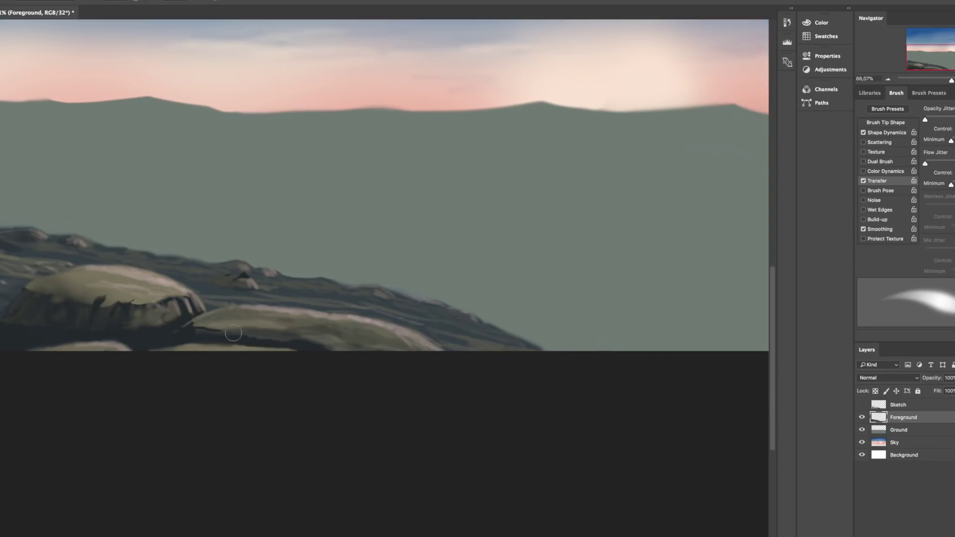
{"action": "scroll", "coordinate": [284, 340], "scroll_direction": "left", "scroll_amount": 4}
{"action": "scroll", "coordinate": [284, 340], "scroll_direction": "up", "scroll_amount": 1}
{"action": "scroll", "coordinate": [457, 315], "scroll_direction": "right", "scroll_amount": 2}
{"action": "scroll", "coordinate": [457, 315], "scroll_direction": "down", "scroll_amount": 1}
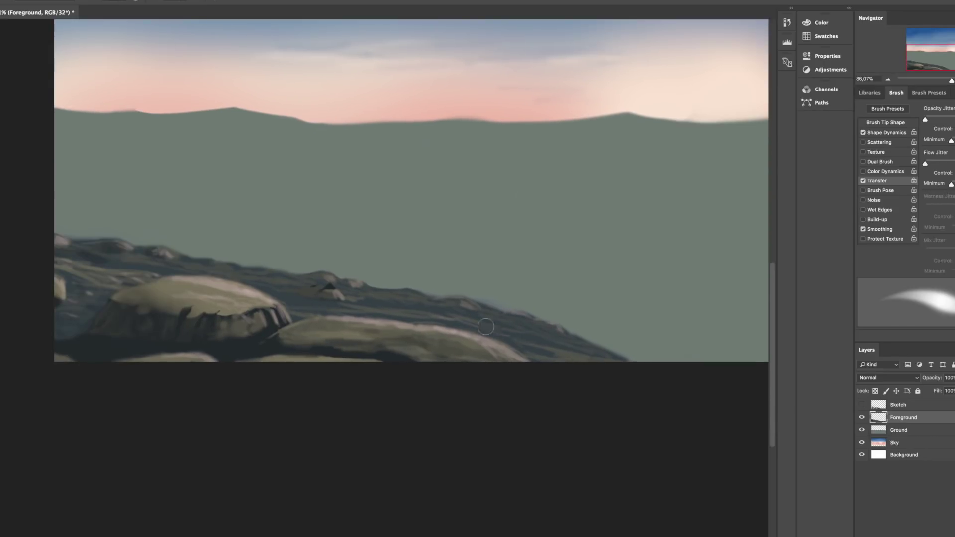
Paint dark shadow strokes and spots across the distant rocks
{"action": "scroll", "coordinate": [388, 313], "scroll_direction": "up", "scroll_amount": 5}
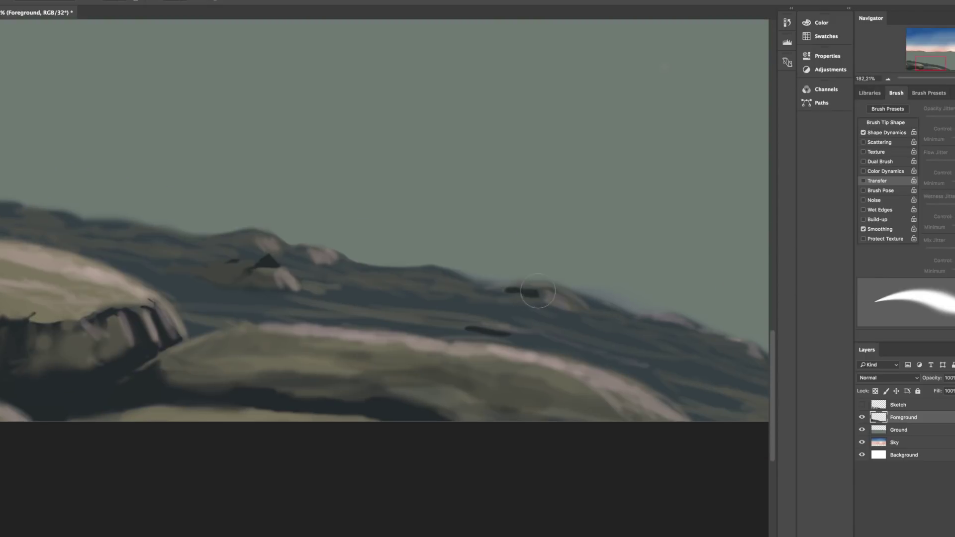
{"action": "left_click_drag", "start_coordinate": [488, 294], "coordinate": [557, 349]}
{"action": "left_click", "coordinate": [888, 133]}
{"action": "scroll", "coordinate": [448, 326], "scroll_direction": "left", "scroll_amount": 10}
{"action": "scroll", "coordinate": [447, 326], "scroll_direction": "up", "scroll_amount": 4}
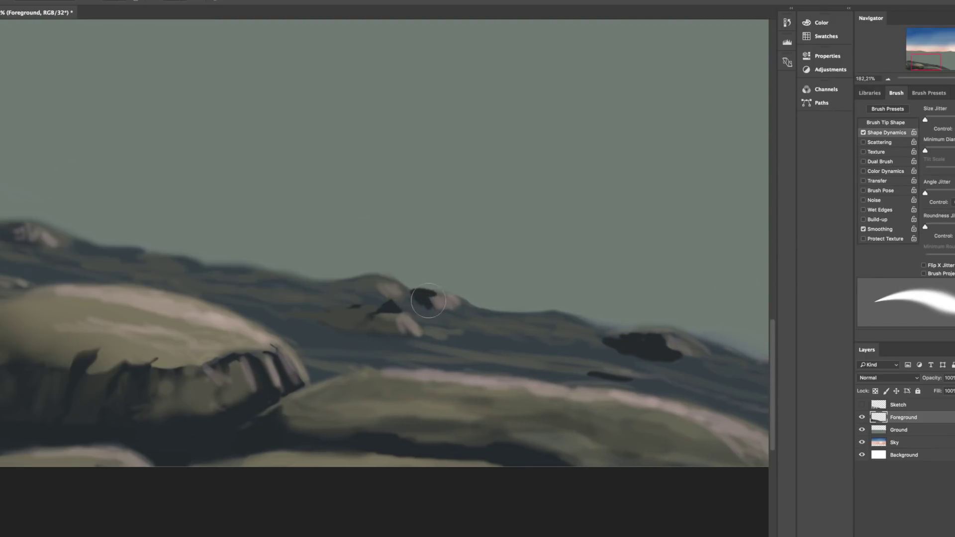
{"action": "mouse_move", "coordinate": [251, 294]}
{"action": "left_mouse_down"}
{"action": "mouse_move", "coordinate": [301, 304]}
{"action": "mouse_move", "coordinate": [205, 293]}
{"action": "mouse_move", "coordinate": [348, 279]}
{"action": "left_mouse_up"}
{"action": "scroll", "coordinate": [224, 293], "scroll_direction": "left", "scroll_amount": 3}
{"action": "scroll", "coordinate": [224, 292], "scroll_direction": "right", "scroll_amount": 5}
{"action": "scroll", "coordinate": [224, 293], "scroll_direction": "down", "scroll_amount": 2}
Turn on Transfer so brush opacity follows pen pressure
{"action": "left_click", "coordinate": [863, 181]}
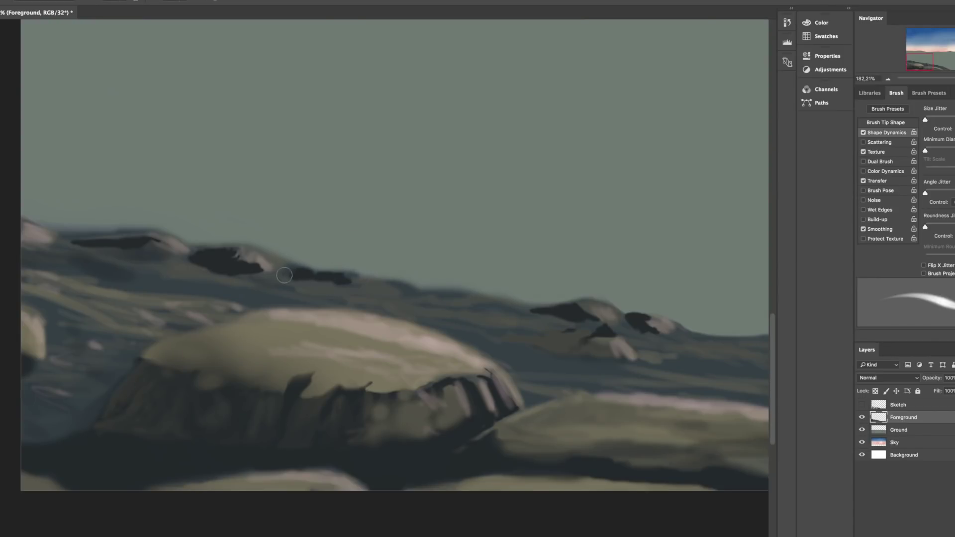
{"action": "scroll", "coordinate": [214, 288], "scroll_direction": "right", "scroll_amount": 2}
{"action": "scroll", "coordinate": [214, 288], "scroll_direction": "down", "scroll_amount": 1}
{"action": "scroll", "coordinate": [572, 308], "scroll_direction": "right", "scroll_amount": 7}
{"action": "scroll", "coordinate": [572, 308], "scroll_direction": "down", "scroll_amount": 3}
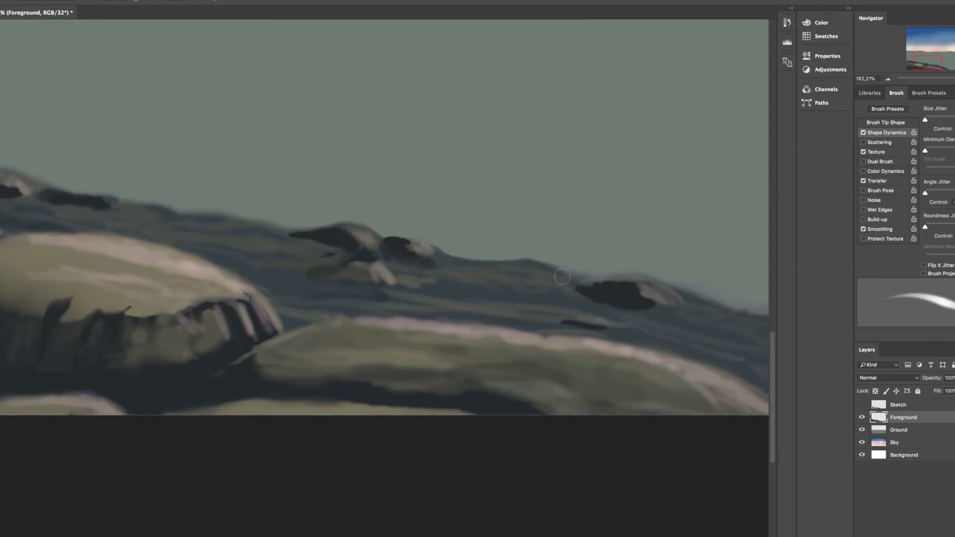
{"action": "scroll", "coordinate": [450, 320], "scroll_direction": "right", "scroll_amount": 3}
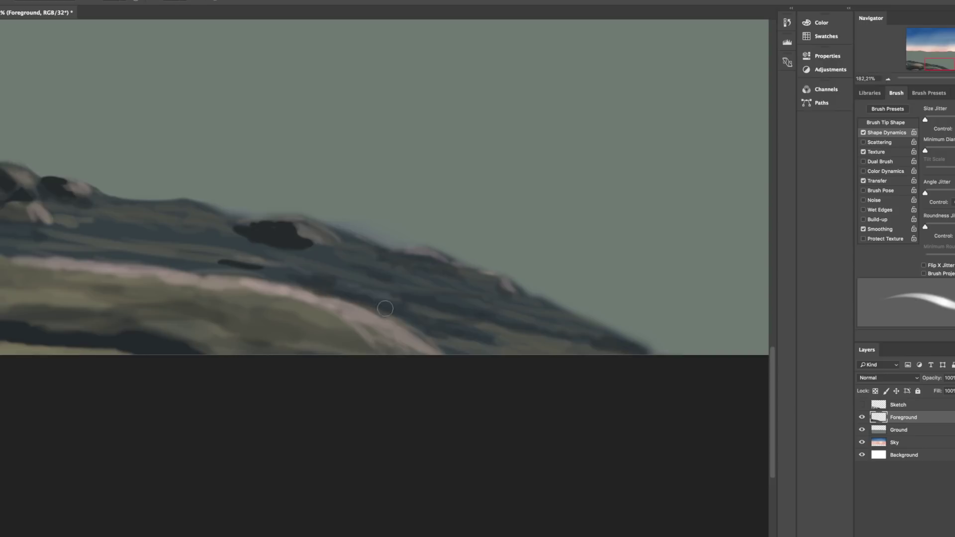
{"action": "scroll", "coordinate": [351, 287], "scroll_direction": "left", "scroll_amount": 2}
{"action": "scroll", "coordinate": [351, 287], "scroll_direction": "up", "scroll_amount": 1}
{"action": "scroll", "coordinate": [286, 294], "scroll_direction": "left", "scroll_amount": 5}
{"action": "scroll", "coordinate": [285, 294], "scroll_direction": "up", "scroll_amount": 2}
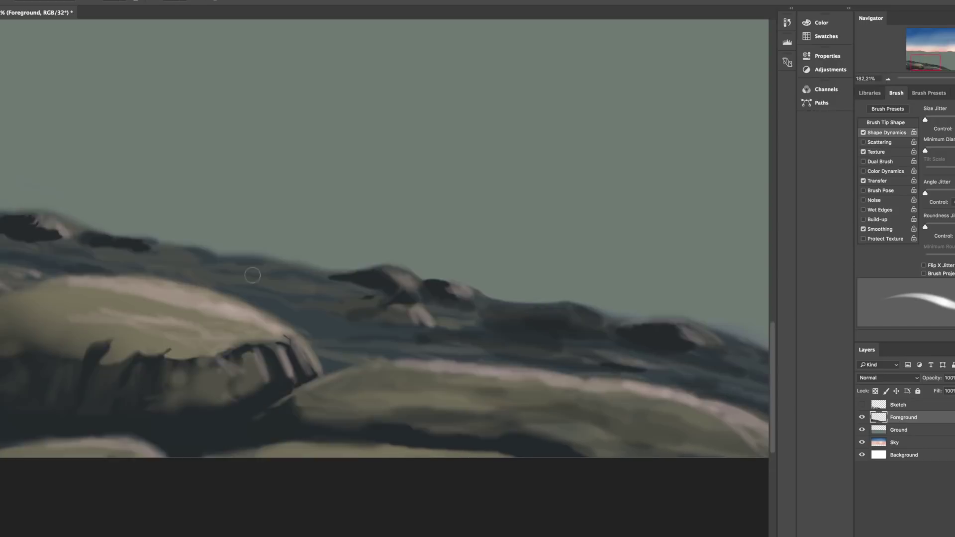
{"action": "scroll", "coordinate": [263, 373], "scroll_direction": "left", "scroll_amount": 4}
{"action": "scroll", "coordinate": [262, 373], "scroll_direction": "up", "scroll_amount": 1}
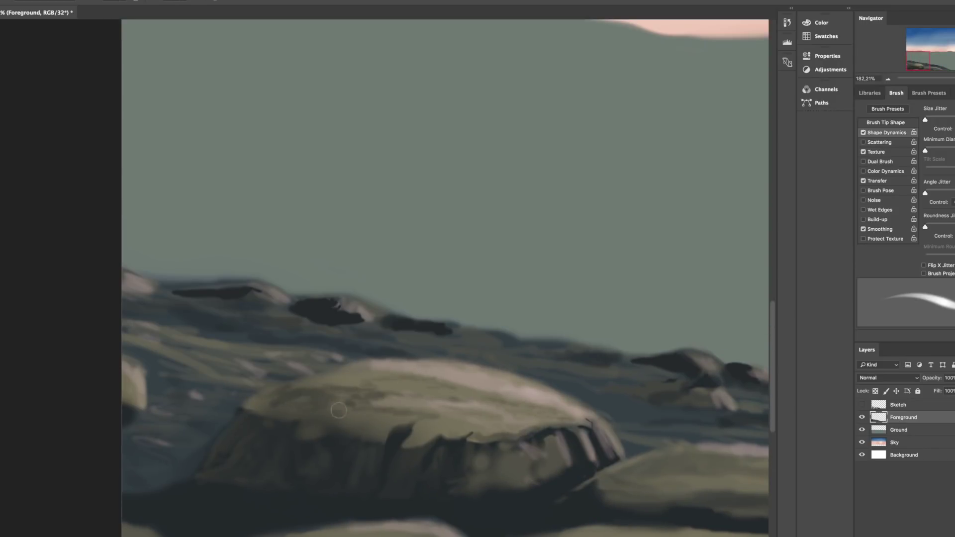
{"action": "scroll", "coordinate": [251, 402], "scroll_direction": "left", "scroll_amount": 3}
{"action": "scroll", "coordinate": [251, 402], "scroll_direction": "up", "scroll_amount": 1}
{"action": "scroll", "coordinate": [299, 393], "scroll_direction": "right", "scroll_amount": 2}
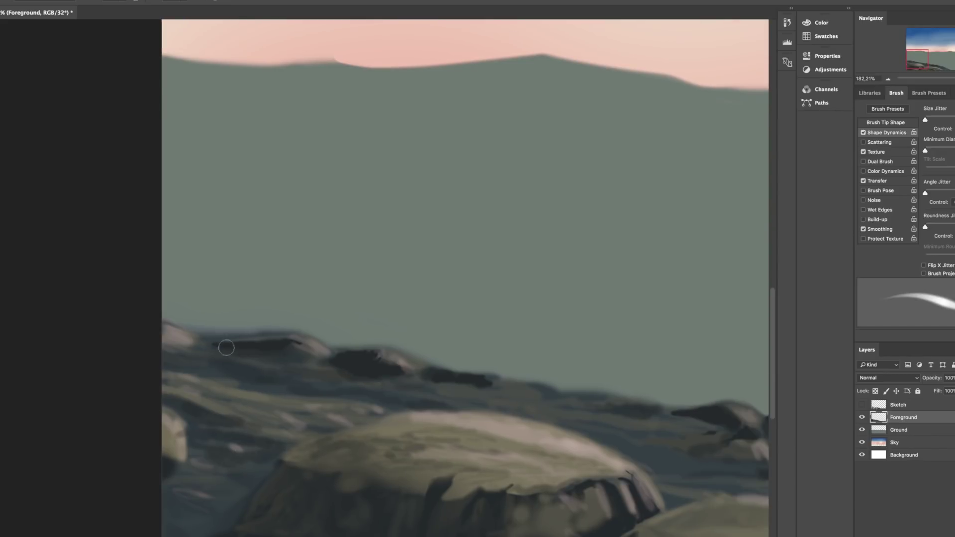
{"action": "scroll", "coordinate": [439, 327], "scroll_direction": "down", "scroll_amount": 5}
{"action": "scroll", "coordinate": [190, 303], "scroll_direction": "up", "scroll_amount": 4}
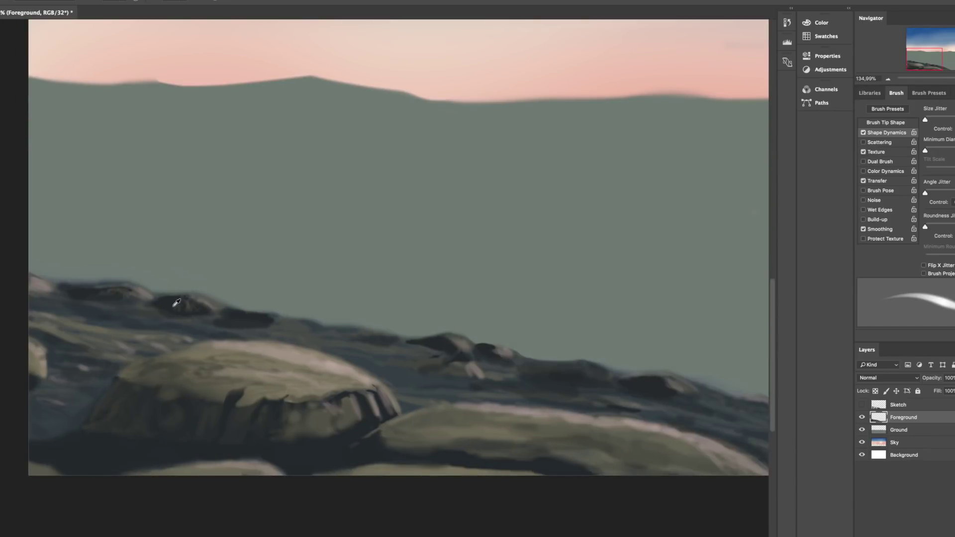
{"action": "scroll", "coordinate": [102, 294], "scroll_direction": "up", "scroll_amount": 1}
{"action": "scroll", "coordinate": [102, 295], "scroll_direction": "left", "scroll_amount": 1}
On the Foreground layer, brush a light rim along the big boulder's top edge
{"action": "key", "text": "e"}
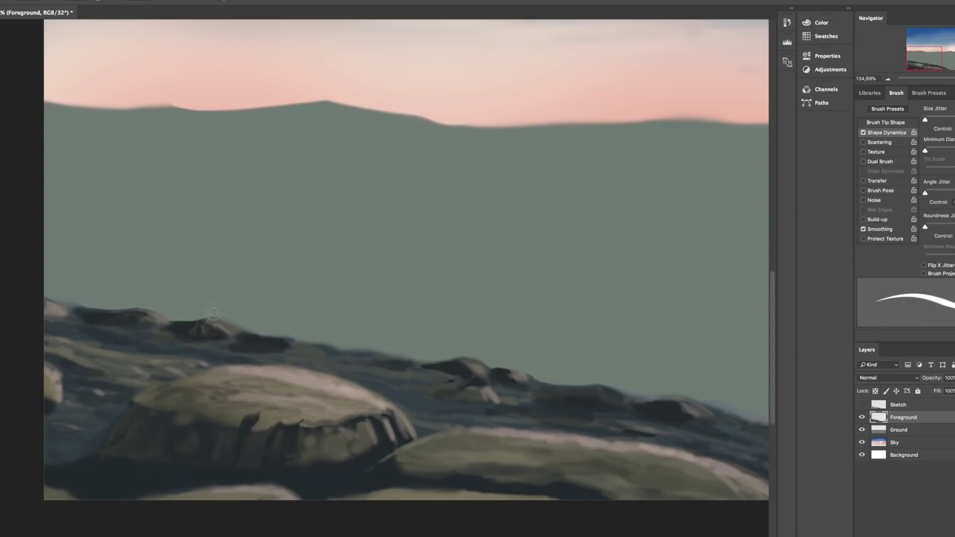
{"action": "scroll", "coordinate": [175, 297], "scroll_direction": "right", "scroll_amount": 2}
{"action": "scroll", "coordinate": [596, 374], "scroll_direction": "down", "scroll_amount": 5}
{"action": "key", "text": "b"}
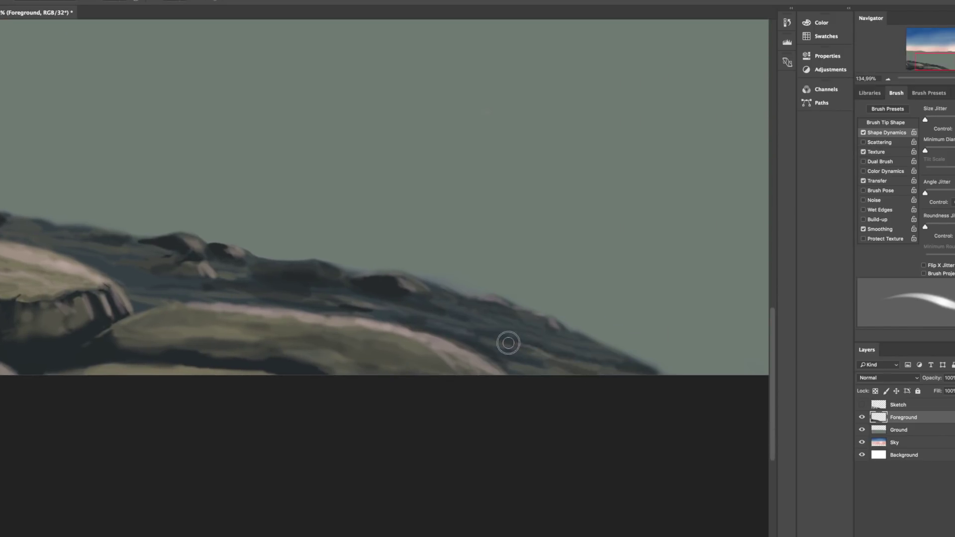
{"action": "scroll", "coordinate": [494, 302], "scroll_direction": "up", "scroll_amount": 2}
{"action": "scroll", "coordinate": [494, 302], "scroll_direction": "left", "scroll_amount": 3}
{"action": "key", "text": "alt+["}
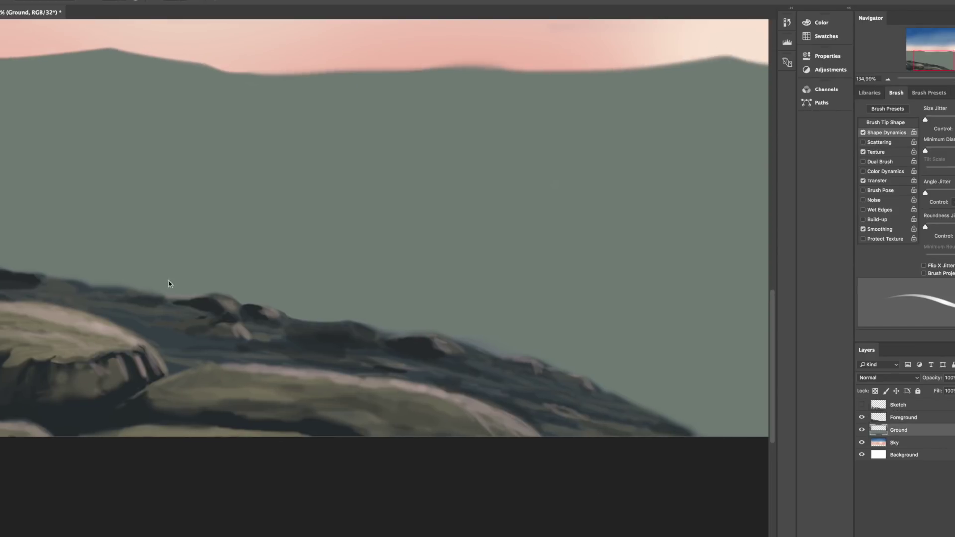
{"action": "scroll", "coordinate": [393, 222], "scroll_direction": "down", "scroll_amount": 3}
{"action": "scroll", "coordinate": [393, 223], "scroll_direction": "left", "scroll_amount": 3}
{"action": "left_click", "coordinate": [941, 422]}
{"action": "scroll", "coordinate": [310, 201], "scroll_direction": "down", "scroll_amount": 2}
{"action": "scroll", "coordinate": [310, 201], "scroll_direction": "right", "scroll_amount": 3}
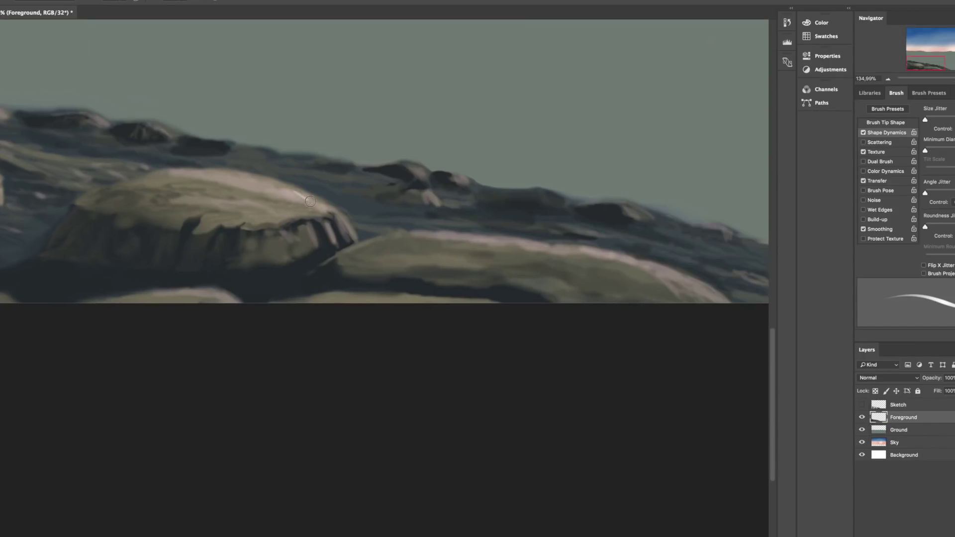
{"action": "scroll", "coordinate": [265, 162], "scroll_direction": "up", "scroll_amount": 2}
{"action": "scroll", "coordinate": [265, 161], "scroll_direction": "left", "scroll_amount": 4}
{"action": "scroll", "coordinate": [469, 285], "scroll_direction": "up", "scroll_amount": 2}
{"action": "scroll", "coordinate": [469, 284], "scroll_direction": "left", "scroll_amount": 2}
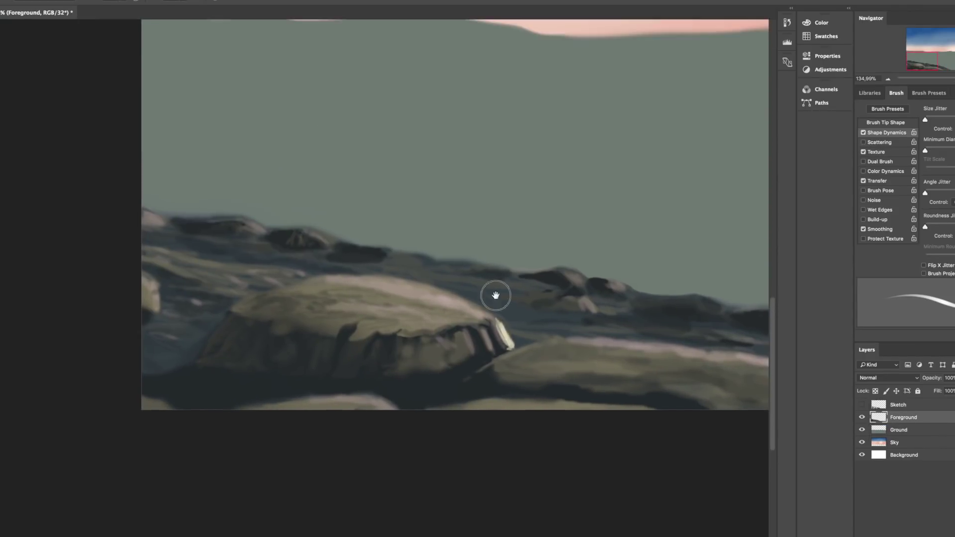
{"action": "left_click_drag", "start_coordinate": [497, 324], "coordinate": [460, 300]}
{"action": "scroll", "coordinate": [477, 325], "scroll_direction": "up", "scroll_amount": 3}
{"action": "scroll", "coordinate": [477, 325], "scroll_direction": "left", "scroll_amount": 3}
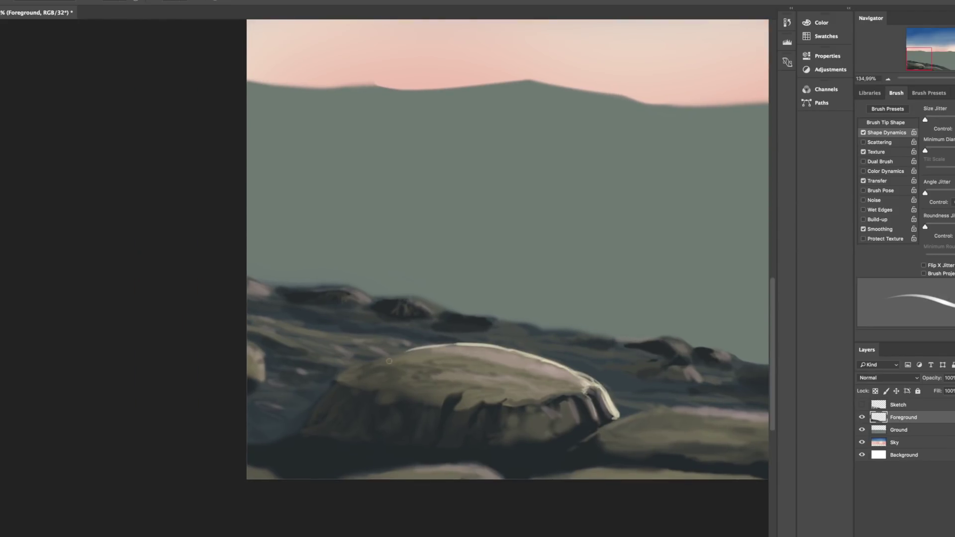
Highlight the edge of the lower-right rock with a light stroke
{"action": "scroll", "coordinate": [389, 362], "scroll_direction": "down", "scroll_amount": 3}
{"action": "scroll", "coordinate": [389, 361], "scroll_direction": "right", "scroll_amount": 6}
{"action": "scroll", "coordinate": [389, 362], "scroll_direction": "up", "scroll_amount": 1}
{"action": "scroll", "coordinate": [389, 361], "scroll_direction": "left", "scroll_amount": 2}
{"action": "left_click_drag", "start_coordinate": [684, 398], "coordinate": [633, 364]}
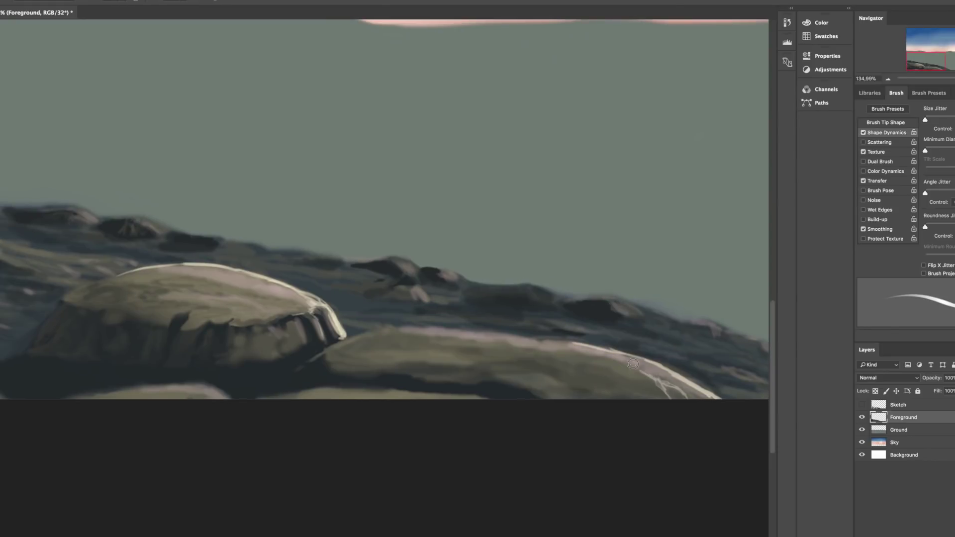
{"action": "scroll", "coordinate": [455, 281], "scroll_direction": "up", "scroll_amount": 1}
{"action": "scroll", "coordinate": [456, 281], "scroll_direction": "left", "scroll_amount": 2}
{"action": "scroll", "coordinate": [503, 310], "scroll_direction": "up", "scroll_amount": 2}
{"action": "scroll", "coordinate": [503, 310], "scroll_direction": "left", "scroll_amount": 5}
{"action": "scroll", "coordinate": [503, 310], "scroll_direction": "down", "scroll_amount": 2}
{"action": "scroll", "coordinate": [503, 309], "scroll_direction": "right", "scroll_amount": 1}
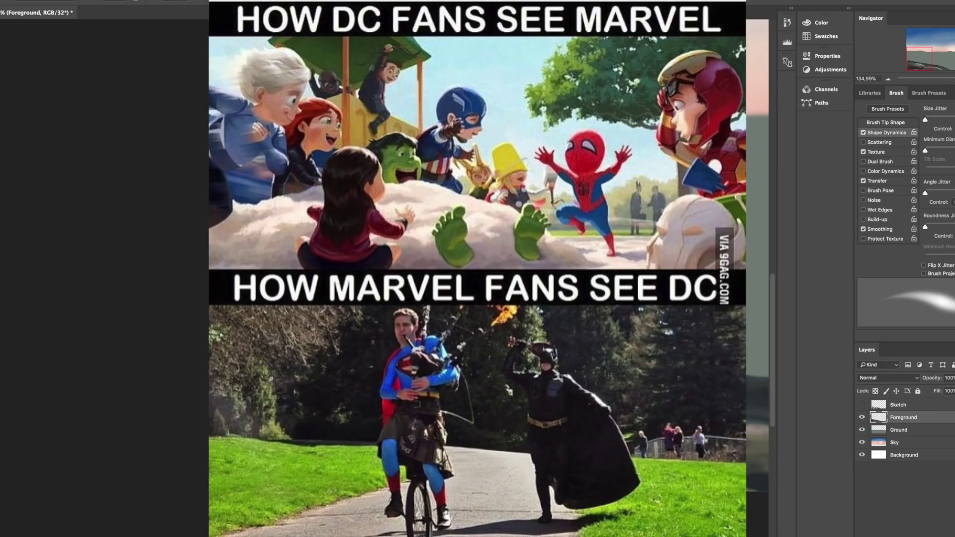
{"action": "scroll", "coordinate": [478, 269], "scroll_direction": "down", "scroll_amount": 2}
{"action": "scroll", "coordinate": [478, 269], "scroll_direction": "right", "scroll_amount": 2}
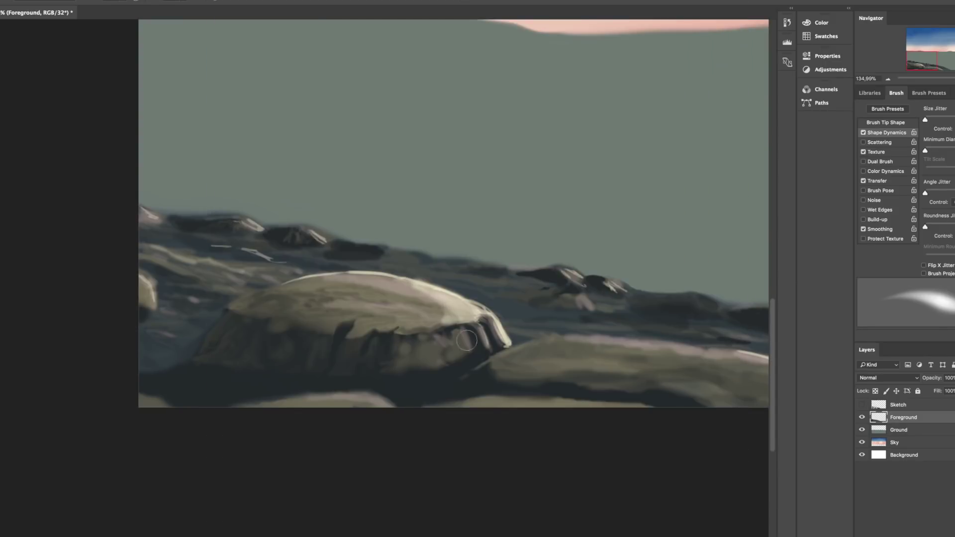
{"action": "scroll", "coordinate": [362, 351], "scroll_direction": "up", "scroll_amount": 2}
{"action": "scroll", "coordinate": [362, 352], "scroll_direction": "left", "scroll_amount": 5}
{"action": "scroll", "coordinate": [499, 411], "scroll_direction": "down", "scroll_amount": 1}
{"action": "scroll", "coordinate": [499, 411], "scroll_direction": "right", "scroll_amount": 2}
{"action": "scroll", "coordinate": [499, 412], "scroll_direction": "right", "scroll_amount": 3}
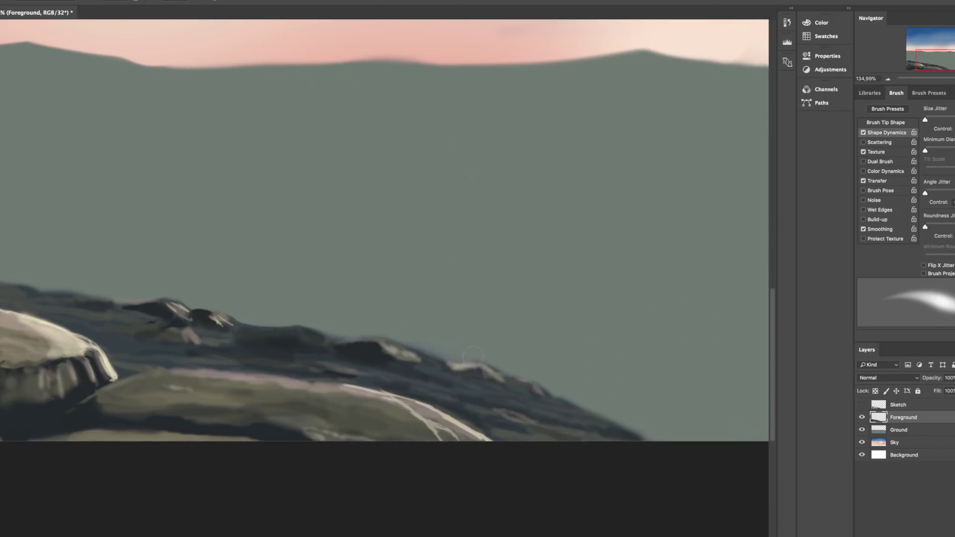
Stroke light highlights along a rock ridge and the lower boulder's ridge
{"action": "left_click_drag", "start_coordinate": [331, 322], "coordinate": [453, 343]}
{"action": "scroll", "coordinate": [446, 326], "scroll_direction": "left", "scroll_amount": 6}
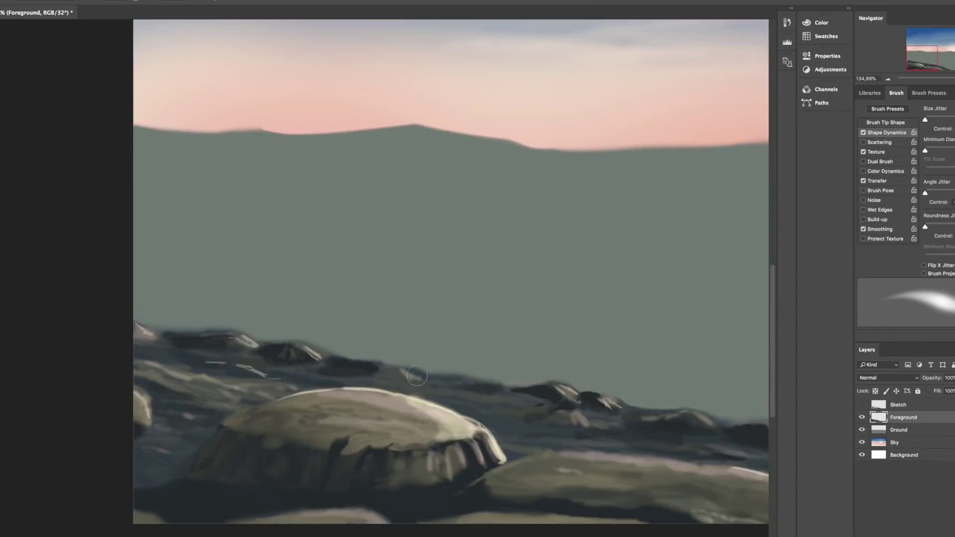
{"action": "scroll", "coordinate": [466, 277], "scroll_direction": "down", "scroll_amount": 2}
{"action": "scroll", "coordinate": [465, 277], "scroll_direction": "right", "scroll_amount": 2}
{"action": "scroll", "coordinate": [645, 305], "scroll_direction": "right", "scroll_amount": 5}
{"action": "scroll", "coordinate": [646, 304], "scroll_direction": "down", "scroll_amount": 2}
{"action": "scroll", "coordinate": [512, 294], "scroll_direction": "left", "scroll_amount": 7}
{"action": "scroll", "coordinate": [512, 295], "scroll_direction": "up", "scroll_amount": 3}
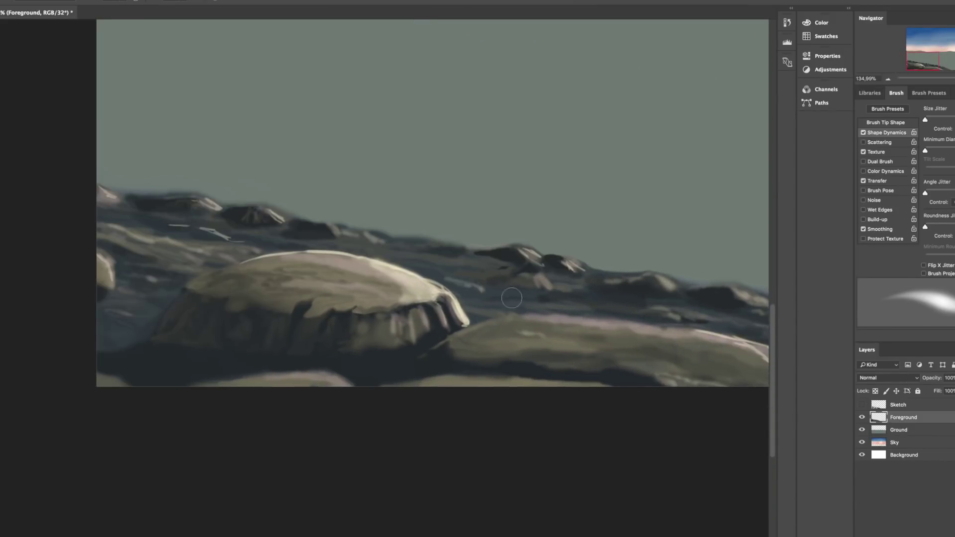
{"action": "scroll", "coordinate": [512, 295], "scroll_direction": "right", "scroll_amount": 4}
{"action": "scroll", "coordinate": [512, 295], "scroll_direction": "down", "scroll_amount": 2}
{"action": "scroll", "coordinate": [425, 206], "scroll_direction": "right", "scroll_amount": 5}
{"action": "scroll", "coordinate": [425, 206], "scroll_direction": "down", "scroll_amount": 2}
{"action": "left_click_drag", "start_coordinate": [535, 342], "coordinate": [688, 317]}
{"action": "scroll", "coordinate": [425, 206], "scroll_direction": "right", "scroll_amount": 2}
{"action": "scroll", "coordinate": [425, 206], "scroll_direction": "down", "scroll_amount": 1}
{"action": "scroll", "coordinate": [419, 298], "scroll_direction": "left", "scroll_amount": 3}
{"action": "scroll", "coordinate": [419, 299], "scroll_direction": "up", "scroll_amount": 2}
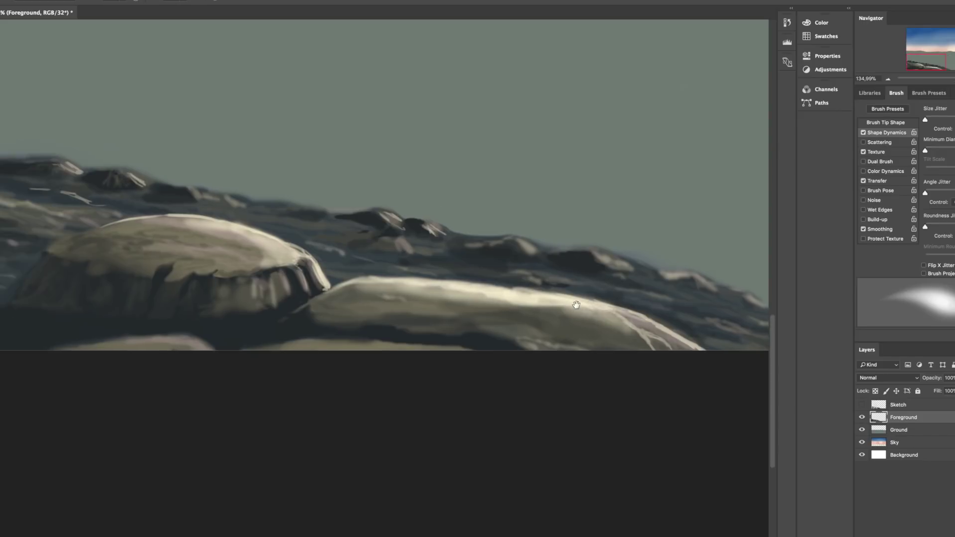
{"action": "scroll", "coordinate": [419, 299], "scroll_direction": "right", "scroll_amount": 5}
{"action": "scroll", "coordinate": [419, 298], "scroll_direction": "up", "scroll_amount": 1}
{"action": "scroll", "coordinate": [419, 324], "scroll_direction": "left", "scroll_amount": 6}
{"action": "scroll", "coordinate": [419, 323], "scroll_direction": "down", "scroll_amount": 1}
Bring the large flat-topped boulder into view and return to the Brush tool
{"action": "right_click", "coordinate": [419, 350]}
{"action": "left_click", "coordinate": [419, 350]}
{"action": "scroll", "coordinate": [452, 316], "scroll_direction": "down", "scroll_amount": 2}
{"action": "scroll", "coordinate": [452, 316], "scroll_direction": "right", "scroll_amount": 1}
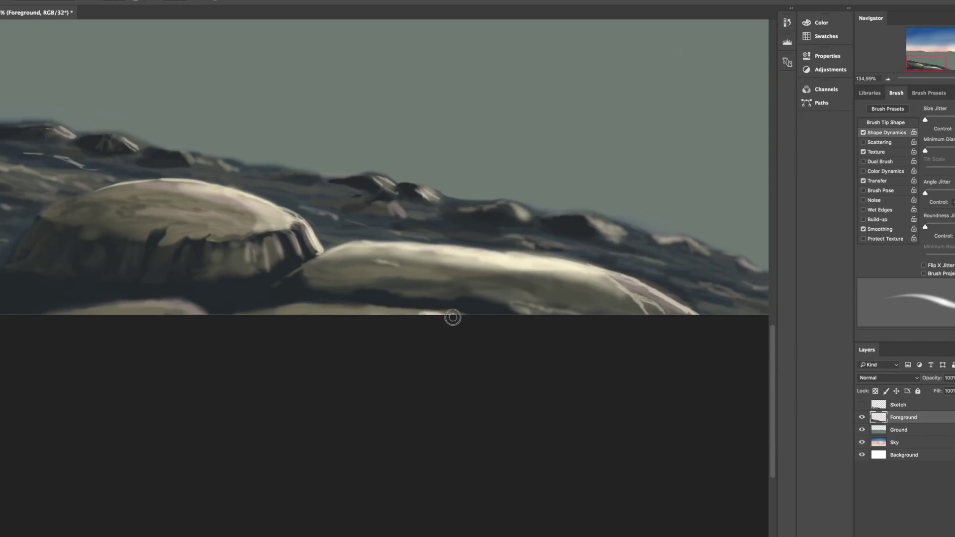
{"action": "left_click_drag", "start_coordinate": [301, 322], "coordinate": [576, 377]}
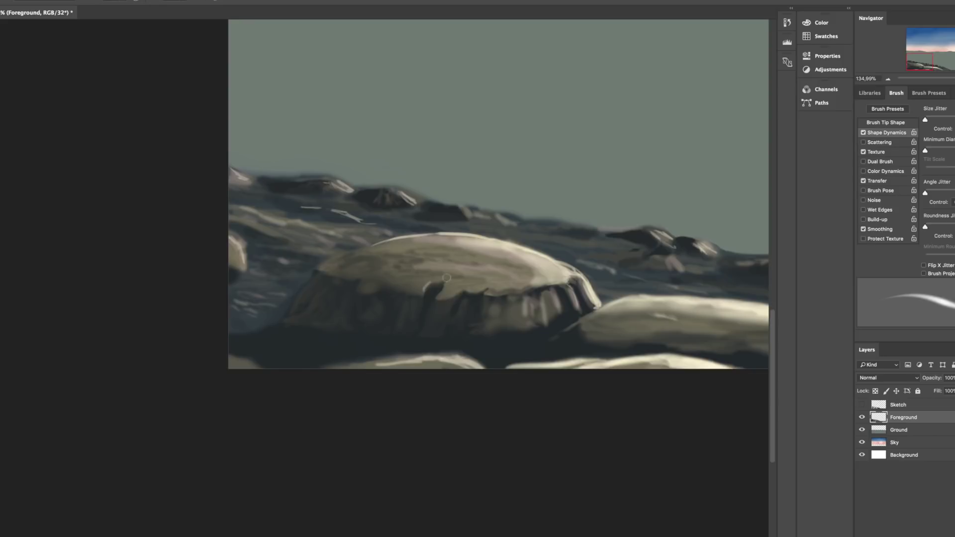
{"action": "scroll", "coordinate": [422, 258], "scroll_direction": "left", "scroll_amount": 3}
{"action": "scroll", "coordinate": [423, 258], "scroll_direction": "up", "scroll_amount": 1}
{"action": "scroll", "coordinate": [393, 272], "scroll_direction": "down", "scroll_amount": 2}
{"action": "scroll", "coordinate": [392, 272], "scroll_direction": "right", "scroll_amount": 1}
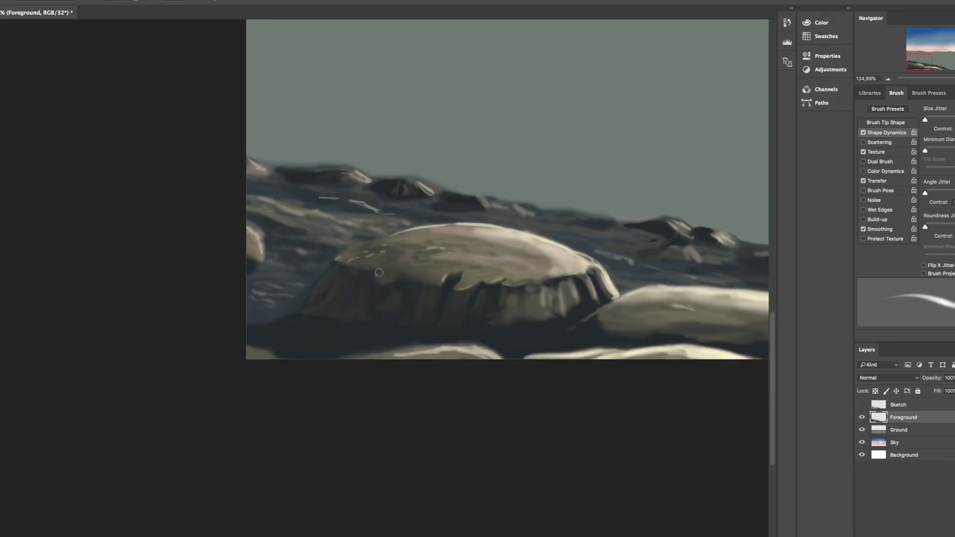
{"action": "scroll", "coordinate": [602, 233], "scroll_direction": "up", "scroll_amount": 1}
{"action": "scroll", "coordinate": [603, 233], "scroll_direction": "right", "scroll_amount": 3}
{"action": "scroll", "coordinate": [263, 450], "scroll_direction": "left", "scroll_amount": 1}
{"action": "scroll", "coordinate": [185, 300], "scroll_direction": "right", "scroll_amount": 4}
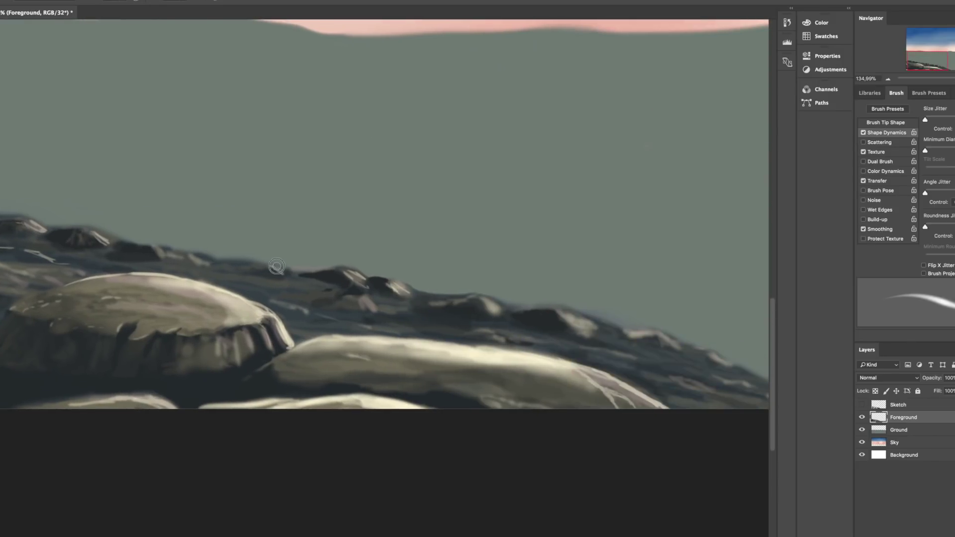
{"action": "scroll", "coordinate": [185, 301], "scroll_direction": "right", "scroll_amount": 4}
{"action": "key", "text": "e"}
{"action": "scroll", "coordinate": [307, 252], "scroll_direction": "down", "scroll_amount": 1}
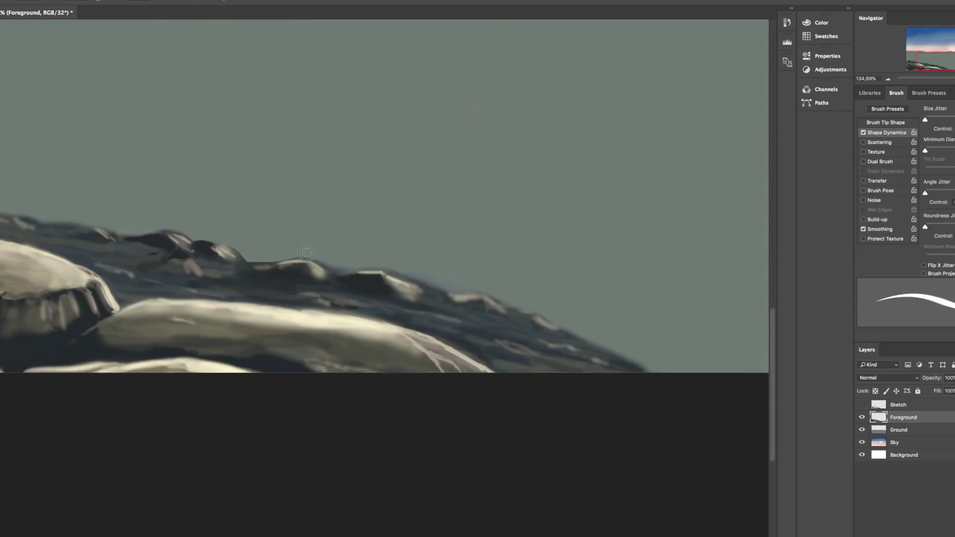
{"action": "scroll", "coordinate": [394, 263], "scroll_direction": "up", "scroll_amount": 2}
{"action": "scroll", "coordinate": [370, 329], "scroll_direction": "left", "scroll_amount": 3}
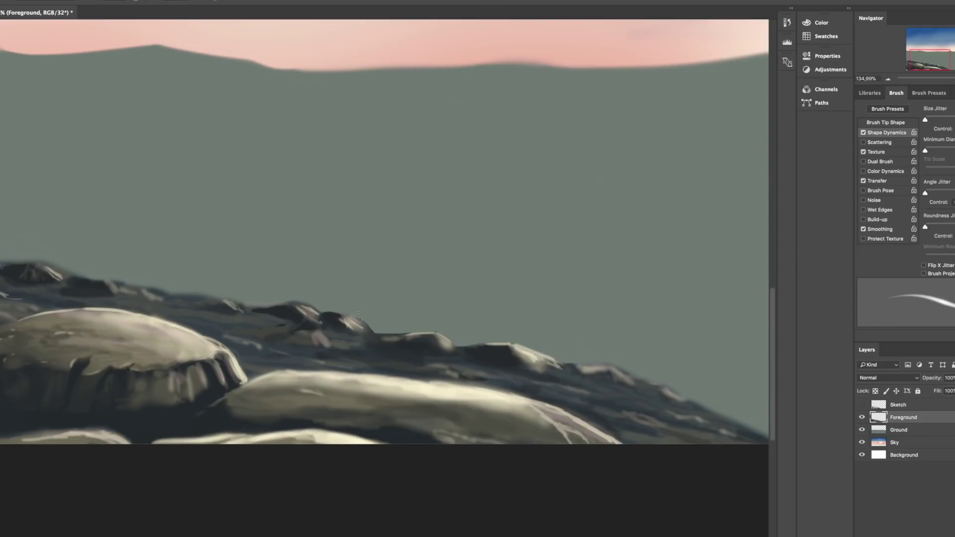
{"action": "key", "text": "b"}
{"action": "scroll", "coordinate": [279, 309], "scroll_direction": "left", "scroll_amount": 2}
{"action": "scroll", "coordinate": [335, 324], "scroll_direction": "up", "scroll_amount": 1}
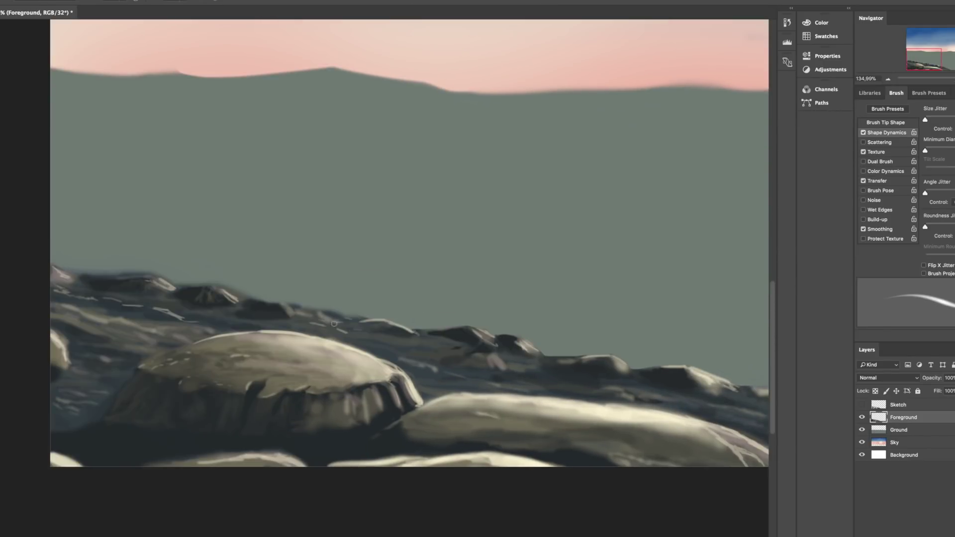
{"action": "scroll", "coordinate": [174, 307], "scroll_direction": "up", "scroll_amount": 2}
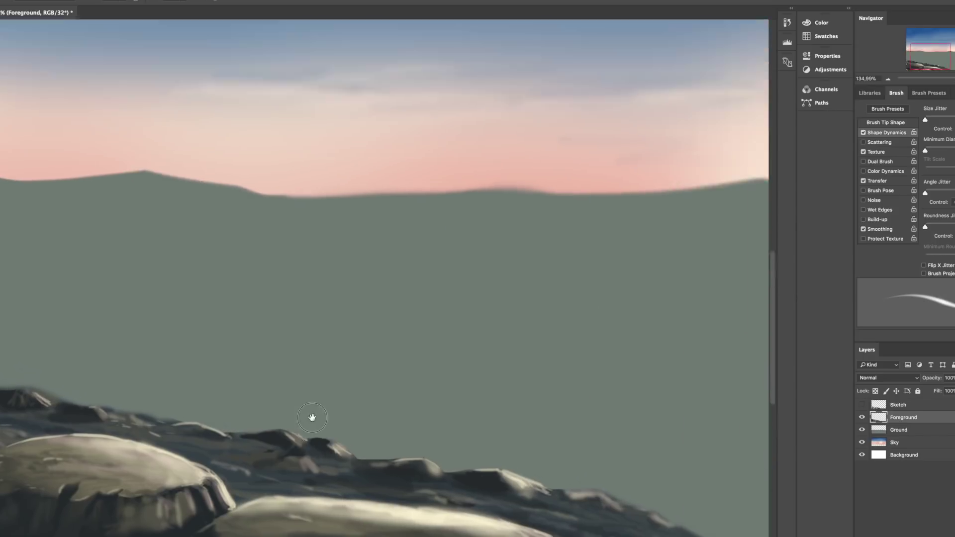
{"action": "scroll", "coordinate": [312, 418], "scroll_direction": "down", "scroll_amount": 4}
{"action": "scroll", "coordinate": [311, 418], "scroll_direction": "right", "scroll_amount": 3}
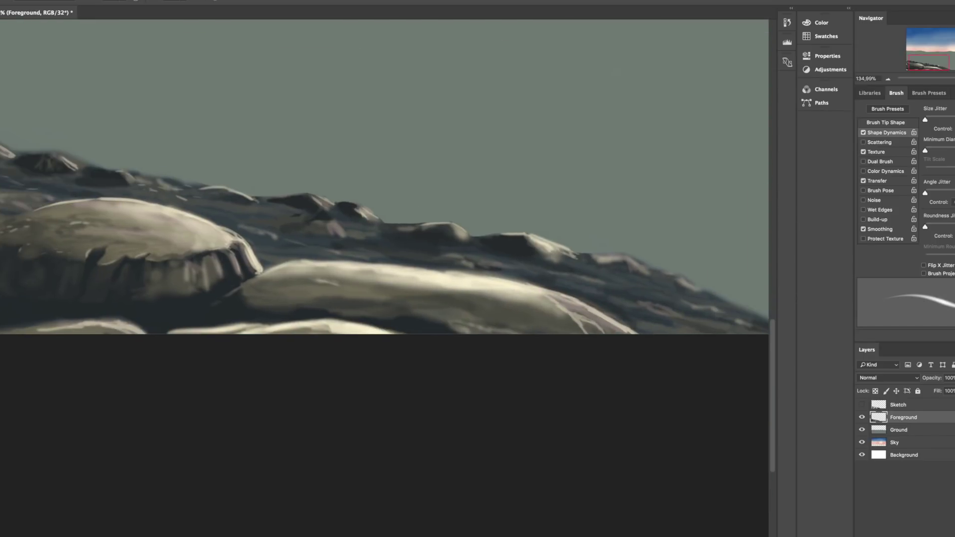
{"action": "scroll", "coordinate": [385, 199], "scroll_direction": "left", "scroll_amount": 1}
Pick a dark teal-grey and, with a thinner brush, darken the large rock's top edge
{"action": "scroll", "coordinate": [195, 290], "scroll_direction": "left", "scroll_amount": 5}
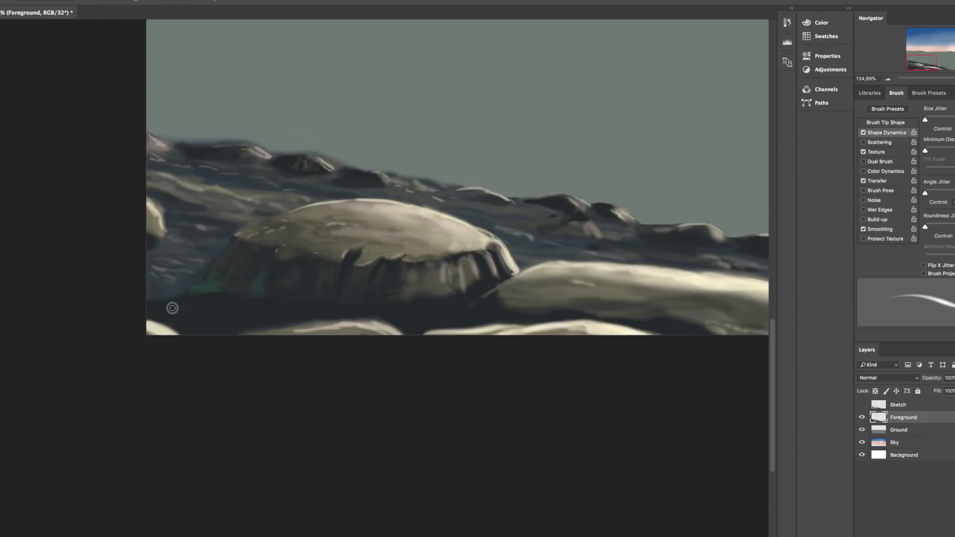
{"action": "key", "text": "F7"}
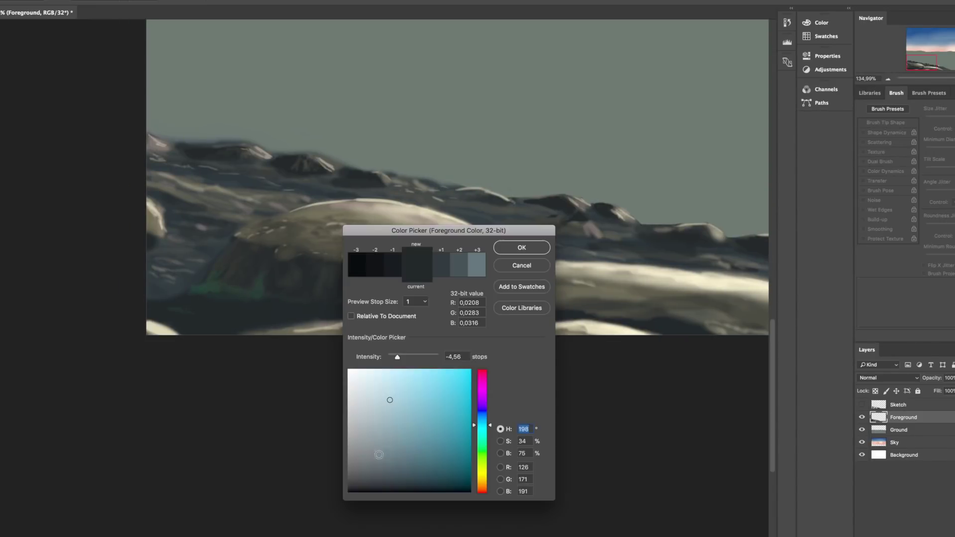
{"action": "left_click", "coordinate": [452, 396]}
{"action": "key", "text": "Return"}
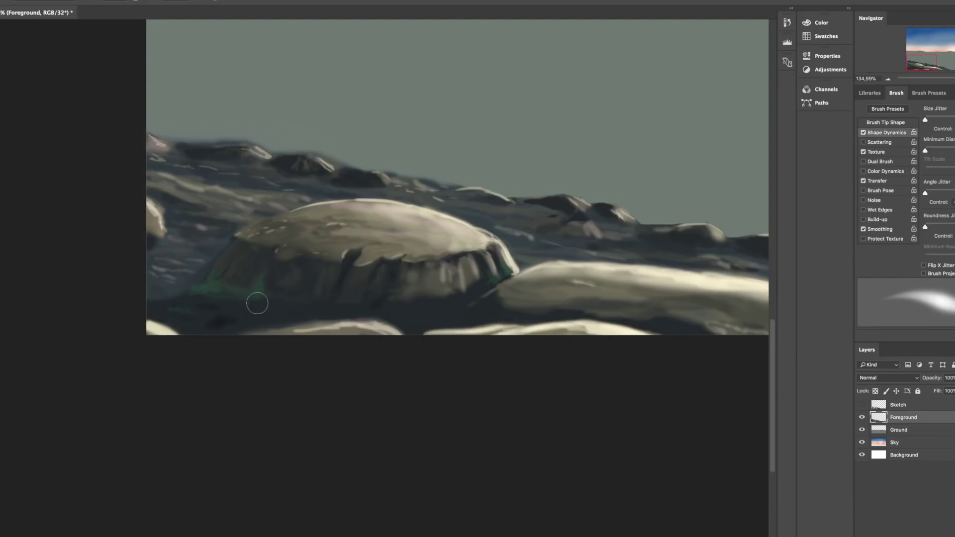
{"action": "scroll", "coordinate": [386, 209], "scroll_direction": "down", "scroll_amount": 3}
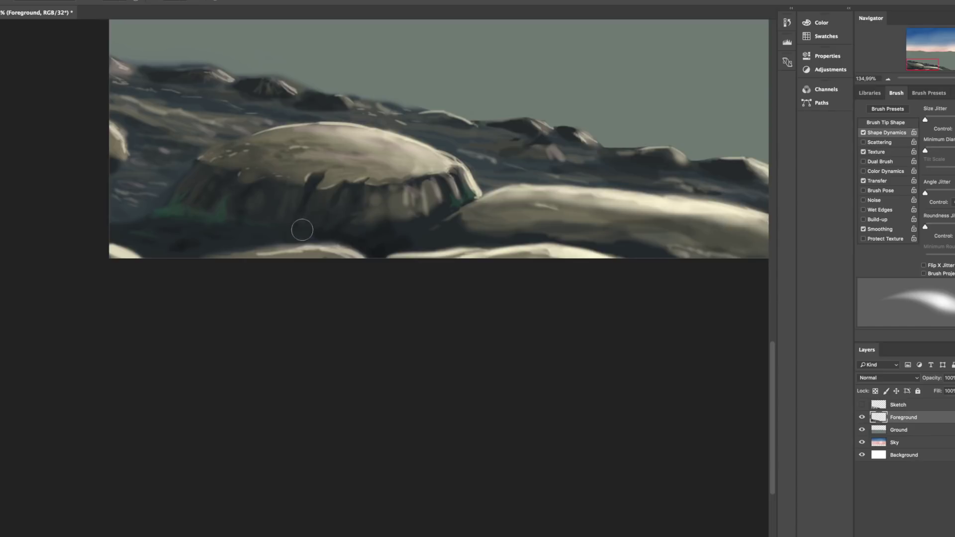
{"action": "scroll", "coordinate": [302, 230], "scroll_direction": "up", "scroll_amount": 5}
{"action": "scroll", "coordinate": [160, 256], "scroll_direction": "right", "scroll_amount": 5}
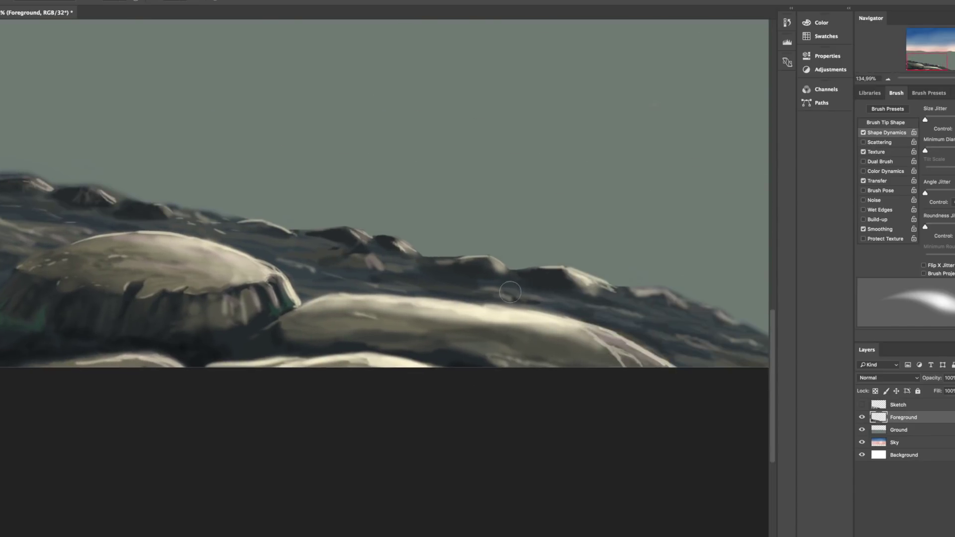
{"action": "scroll", "coordinate": [510, 293], "scroll_direction": "down", "scroll_amount": 4}
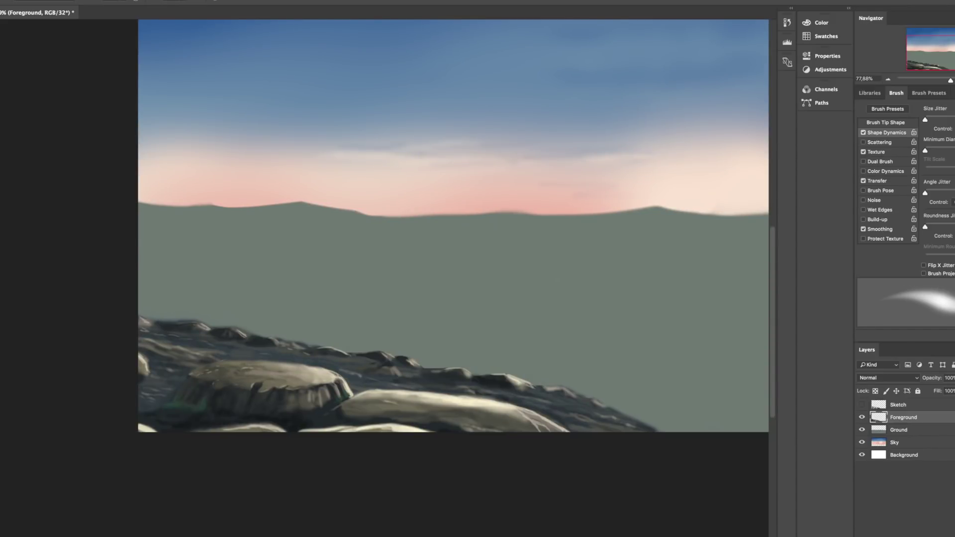
{"action": "scroll", "coordinate": [358, 312], "scroll_direction": "up", "scroll_amount": 4}
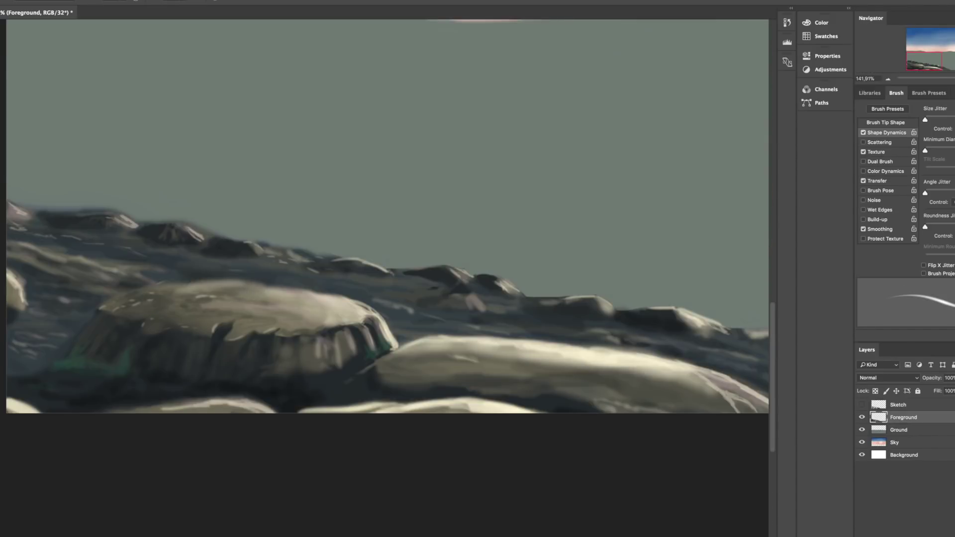
{"action": "key", "text": "["}
{"action": "left_click_drag", "start_coordinate": [258, 282], "coordinate": [112, 299]}
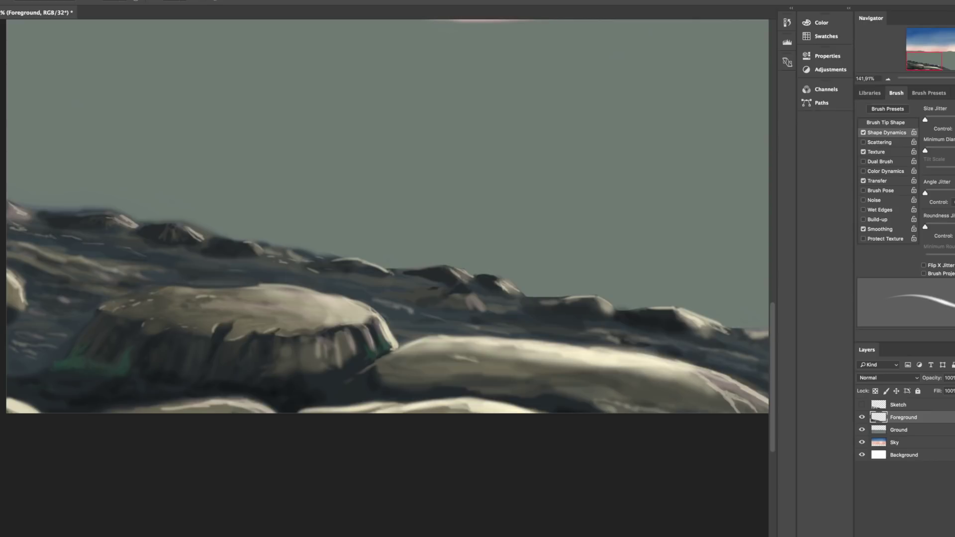
Pan across the rocks and add small light highlights on the rock top
{"action": "left_click_drag", "start_coordinate": [388, 219], "coordinate": [524, 229]}
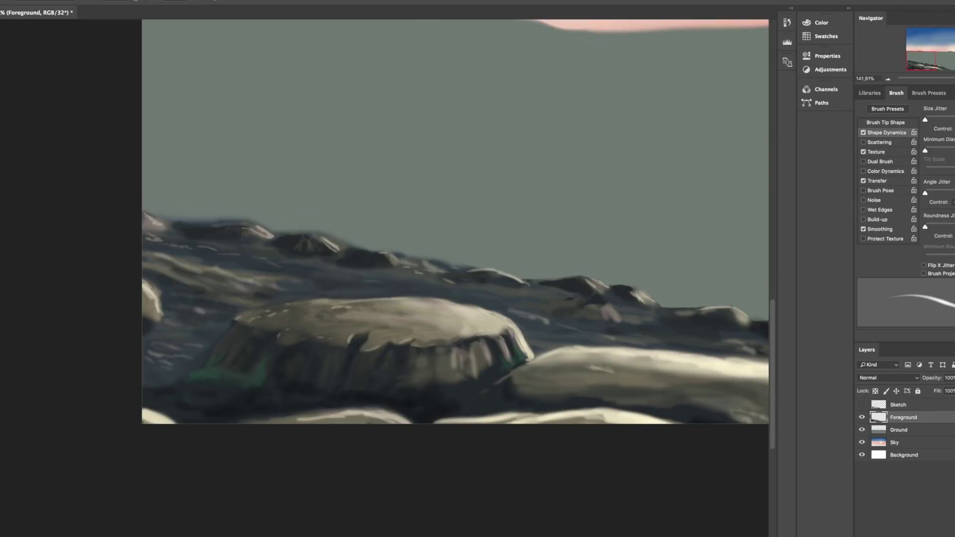
{"action": "scroll", "coordinate": [457, 224], "scroll_direction": "down", "scroll_amount": 2}
{"action": "left_click_drag", "start_coordinate": [379, 219], "coordinate": [473, 279]}
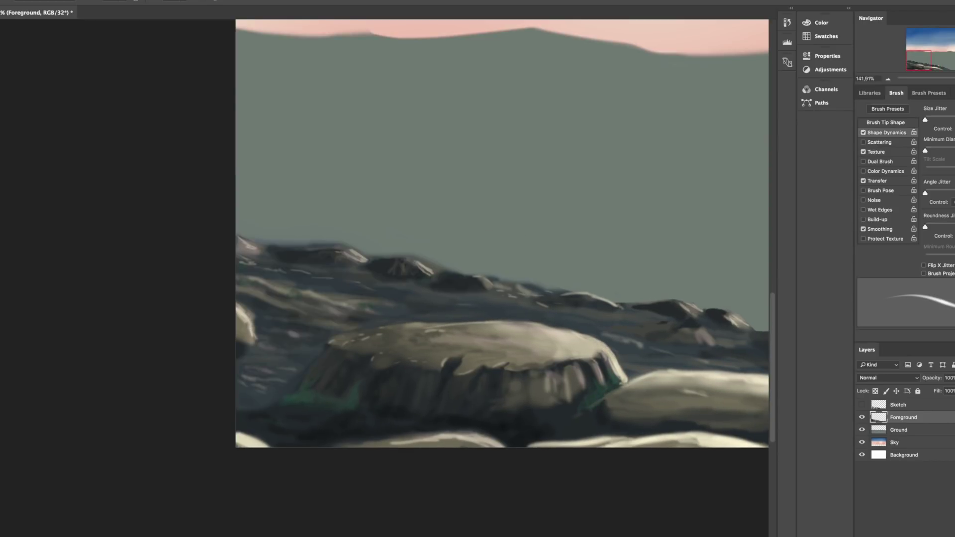
{"action": "left_click_drag", "start_coordinate": [251, 315], "coordinate": [203, 287]}
{"action": "left_click_drag", "start_coordinate": [305, 370], "coordinate": [279, 352]}
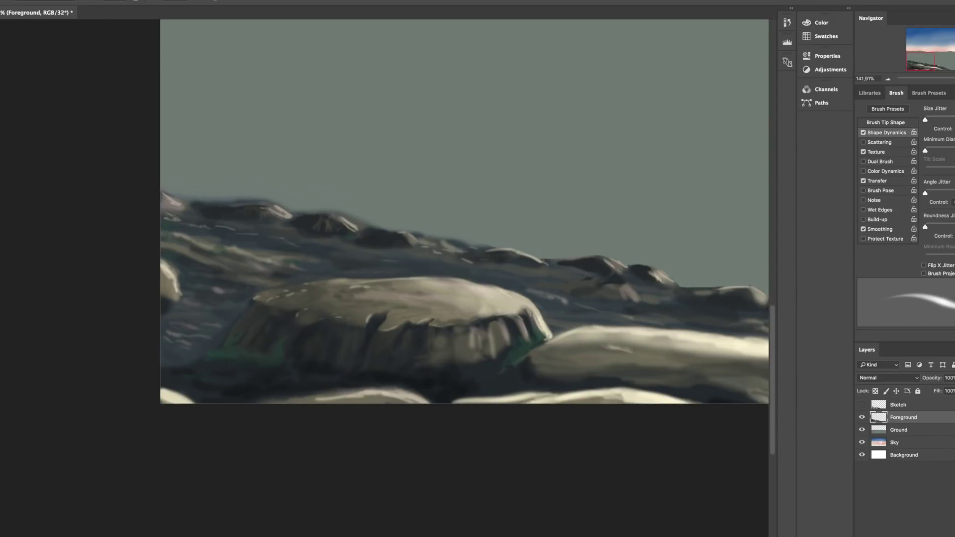
{"action": "left_click_drag", "start_coordinate": [504, 289], "coordinate": [512, 286]}
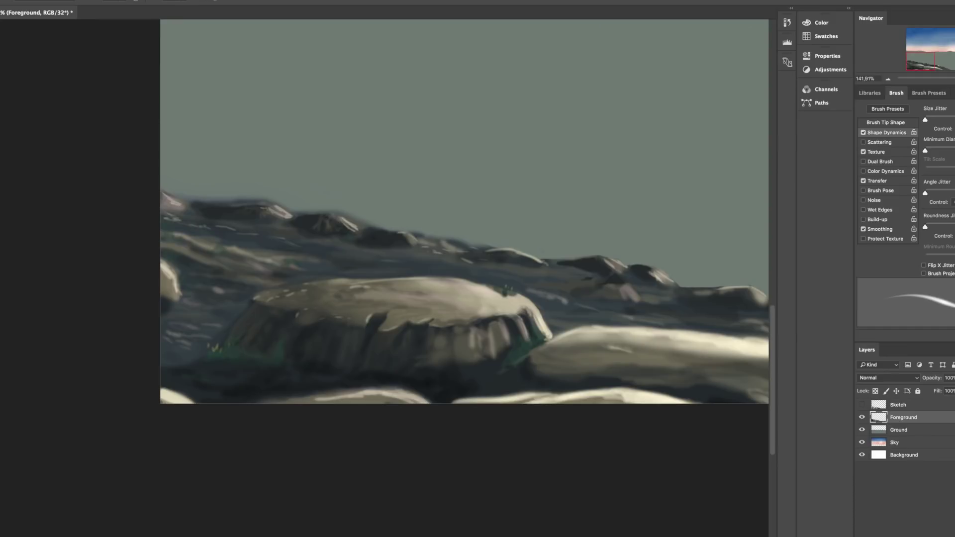
Turn off pressure opacity, pick light green, and dot grass tufts along the rock's top
{"action": "left_click", "coordinate": [864, 181]}
{"action": "left_click", "coordinate": [424, 407]}
{"action": "left_click", "coordinate": [523, 245]}
{"action": "left_click_drag", "start_coordinate": [520, 325], "coordinate": [523, 317]}
{"action": "left_click_drag", "start_coordinate": [444, 321], "coordinate": [466, 318]}
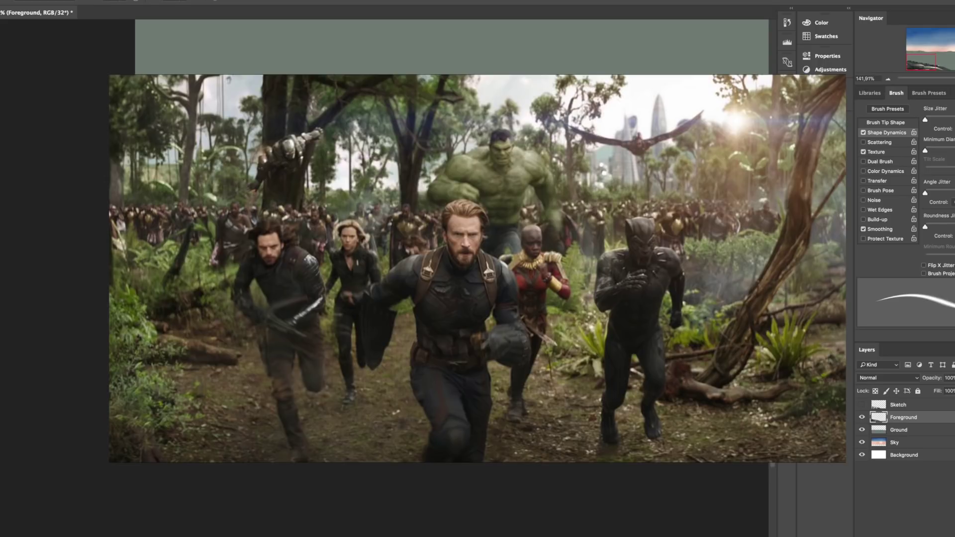
{"action": "left_click_drag", "start_coordinate": [488, 338], "coordinate": [489, 324]}
Turn pressure-based opacity back on and keep dabbing small grass tufts across the foreground rocks
{"action": "scroll", "coordinate": [488, 331], "scroll_direction": "right", "scroll_amount": 5}
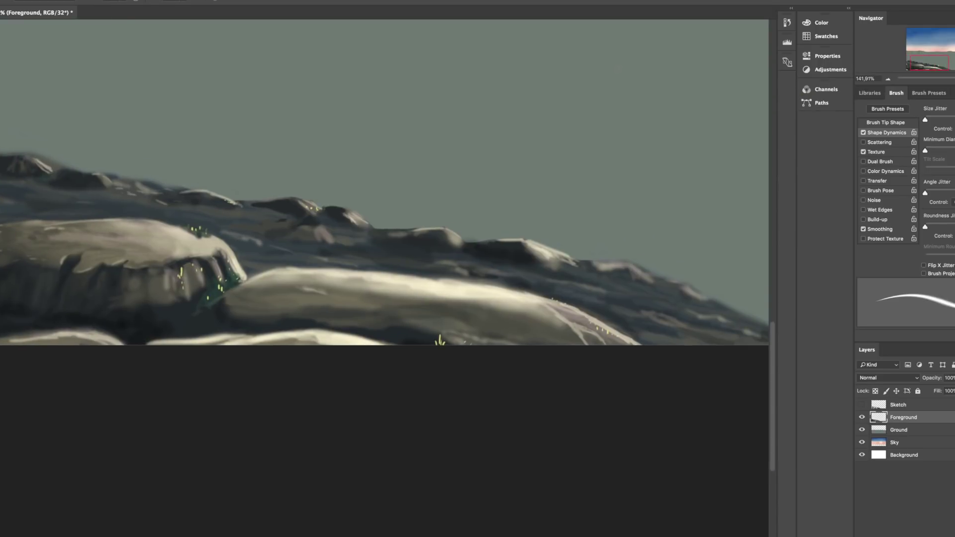
{"action": "scroll", "coordinate": [389, 249], "scroll_direction": "up", "scroll_amount": 6}
{"action": "scroll", "coordinate": [388, 249], "scroll_direction": "left", "scroll_amount": 10}
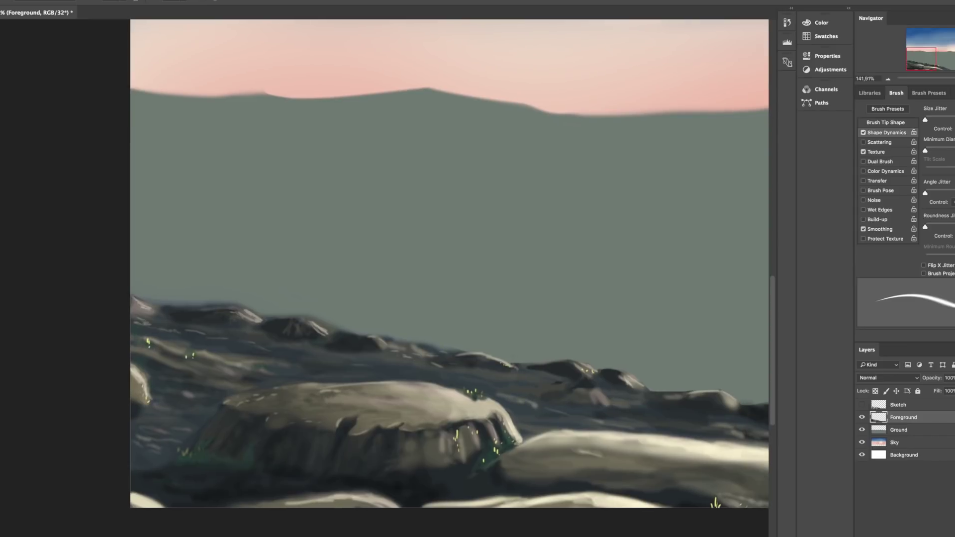
{"action": "scroll", "coordinate": [388, 249], "scroll_direction": "down", "scroll_amount": 4}
{"action": "scroll", "coordinate": [388, 249], "scroll_direction": "right", "scroll_amount": 5}
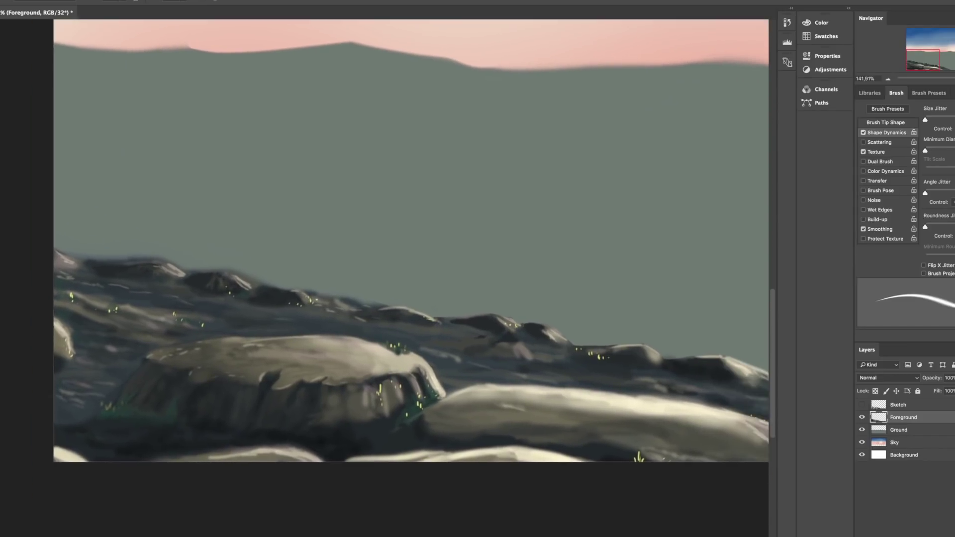
{"action": "left_click", "coordinate": [863, 180]}
{"action": "scroll", "coordinate": [389, 249], "scroll_direction": "up", "scroll_amount": 3}
{"action": "scroll", "coordinate": [388, 249], "scroll_direction": "left", "scroll_amount": 5}
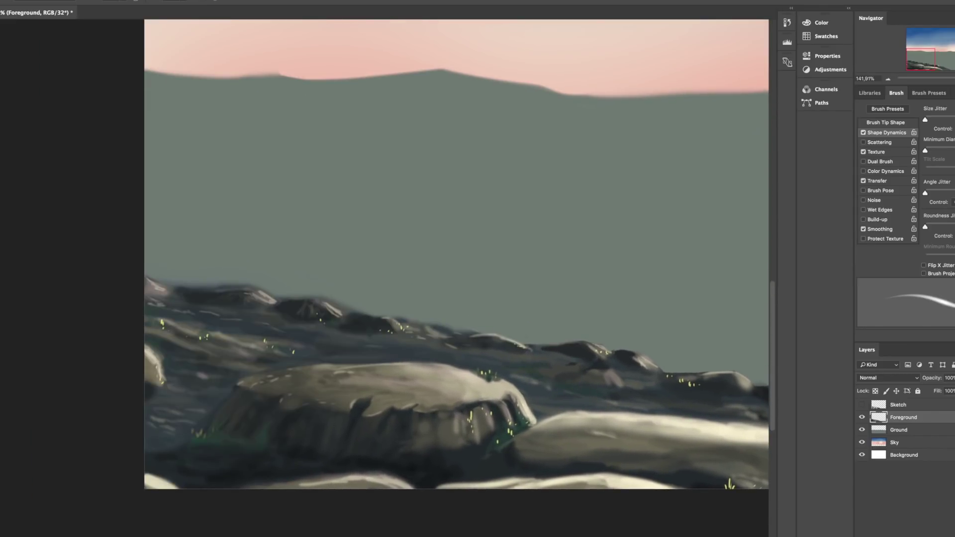
{"action": "scroll", "coordinate": [388, 249], "scroll_direction": "right", "scroll_amount": 5}
{"action": "scroll", "coordinate": [388, 249], "scroll_direction": "down", "scroll_amount": 3}
{"action": "scroll", "coordinate": [385, 214], "scroll_direction": "left", "scroll_amount": 3}
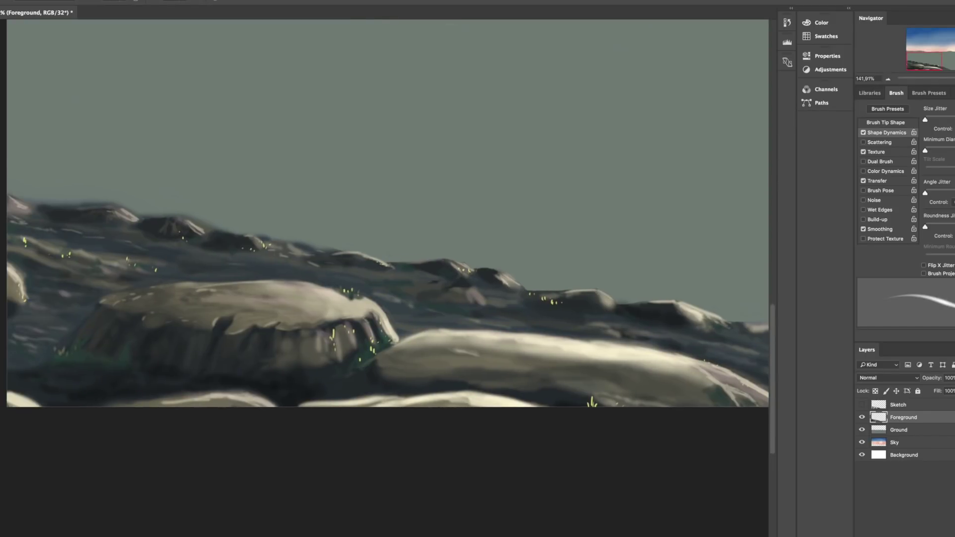
{"action": "scroll", "coordinate": [388, 229], "scroll_direction": "up", "scroll_amount": 2}
{"action": "scroll", "coordinate": [388, 229], "scroll_direction": "left", "scroll_amount": 3}
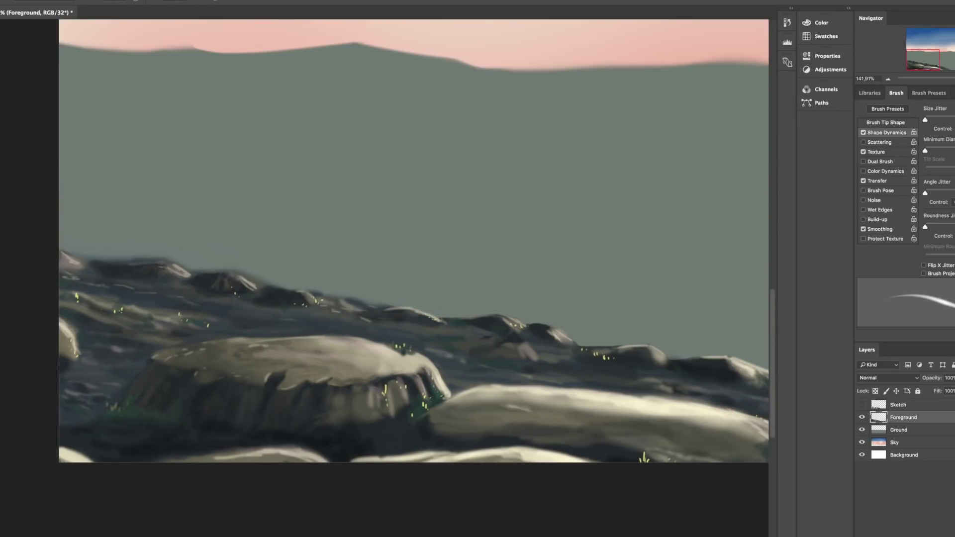
{"action": "scroll", "coordinate": [388, 228], "scroll_direction": "down", "scroll_amount": 1}
{"action": "scroll", "coordinate": [389, 229], "scroll_direction": "right", "scroll_amount": 4}
{"action": "scroll", "coordinate": [388, 228], "scroll_direction": "down", "scroll_amount": 5}
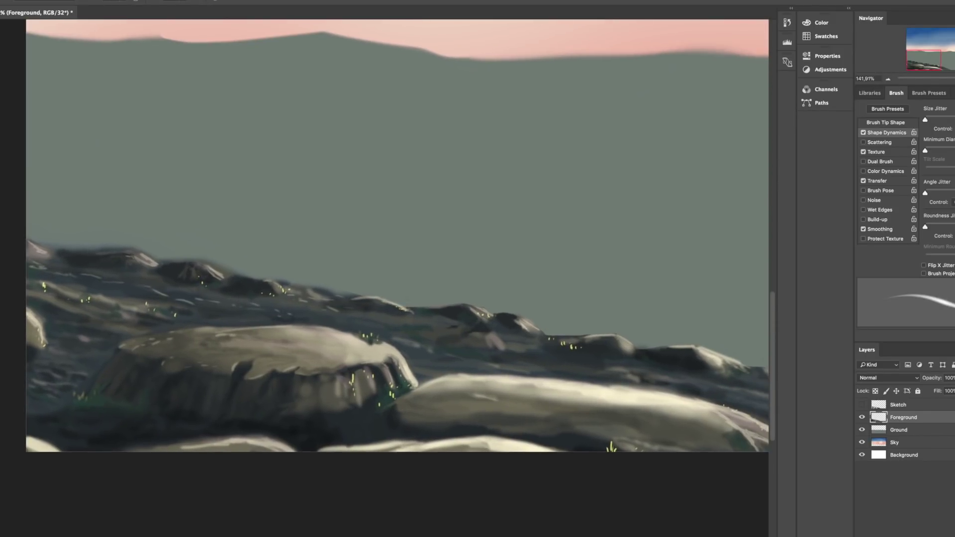
Make the Ground layer active with a textured soft brush for the teal shading
{"action": "key", "text": "alt+bracketleft"}
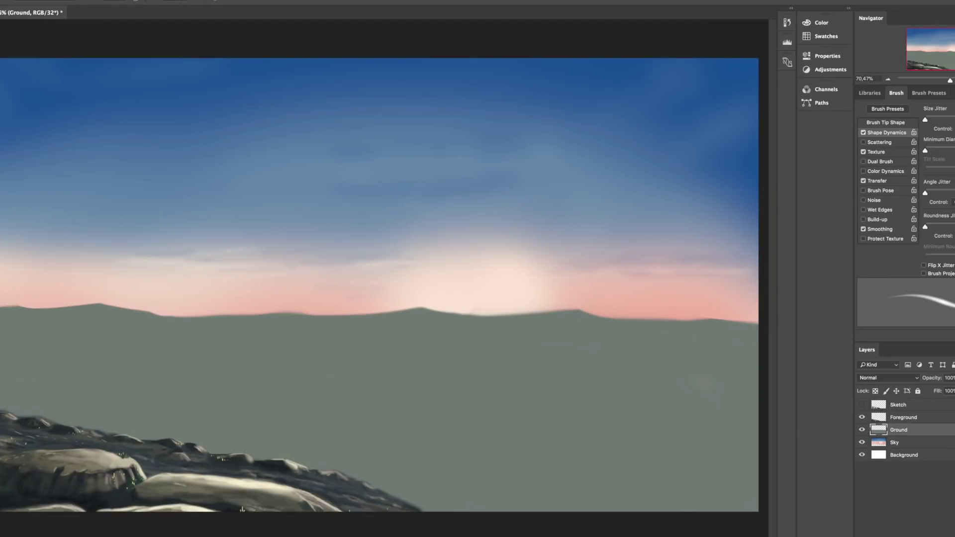
{"action": "key", "text": "alt+bracketright"}
{"action": "key", "text": "shift+b"}
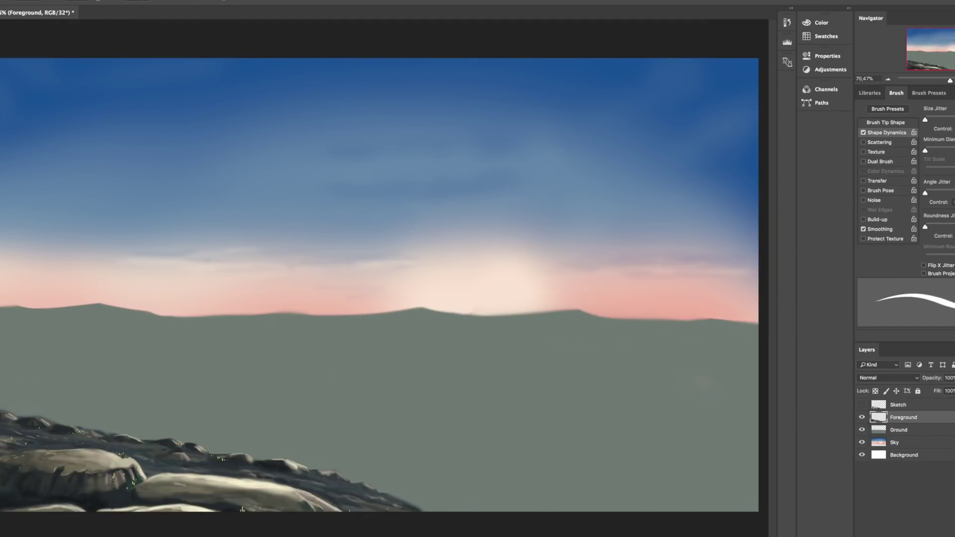
{"action": "key", "text": "alt+bracketleft"}
{"action": "key", "text": "shift+b"}
Brush broad dark teal strokes along the bottom and middle of the ground
{"action": "mouse_move", "coordinate": [438, 505]}
{"action": "left_mouse_down"}
{"action": "mouse_move", "coordinate": [603, 518]}
{"action": "mouse_move", "coordinate": [642, 497]}
{"action": "left_mouse_up"}
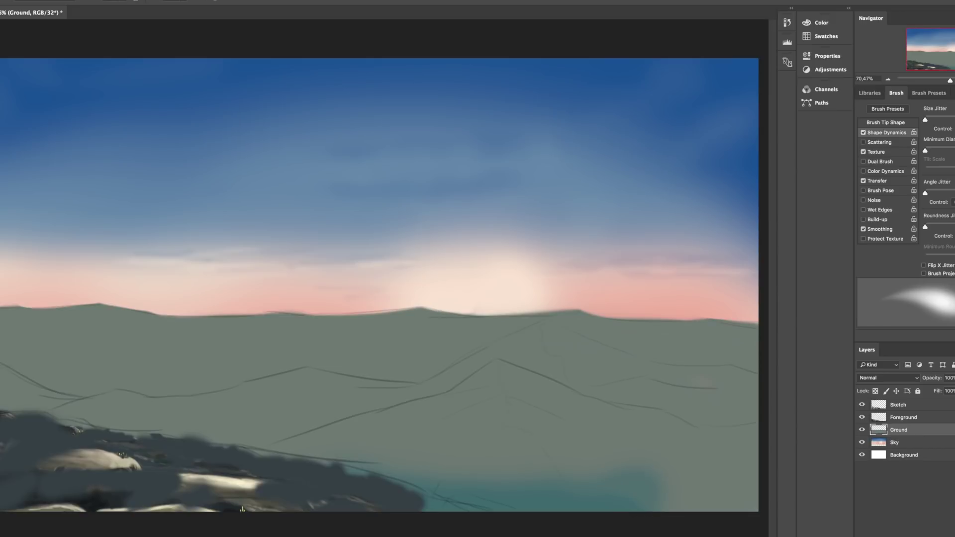
{"action": "left_click_drag", "start_coordinate": [533, 465], "coordinate": [467, 507]}
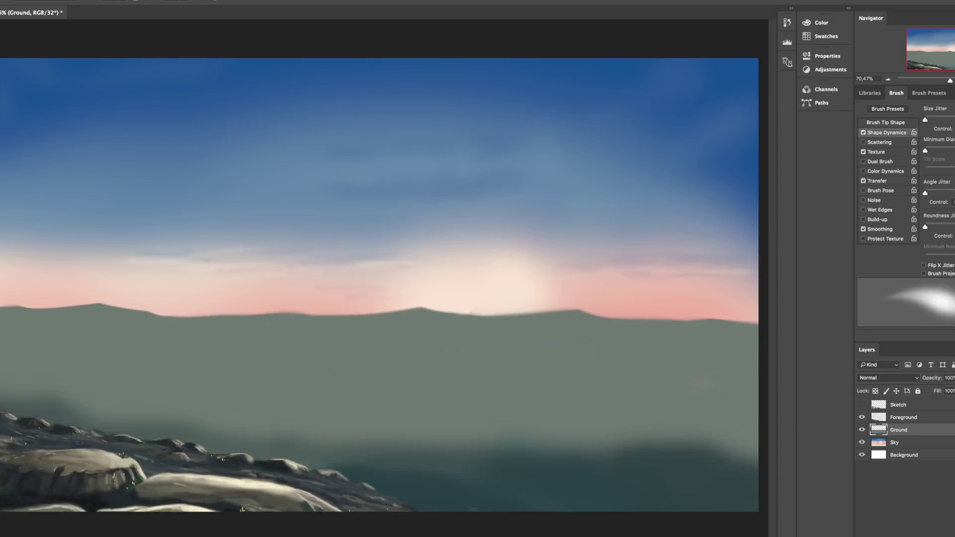
{"action": "mouse_move", "coordinate": [378, 428]}
{"action": "left_mouse_down"}
{"action": "mouse_move", "coordinate": [15, 378]}
{"action": "mouse_move", "coordinate": [703, 464]}
{"action": "mouse_move", "coordinate": [679, 405]}
{"action": "mouse_move", "coordinate": [721, 423]}
{"action": "left_mouse_up"}
Show the Sketch layer for reference and return to Ground with a solid, non-pressure brush
{"action": "key", "text": "shift+b"}
{"action": "key", "text": "alt+bracketright"}
{"action": "key", "text": "alt+bracketright"}
{"action": "key", "text": "ctrl+comma"}
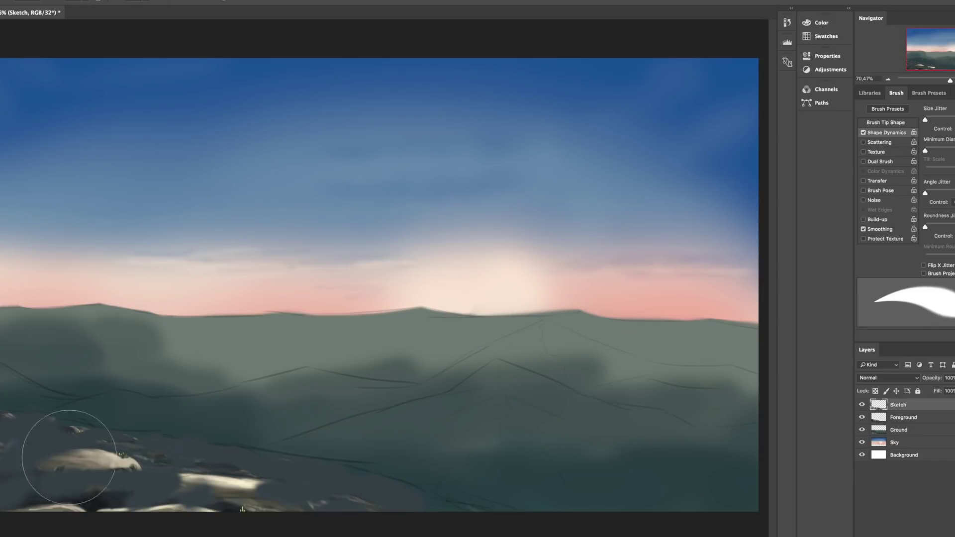
{"action": "key", "text": "comma"}
{"action": "scroll", "coordinate": [513, 324], "scroll_direction": "up", "scroll_amount": 3}
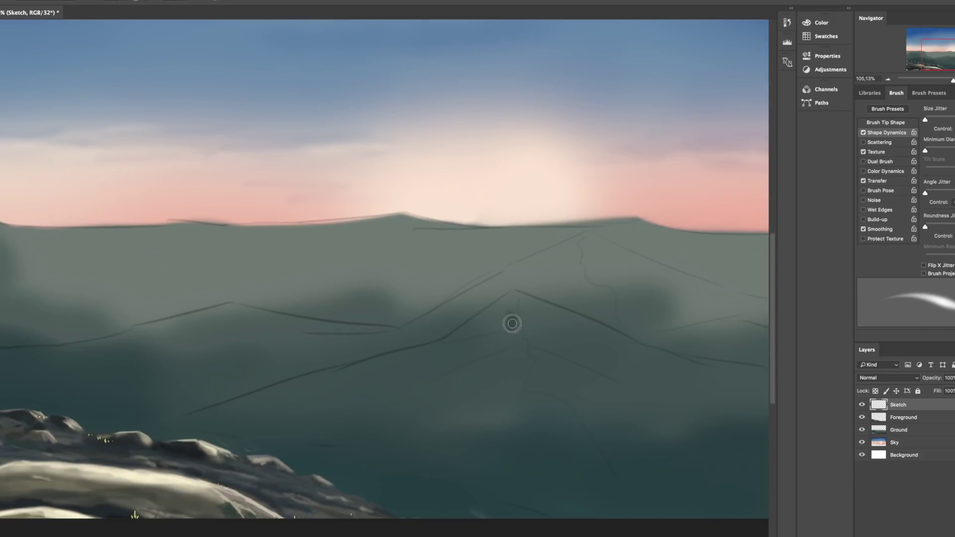
{"action": "key", "text": "alt+bracketleft"}
{"action": "key", "text": "alt+bracketleft"}
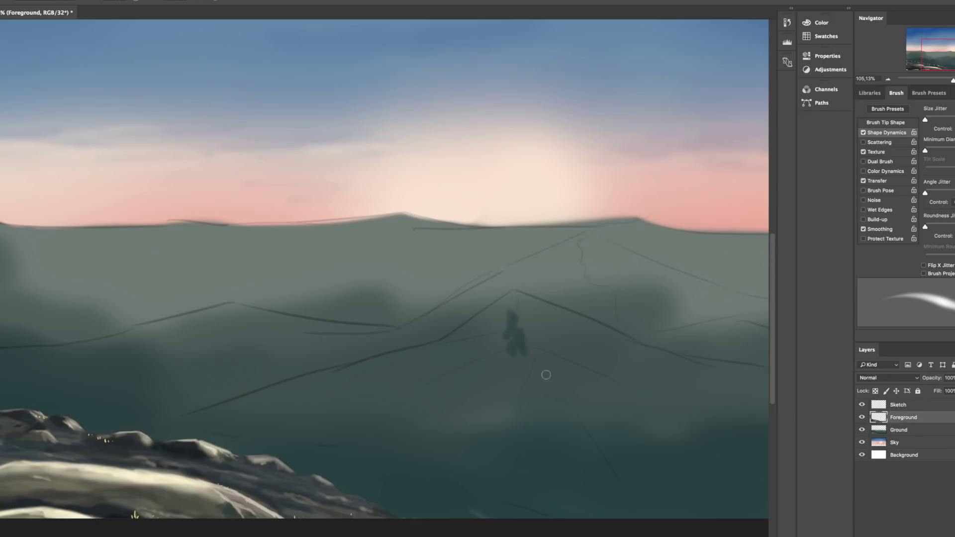
{"action": "key", "text": "comma"}
Paint a dark teal central peak and soften it into a smooth mountain shadow
{"action": "left_click_drag", "start_coordinate": [513, 314], "coordinate": [518, 362]}
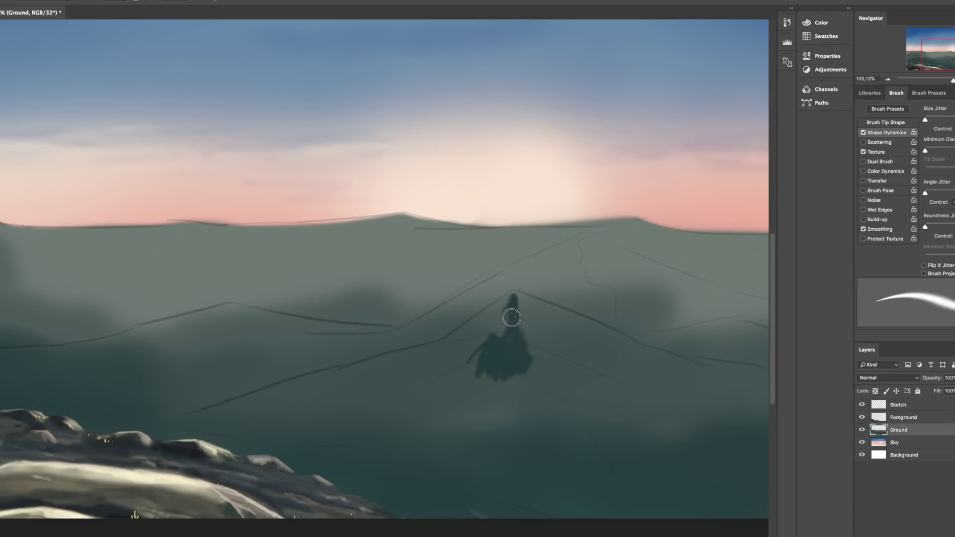
{"action": "mouse_move", "coordinate": [512, 317]}
{"action": "left_mouse_down"}
{"action": "mouse_move", "coordinate": [489, 326]}
{"action": "mouse_move", "coordinate": [491, 315]}
{"action": "mouse_move", "coordinate": [486, 370]}
{"action": "mouse_move", "coordinate": [488, 323]}
{"action": "mouse_move", "coordinate": [427, 371]}
{"action": "mouse_move", "coordinate": [289, 411]}
{"action": "mouse_move", "coordinate": [338, 494]}
{"action": "mouse_move", "coordinate": [529, 403]}
{"action": "mouse_move", "coordinate": [551, 355]}
{"action": "mouse_move", "coordinate": [471, 389]}
{"action": "mouse_move", "coordinate": [505, 344]}
{"action": "mouse_move", "coordinate": [586, 396]}
{"action": "left_mouse_up"}
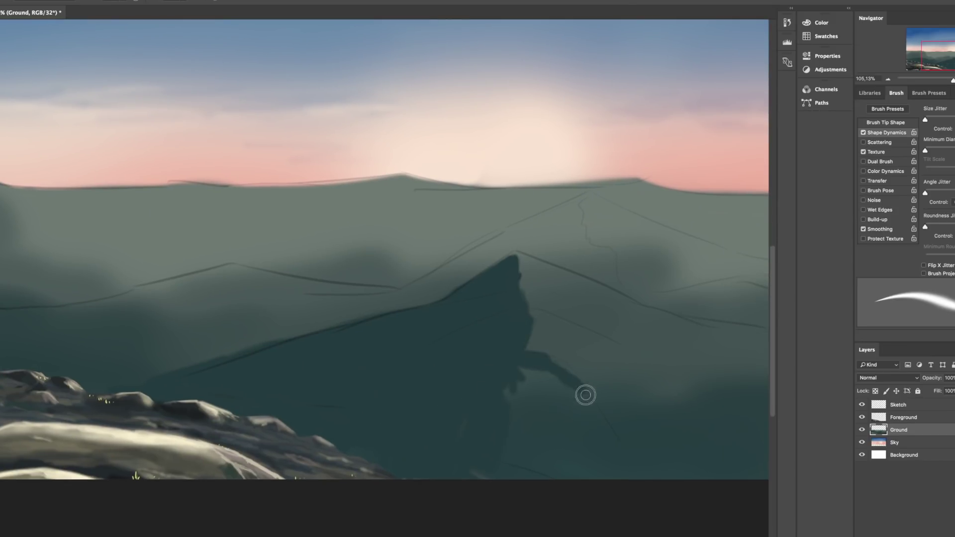
{"action": "scroll", "coordinate": [661, 363], "scroll_direction": "down", "scroll_amount": 5}
{"action": "mouse_move", "coordinate": [447, 349]}
{"action": "left_mouse_down"}
{"action": "mouse_move", "coordinate": [516, 399]}
{"action": "mouse_move", "coordinate": [604, 372]}
{"action": "mouse_move", "coordinate": [492, 382]}
{"action": "left_mouse_up"}
{"action": "key", "text": "bracketleft"}
{"action": "key", "text": "bracketleft"}
{"action": "key", "text": "bracketleft"}
{"action": "key", "text": "bracketleft"}
{"action": "key", "text": "bracketleft"}
On the Ground layer, check the ground beneath the rocks and pick a darker teal colour
{"action": "left_click", "coordinate": [904, 417]}
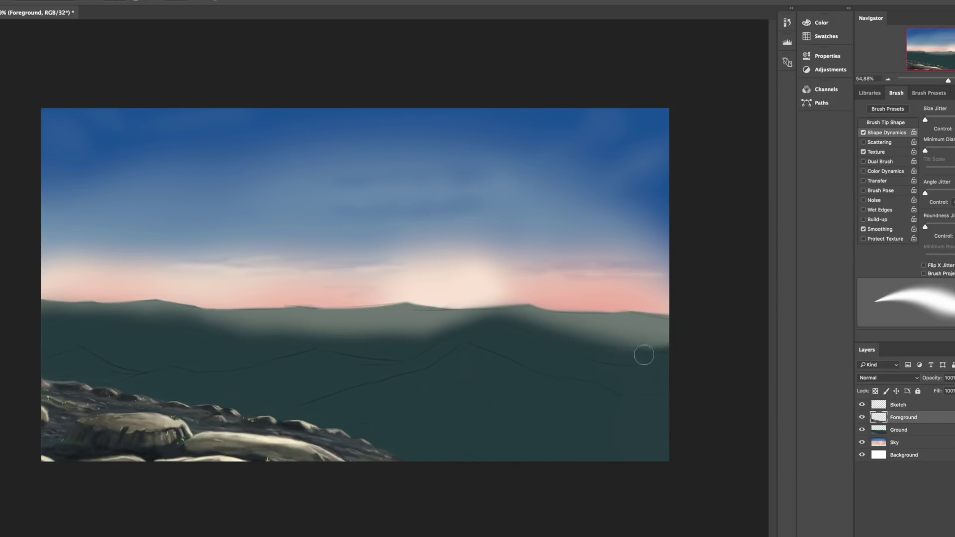
{"action": "left_click", "coordinate": [899, 430]}
{"action": "key", "text": "ctrl+bracketright"}
{"action": "key", "text": "ctrl+bracketleft"}
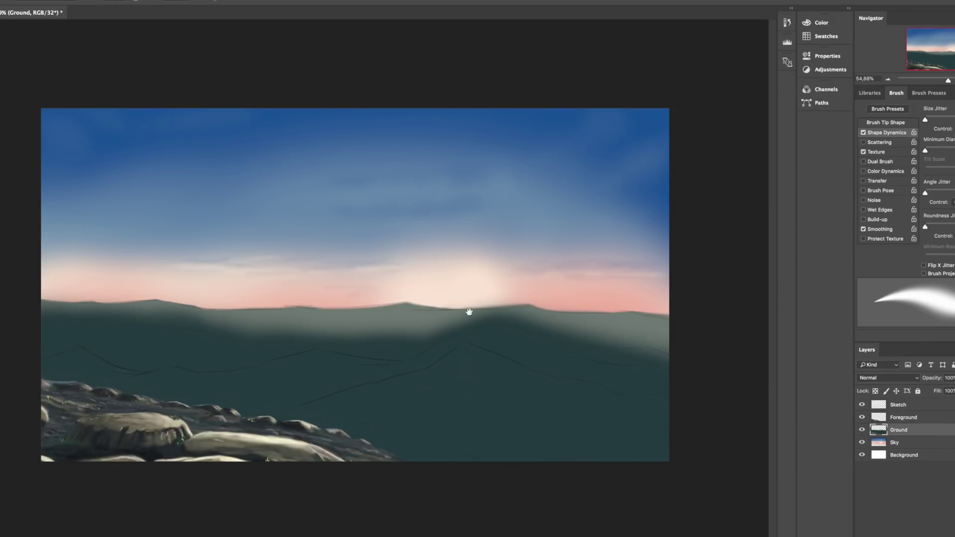
{"action": "key", "text": "alt+c"}
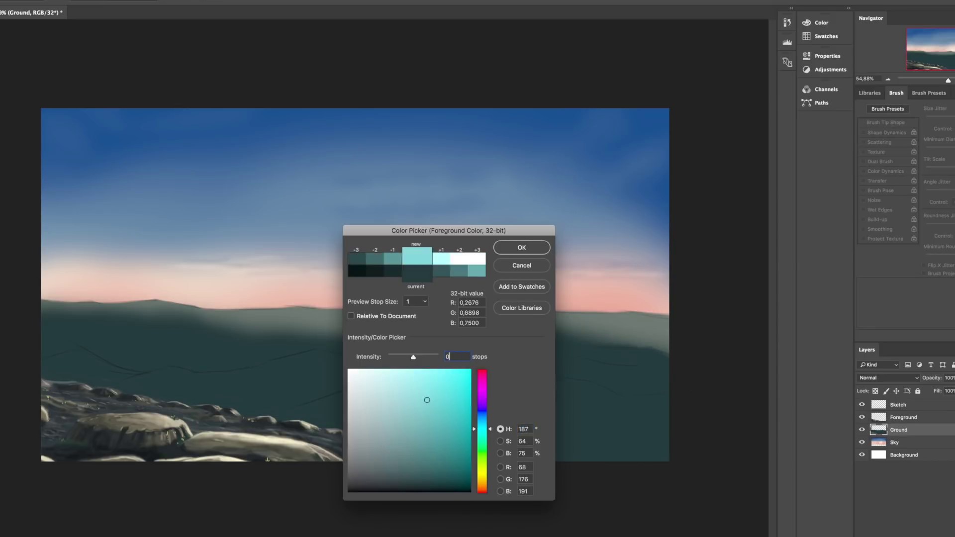
{"action": "left_click", "coordinate": [452, 356]}
{"action": "key", "text": "Return"}
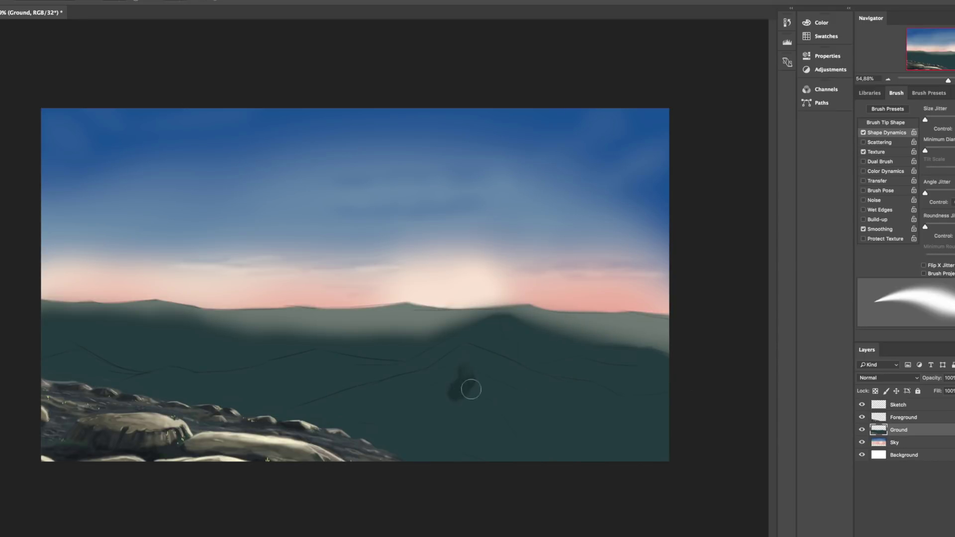
Paint the dark mountain silhouette, shadow over it and darken the slope to its left
{"action": "left_click_drag", "start_coordinate": [438, 393], "coordinate": [493, 433]}
{"action": "left_click_drag", "start_coordinate": [463, 359], "coordinate": [470, 398]}
{"action": "left_click_drag", "start_coordinate": [478, 341], "coordinate": [509, 355]}
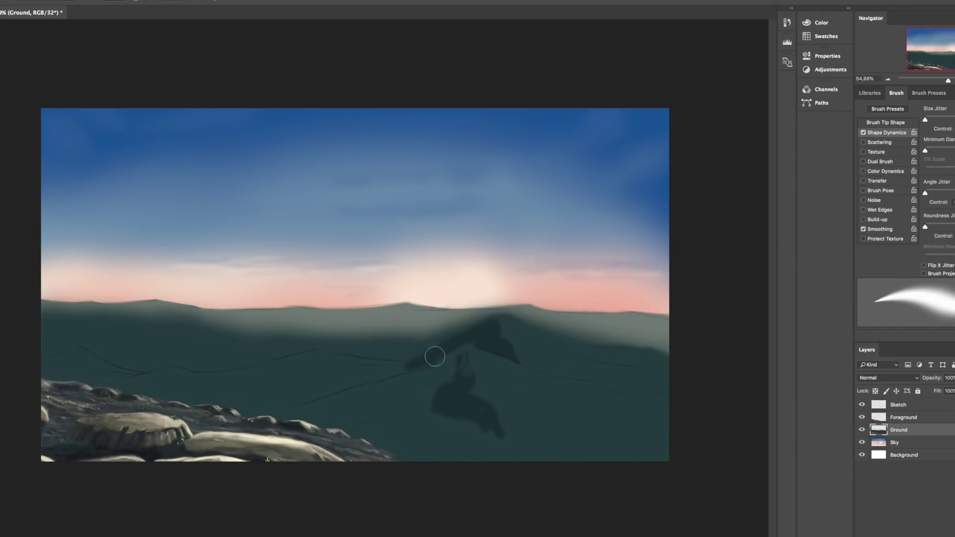
{"action": "key", "text": "alt+bracketright"}
{"action": "key", "text": "alt+bracketright"}
{"action": "key", "text": "alt+bracketleft"}
{"action": "key", "text": "alt+bracketleft"}
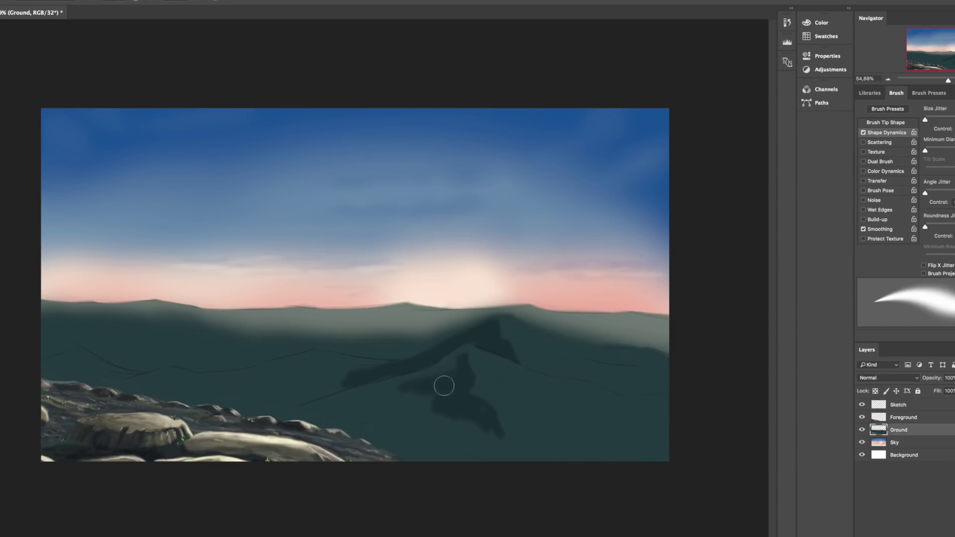
{"action": "mouse_move", "coordinate": [441, 384]}
{"action": "left_mouse_down"}
{"action": "mouse_move", "coordinate": [407, 449]}
{"action": "mouse_move", "coordinate": [525, 447]}
{"action": "mouse_move", "coordinate": [508, 445]}
{"action": "mouse_move", "coordinate": [557, 366]}
{"action": "left_mouse_up"}
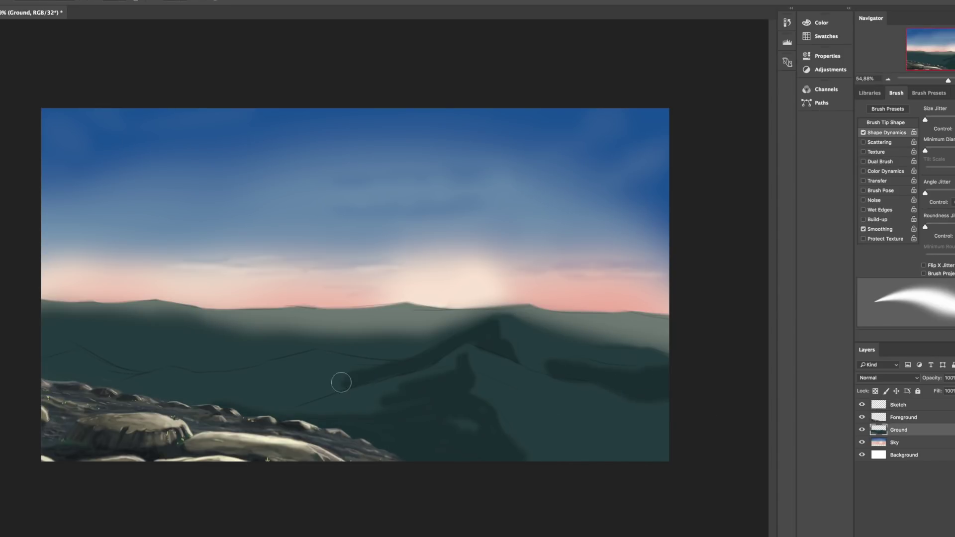
{"action": "left_click_drag", "start_coordinate": [341, 383], "coordinate": [278, 375]}
Zoom into the rocks on the Foreground layer and try softer brush presets
{"action": "key", "text": "alt+bracketright"}
{"action": "scroll", "coordinate": [448, 279], "scroll_direction": "up", "scroll_amount": 5}
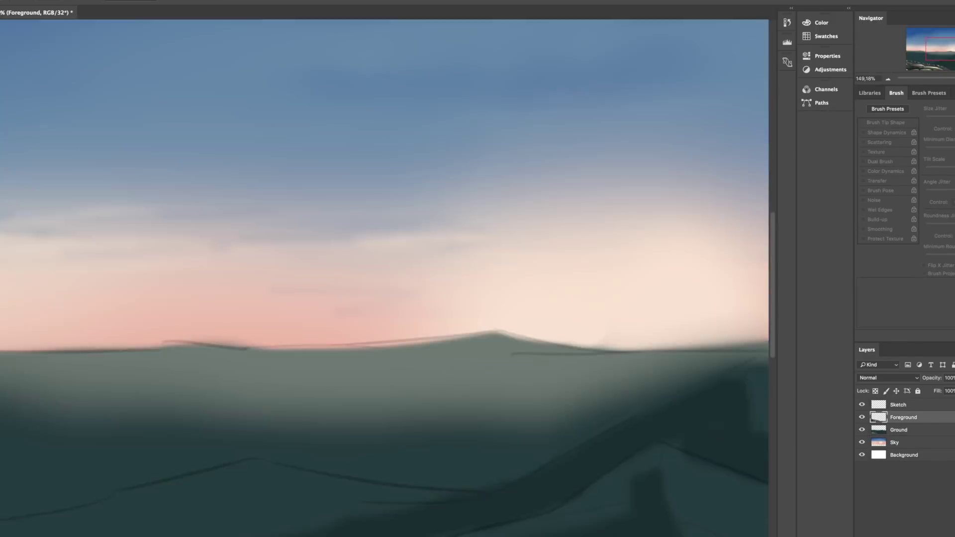
{"action": "scroll", "coordinate": [438, 277], "scroll_direction": "down", "scroll_amount": 5}
{"action": "key", "text": "period"}
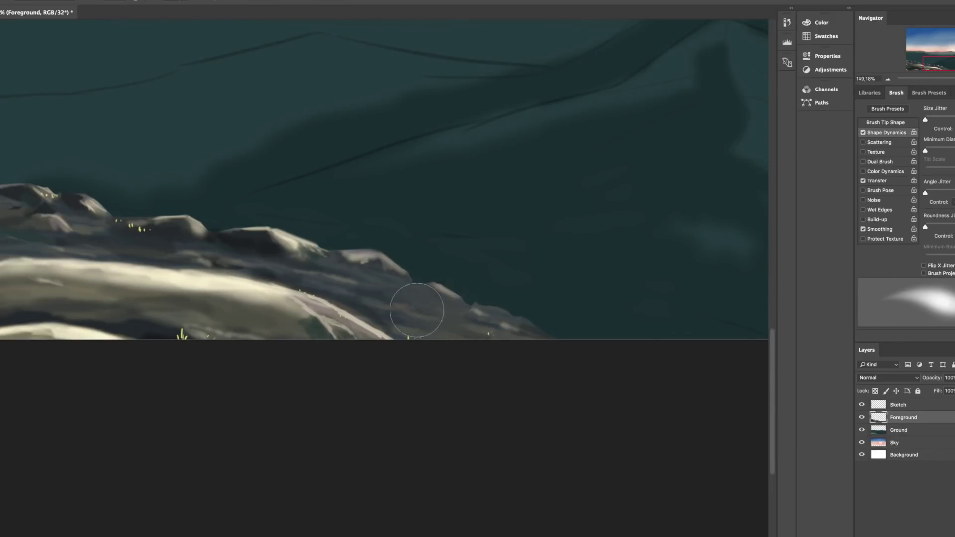
{"action": "scroll", "coordinate": [411, 329], "scroll_direction": "up", "scroll_amount": 5}
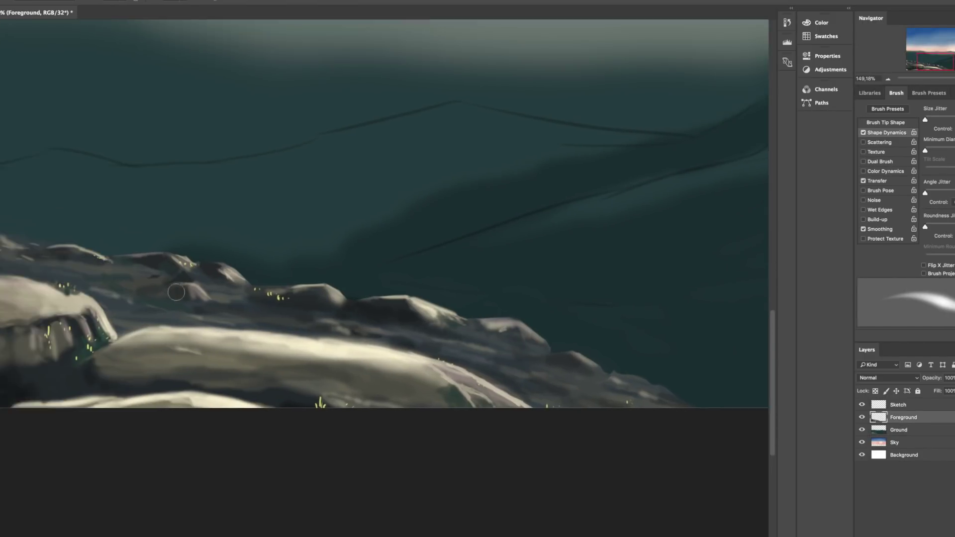
{"action": "scroll", "coordinate": [220, 368], "scroll_direction": "left", "scroll_amount": 4}
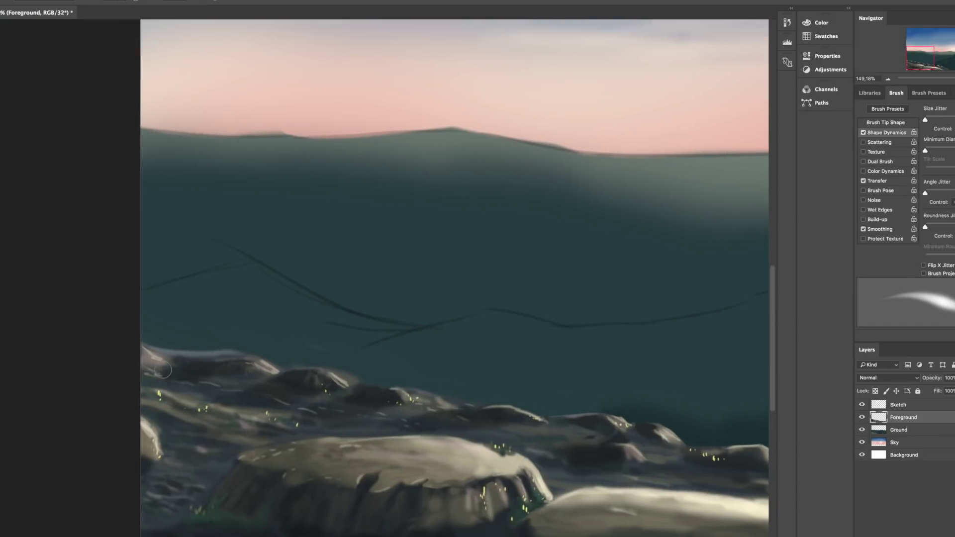
{"action": "scroll", "coordinate": [302, 416], "scroll_direction": "right", "scroll_amount": 10}
{"action": "scroll", "coordinate": [302, 416], "scroll_direction": "down", "scroll_amount": 2}
{"action": "scroll", "coordinate": [301, 416], "scroll_direction": "right", "scroll_amount": 2}
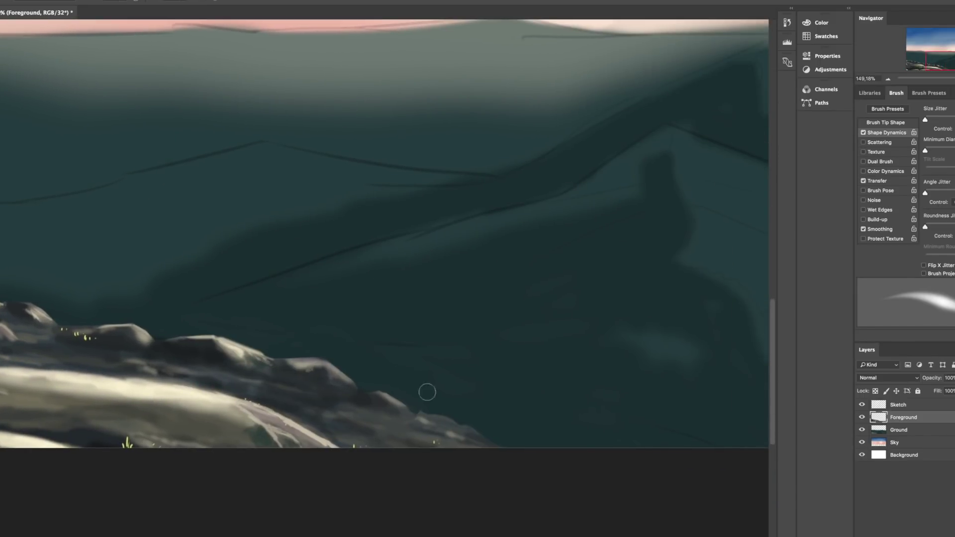
{"action": "key", "text": "comma"}
{"action": "scroll", "coordinate": [385, 249], "scroll_direction": "down", "scroll_amount": 5}
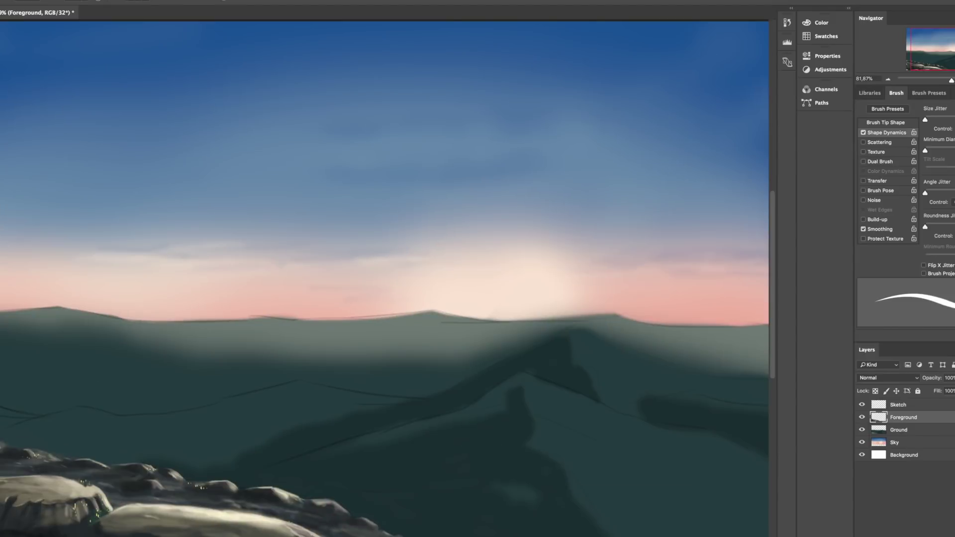
On the Ground layer, paint broad dark strokes across the mid-distance mountain ridges with a larger brush
{"action": "key", "text": "period"}
{"action": "key", "text": "alt+bracketleft"}
{"action": "key", "text": "comma"}
{"action": "mouse_move", "coordinate": [39, 394]}
{"action": "left_mouse_down"}
{"action": "mouse_move", "coordinate": [111, 405]}
{"action": "mouse_move", "coordinate": [79, 384]}
{"action": "mouse_move", "coordinate": [265, 375]}
{"action": "left_mouse_up"}
{"action": "key", "text": "bracketright"}
{"action": "key", "text": "bracketright"}
{"action": "key", "text": "bracketright"}
{"action": "key", "text": "bracketright"}
{"action": "key", "text": "bracketright"}
{"action": "key", "text": "bracketright"}
{"action": "left_click_drag", "start_coordinate": [28, 366], "coordinate": [454, 375]}
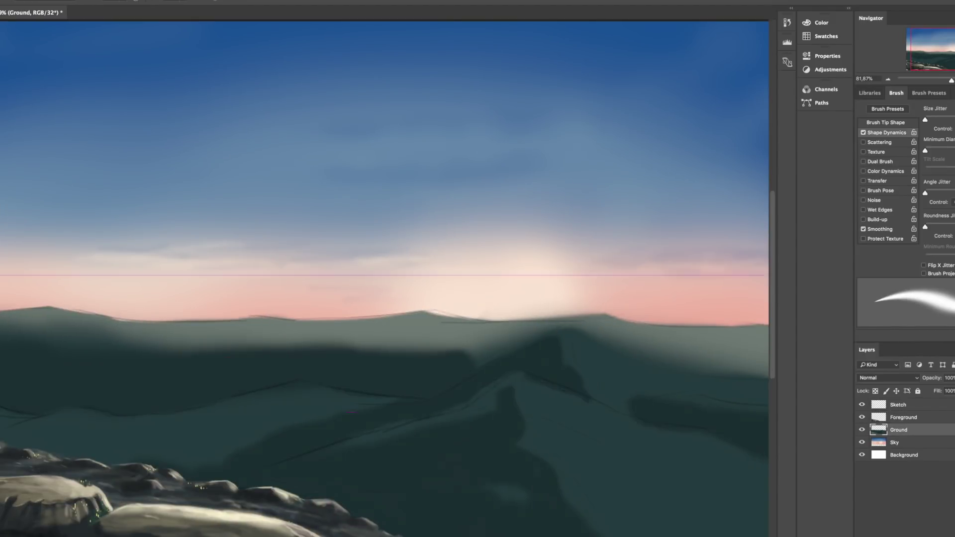
{"action": "scroll", "coordinate": [454, 375], "scroll_direction": "down", "scroll_amount": 3}
Return to the Foreground (Rocks) layer and adjust the brush size
{"action": "key", "text": "alt+bracketright"}
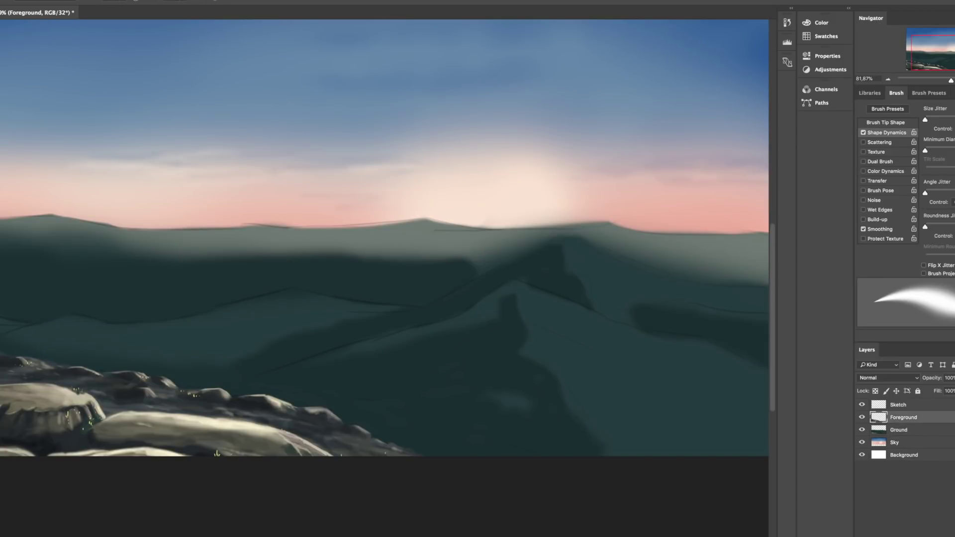
{"action": "scroll", "coordinate": [509, 300], "scroll_direction": "up", "scroll_amount": 1}
{"action": "scroll", "coordinate": [509, 300], "scroll_direction": "left", "scroll_amount": 4}
{"action": "scroll", "coordinate": [509, 300], "scroll_direction": "up", "scroll_amount": 1}
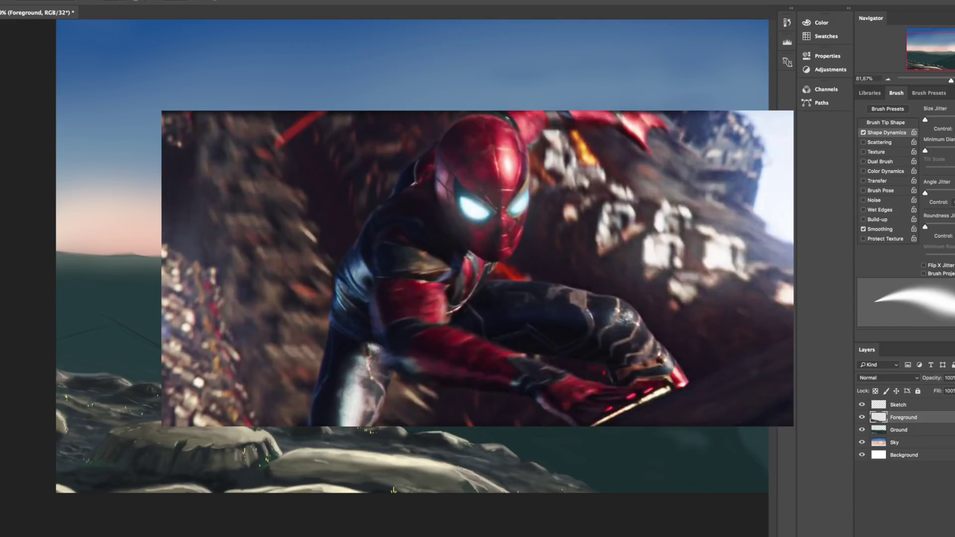
{"action": "left_click_drag", "start_coordinate": [555, 475], "coordinate": [578, 472]}
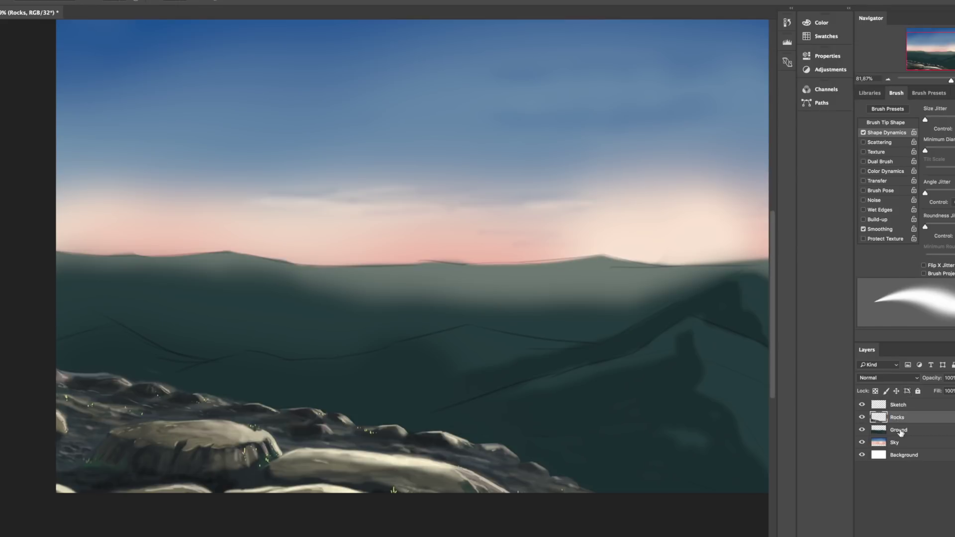
Add a new layer named 'Fog/Clouds' and move it below Rocks
{"action": "left_click", "coordinate": [900, 431]}
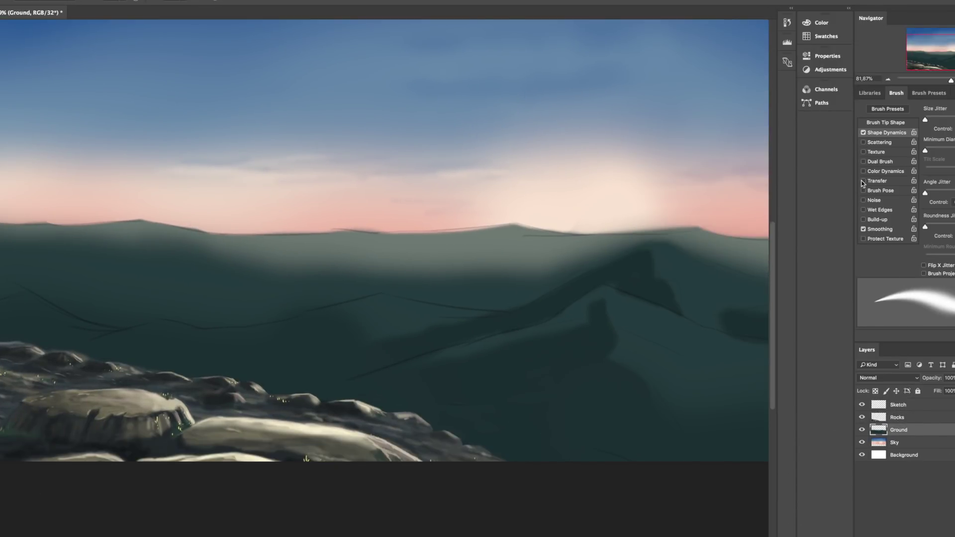
{"action": "left_click", "coordinate": [864, 181]}
{"action": "key", "text": "ctrl+shift+alt+n"}
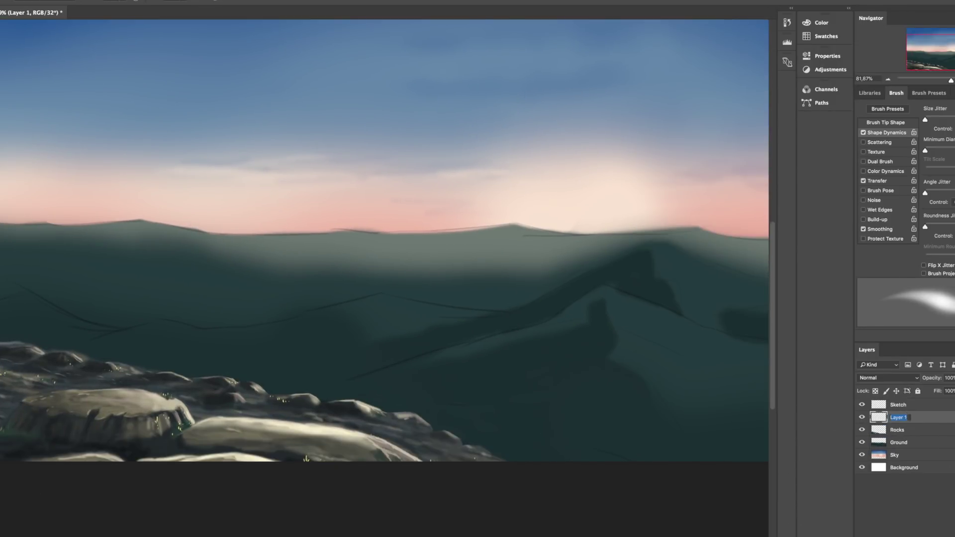
{"action": "type", "text": "Fog/"}
{"action": "type", "text": "Clouds"}
{"action": "key", "text": "Return"}
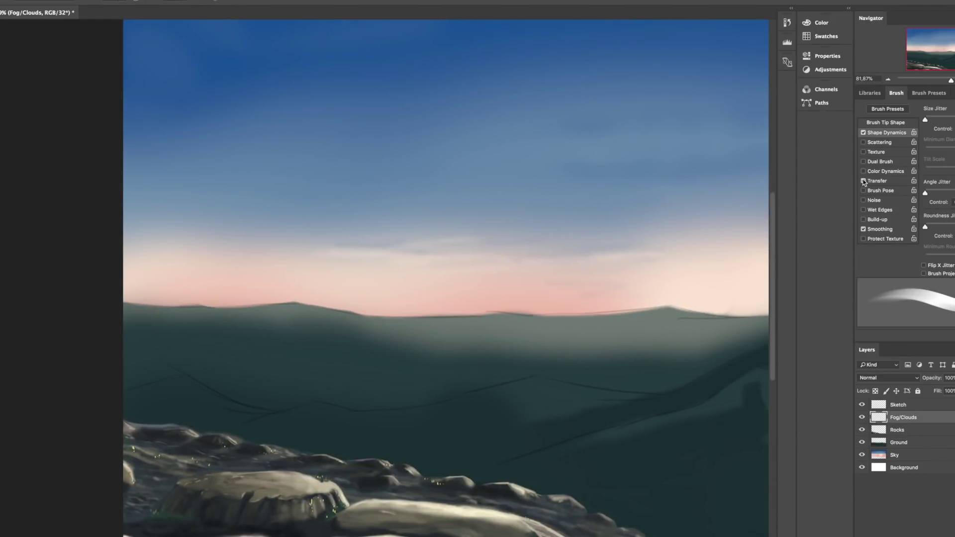
{"action": "left_click_drag", "start_coordinate": [130, 409], "coordinate": [189, 423]}
{"action": "key", "text": "ctrl+["}
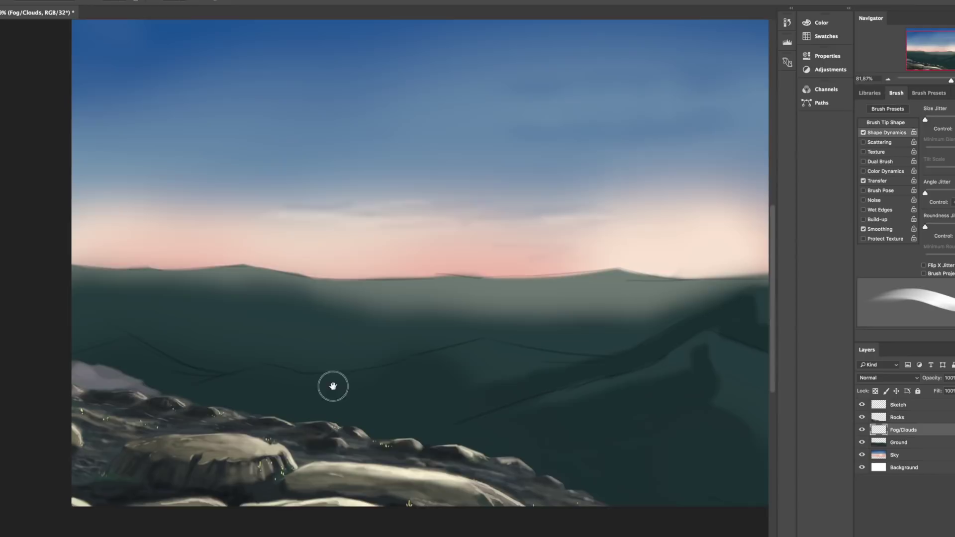
Paint soft grey fog bands through the valleys and along the bottom, trying brush texture briefly
{"action": "left_click_drag", "start_coordinate": [517, 385], "coordinate": [363, 425]}
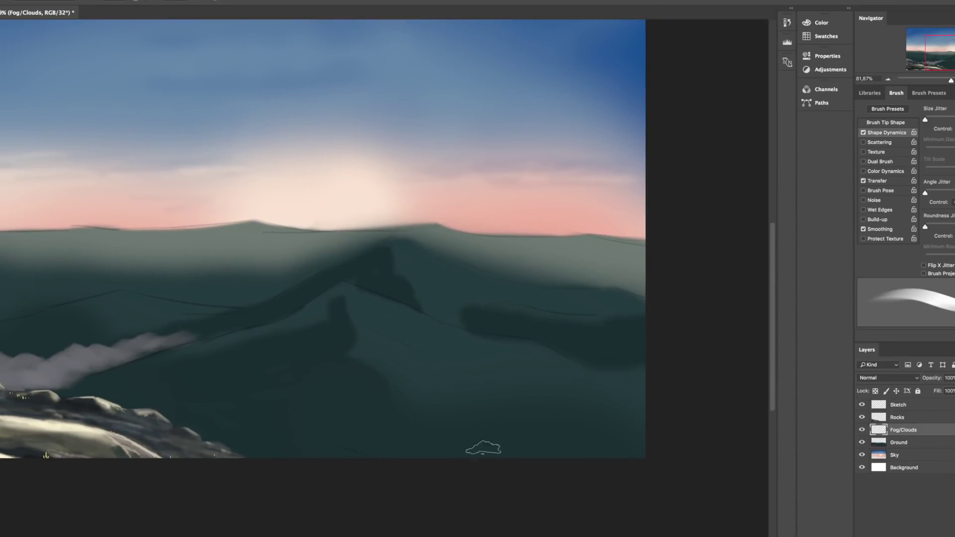
{"action": "left_click_drag", "start_coordinate": [483, 447], "coordinate": [523, 441]}
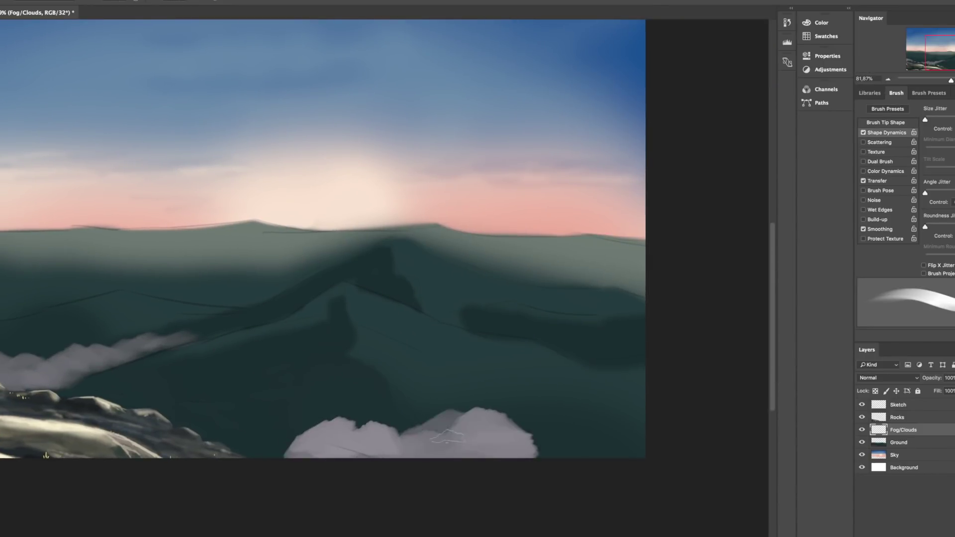
{"action": "left_click", "coordinate": [869, 153]}
{"action": "left_click", "coordinate": [865, 152]}
{"action": "left_click_drag", "start_coordinate": [199, 445], "coordinate": [378, 441]}
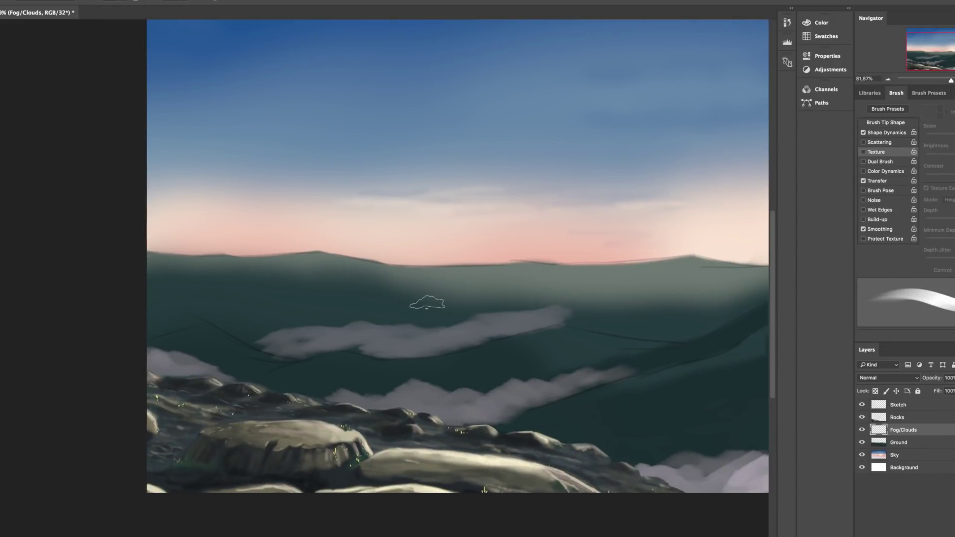
{"action": "mouse_move", "coordinate": [343, 339]}
{"action": "left_mouse_down"}
{"action": "mouse_move", "coordinate": [209, 331]}
{"action": "mouse_move", "coordinate": [310, 314]}
{"action": "left_mouse_up"}
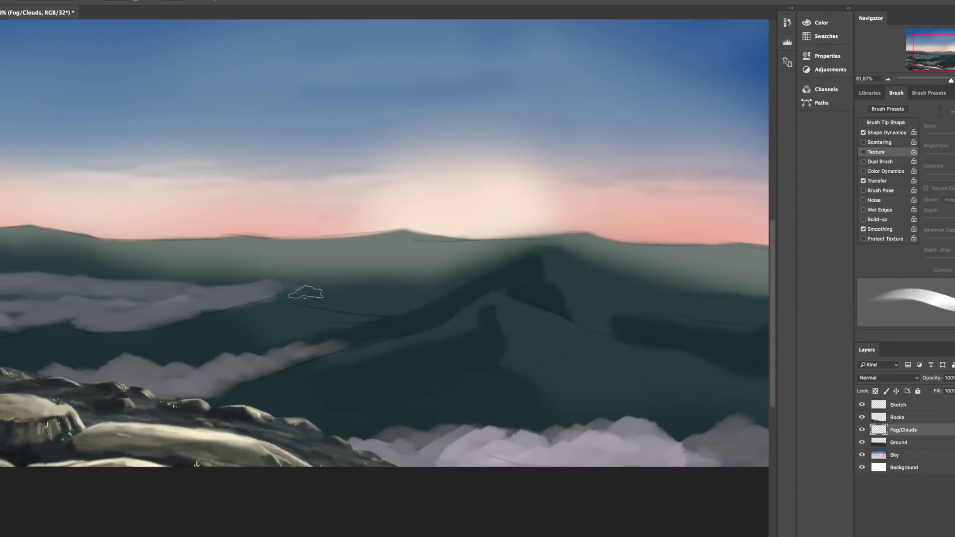
{"action": "mouse_move", "coordinate": [309, 292]}
{"action": "left_mouse_down"}
{"action": "mouse_move", "coordinate": [393, 299]}
{"action": "mouse_move", "coordinate": [400, 288]}
{"action": "left_mouse_up"}
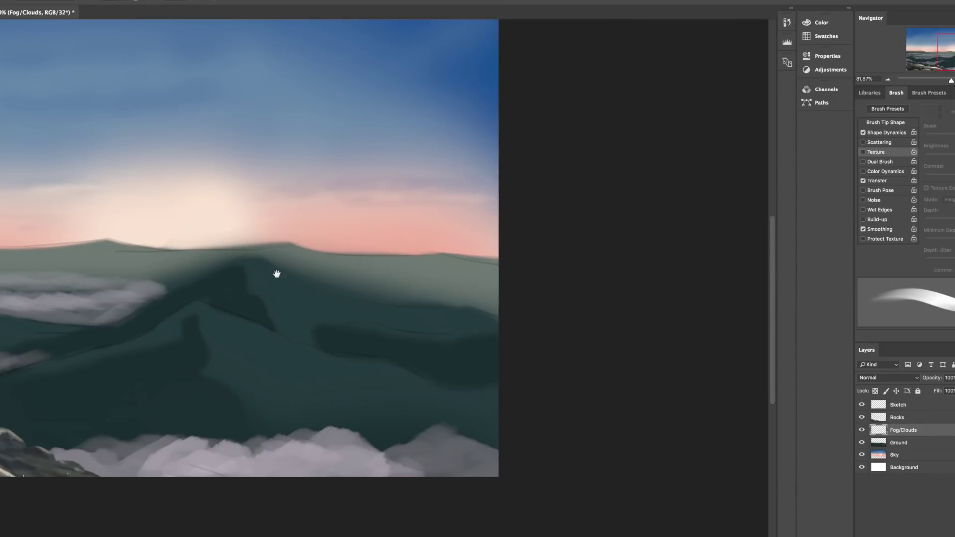
{"action": "mouse_move", "coordinate": [277, 273]}
{"action": "left_mouse_down"}
{"action": "mouse_move", "coordinate": [506, 283]}
{"action": "mouse_move", "coordinate": [340, 260]}
{"action": "left_mouse_up"}
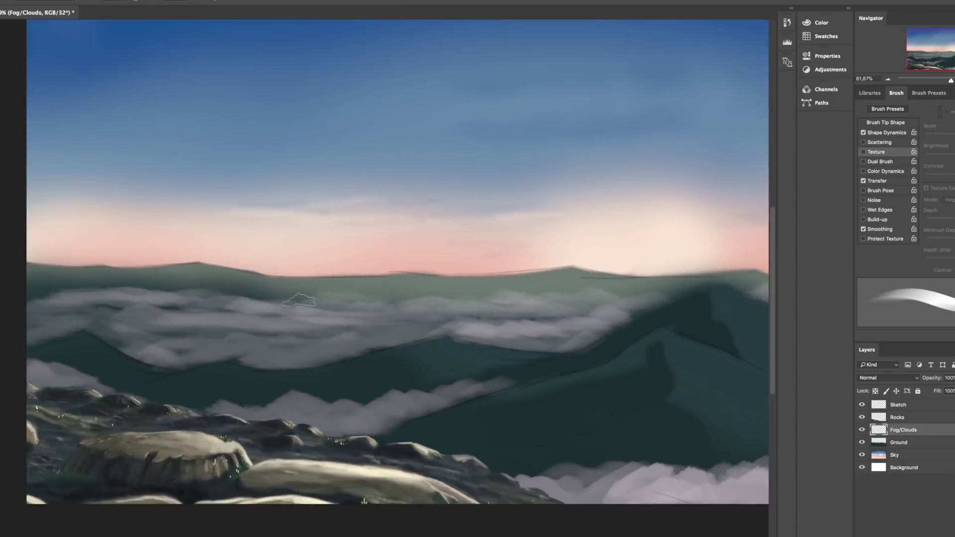
{"action": "left_click", "coordinate": [938, 93]}
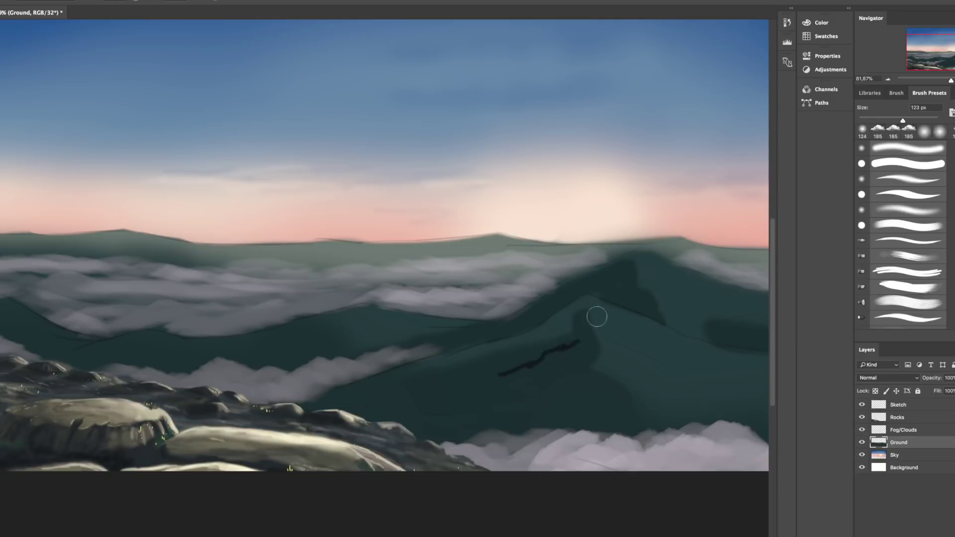
Pick a dark teal, shade the mountain's right flank, and hide the sketch lines
{"action": "key", "text": "F5"}
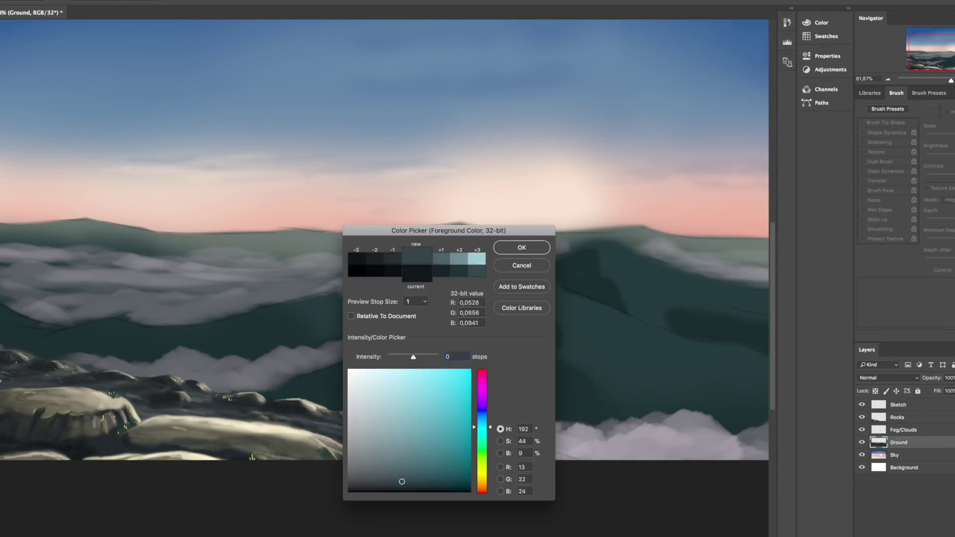
{"action": "key", "text": "Return"}
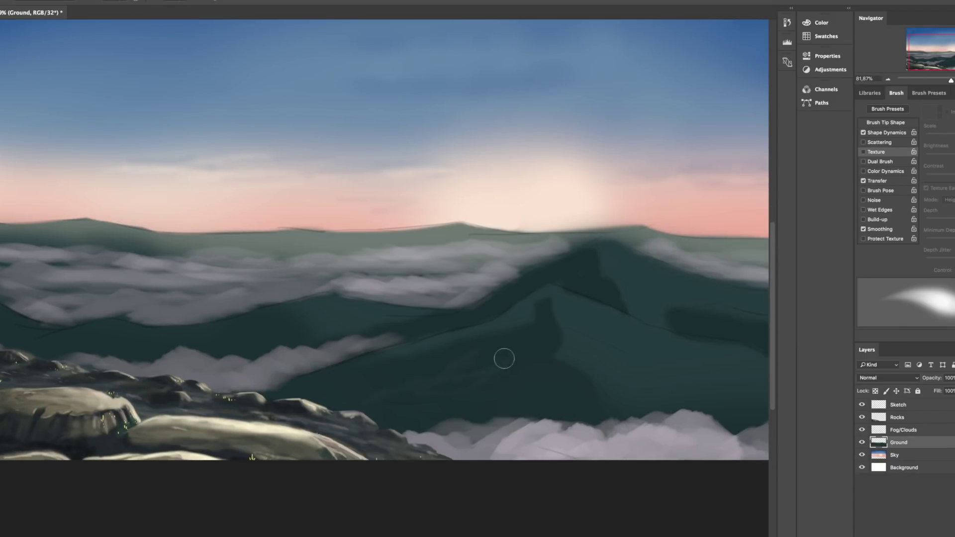
{"action": "scroll", "coordinate": [453, 410], "scroll_direction": "right", "scroll_amount": 5}
{"action": "scroll", "coordinate": [453, 410], "scroll_direction": "up", "scroll_amount": 2}
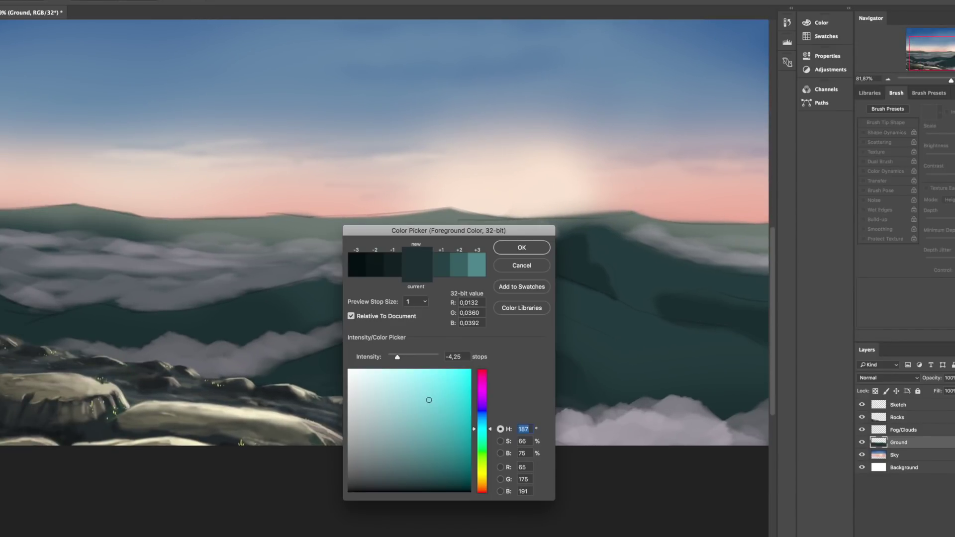
{"action": "key", "text": "Return"}
{"action": "left_click_drag", "start_coordinate": [580, 249], "coordinate": [615, 297]}
{"action": "left_click", "coordinate": [862, 404]}
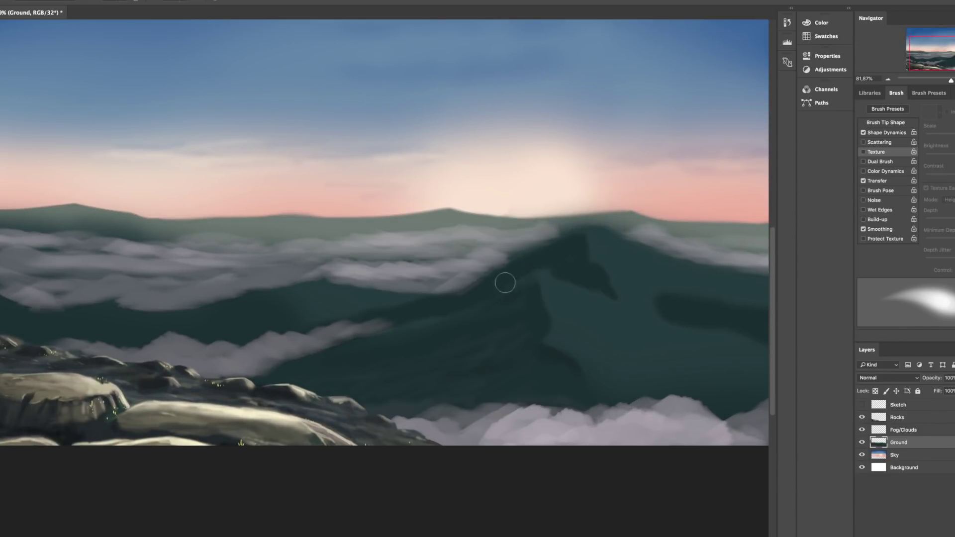
{"action": "key", "text": "bracketleft"}
{"action": "key", "text": "bracketleft"}
{"action": "key", "text": "bracketleft"}
Save the painting and resize the brush down to a thin tip
{"action": "scroll", "coordinate": [385, 233], "scroll_direction": "right", "scroll_amount": 5}
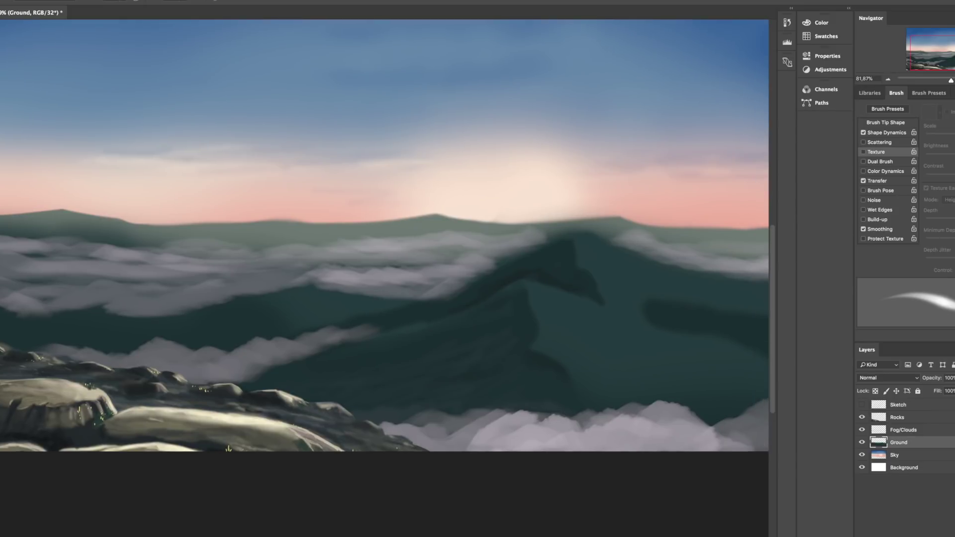
{"action": "left_click", "coordinate": [20, 73]}
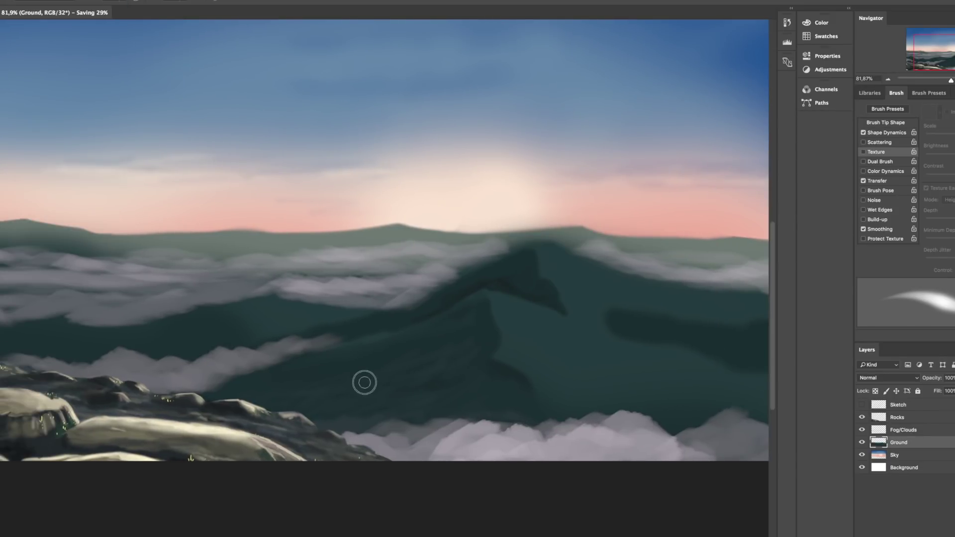
{"action": "key", "text": "bracketright"}
{"action": "left_click_drag", "start_coordinate": [491, 398], "coordinate": [433, 406]}
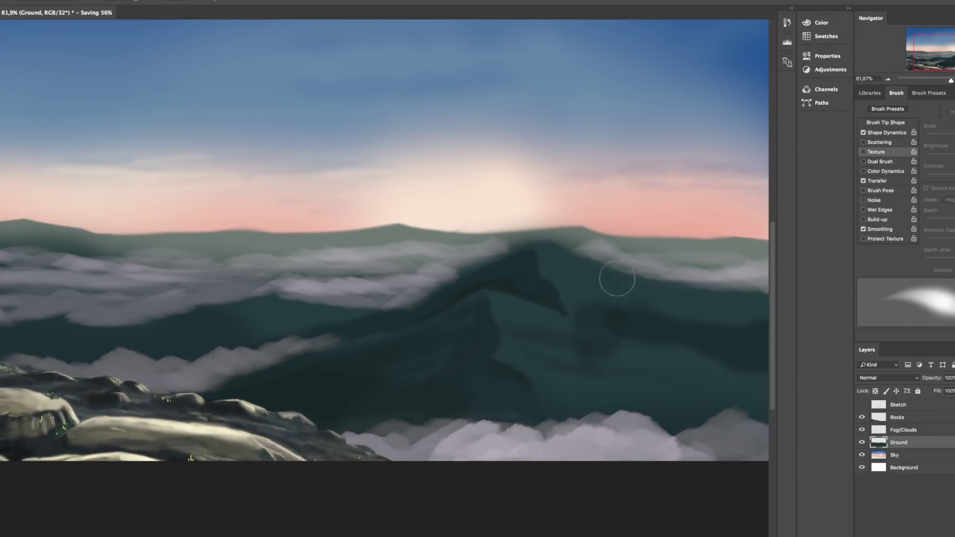
{"action": "key", "text": "bracketleft"}
{"action": "key", "text": "bracketleft"}
{"action": "key", "text": "bracketleft"}
{"action": "key", "text": "bracketleft"}
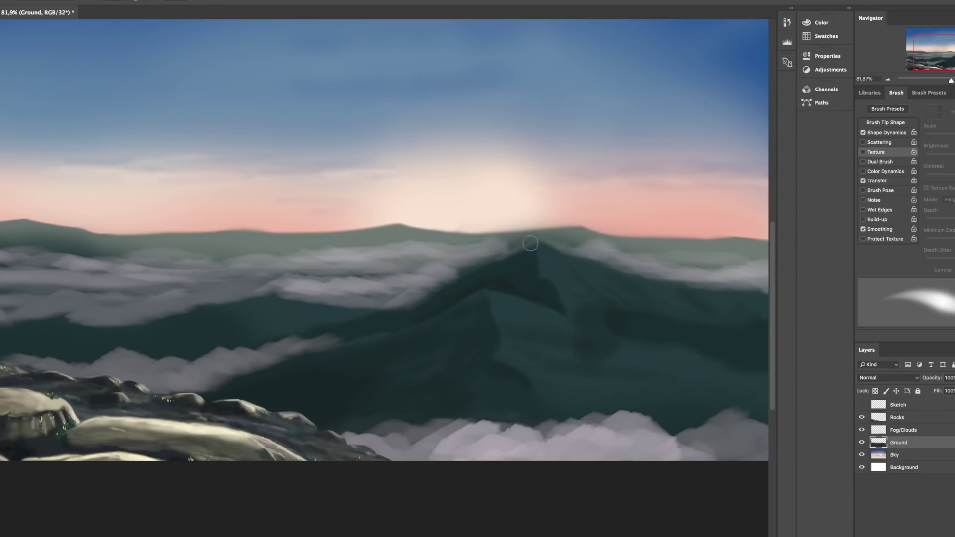
Paint thin pale highlight strokes along the central peak's crests and rocky edges at about 223%
{"action": "left_click_drag", "start_coordinate": [634, 251], "coordinate": [554, 238]}
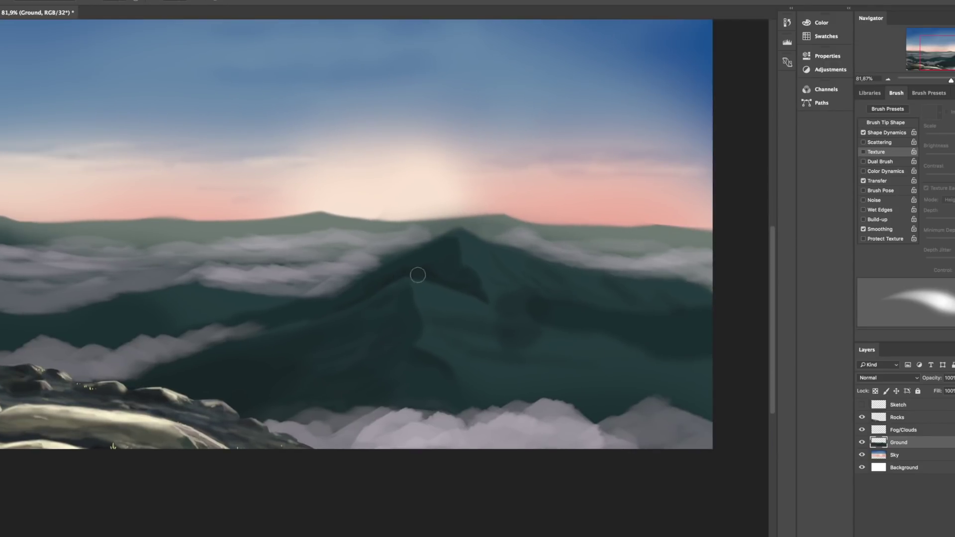
{"action": "scroll", "coordinate": [533, 350], "scroll_direction": "up", "scroll_amount": 3}
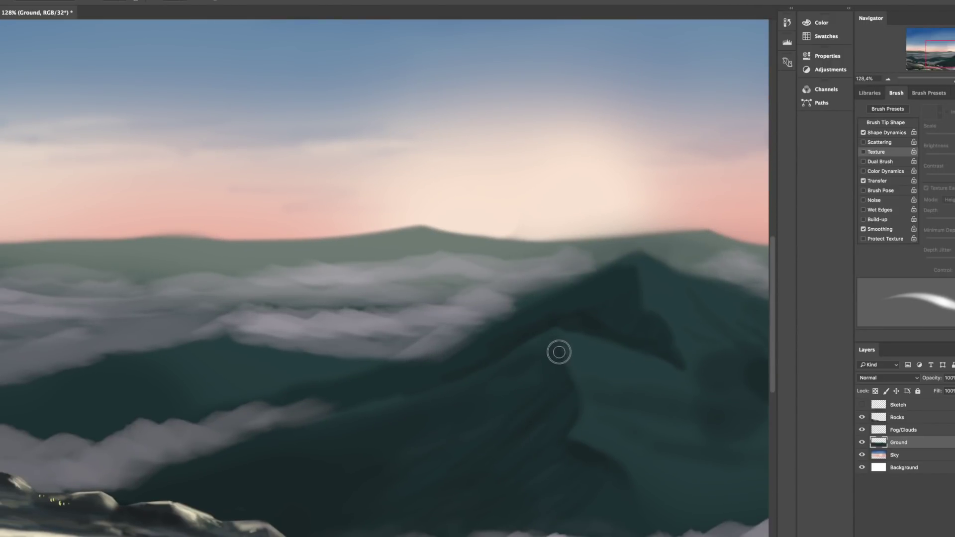
{"action": "scroll", "coordinate": [559, 352], "scroll_direction": "up", "scroll_amount": 1}
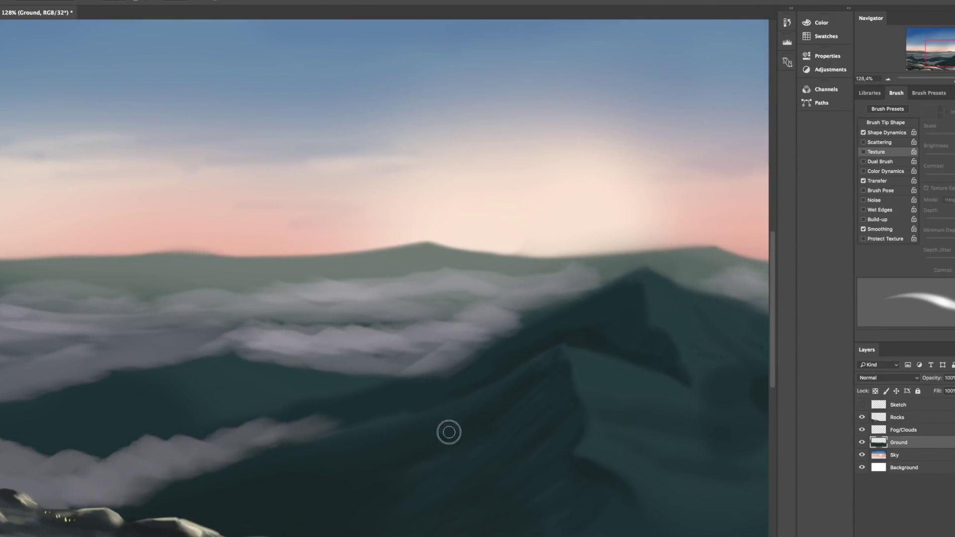
{"action": "key", "text": "bracketright"}
{"action": "key", "text": "bracketright"}
{"action": "key", "text": "bracketright"}
{"action": "key", "text": "bracketright"}
{"action": "scroll", "coordinate": [444, 399], "scroll_direction": "down", "scroll_amount": 4}
{"action": "scroll", "coordinate": [443, 399], "scroll_direction": "right", "scroll_amount": 5}
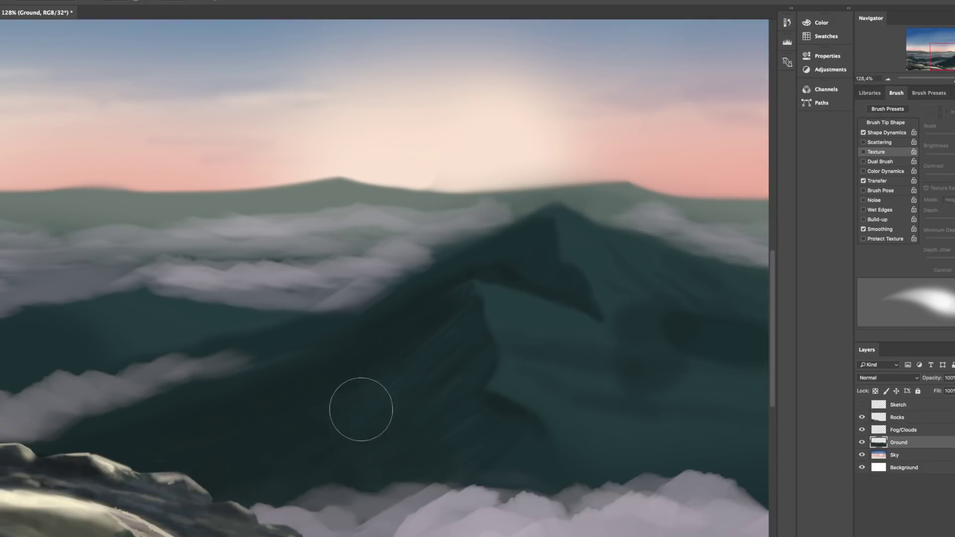
{"action": "scroll", "coordinate": [383, 388], "scroll_direction": "down", "scroll_amount": 6}
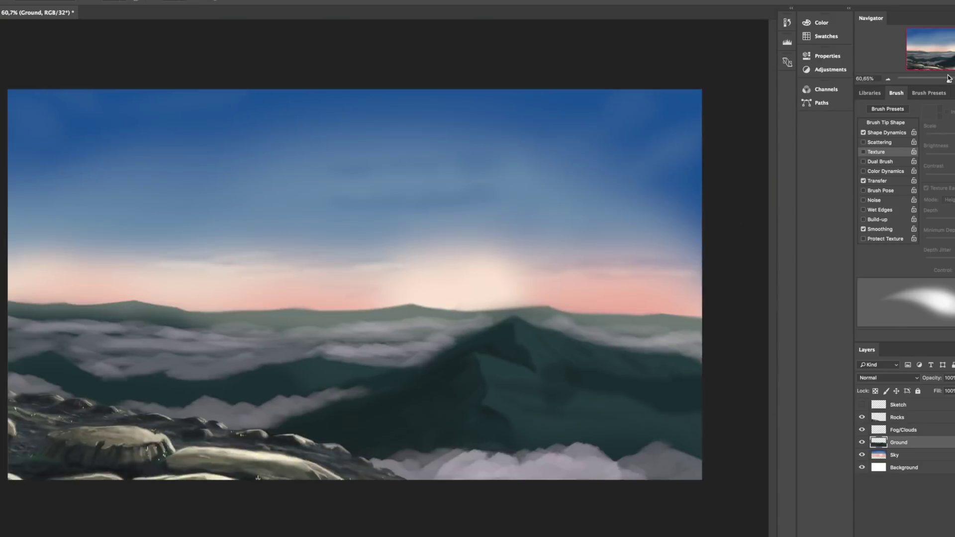
{"action": "scroll", "coordinate": [518, 249], "scroll_direction": "up", "scroll_amount": 8}
{"action": "scroll", "coordinate": [542, 245], "scroll_direction": "down", "scroll_amount": 1}
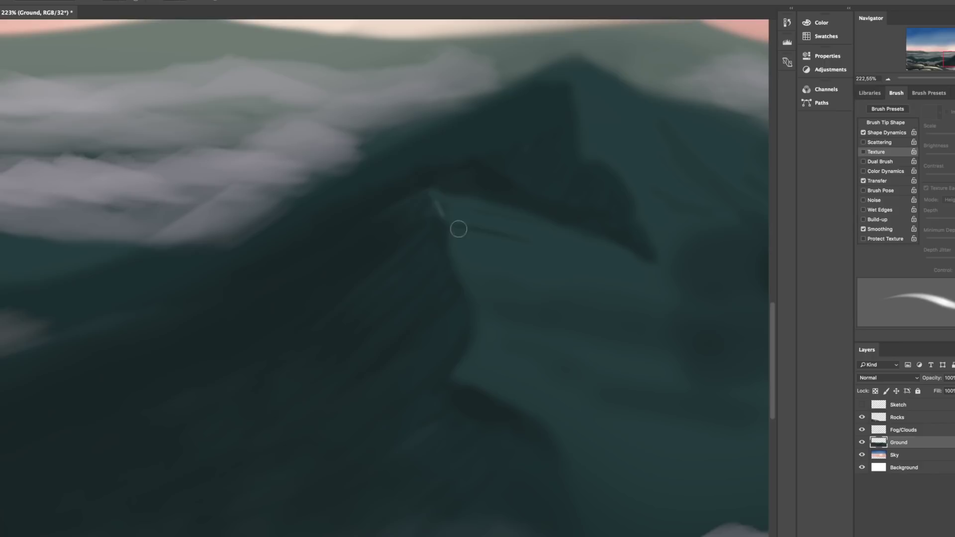
{"action": "scroll", "coordinate": [433, 206], "scroll_direction": "up", "scroll_amount": 1}
{"action": "scroll", "coordinate": [433, 206], "scroll_direction": "right", "scroll_amount": 1}
{"action": "scroll", "coordinate": [599, 299], "scroll_direction": "down", "scroll_amount": 5}
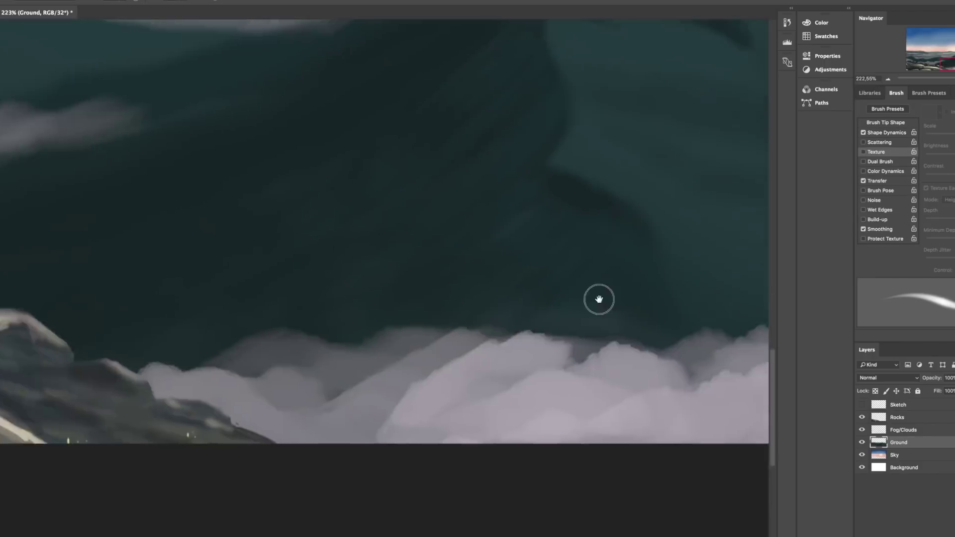
{"action": "scroll", "coordinate": [395, 217], "scroll_direction": "up", "scroll_amount": 4}
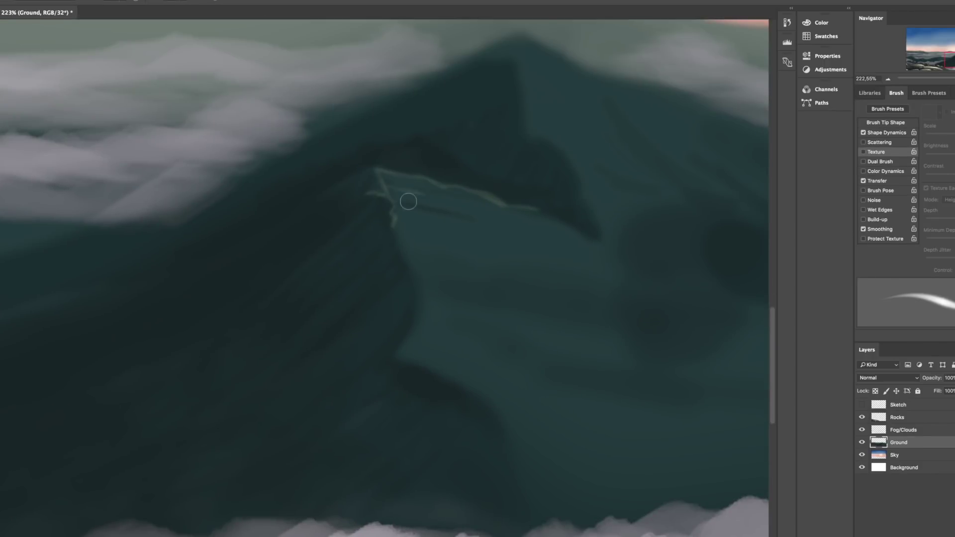
{"action": "scroll", "coordinate": [408, 201], "scroll_direction": "down", "scroll_amount": 2}
{"action": "scroll", "coordinate": [375, 211], "scroll_direction": "right", "scroll_amount": 1}
{"action": "scroll", "coordinate": [372, 241], "scroll_direction": "down", "scroll_amount": 1}
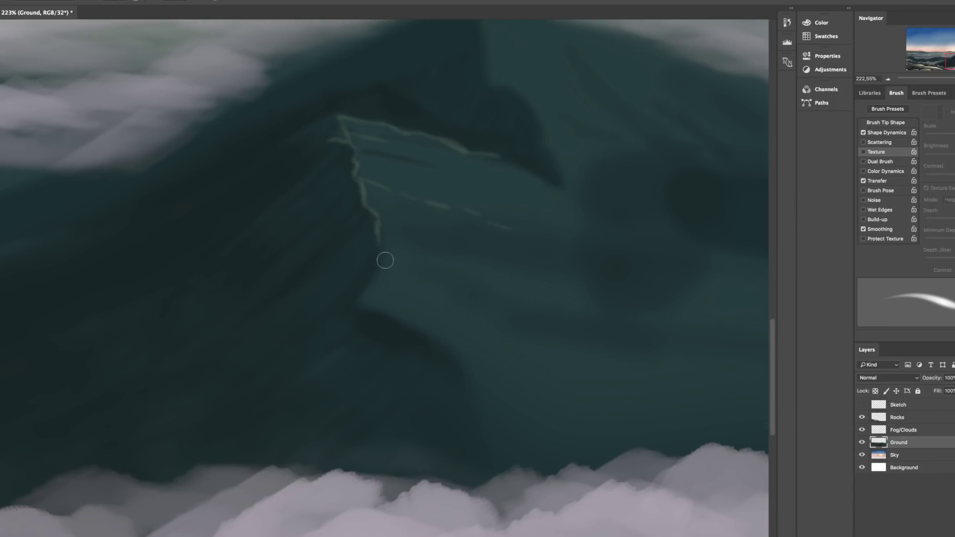
{"action": "scroll", "coordinate": [385, 261], "scroll_direction": "up", "scroll_amount": 1}
{"action": "scroll", "coordinate": [385, 261], "scroll_direction": "left", "scroll_amount": 1}
{"action": "scroll", "coordinate": [277, 231], "scroll_direction": "down", "scroll_amount": 3}
{"action": "scroll", "coordinate": [277, 230], "scroll_direction": "right", "scroll_amount": 2}
{"action": "scroll", "coordinate": [358, 239], "scroll_direction": "up", "scroll_amount": 1}
{"action": "scroll", "coordinate": [359, 239], "scroll_direction": "right", "scroll_amount": 1}
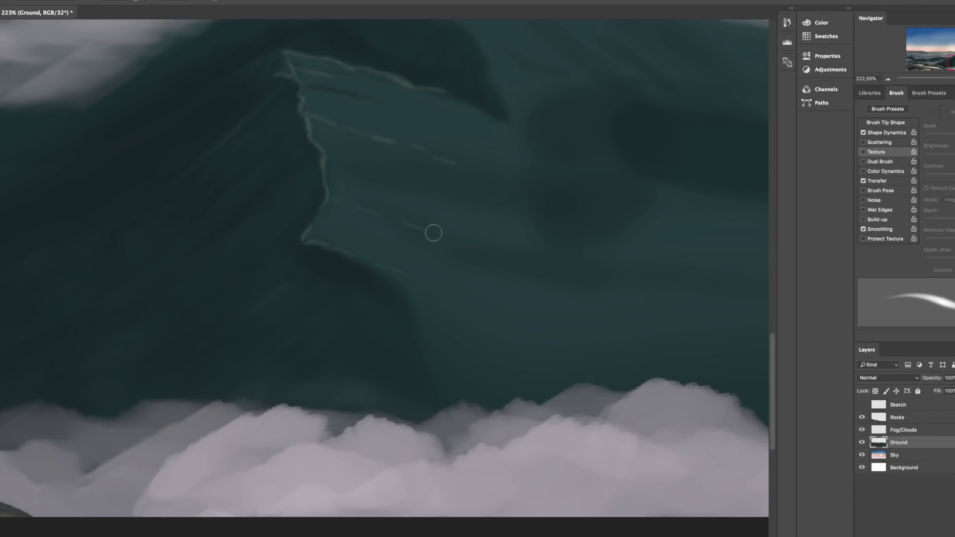
{"action": "scroll", "coordinate": [433, 230], "scroll_direction": "up", "scroll_amount": 5}
{"action": "scroll", "coordinate": [433, 230], "scroll_direction": "right", "scroll_amount": 1}
{"action": "scroll", "coordinate": [305, 276], "scroll_direction": "down", "scroll_amount": 2}
{"action": "scroll", "coordinate": [305, 275], "scroll_direction": "right", "scroll_amount": 2}
{"action": "scroll", "coordinate": [415, 273], "scroll_direction": "down", "scroll_amount": 2}
{"action": "scroll", "coordinate": [415, 274], "scroll_direction": "right", "scroll_amount": 2}
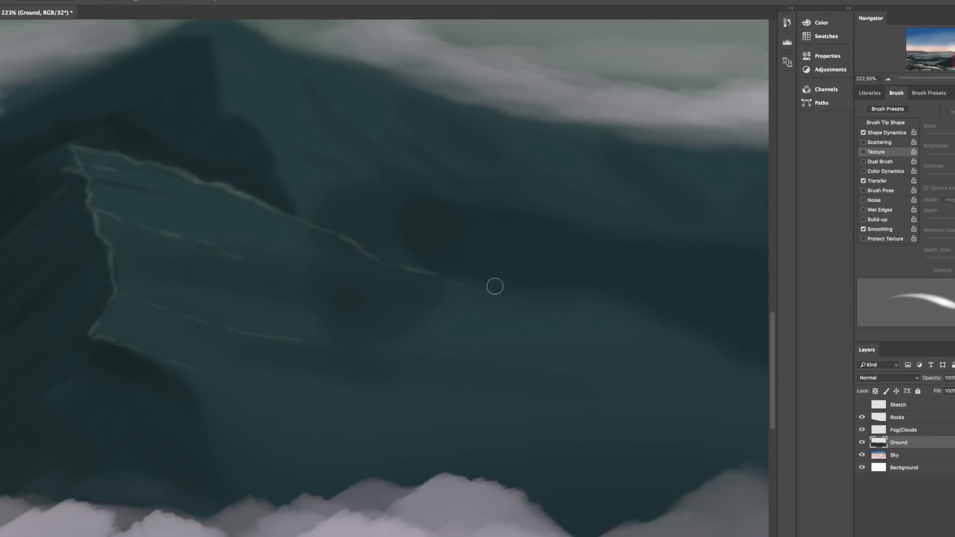
{"action": "scroll", "coordinate": [492, 286], "scroll_direction": "down", "scroll_amount": 1}
{"action": "scroll", "coordinate": [493, 285], "scroll_direction": "right", "scroll_amount": 1}
{"action": "scroll", "coordinate": [492, 277], "scroll_direction": "down", "scroll_amount": 2}
{"action": "scroll", "coordinate": [574, 250], "scroll_direction": "right", "scroll_amount": 2}
{"action": "scroll", "coordinate": [574, 249], "scroll_direction": "down", "scroll_amount": 1}
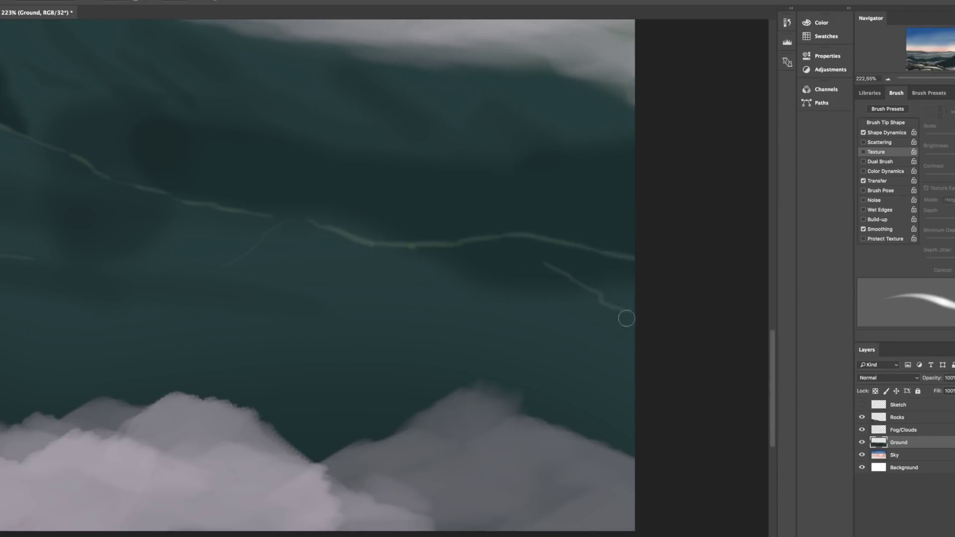
{"action": "scroll", "coordinate": [512, 337], "scroll_direction": "up", "scroll_amount": 10}
{"action": "scroll", "coordinate": [512, 336], "scroll_direction": "left", "scroll_amount": 3}
{"action": "scroll", "coordinate": [361, 224], "scroll_direction": "up", "scroll_amount": 1}
{"action": "scroll", "coordinate": [362, 225], "scroll_direction": "right", "scroll_amount": 1}
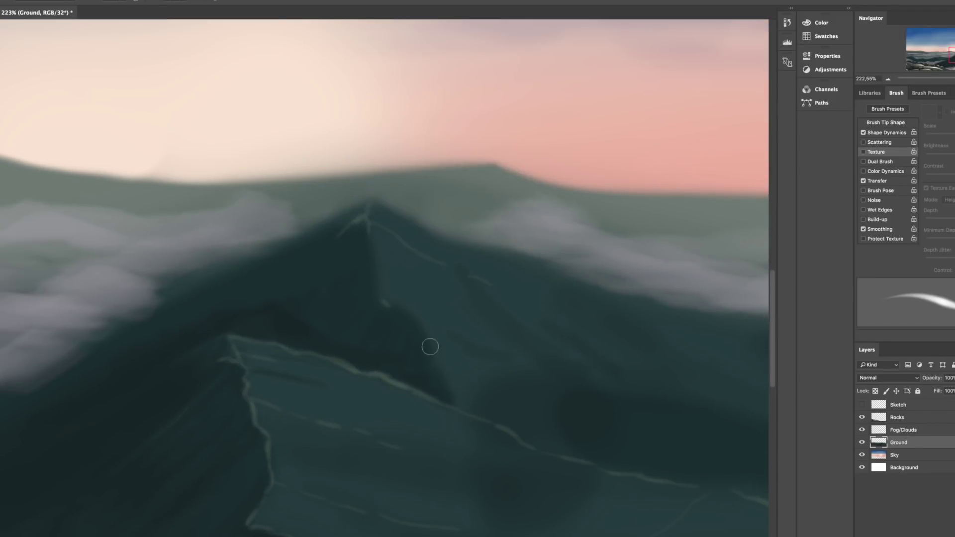
{"action": "scroll", "coordinate": [375, 270], "scroll_direction": "left", "scroll_amount": 2}
{"action": "scroll", "coordinate": [525, 351], "scroll_direction": "down", "scroll_amount": 5}
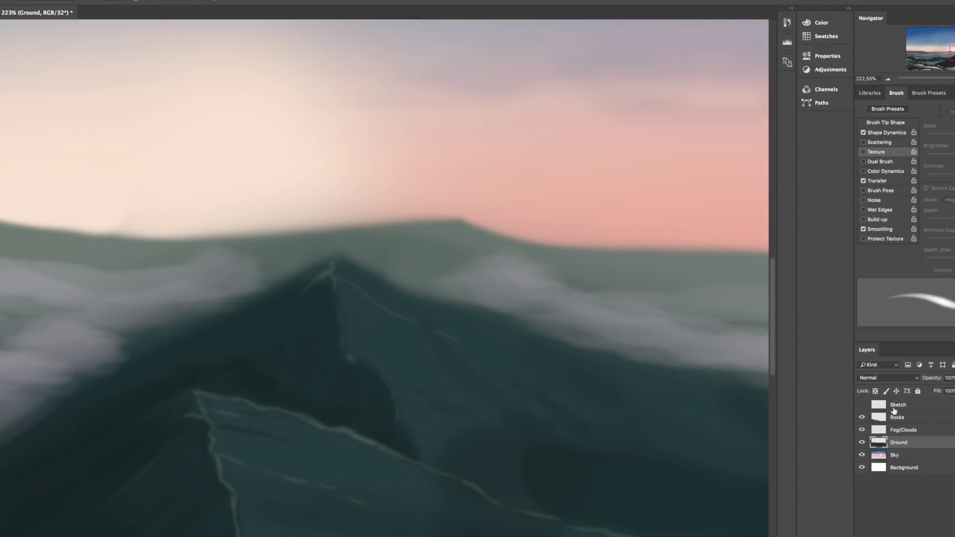
Brighten the grey fog band, then repaint the left distant ridge in pink so it rises leftward
{"action": "key", "text": "F6"}
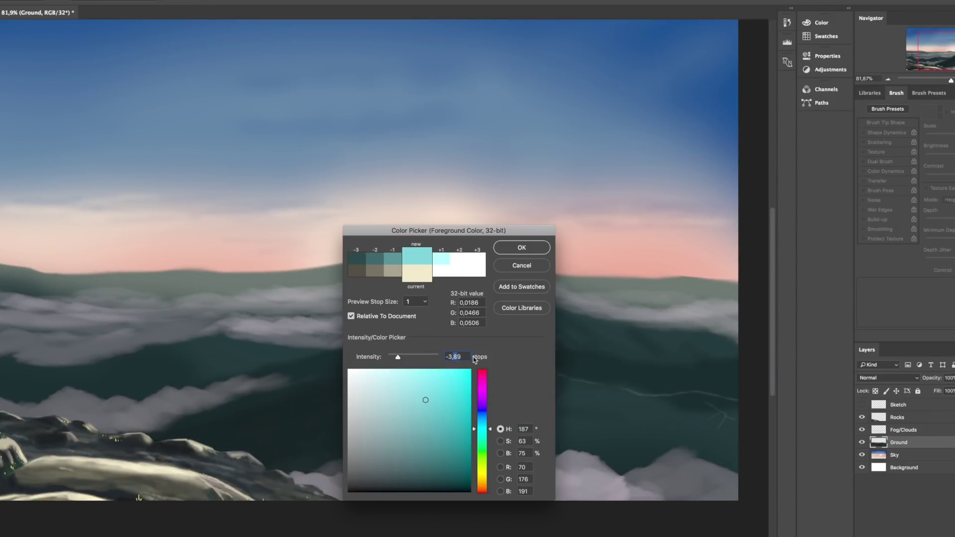
{"action": "key", "text": "Return"}
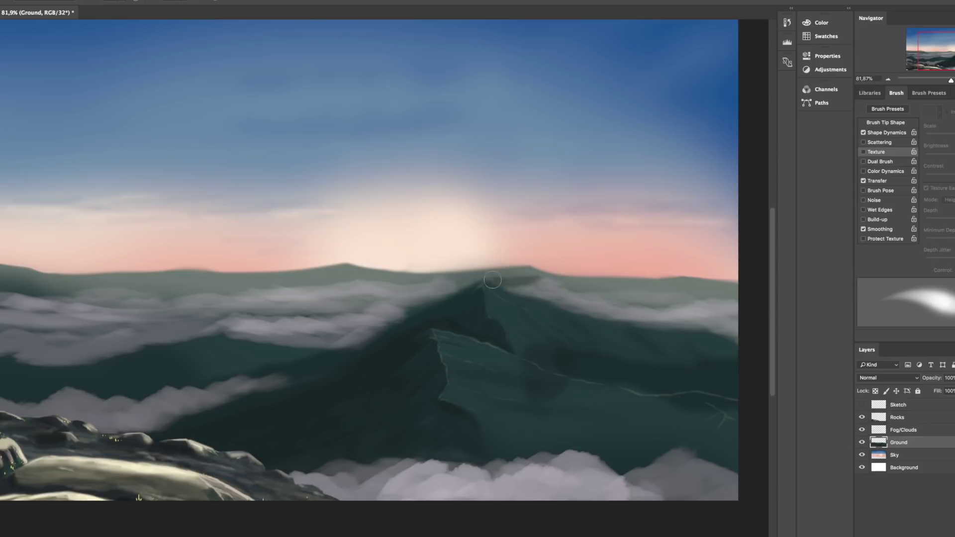
{"action": "key", "text": "F6"}
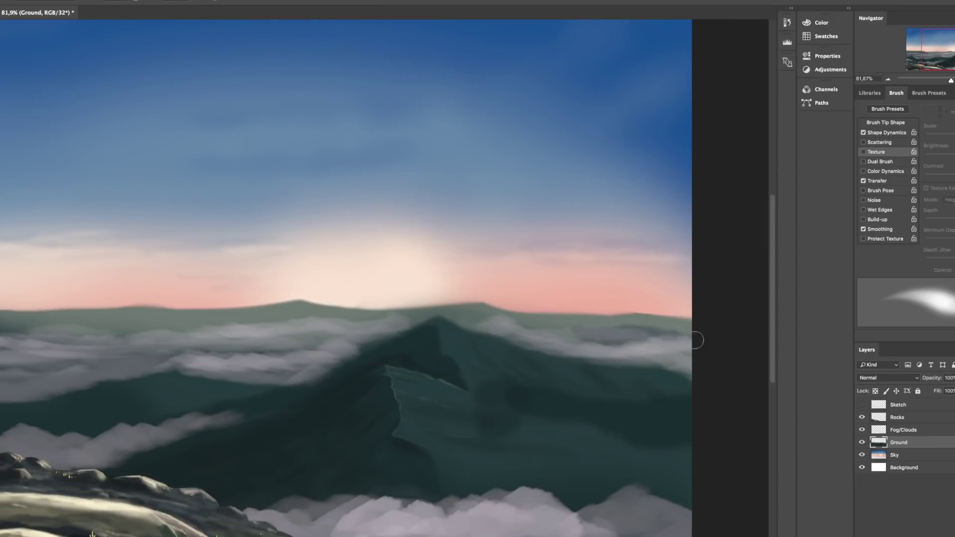
{"action": "left_click_drag", "start_coordinate": [697, 341], "coordinate": [626, 336]}
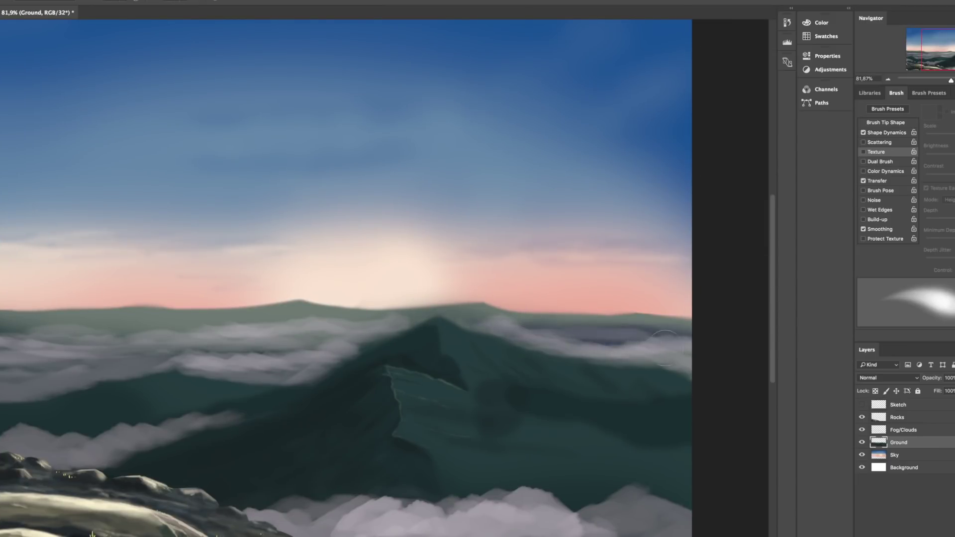
{"action": "left_click_drag", "start_coordinate": [198, 357], "coordinate": [251, 345]}
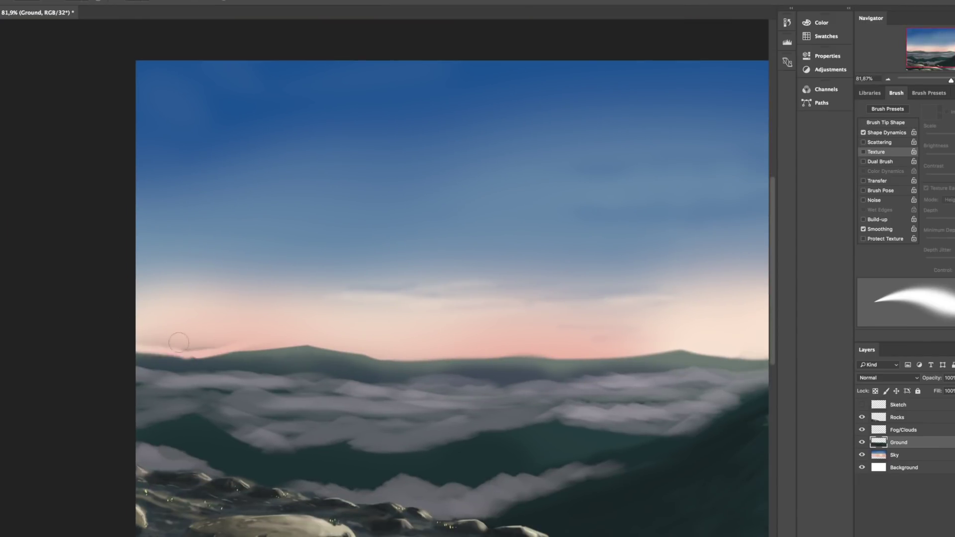
{"action": "mouse_move", "coordinate": [179, 342]}
{"action": "left_mouse_down"}
{"action": "mouse_move", "coordinate": [192, 342]}
{"action": "mouse_move", "coordinate": [182, 327]}
{"action": "left_mouse_up"}
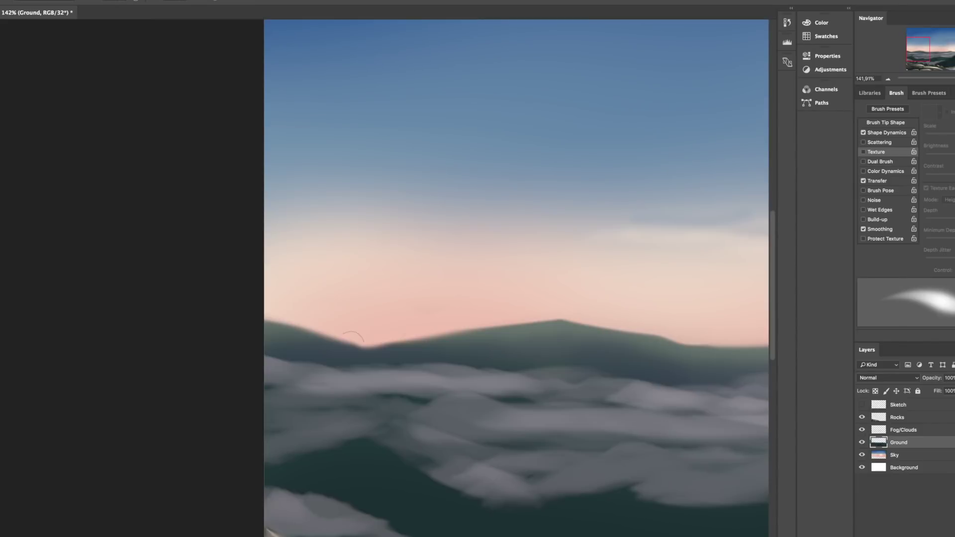
Confirm a pink colour on the Ground layer and paint faint distant peaks along the right ridge
{"action": "key", "text": "c"}
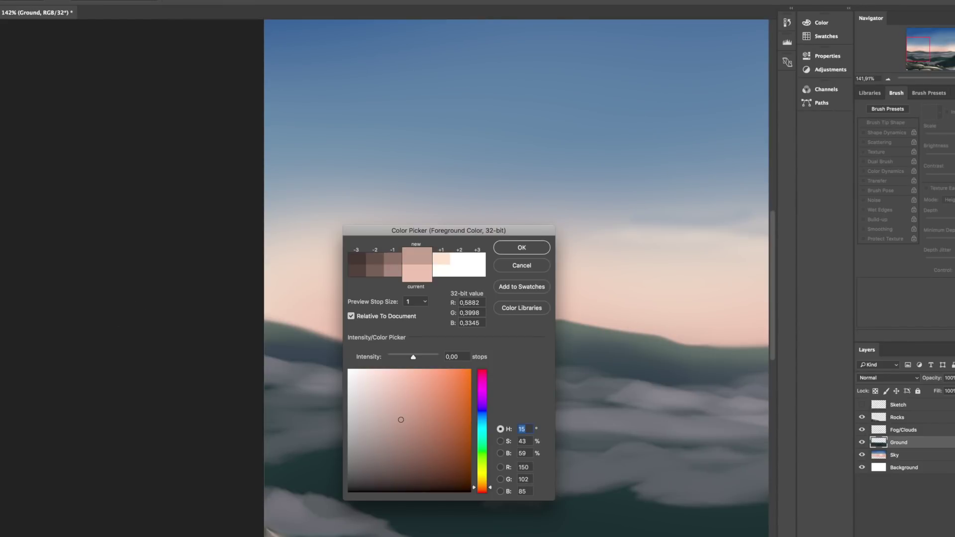
{"action": "key", "text": "Return"}
{"action": "left_click_drag", "start_coordinate": [405, 333], "coordinate": [158, 321]}
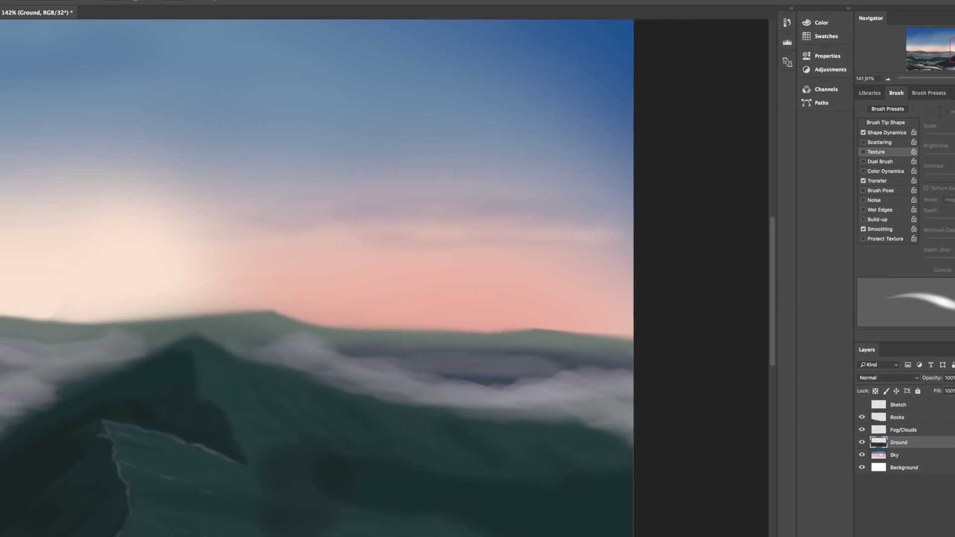
{"action": "left_click", "coordinate": [894, 455]}
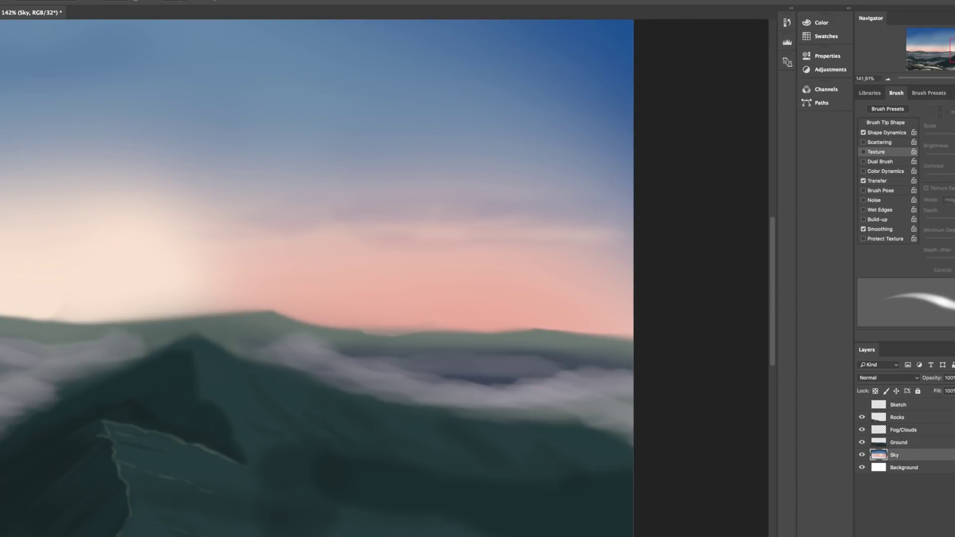
{"action": "left_click", "coordinate": [899, 442]}
{"action": "key", "text": "ctrl+0"}
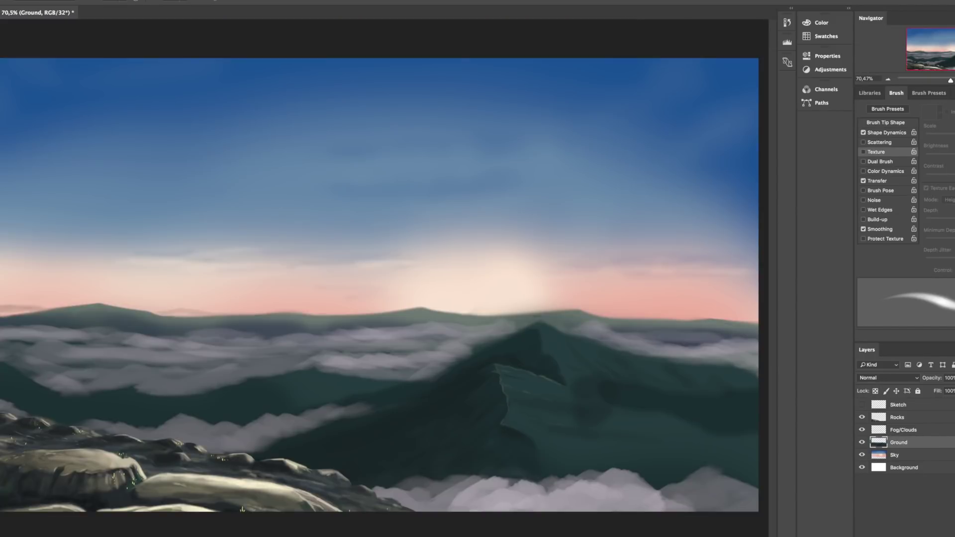
{"action": "scroll", "coordinate": [388, 279], "scroll_direction": "up", "scroll_amount": 4}
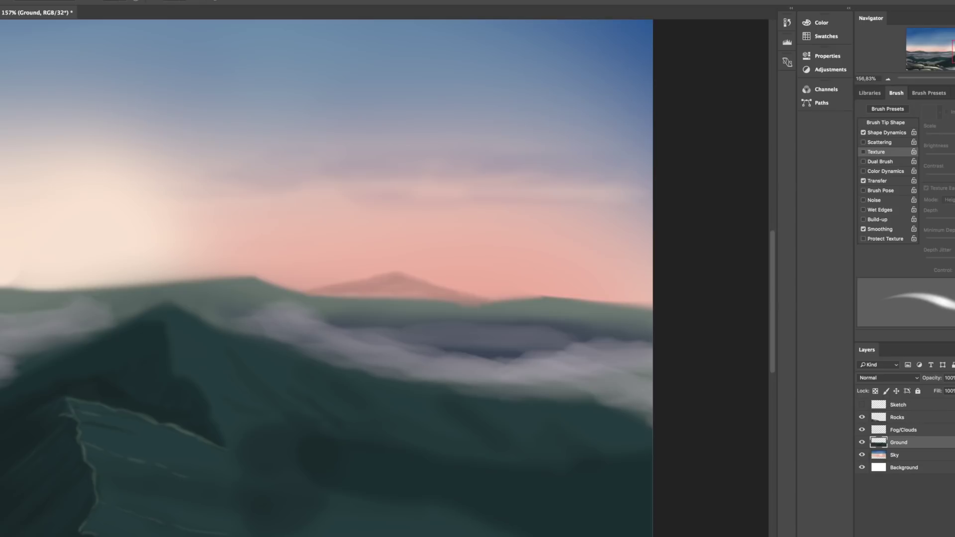
{"action": "key", "text": "]"}
{"action": "key", "text": "]"}
{"action": "key", "text": "["}
{"action": "key", "text": "["}
{"action": "left_click_drag", "start_coordinate": [368, 300], "coordinate": [503, 305]}
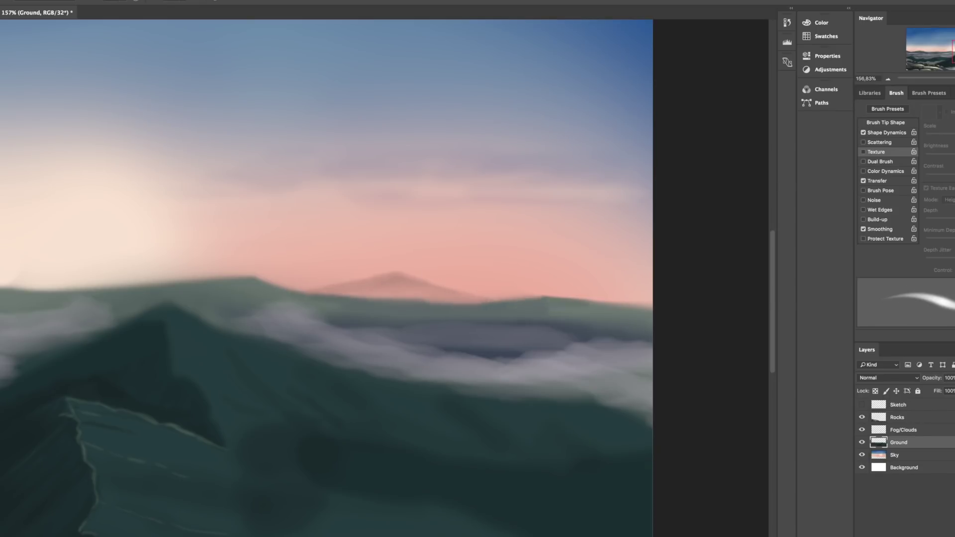
Add faint pink distant peaks near the painting's left edge with a smaller brush
{"action": "scroll", "coordinate": [497, 324], "scroll_direction": "left", "scroll_amount": 10}
{"action": "scroll", "coordinate": [448, 348], "scroll_direction": "left", "scroll_amount": 2}
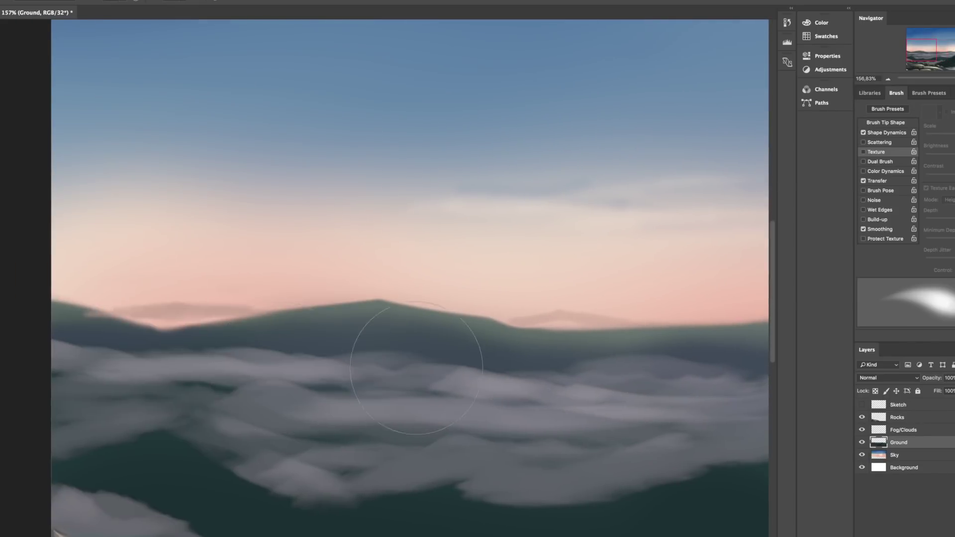
{"action": "key", "text": "e"}
{"action": "key", "text": "]"}
{"action": "key", "text": "]"}
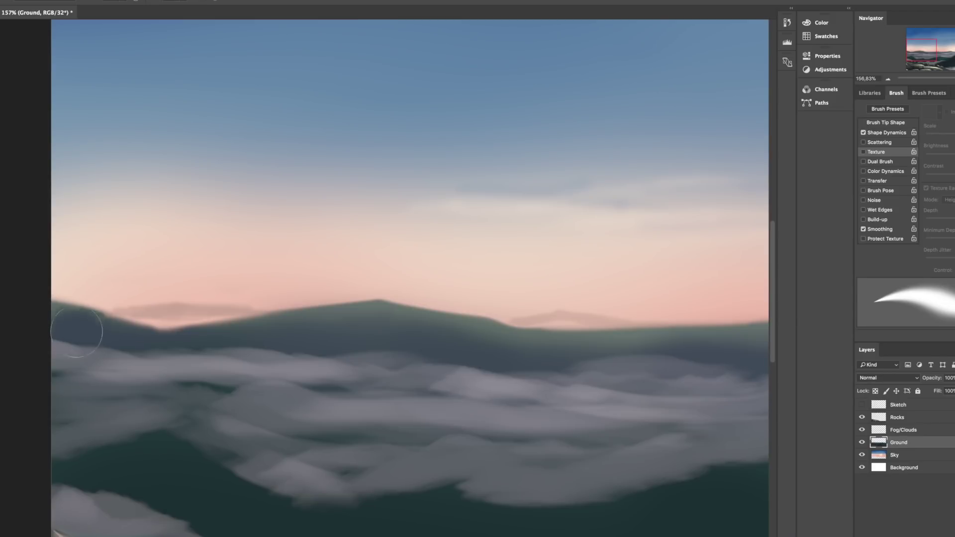
{"action": "left_click_drag", "start_coordinate": [209, 278], "coordinate": [122, 192]}
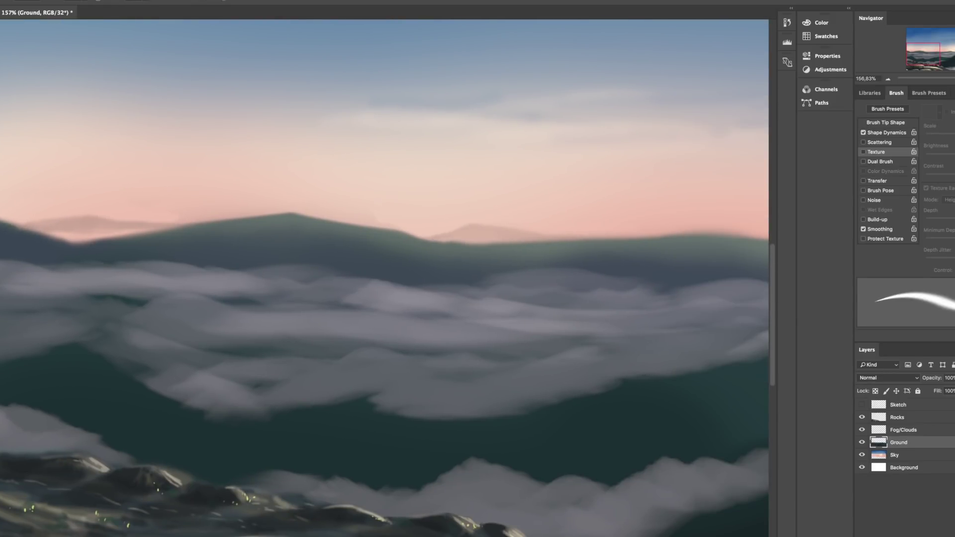
{"action": "left_click_drag", "start_coordinate": [81, 234], "coordinate": [295, 266]}
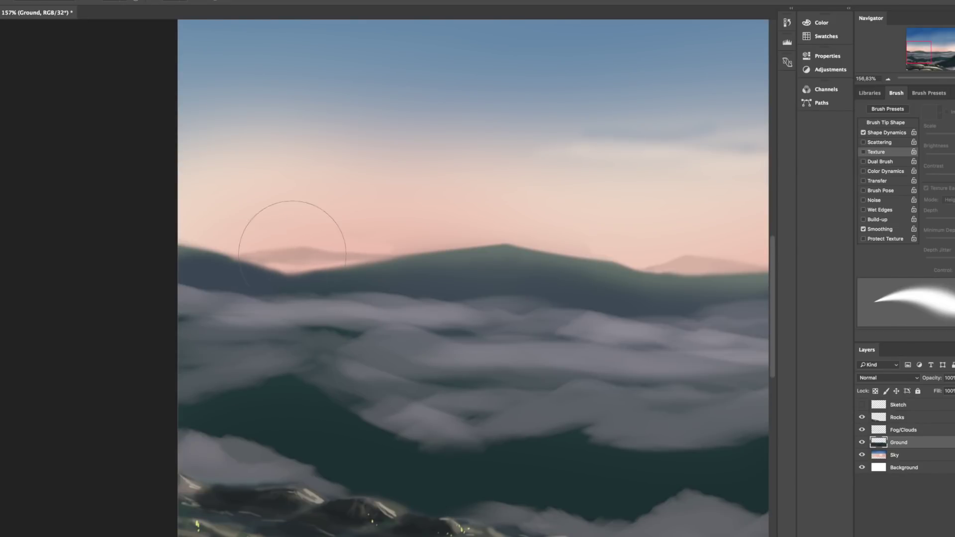
{"action": "key", "text": "["}
{"action": "key", "text": "["}
{"action": "key", "text": "["}
{"action": "right_click", "coordinate": [172, 267]}
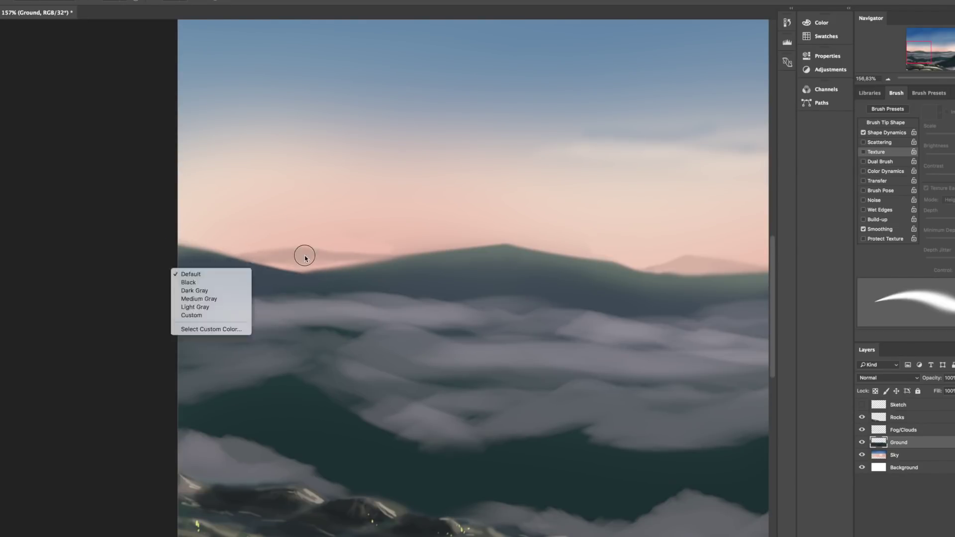
{"action": "scroll", "coordinate": [418, 260], "scroll_direction": "down", "scroll_amount": 5}
{"action": "key", "text": "period"}
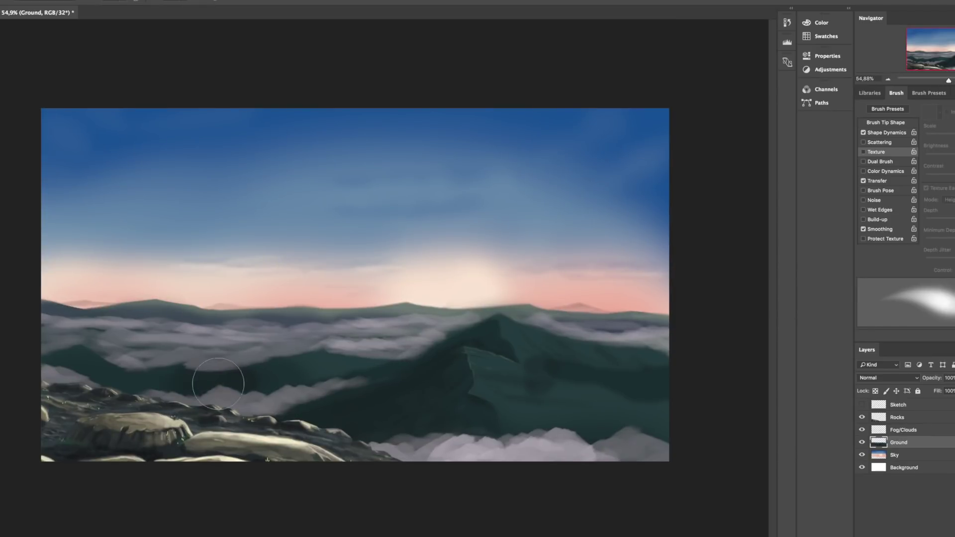
{"action": "key", "text": "alt+bracketright"}
{"action": "key", "text": "e"}
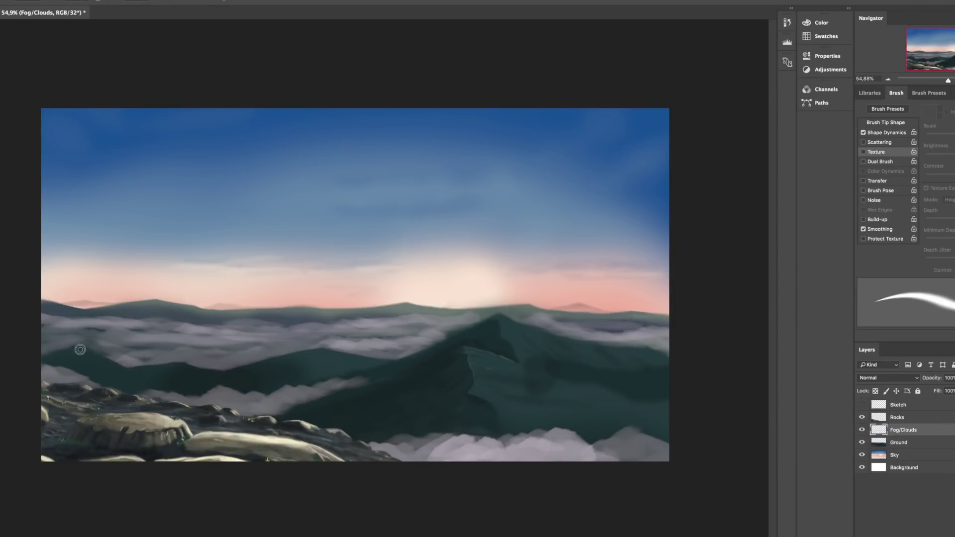
On the Fog/Clouds layer, brush a whitish wisp at right and erase a thin streak through the fog
{"action": "key", "text": "b"}
{"action": "key", "text": "period"}
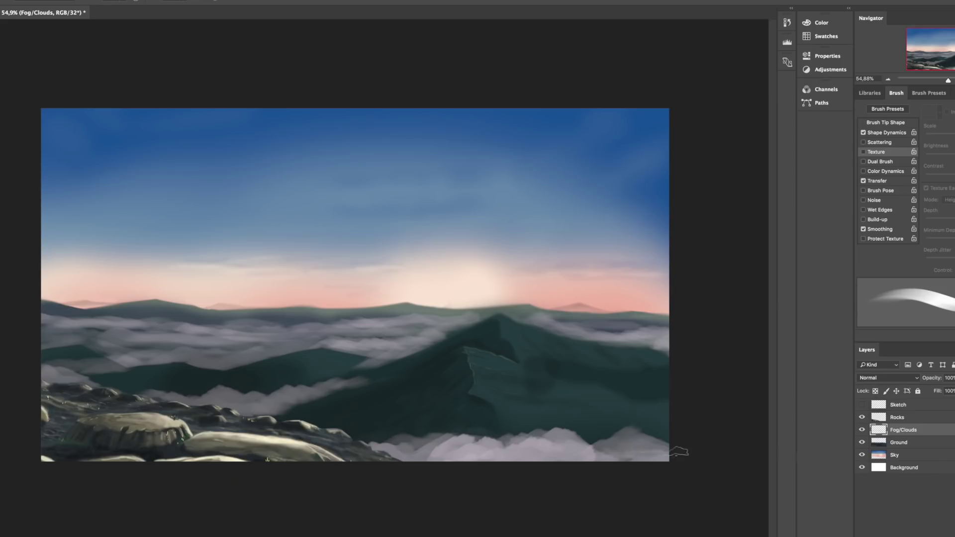
{"action": "left_click_drag", "start_coordinate": [669, 392], "coordinate": [622, 398]}
{"action": "key", "text": "e"}
{"action": "key", "text": "b"}
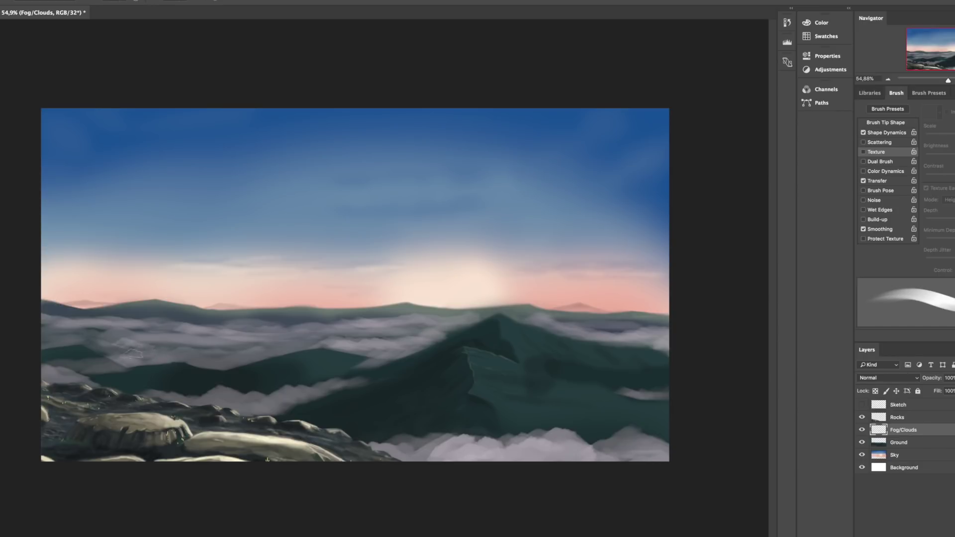
{"action": "scroll", "coordinate": [338, 319], "scroll_direction": "up", "scroll_amount": 5}
{"action": "key", "text": "e"}
{"action": "left_click_drag", "start_coordinate": [356, 238], "coordinate": [228, 236]}
{"action": "scroll", "coordinate": [229, 237], "scroll_direction": "down", "scroll_amount": 4}
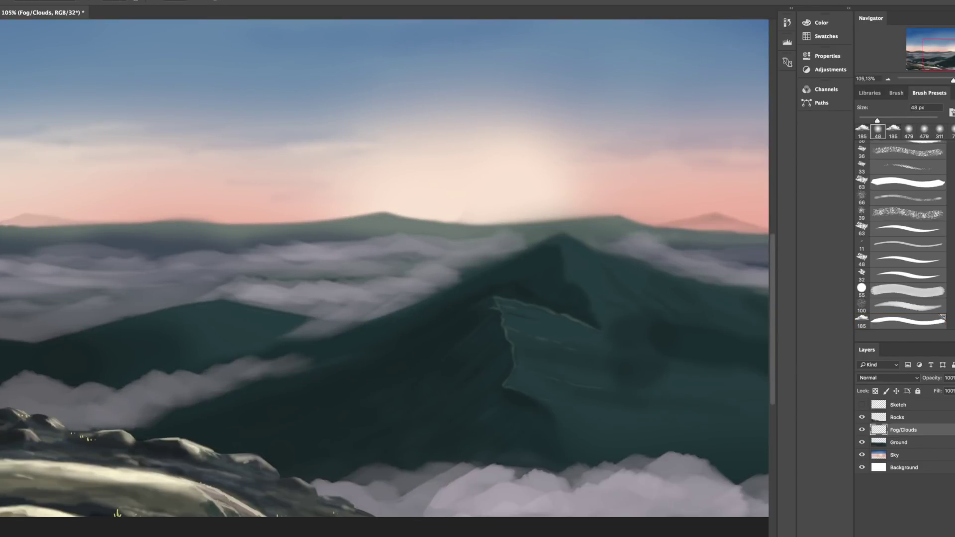
Undo the stray stroke, then paint soft dark teal across the peak top with a 13 px brush
{"action": "key", "text": "ctrl+z"}
{"action": "scroll", "coordinate": [597, 291], "scroll_direction": "up", "scroll_amount": 4}
{"action": "key", "text": "alt+bracketleft"}
{"action": "key", "text": "bracketleft"}
{"action": "key", "text": "bracketleft"}
{"action": "key", "text": "bracketleft"}
{"action": "scroll", "coordinate": [604, 254], "scroll_direction": "up", "scroll_amount": 1}
{"action": "left_click_drag", "start_coordinate": [559, 145], "coordinate": [563, 164]}
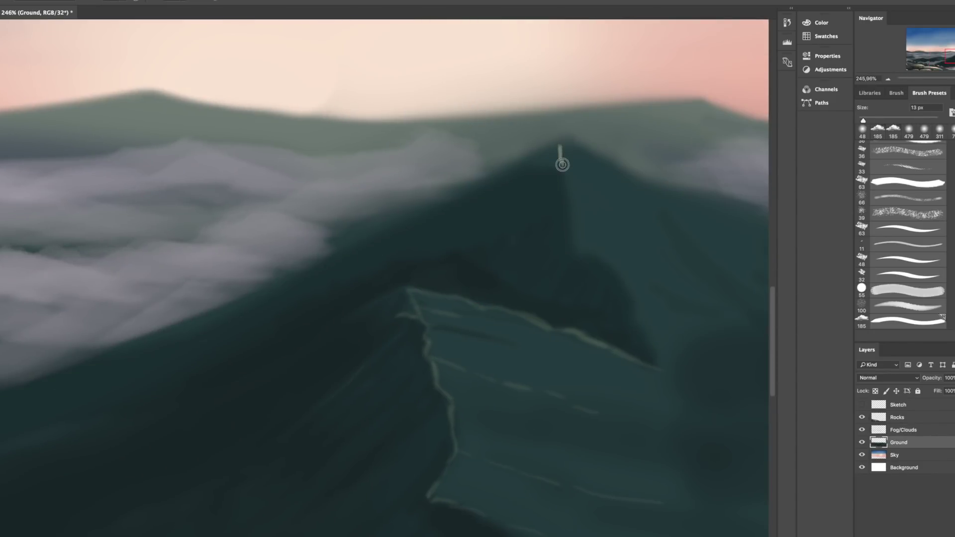
{"action": "left_click", "coordinate": [898, 95]}
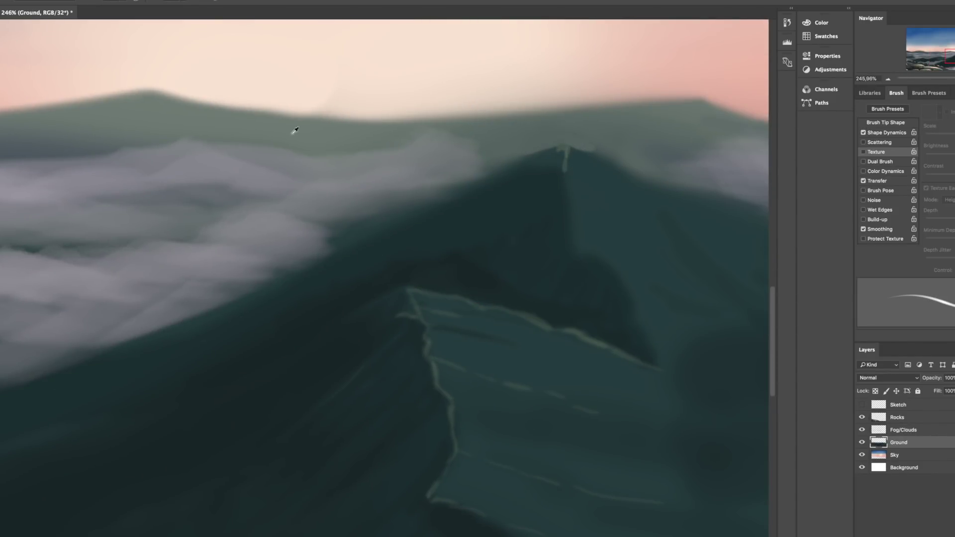
{"action": "left_click_drag", "start_coordinate": [600, 144], "coordinate": [510, 150]}
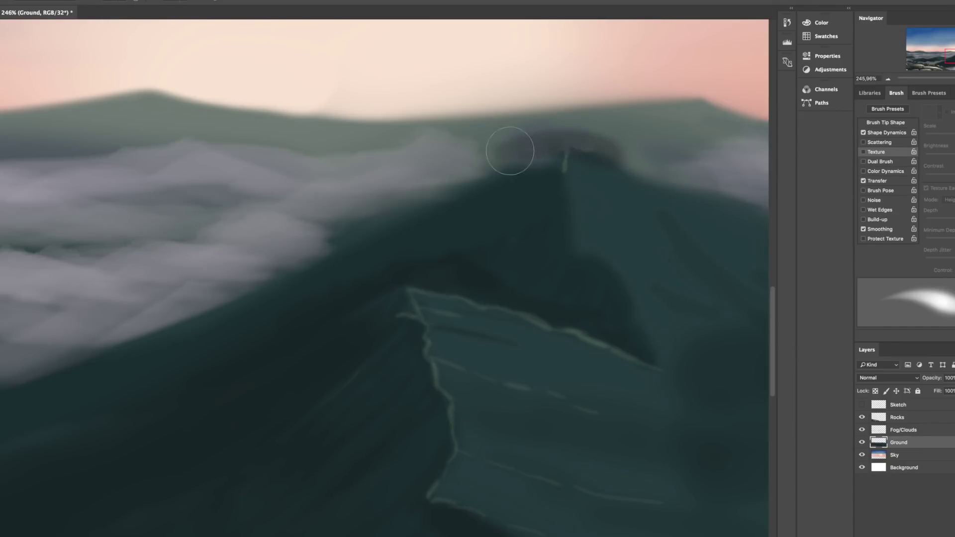
Switch to a thin hard-edged brush and adjust its size and Transfer options
{"action": "key", "text": "period"}
{"action": "key", "text": "period"}
{"action": "key", "text": "period"}
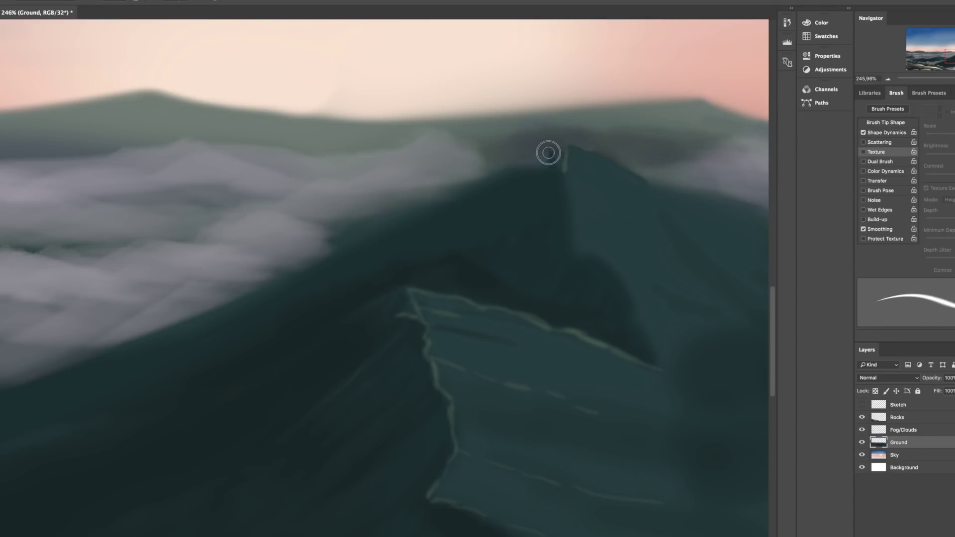
{"action": "left_click_drag", "start_coordinate": [478, 179], "coordinate": [458, 185]}
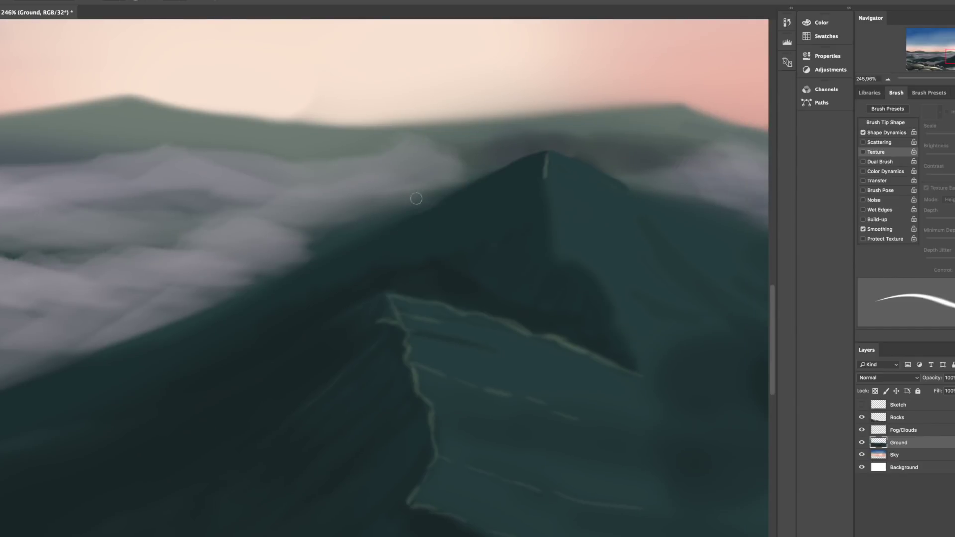
{"action": "key", "text": "bracketleft"}
{"action": "key", "text": "bracketleft"}
{"action": "key", "text": "bracketleft"}
{"action": "left_click", "coordinate": [878, 180]}
{"action": "scroll", "coordinate": [588, 168], "scroll_direction": "right", "scroll_amount": 10}
{"action": "scroll", "coordinate": [589, 168], "scroll_direction": "down", "scroll_amount": 3}
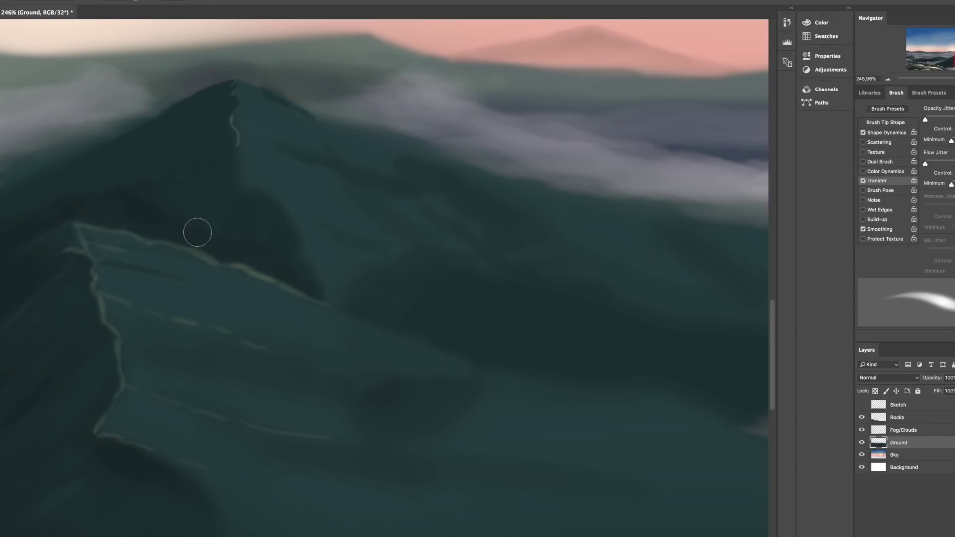
{"action": "scroll", "coordinate": [198, 233], "scroll_direction": "left", "scroll_amount": 5}
{"action": "scroll", "coordinate": [270, 101], "scroll_direction": "down", "scroll_amount": 5}
{"action": "key", "text": "bracketright"}
{"action": "key", "text": "bracketright"}
{"action": "key", "text": "bracketright"}
{"action": "key", "text": "bracketright"}
{"action": "key", "text": "bracketright"}
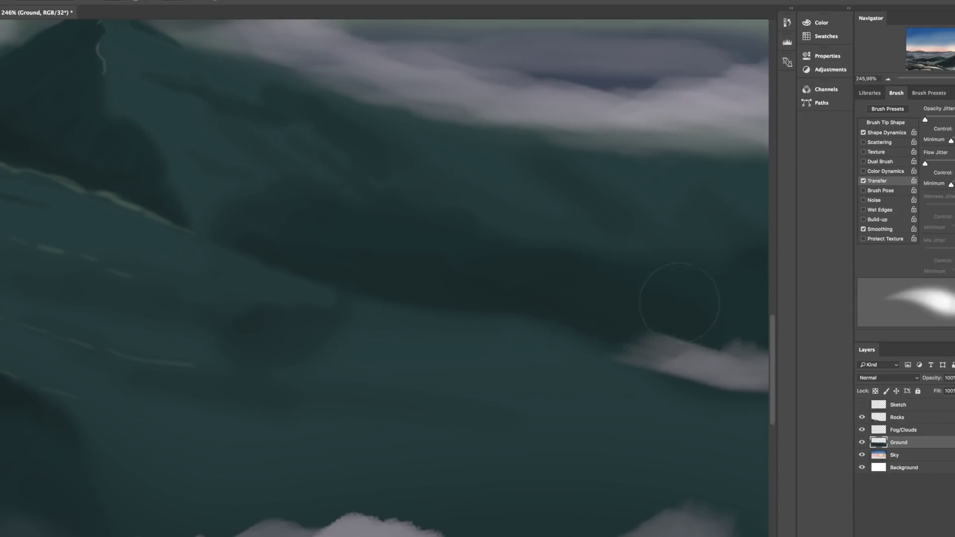
{"action": "scroll", "coordinate": [320, 229], "scroll_direction": "right", "scroll_amount": 5}
{"action": "scroll", "coordinate": [574, 202], "scroll_direction": "down", "scroll_amount": 10}
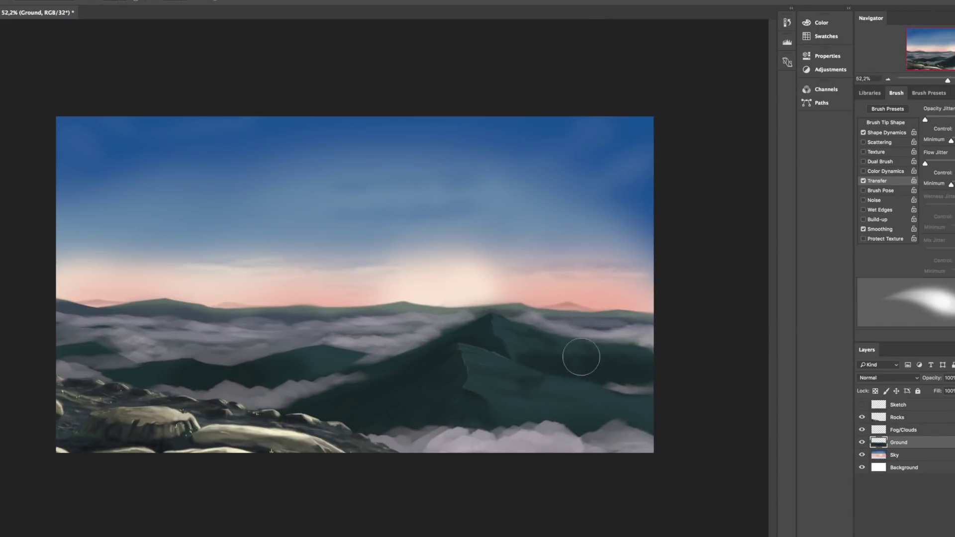
Confirm the dark teal, enlarge the brush, and bring up the Color Picker (H 187°, S 64%, B 75%)
{"action": "key", "text": "alt+shift+c"}
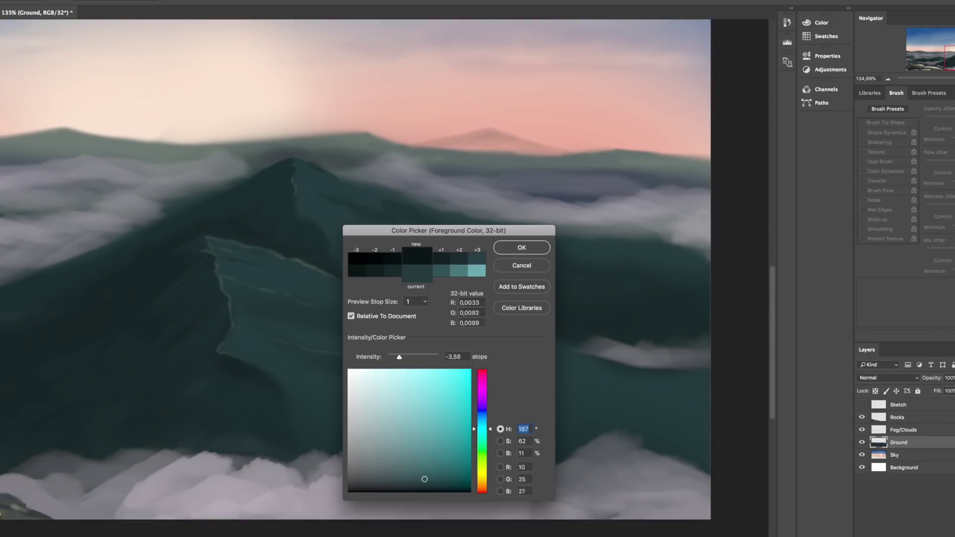
{"action": "key", "text": "Return"}
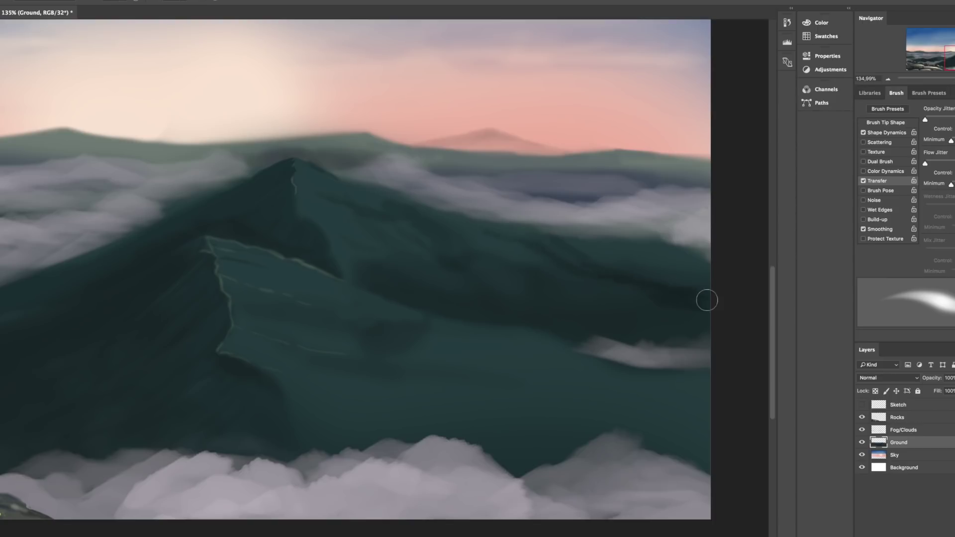
{"action": "left_click_drag", "start_coordinate": [508, 308], "coordinate": [570, 305]}
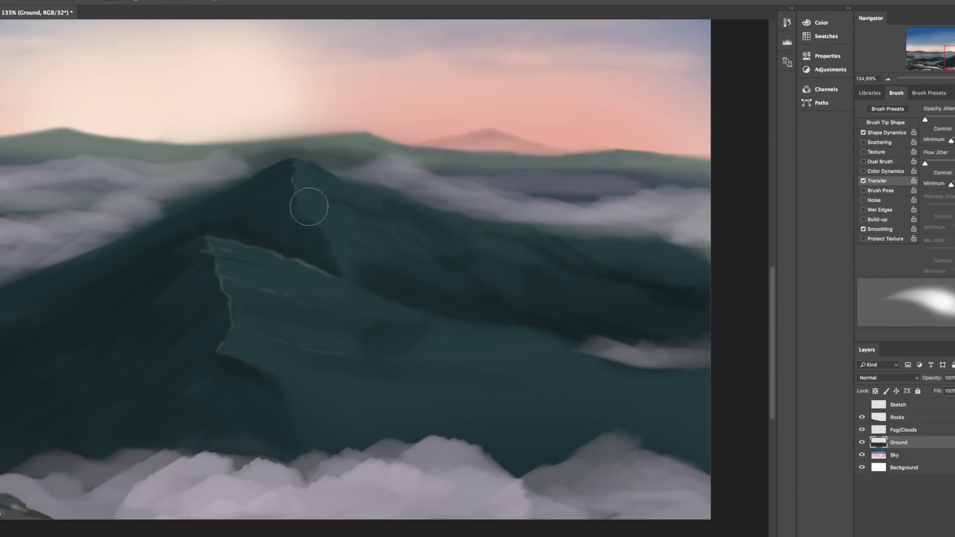
{"action": "scroll", "coordinate": [368, 239], "scroll_direction": "up", "scroll_amount": 5}
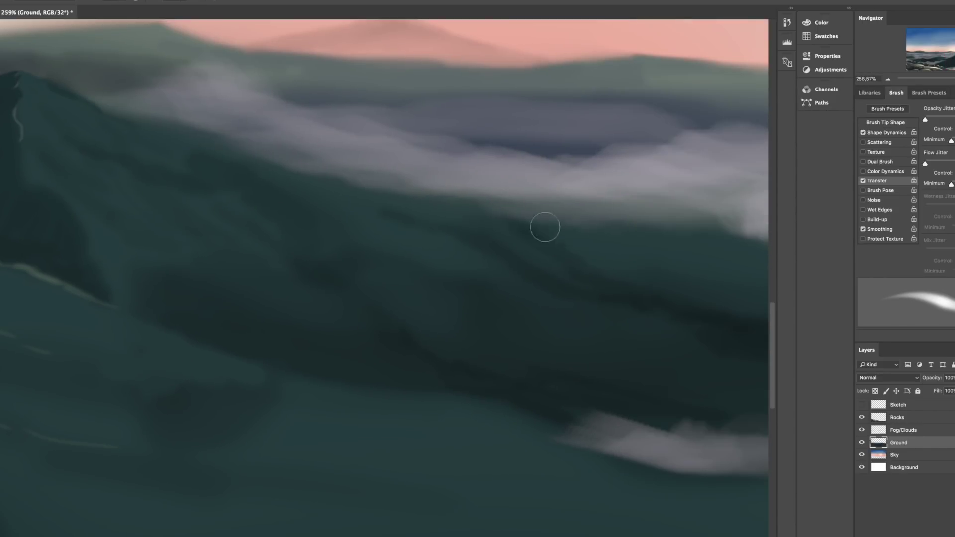
{"action": "key", "text": "F12"}
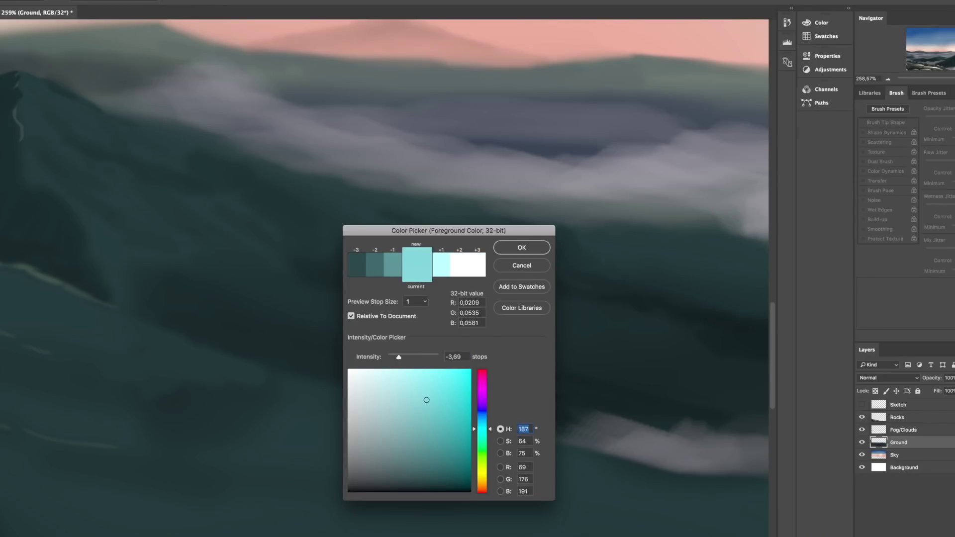
Uncheck Relative To Document and cancel the Color Picker, keeping the dark teal paint colour
{"action": "left_click", "coordinate": [352, 316]}
{"action": "left_click", "coordinate": [512, 262]}
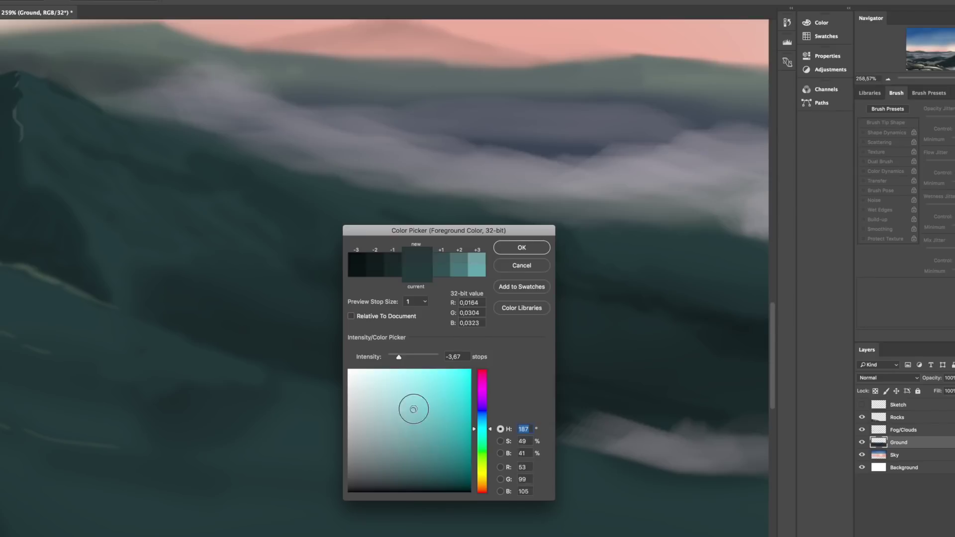
{"action": "left_click", "coordinate": [513, 262]}
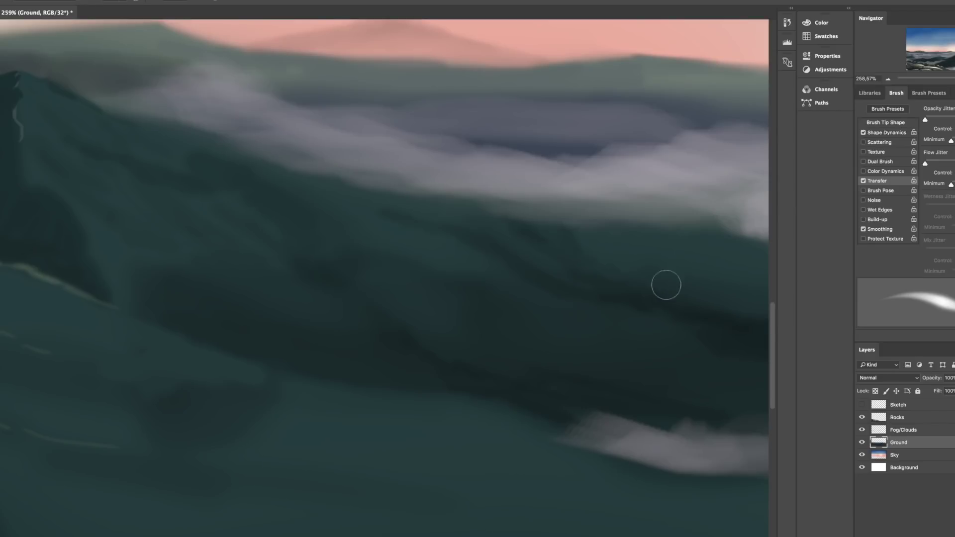
{"action": "scroll", "coordinate": [608, 301], "scroll_direction": "up", "scroll_amount": 5}
{"action": "scroll", "coordinate": [609, 301], "scroll_direction": "left", "scroll_amount": 4}
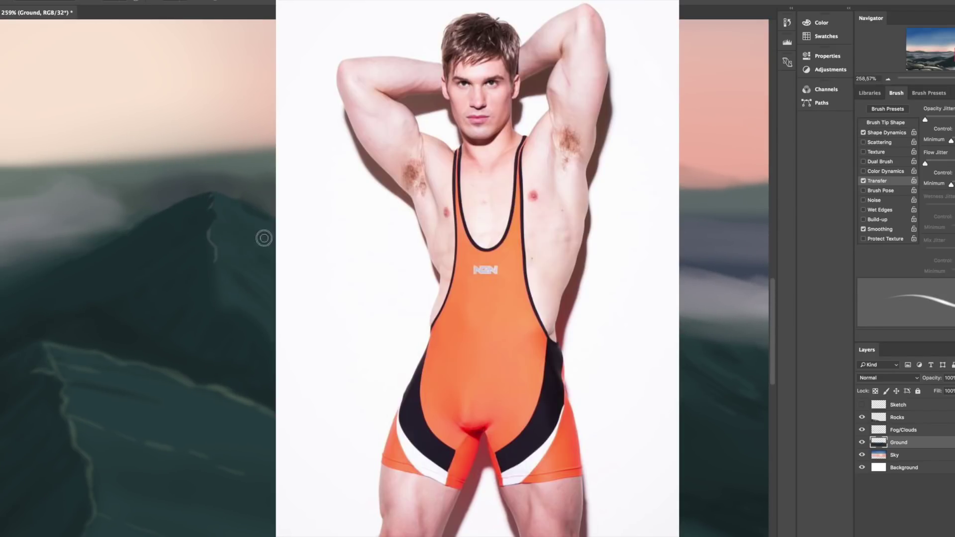
{"action": "scroll", "coordinate": [232, 233], "scroll_direction": "down", "scroll_amount": 3}
{"action": "scroll", "coordinate": [232, 234], "scroll_direction": "right", "scroll_amount": 3}
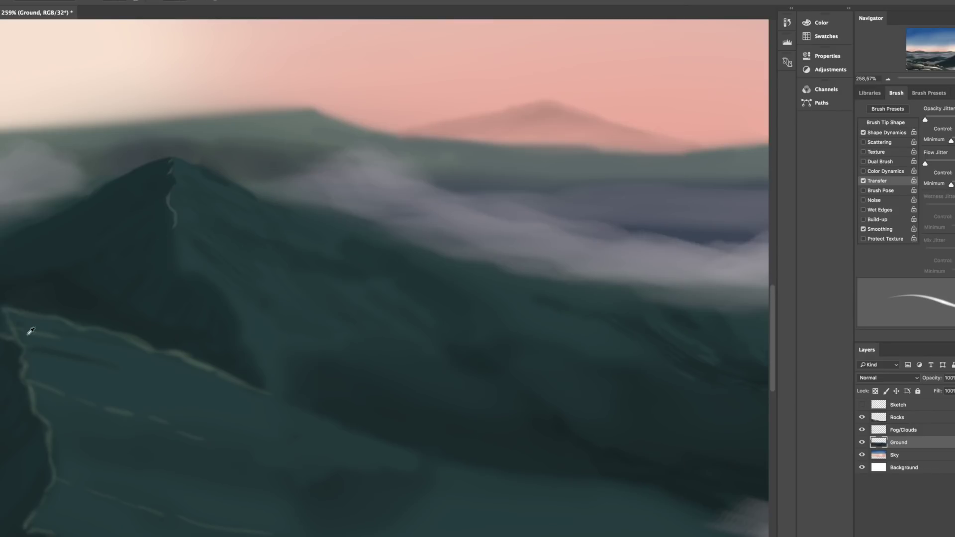
Paint two thin pale ridge lines down the mountain's right slope with a small brush
{"action": "scroll", "coordinate": [227, 271], "scroll_direction": "down", "scroll_amount": 3}
{"action": "scroll", "coordinate": [228, 271], "scroll_direction": "right", "scroll_amount": 5}
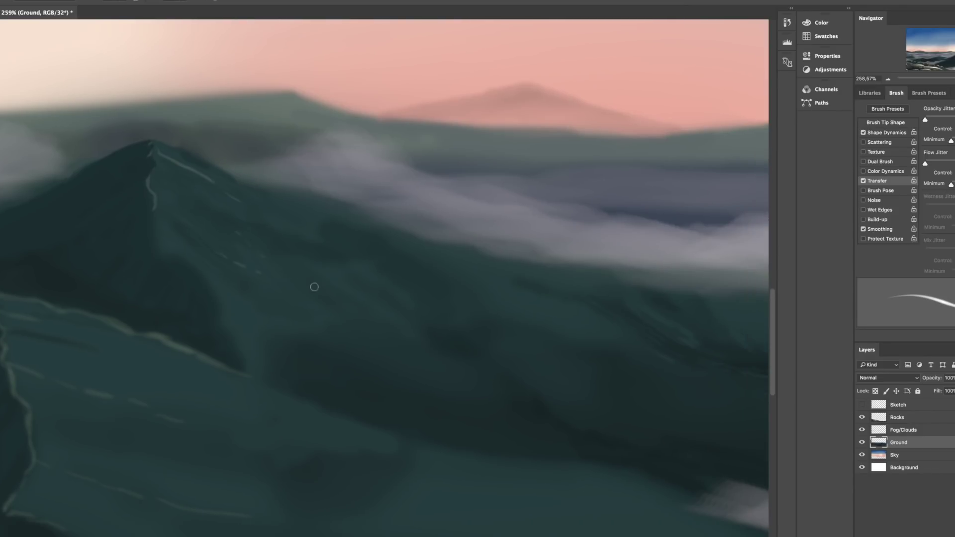
{"action": "key", "text": "bracketright"}
{"action": "key", "text": "bracketright"}
{"action": "key", "text": "bracketright"}
{"action": "key", "text": "bracketright"}
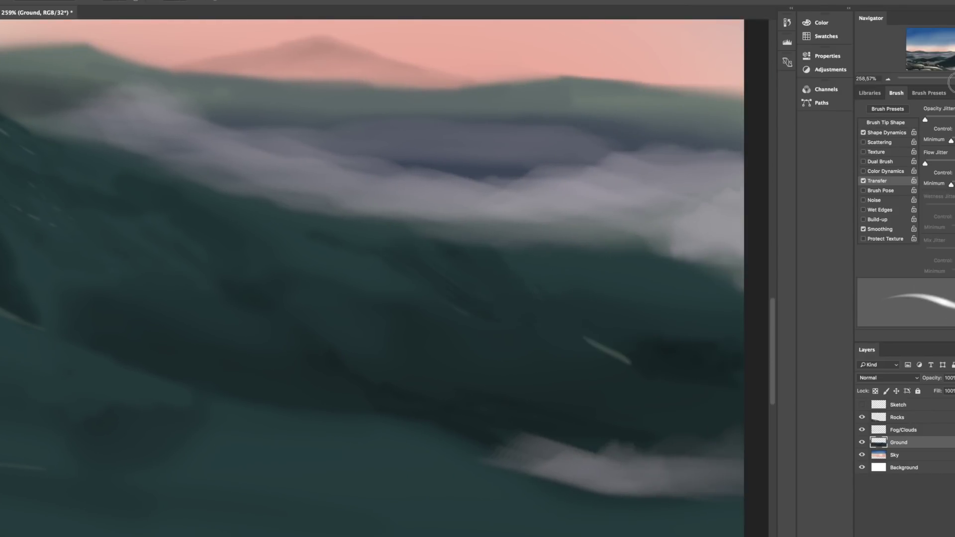
{"action": "scroll", "coordinate": [558, 296], "scroll_direction": "down", "scroll_amount": 3}
{"action": "key", "text": "bracketleft"}
{"action": "key", "text": "bracketleft"}
{"action": "key", "text": "bracketleft"}
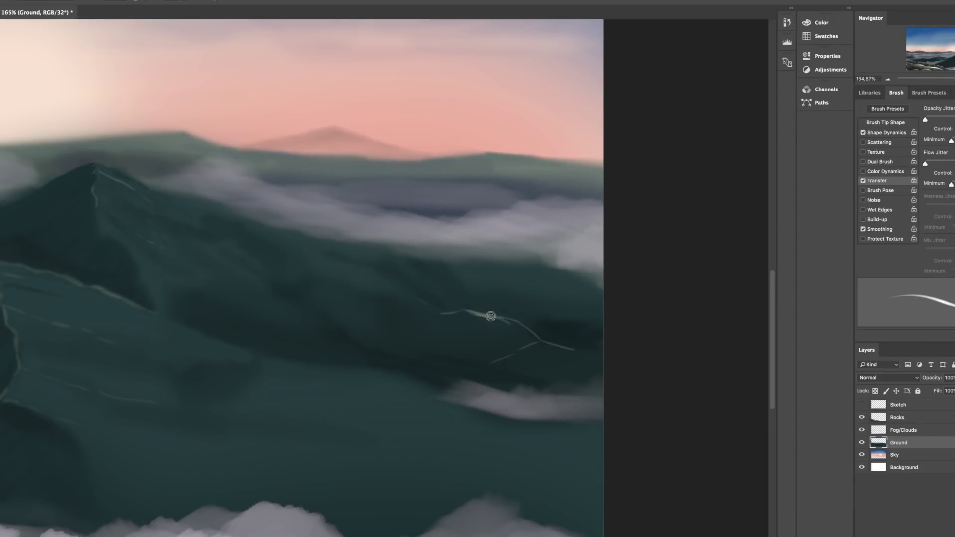
{"action": "scroll", "coordinate": [492, 316], "scroll_direction": "down", "scroll_amount": 5}
{"action": "scroll", "coordinate": [491, 317], "scroll_direction": "left", "scroll_amount": 5}
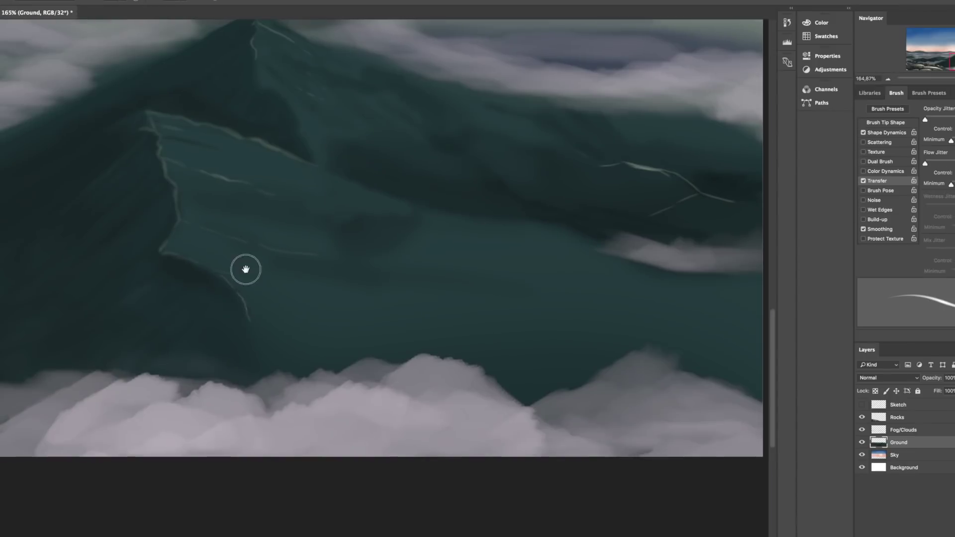
{"action": "scroll", "coordinate": [245, 269], "scroll_direction": "up", "scroll_amount": 3}
{"action": "scroll", "coordinate": [246, 269], "scroll_direction": "left", "scroll_amount": 3}
{"action": "scroll", "coordinate": [214, 189], "scroll_direction": "up", "scroll_amount": 3}
{"action": "scroll", "coordinate": [214, 189], "scroll_direction": "right", "scroll_amount": 1}
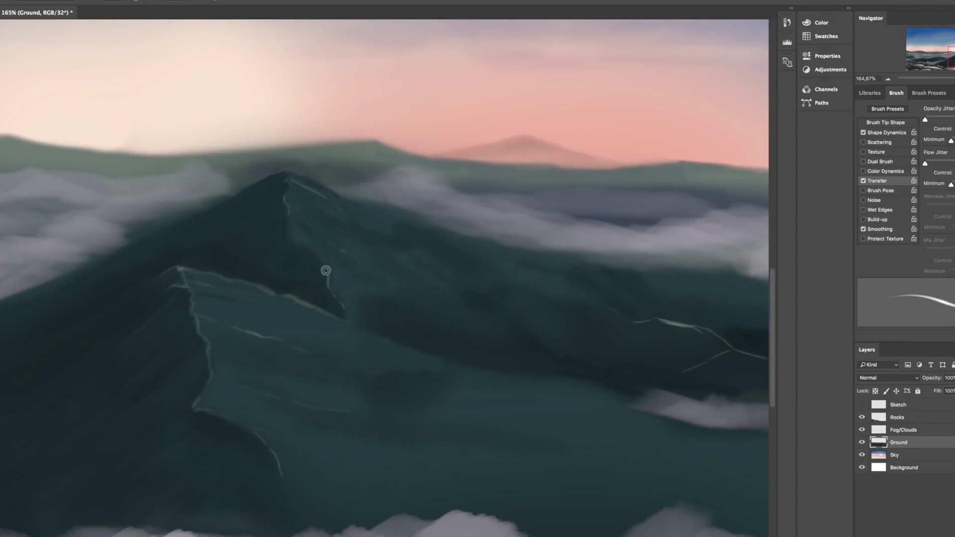
{"action": "scroll", "coordinate": [326, 270], "scroll_direction": "up", "scroll_amount": 2}
{"action": "scroll", "coordinate": [326, 270], "scroll_direction": "left", "scroll_amount": 3}
{"action": "scroll", "coordinate": [416, 273], "scroll_direction": "down", "scroll_amount": 10}
{"action": "scroll", "coordinate": [367, 252], "scroll_direction": "up", "scroll_amount": 5}
{"action": "left_click_drag", "start_coordinate": [571, 311], "coordinate": [506, 348]}
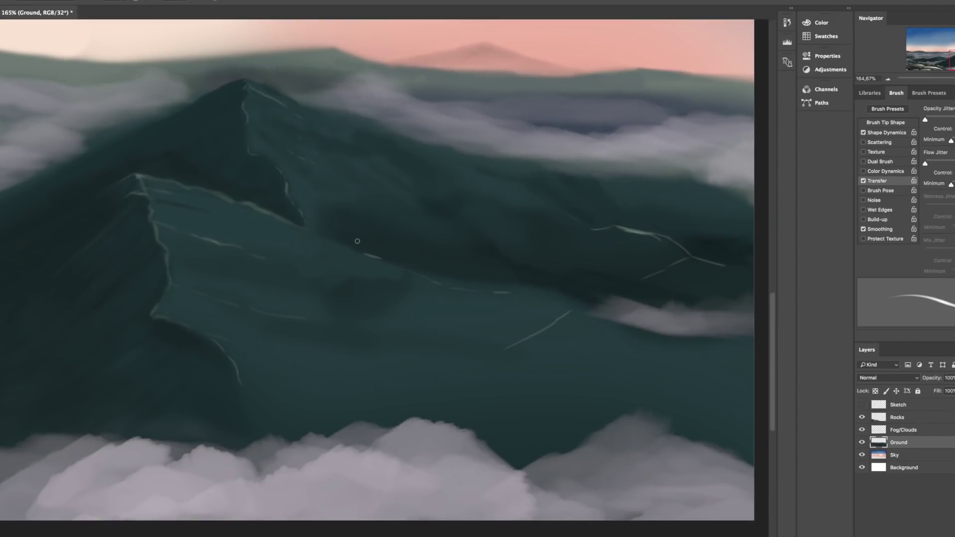
{"action": "left_click_drag", "start_coordinate": [575, 305], "coordinate": [642, 334]}
Adjust the brush size while moving over the lower-right slope toward the fog bank
{"action": "scroll", "coordinate": [598, 327], "scroll_direction": "down", "scroll_amount": 1}
{"action": "scroll", "coordinate": [599, 327], "scroll_direction": "right", "scroll_amount": 2}
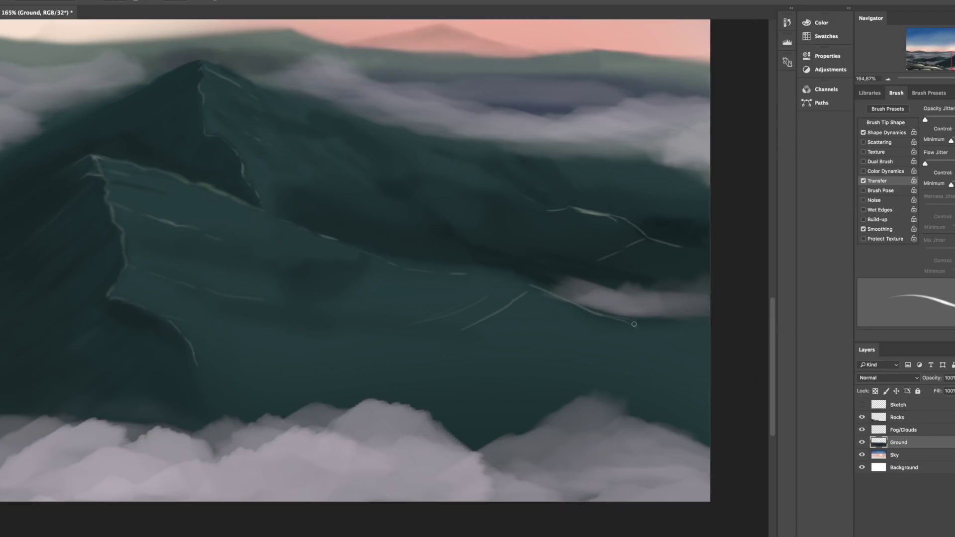
{"action": "scroll", "coordinate": [672, 348], "scroll_direction": "up", "scroll_amount": 1}
{"action": "scroll", "coordinate": [671, 348], "scroll_direction": "left", "scroll_amount": 2}
{"action": "scroll", "coordinate": [495, 362], "scroll_direction": "down", "scroll_amount": 3}
{"action": "scroll", "coordinate": [495, 362], "scroll_direction": "right", "scroll_amount": 4}
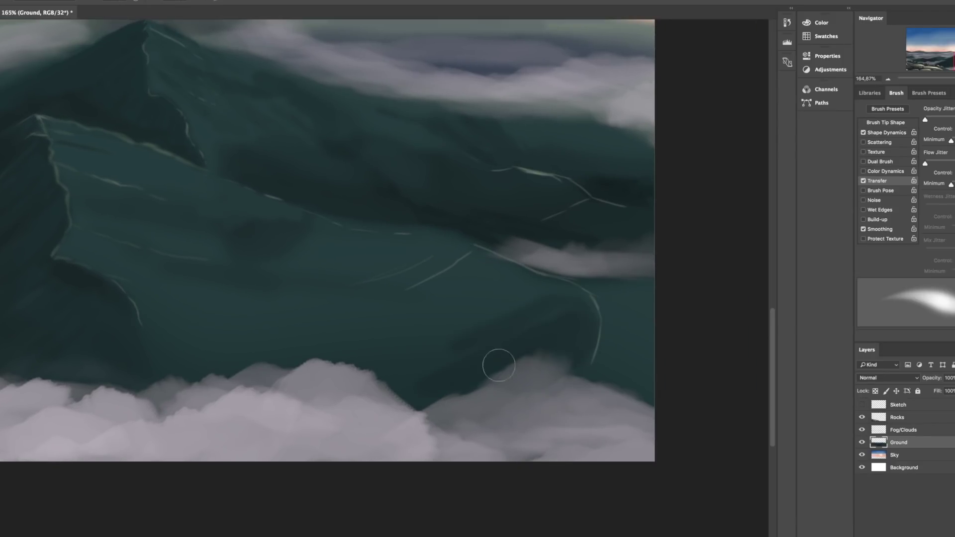
{"action": "scroll", "coordinate": [388, 293], "scroll_direction": "up", "scroll_amount": 2}
{"action": "scroll", "coordinate": [388, 292], "scroll_direction": "left", "scroll_amount": 5}
{"action": "key", "text": "bracketright"}
{"action": "key", "text": "bracketright"}
{"action": "key", "text": "bracketright"}
{"action": "key", "text": "bracketright"}
{"action": "key", "text": "bracketright"}
{"action": "key", "text": "bracketright"}
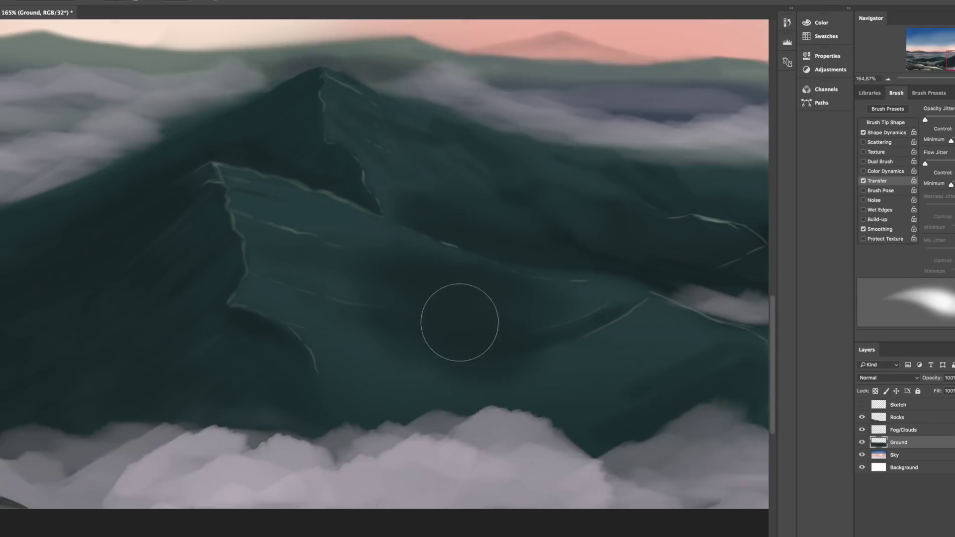
{"action": "scroll", "coordinate": [566, 416], "scroll_direction": "right", "scroll_amount": 5}
{"action": "scroll", "coordinate": [566, 416], "scroll_direction": "up", "scroll_amount": 1}
{"action": "key", "text": "bracketleft"}
{"action": "key", "text": "bracketleft"}
{"action": "key", "text": "bracketleft"}
{"action": "key", "text": "bracketleft"}
{"action": "key", "text": "bracketleft"}
{"action": "scroll", "coordinate": [454, 344], "scroll_direction": "left", "scroll_amount": 2}
{"action": "scroll", "coordinate": [455, 343], "scroll_direction": "up", "scroll_amount": 1}
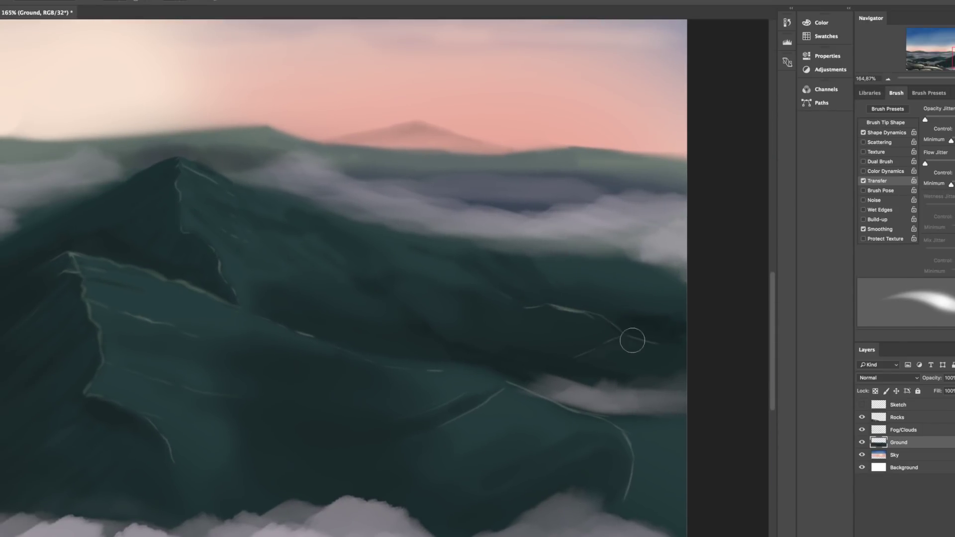
{"action": "scroll", "coordinate": [554, 409], "scroll_direction": "down", "scroll_amount": 5}
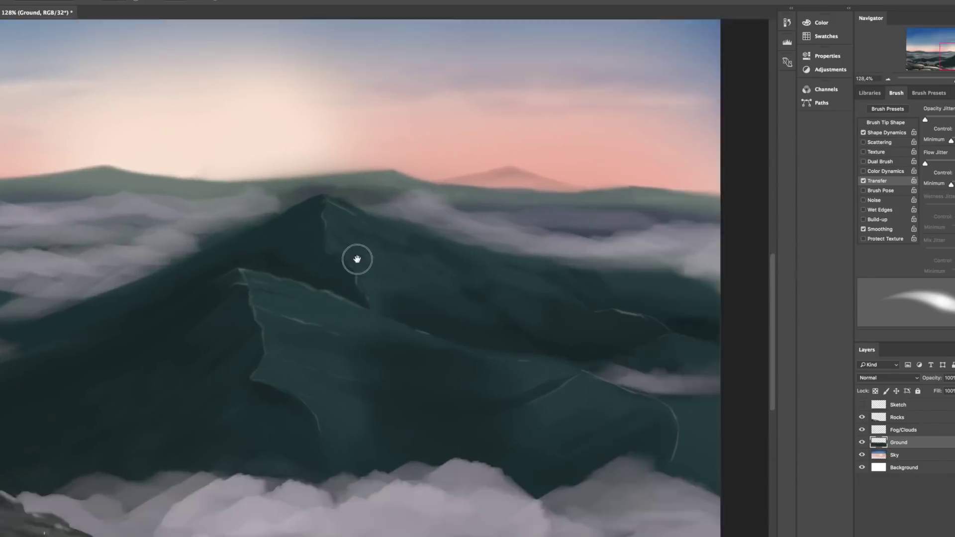
{"action": "scroll", "coordinate": [357, 259], "scroll_direction": "right", "scroll_amount": 5}
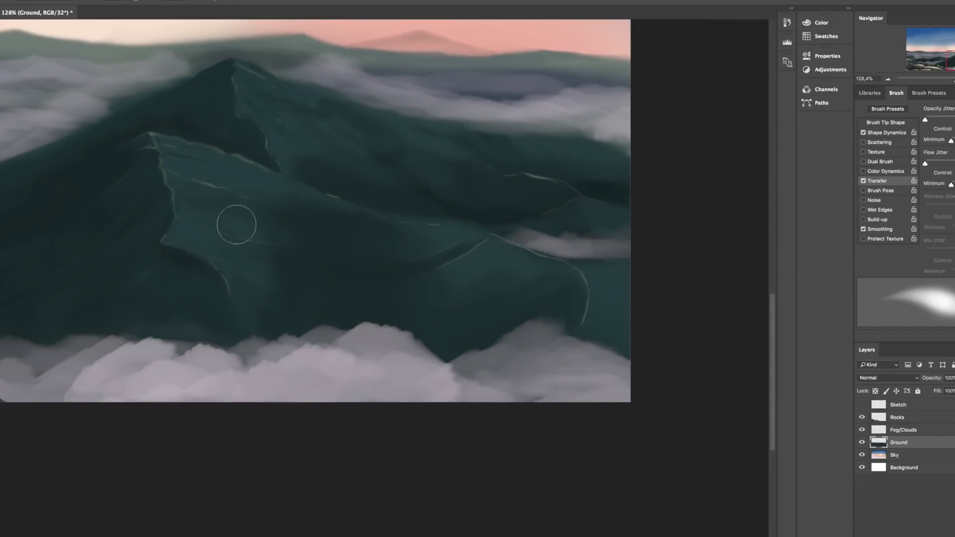
Confirm a new paint colour in the Foreground Color Picker and make the brush much larger
{"action": "scroll", "coordinate": [237, 225], "scroll_direction": "left", "scroll_amount": 5}
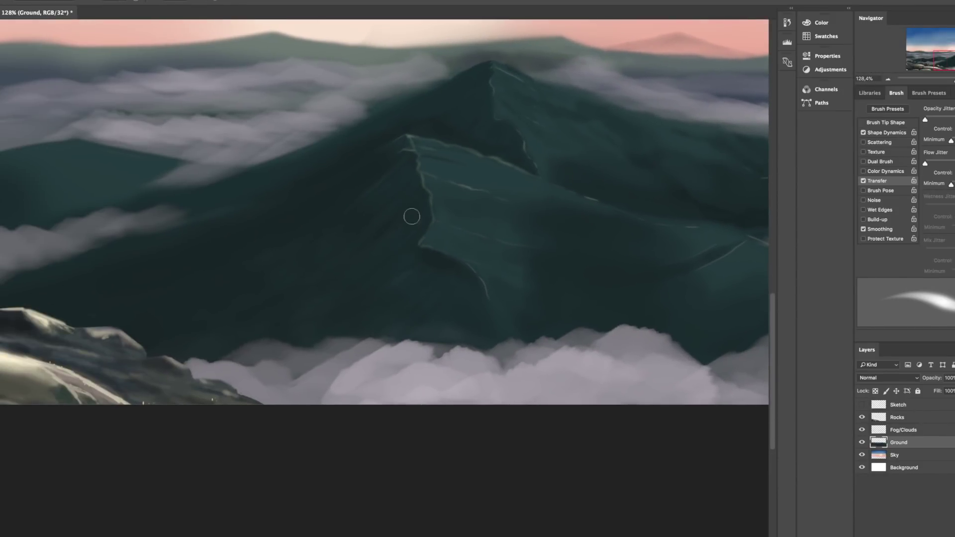
{"action": "key", "text": "."}
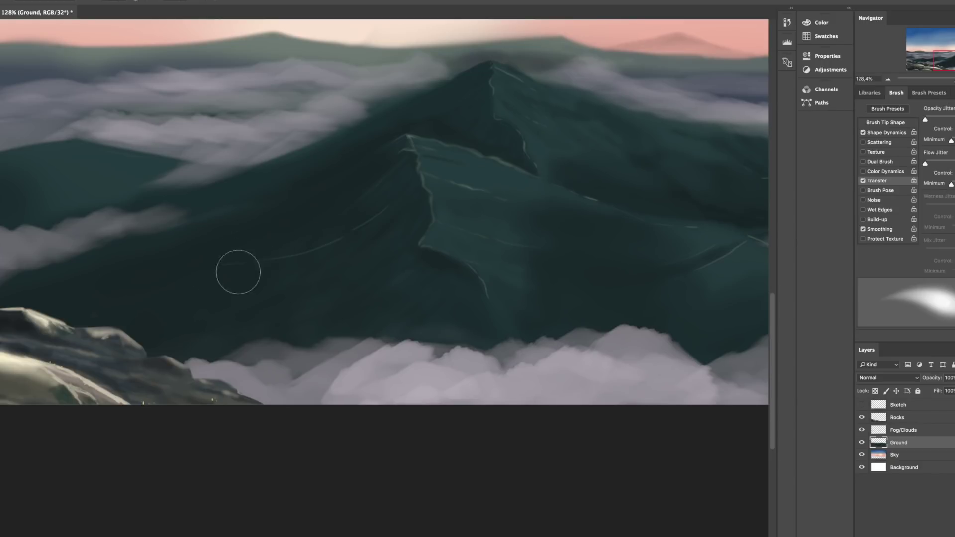
{"action": "scroll", "coordinate": [516, 279], "scroll_direction": "up", "scroll_amount": 5}
{"action": "key", "text": "Return"}
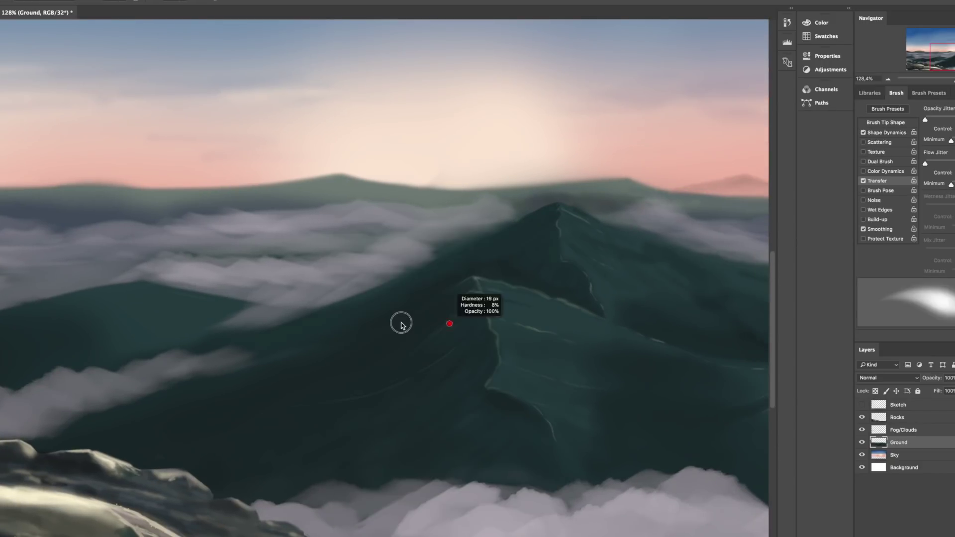
{"action": "key", "text": "bracketright"}
{"action": "key", "text": "bracketright"}
{"action": "key", "text": "bracketright"}
{"action": "key", "text": "bracketright"}
{"action": "scroll", "coordinate": [415, 268], "scroll_direction": "right", "scroll_amount": 2}
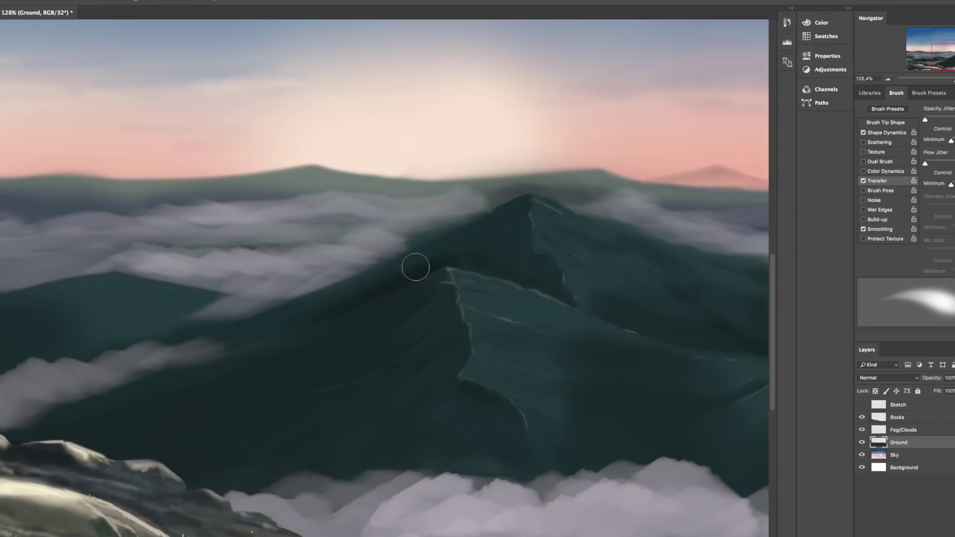
{"action": "scroll", "coordinate": [484, 242], "scroll_direction": "right", "scroll_amount": 8}
{"action": "scroll", "coordinate": [526, 291], "scroll_direction": "right", "scroll_amount": 6}
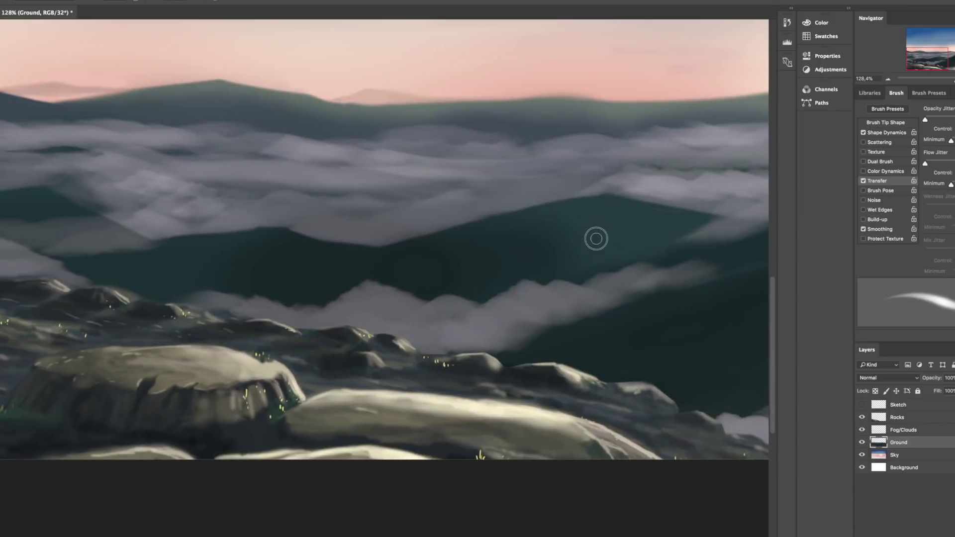
Paint dark shading below the distant mountain peak, narrowing then re-enlarging the brush
{"action": "mouse_move", "coordinate": [597, 239]}
{"action": "left_mouse_down"}
{"action": "mouse_move", "coordinate": [551, 278]}
{"action": "mouse_move", "coordinate": [598, 229]}
{"action": "mouse_move", "coordinate": [576, 241]}
{"action": "left_mouse_up"}
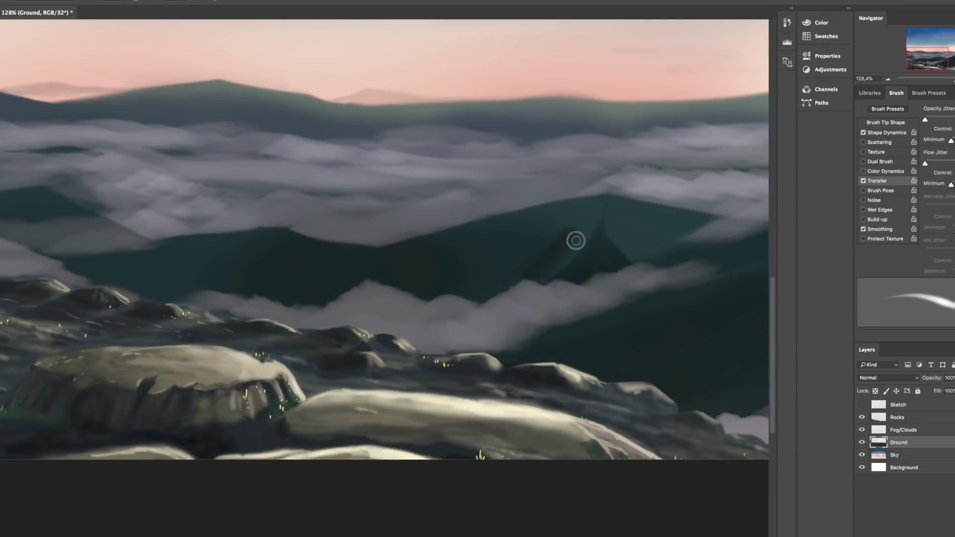
{"action": "scroll", "coordinate": [488, 249], "scroll_direction": "right", "scroll_amount": 2}
{"action": "left_click_drag", "start_coordinate": [518, 229], "coordinate": [513, 228]}
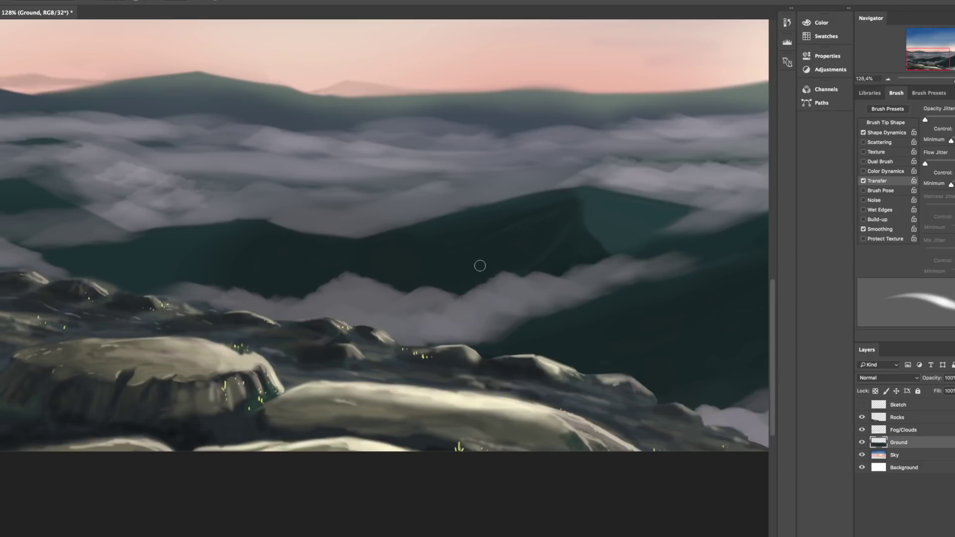
{"action": "key", "text": "bracketright"}
{"action": "key", "text": "bracketright"}
{"action": "key", "text": "bracketright"}
{"action": "scroll", "coordinate": [512, 224], "scroll_direction": "up", "scroll_amount": 5}
{"action": "scroll", "coordinate": [512, 224], "scroll_direction": "right", "scroll_amount": 8}
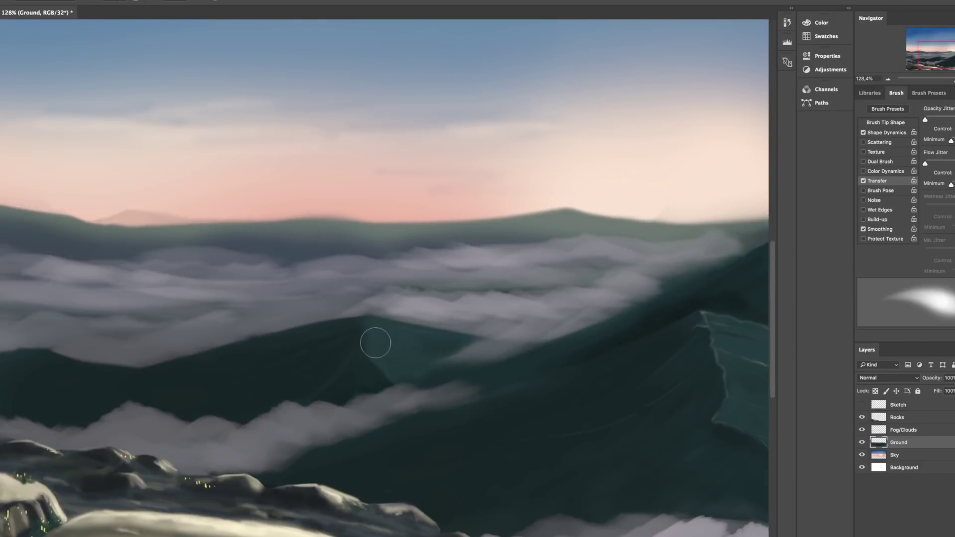
Use the H bird's-eye view to see the whole painting, then zoom back onto the central peak
{"action": "scroll", "coordinate": [277, 352], "scroll_direction": "left", "scroll_amount": 10}
{"action": "scroll", "coordinate": [270, 358], "scroll_direction": "left", "scroll_amount": 8}
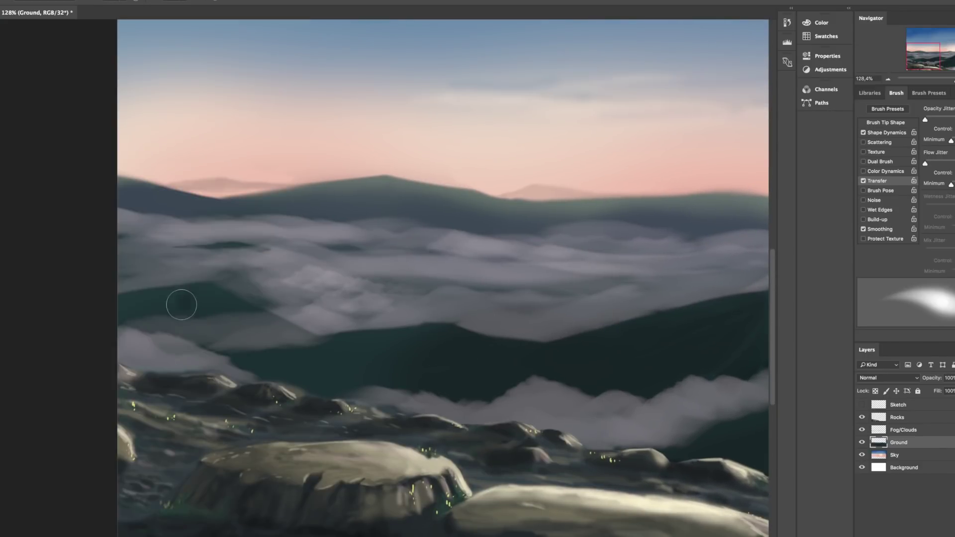
{"action": "scroll", "coordinate": [454, 266], "scroll_direction": "down", "scroll_amount": 2}
{"action": "scroll", "coordinate": [454, 266], "scroll_direction": "right", "scroll_amount": 2}
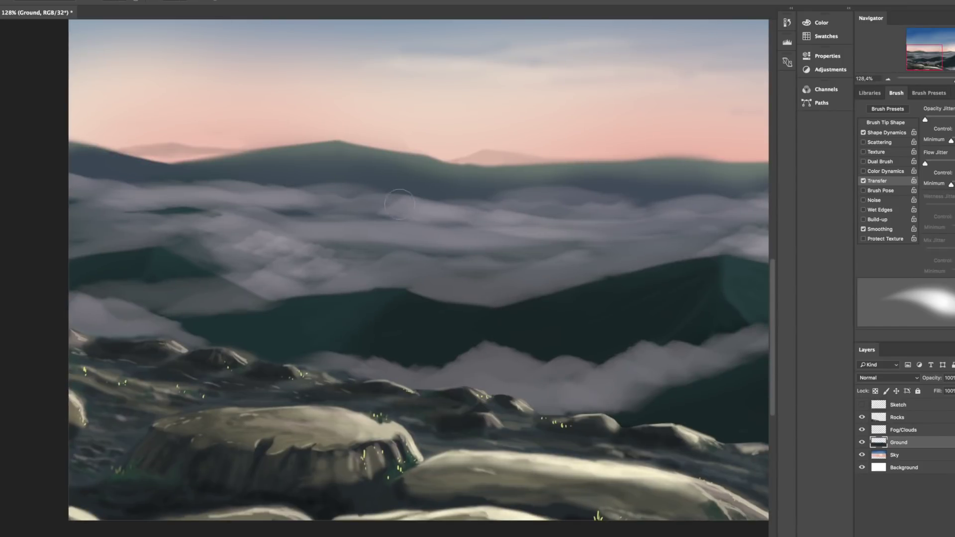
{"action": "scroll", "coordinate": [315, 315], "scroll_direction": "down", "scroll_amount": 2}
{"action": "scroll", "coordinate": [316, 315], "scroll_direction": "up", "scroll_amount": 5}
{"action": "scroll", "coordinate": [316, 316], "scroll_direction": "left", "scroll_amount": 5}
{"action": "scroll", "coordinate": [418, 402], "scroll_direction": "right", "scroll_amount": 4}
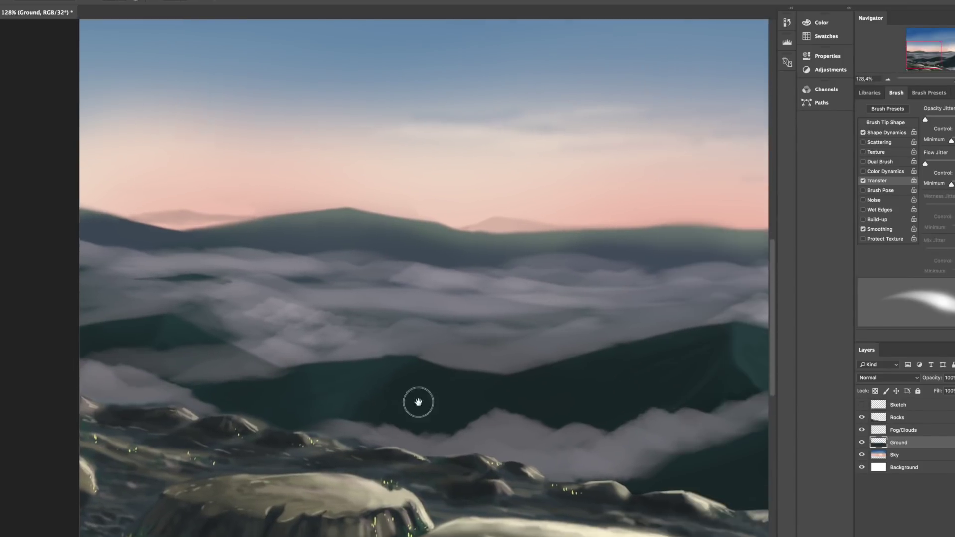
{"action": "scroll", "coordinate": [419, 402], "scroll_direction": "right", "scroll_amount": 3}
{"action": "scroll", "coordinate": [419, 402], "scroll_direction": "down", "scroll_amount": 2}
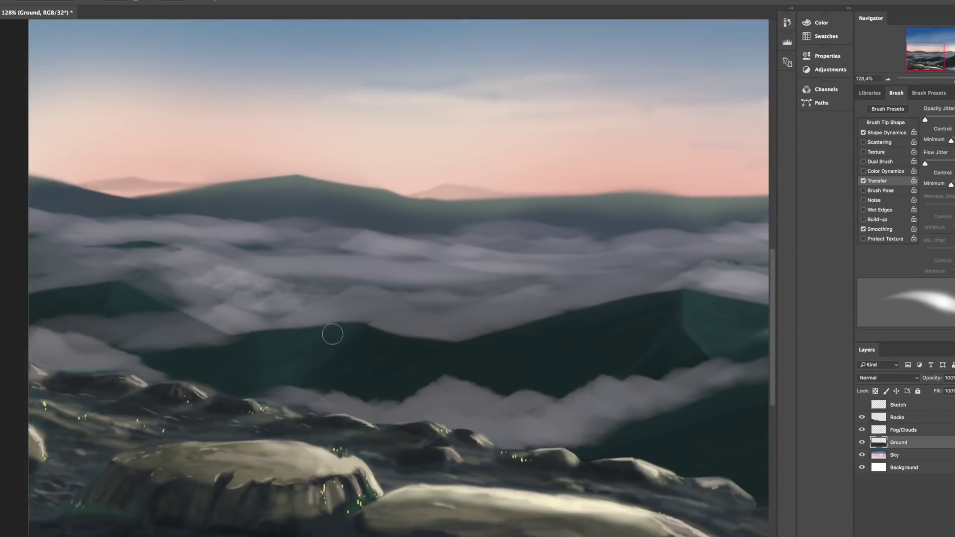
{"action": "key", "text": "h"}
{"action": "left_click_drag", "start_coordinate": [332, 335], "coordinate": [485, 334]}
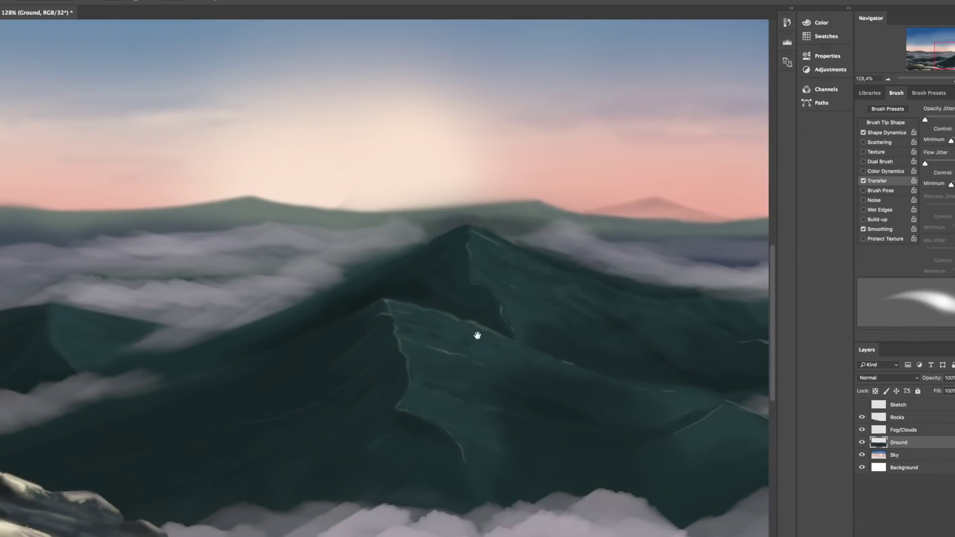
Sample a teal colour from the mountain slope as the paint colour, with a smaller brush
{"action": "scroll", "coordinate": [478, 336], "scroll_direction": "up", "scroll_amount": 1}
{"action": "key", "text": "b"}
{"action": "scroll", "coordinate": [499, 407], "scroll_direction": "right", "scroll_amount": 4}
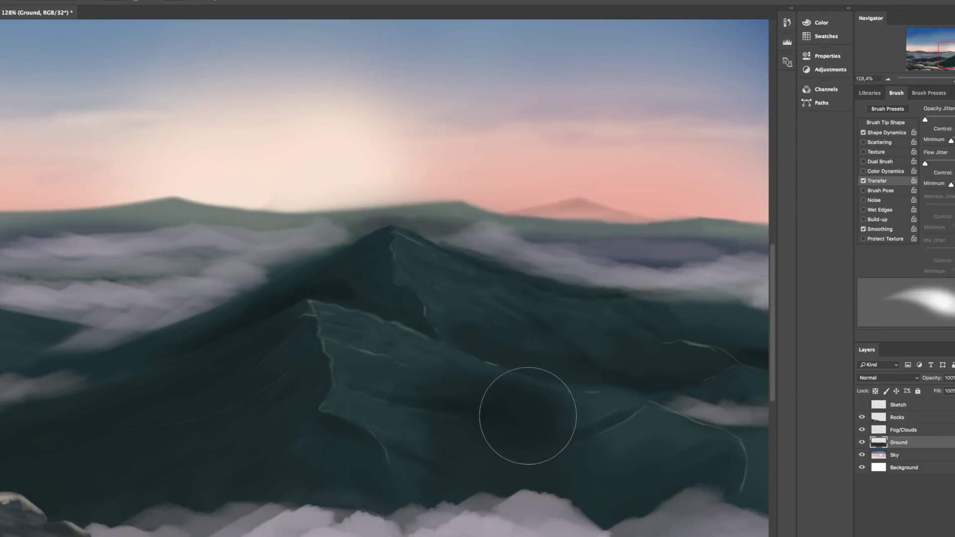
{"action": "scroll", "coordinate": [528, 416], "scroll_direction": "right", "scroll_amount": 4}
{"action": "scroll", "coordinate": [528, 416], "scroll_direction": "down", "scroll_amount": 2}
{"action": "key", "text": "bracketleft"}
{"action": "key", "text": "bracketleft"}
{"action": "key", "text": "bracketleft"}
{"action": "key", "text": "bracketleft"}
{"action": "key", "text": "bracketleft"}
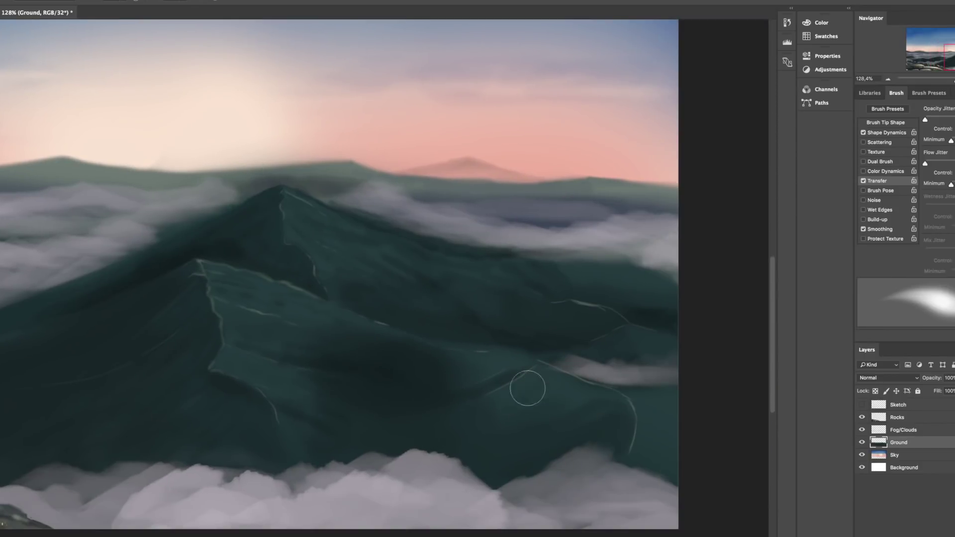
{"action": "left_click", "coordinate": [285, 325], "text": "alt"}
{"action": "key", "text": "Return"}
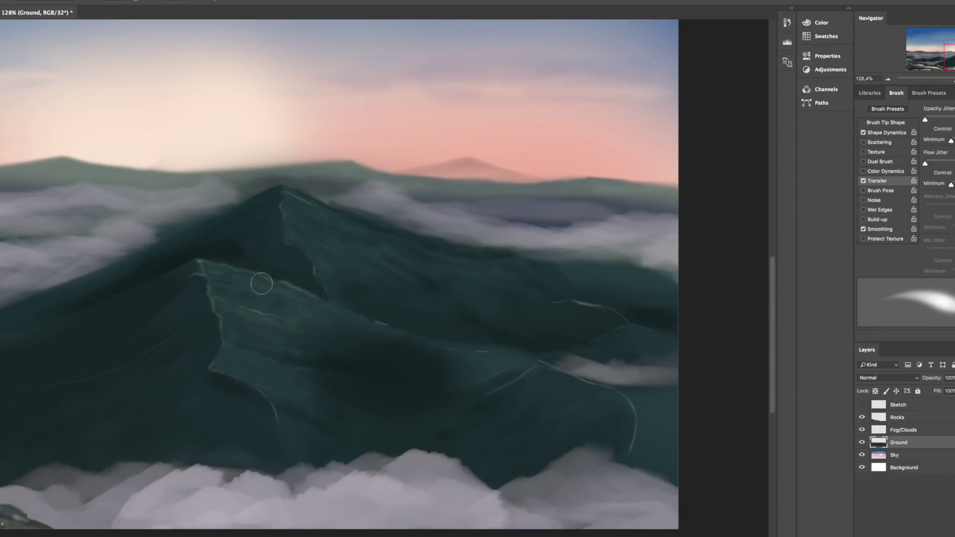
Enlarge the brush about threefold, then shrink it again for finer strokes
{"action": "scroll", "coordinate": [261, 284], "scroll_direction": "up", "scroll_amount": 2}
{"action": "scroll", "coordinate": [359, 273], "scroll_direction": "down", "scroll_amount": 1}
{"action": "scroll", "coordinate": [267, 367], "scroll_direction": "left", "scroll_amount": 12}
{"action": "key", "text": "bracketright"}
{"action": "key", "text": "bracketright"}
{"action": "key", "text": "bracketright"}
{"action": "key", "text": "bracketright"}
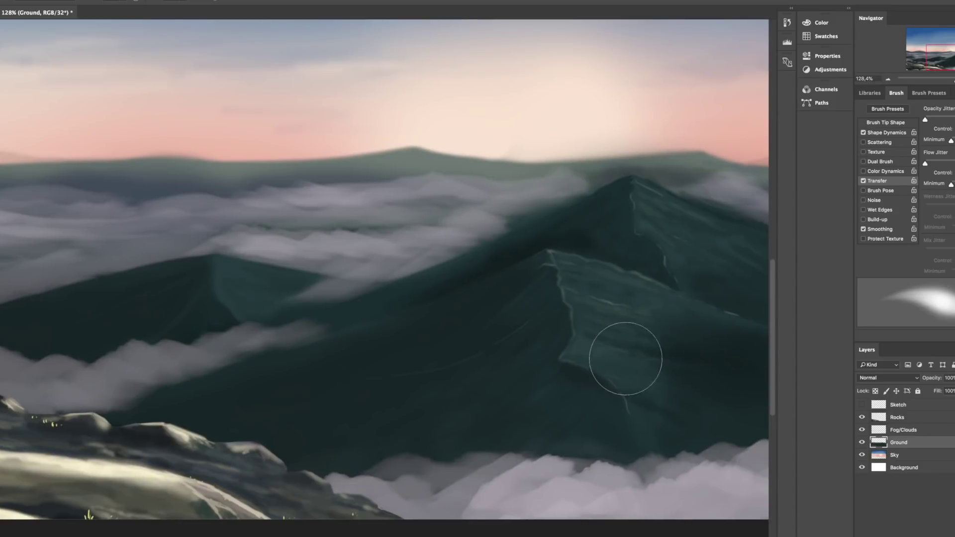
{"action": "scroll", "coordinate": [626, 358], "scroll_direction": "right", "scroll_amount": 4}
{"action": "scroll", "coordinate": [625, 358], "scroll_direction": "down", "scroll_amount": 2}
{"action": "scroll", "coordinate": [555, 288], "scroll_direction": "right", "scroll_amount": 4}
{"action": "key", "text": "bracketleft"}
{"action": "key", "text": "bracketleft"}
{"action": "key", "text": "bracketleft"}
{"action": "key", "text": "bracketleft"}
Zoom out and shift the view toward the left-side mountains and rocks
{"action": "scroll", "coordinate": [437, 367], "scroll_direction": "up", "scroll_amount": 2}
{"action": "scroll", "coordinate": [527, 367], "scroll_direction": "down", "scroll_amount": 1}
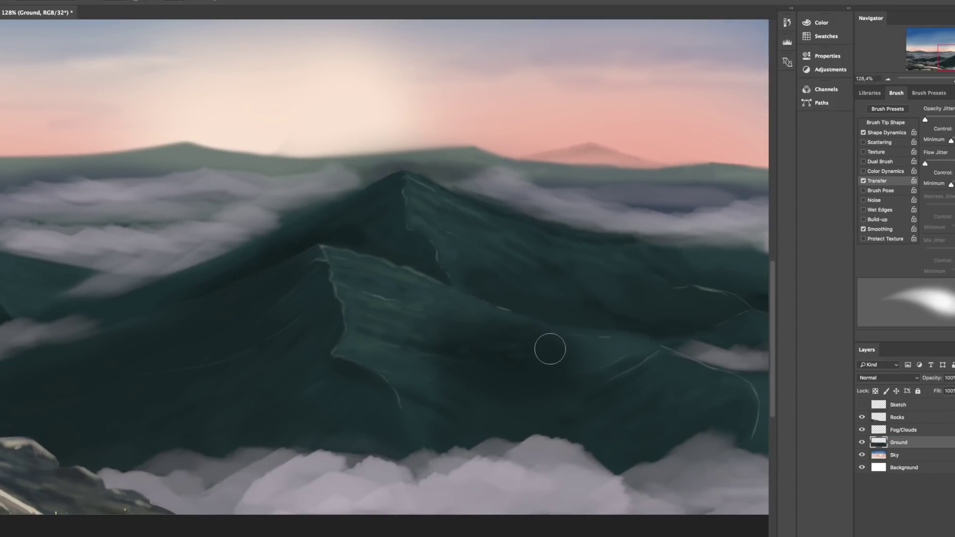
{"action": "scroll", "coordinate": [578, 348], "scroll_direction": "up", "scroll_amount": 1}
{"action": "scroll", "coordinate": [467, 303], "scroll_direction": "left", "scroll_amount": 3}
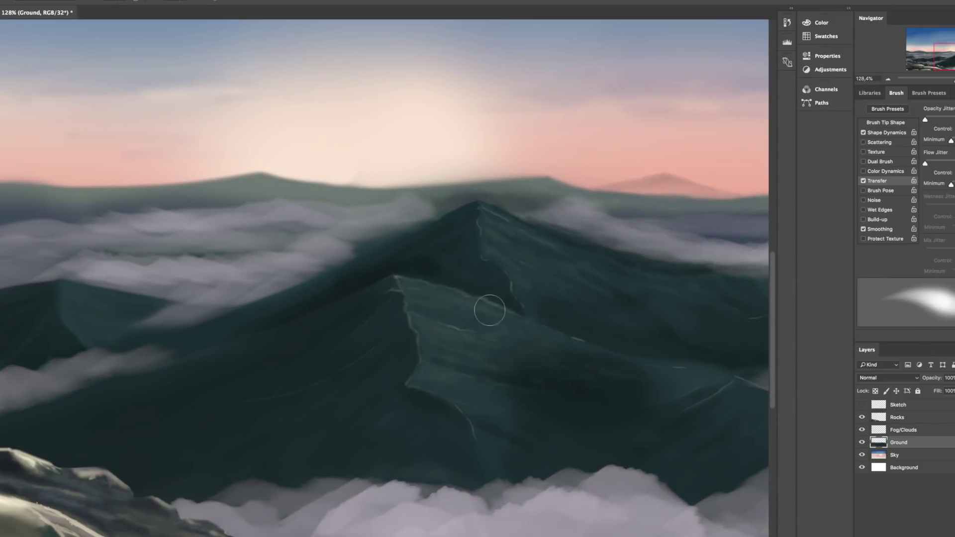
{"action": "scroll", "coordinate": [490, 310], "scroll_direction": "down", "scroll_amount": 2}
{"action": "scroll", "coordinate": [460, 282], "scroll_direction": "left", "scroll_amount": 2}
{"action": "scroll", "coordinate": [461, 282], "scroll_direction": "up", "scroll_amount": 1}
{"action": "scroll", "coordinate": [390, 317], "scroll_direction": "left", "scroll_amount": 3}
{"action": "scroll", "coordinate": [366, 318], "scroll_direction": "right", "scroll_amount": 2}
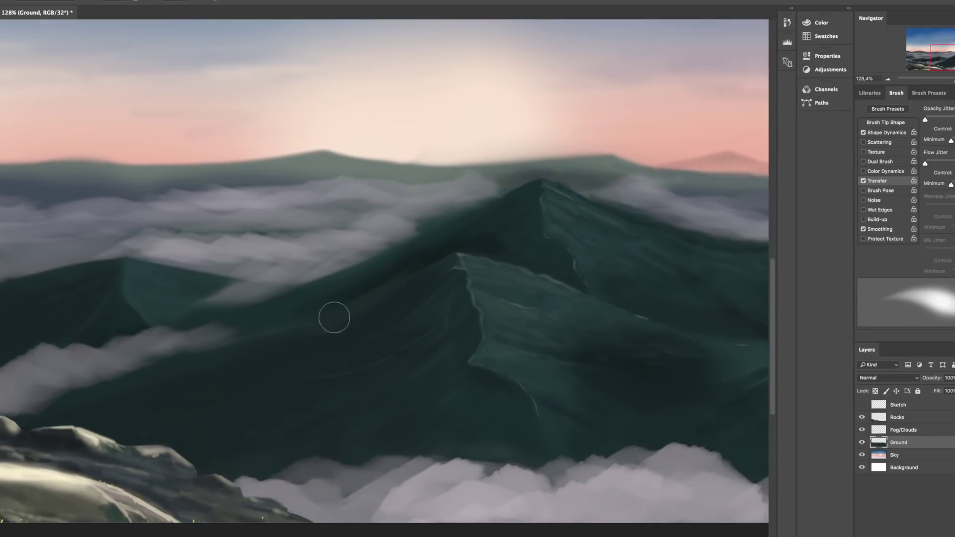
{"action": "scroll", "coordinate": [333, 318], "scroll_direction": "left", "scroll_amount": 3}
{"action": "scroll", "coordinate": [360, 441], "scroll_direction": "right", "scroll_amount": 4}
{"action": "left_click_drag", "start_coordinate": [954, 81], "coordinate": [954, 81]}
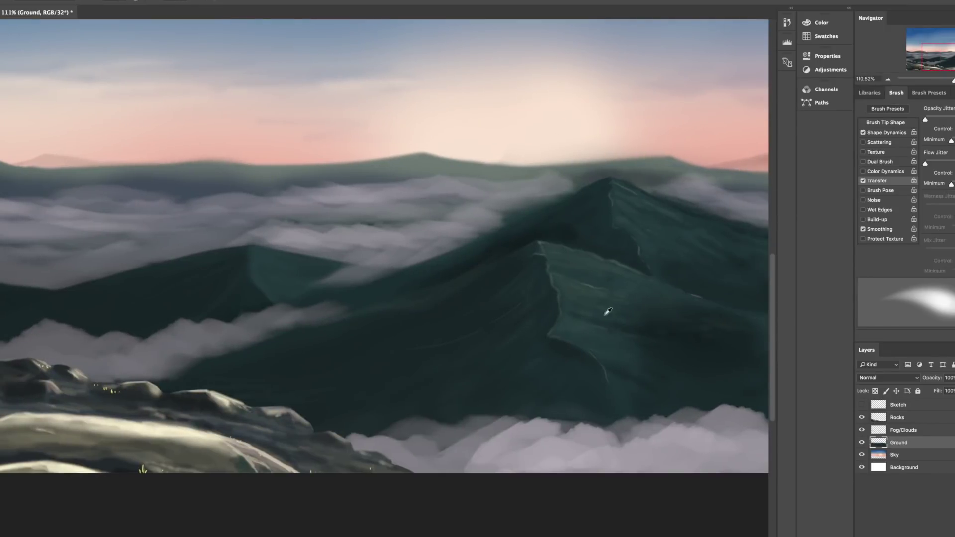
{"action": "left_click_drag", "start_coordinate": [558, 255], "coordinate": [651, 284]}
Try smaller and larger brush sizes, ending at about a third of the size
{"action": "key", "text": "bracketleft"}
{"action": "key", "text": "bracketleft"}
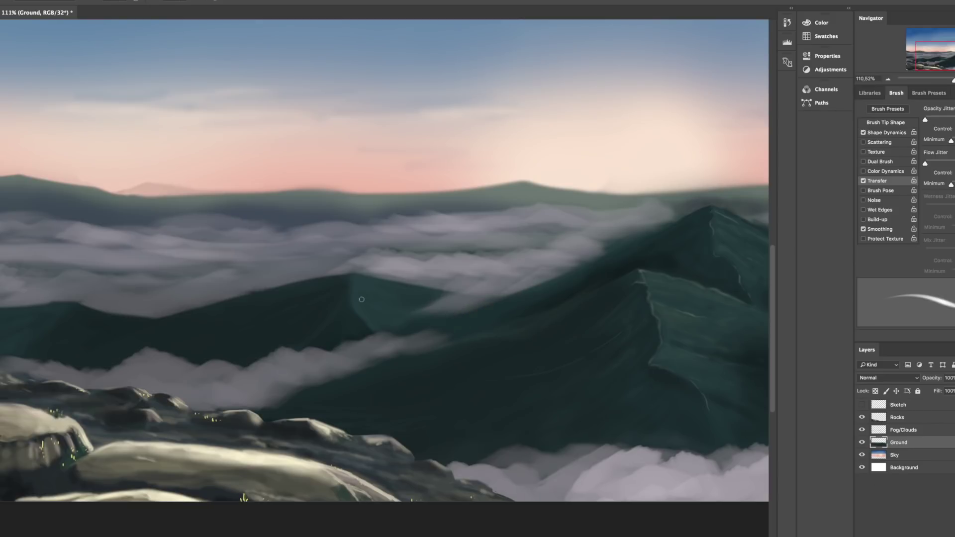
{"action": "scroll", "coordinate": [378, 313], "scroll_direction": "left", "scroll_amount": 2}
{"action": "scroll", "coordinate": [94, 261], "scroll_direction": "left", "scroll_amount": 5}
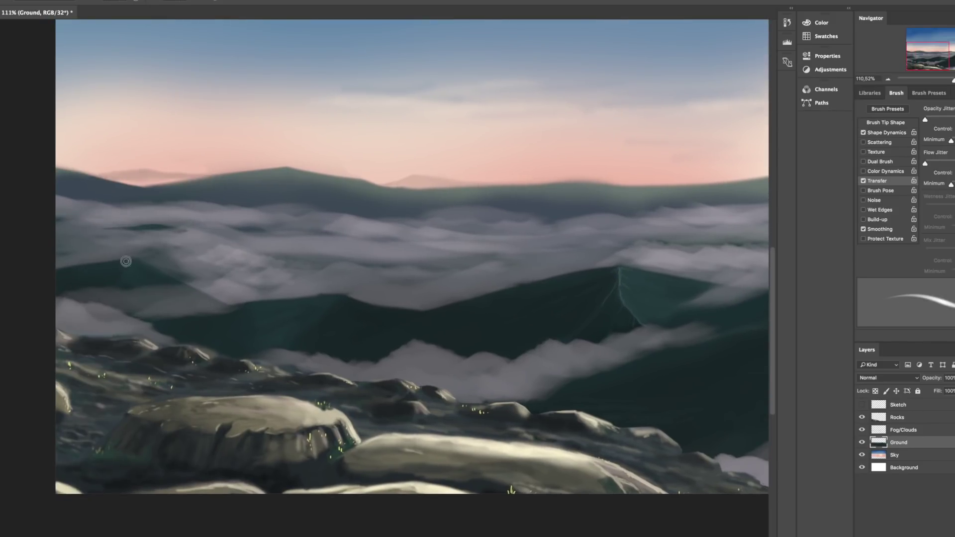
{"action": "scroll", "coordinate": [435, 301], "scroll_direction": "right", "scroll_amount": 8}
{"action": "scroll", "coordinate": [434, 300], "scroll_direction": "down", "scroll_amount": 3}
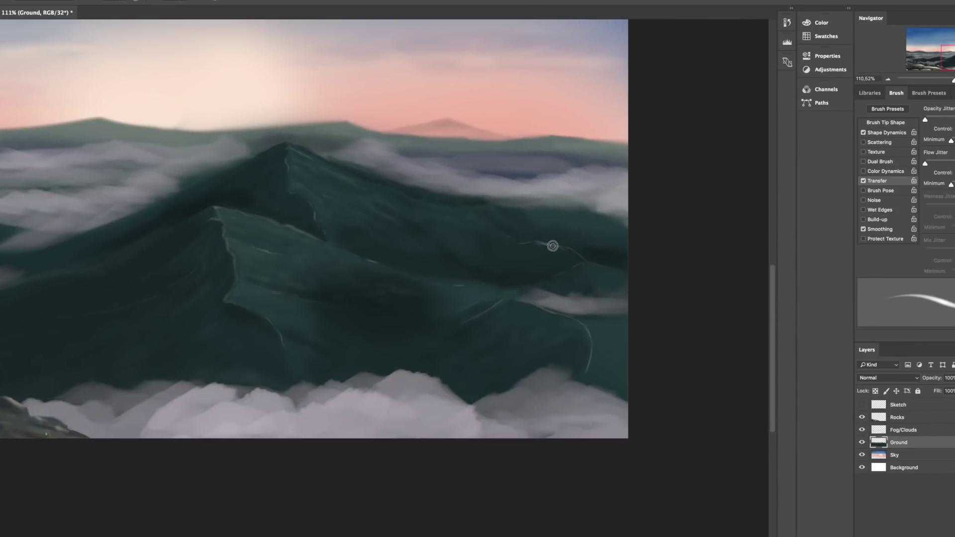
{"action": "key", "text": "bracketright"}
{"action": "key", "text": "bracketright"}
{"action": "key", "text": "bracketright"}
{"action": "key", "text": "bracketright"}
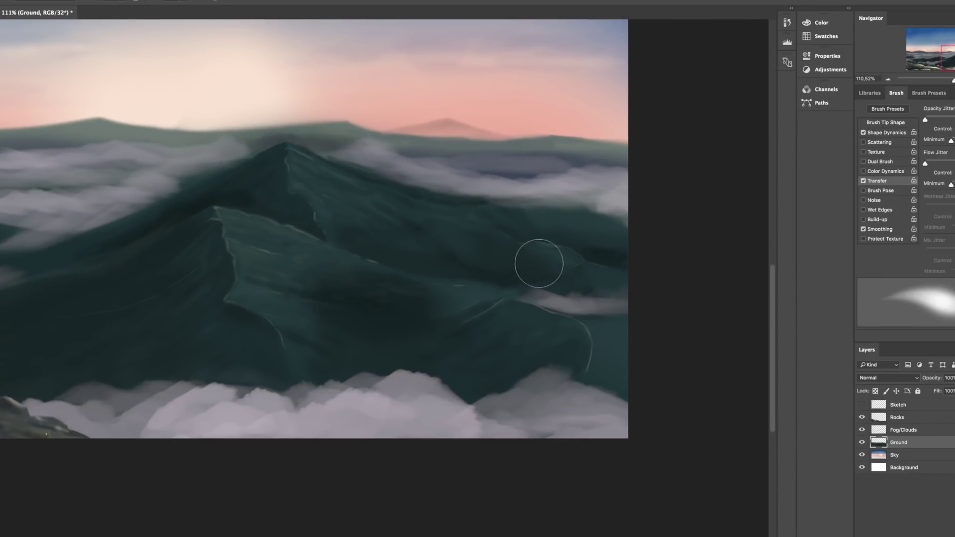
{"action": "scroll", "coordinate": [538, 262], "scroll_direction": "up", "scroll_amount": 3}
{"action": "scroll", "coordinate": [536, 312], "scroll_direction": "down", "scroll_amount": 3}
{"action": "key", "text": "bracketleft"}
{"action": "key", "text": "bracketleft"}
{"action": "key", "text": "bracketleft"}
{"action": "key", "text": "bracketleft"}
{"action": "key", "text": "bracketleft"}
{"action": "key", "text": "bracketleft"}
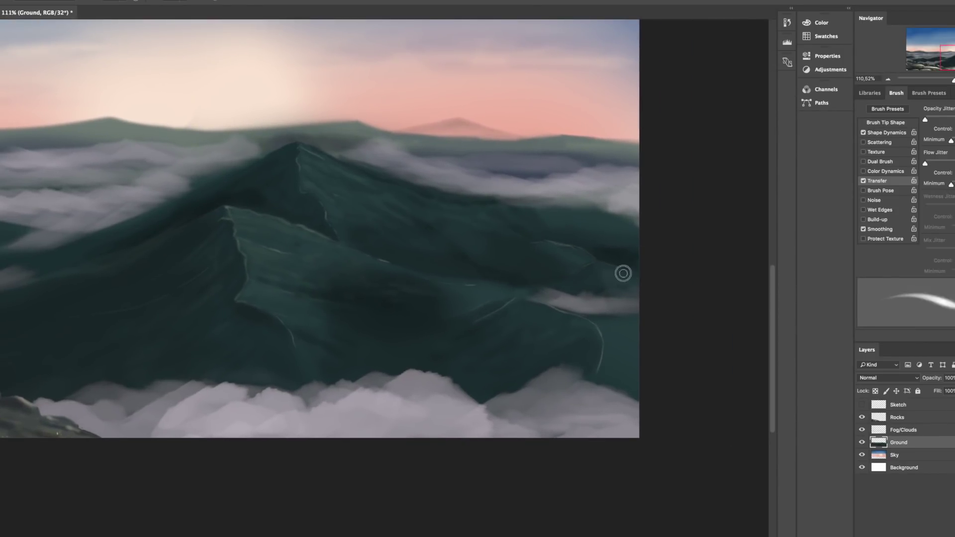
{"action": "scroll", "coordinate": [620, 381], "scroll_direction": "up", "scroll_amount": 4}
{"action": "scroll", "coordinate": [620, 381], "scroll_direction": "left", "scroll_amount": 4}
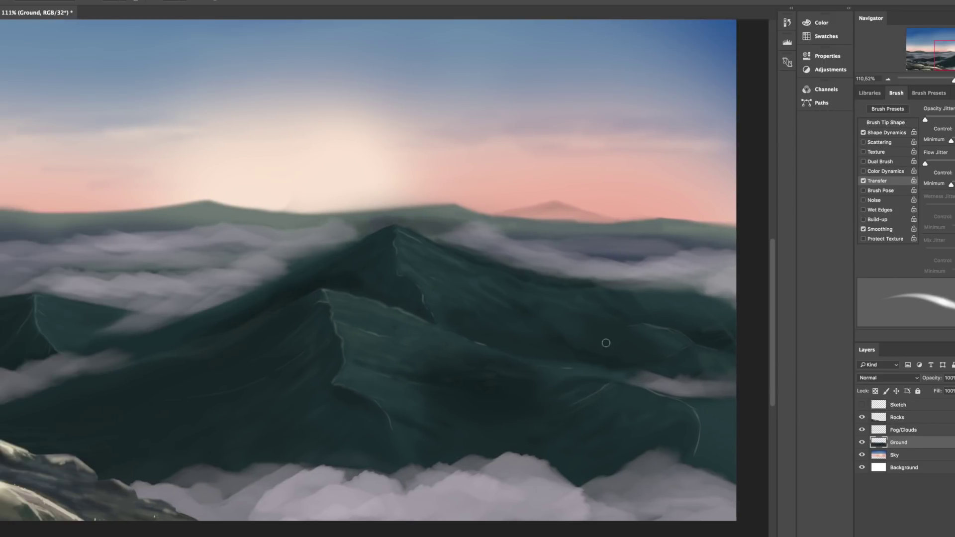
Switch to a much larger, softer brush and fine-tune its size
{"action": "key", "text": "bracketright"}
{"action": "key", "text": "bracketright"}
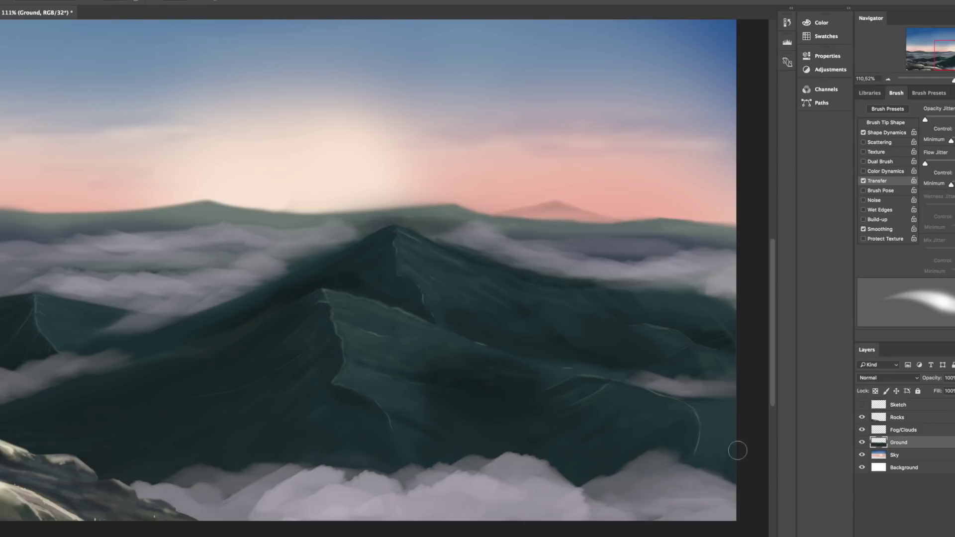
{"action": "key", "text": "bracketright"}
{"action": "key", "text": "bracketleft"}
{"action": "key", "text": "bracketleft"}
{"action": "key", "text": "bracketleft"}
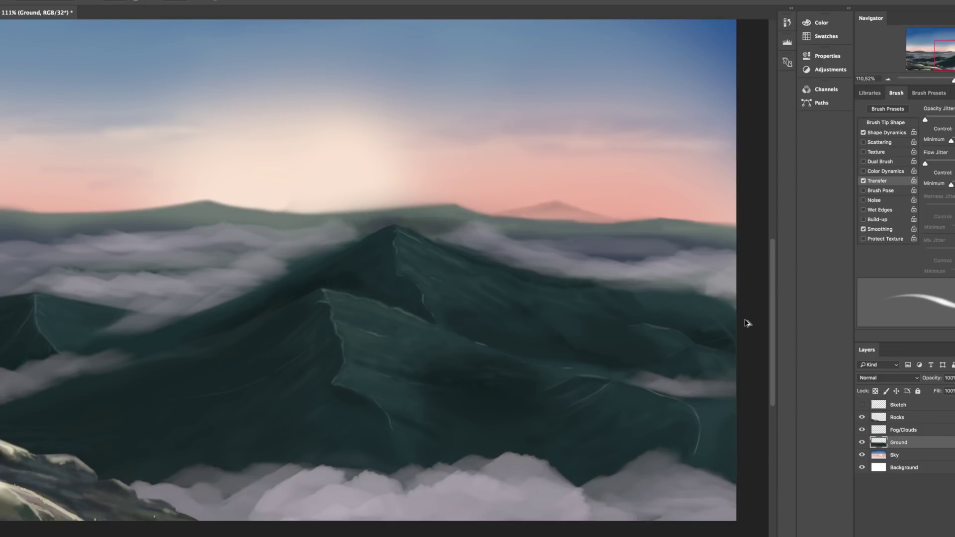
{"action": "key", "text": "bracketright"}
{"action": "key", "text": "bracketright"}
{"action": "key", "text": "bracketright"}
{"action": "key", "text": "bracketright"}
{"action": "key", "text": "bracketright"}
{"action": "key", "text": "bracketright"}
{"action": "key", "text": "bracketright"}
{"action": "key", "text": "bracketright"}
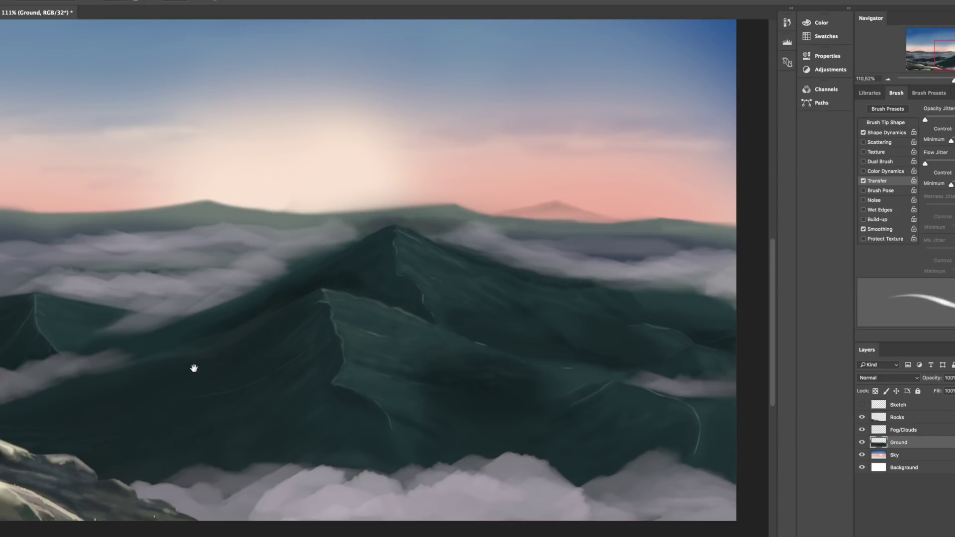
{"action": "scroll", "coordinate": [298, 351], "scroll_direction": "right", "scroll_amount": 10}
{"action": "scroll", "coordinate": [299, 352], "scroll_direction": "down", "scroll_amount": 2}
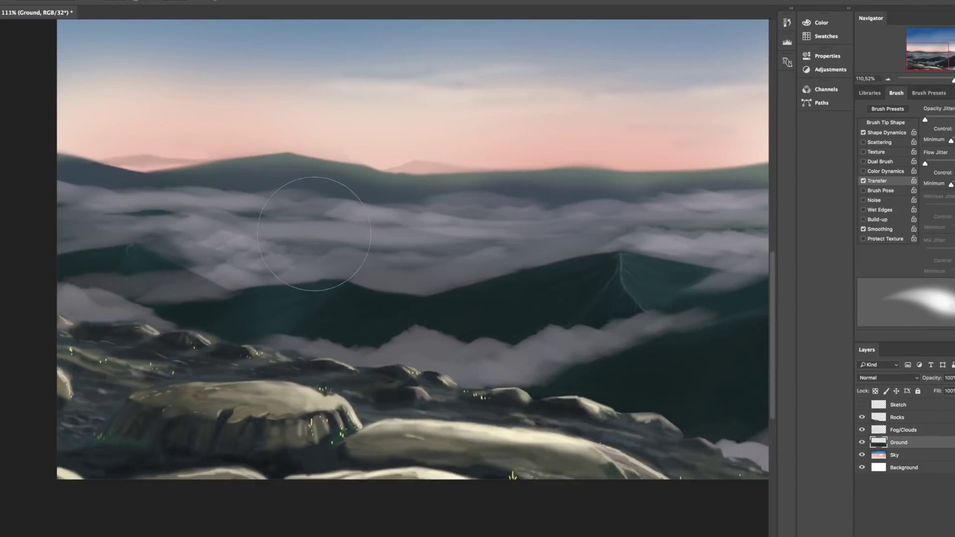
{"action": "key", "text": "bracketleft"}
{"action": "key", "text": "bracketleft"}
{"action": "key", "text": "bracketleft"}
{"action": "key", "text": "bracketleft"}
{"action": "scroll", "coordinate": [333, 314], "scroll_direction": "up", "scroll_amount": 2}
{"action": "scroll", "coordinate": [333, 314], "scroll_direction": "left", "scroll_amount": 2}
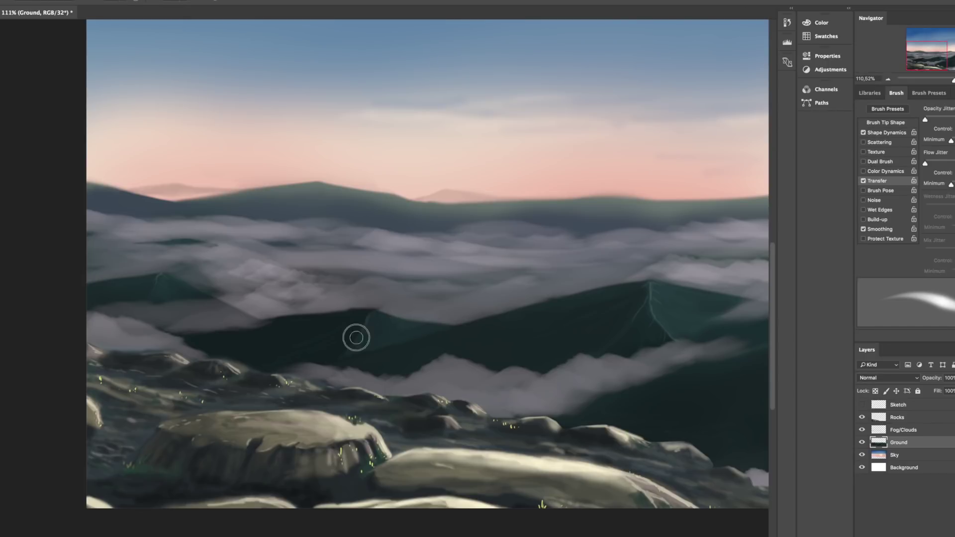
{"action": "scroll", "coordinate": [483, 326], "scroll_direction": "right", "scroll_amount": 3}
{"action": "scroll", "coordinate": [483, 327], "scroll_direction": "up", "scroll_amount": 2}
{"action": "scroll", "coordinate": [316, 412], "scroll_direction": "up", "scroll_amount": 3}
{"action": "scroll", "coordinate": [288, 380], "scroll_direction": "down", "scroll_amount": 4}
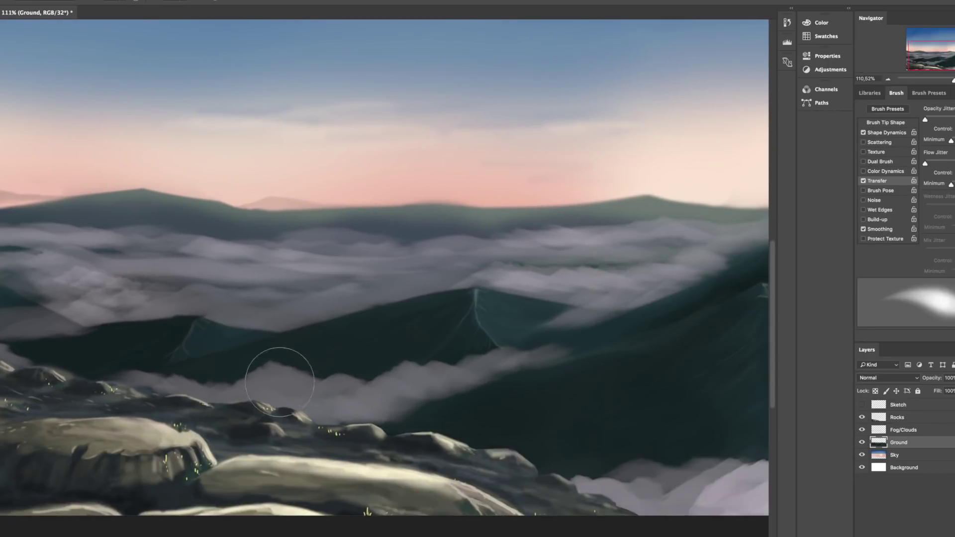
Pick a new foreground colour with Alt+Shift+C and reduce the brush size
{"action": "key", "text": "alt+shift+c"}
{"action": "key", "text": "Return"}
{"action": "key", "text": "bracketleft"}
{"action": "scroll", "coordinate": [452, 320], "scroll_direction": "up", "scroll_amount": 5}
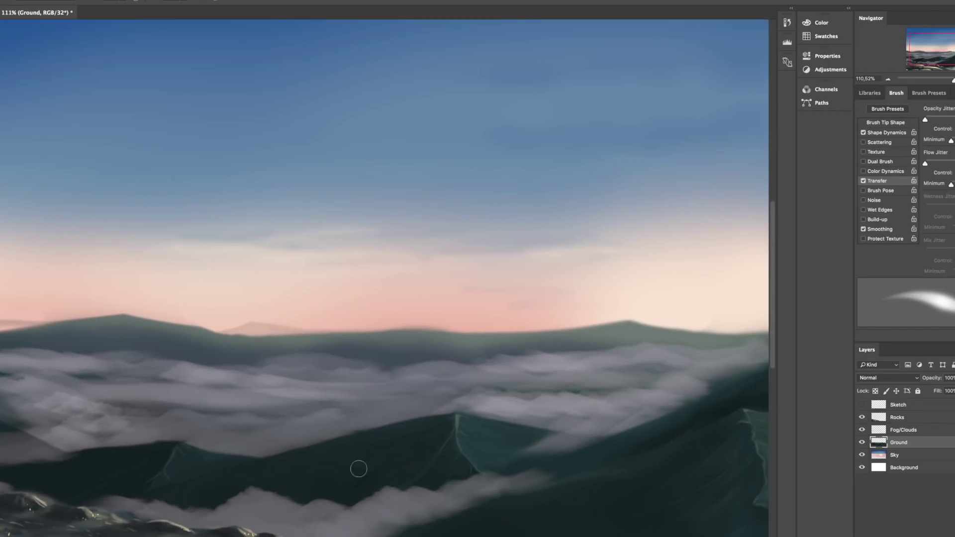
{"action": "scroll", "coordinate": [358, 465], "scroll_direction": "down", "scroll_amount": 3}
{"action": "scroll", "coordinate": [316, 417], "scroll_direction": "down", "scroll_amount": 2}
{"action": "scroll", "coordinate": [317, 417], "scroll_direction": "right", "scroll_amount": 5}
Enlarge the brush to a soft 112 px tip with 8% hardness
{"action": "scroll", "coordinate": [432, 340], "scroll_direction": "up", "scroll_amount": 4}
{"action": "scroll", "coordinate": [432, 340], "scroll_direction": "right", "scroll_amount": 2}
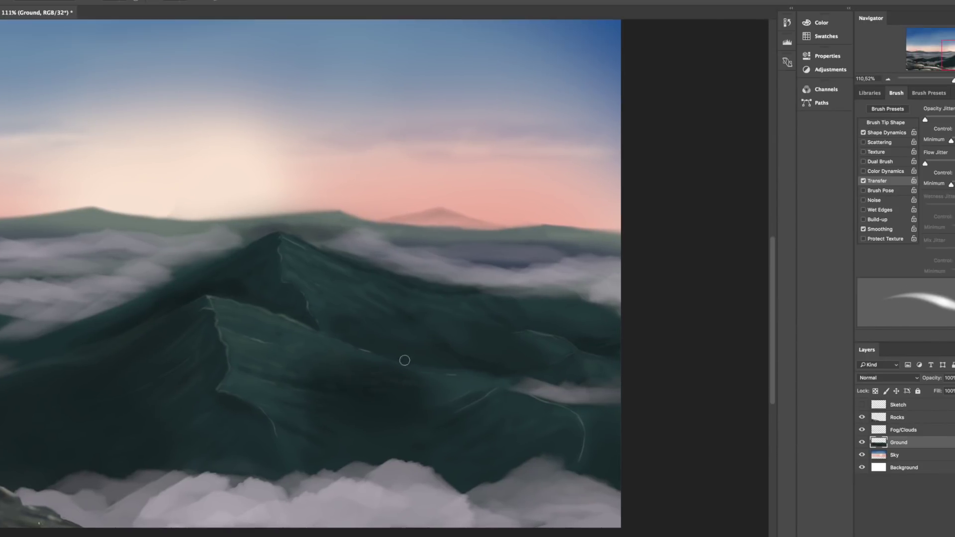
{"action": "scroll", "coordinate": [406, 363], "scroll_direction": "up", "scroll_amount": 1}
{"action": "scroll", "coordinate": [292, 279], "scroll_direction": "right", "scroll_amount": 3}
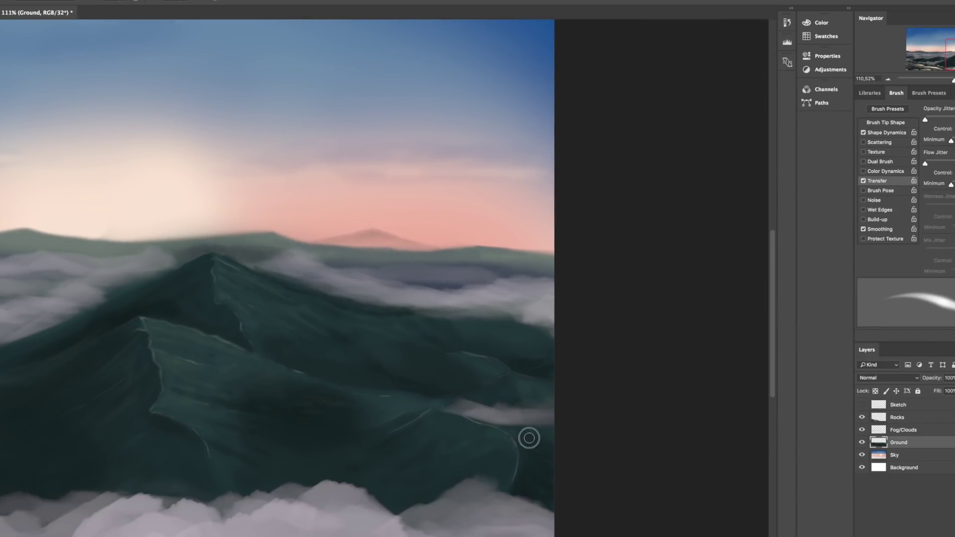
{"action": "scroll", "coordinate": [529, 438], "scroll_direction": "left", "scroll_amount": 3}
{"action": "scroll", "coordinate": [574, 453], "scroll_direction": "down", "scroll_amount": 5}
{"action": "scroll", "coordinate": [498, 350], "scroll_direction": "up", "scroll_amount": 5}
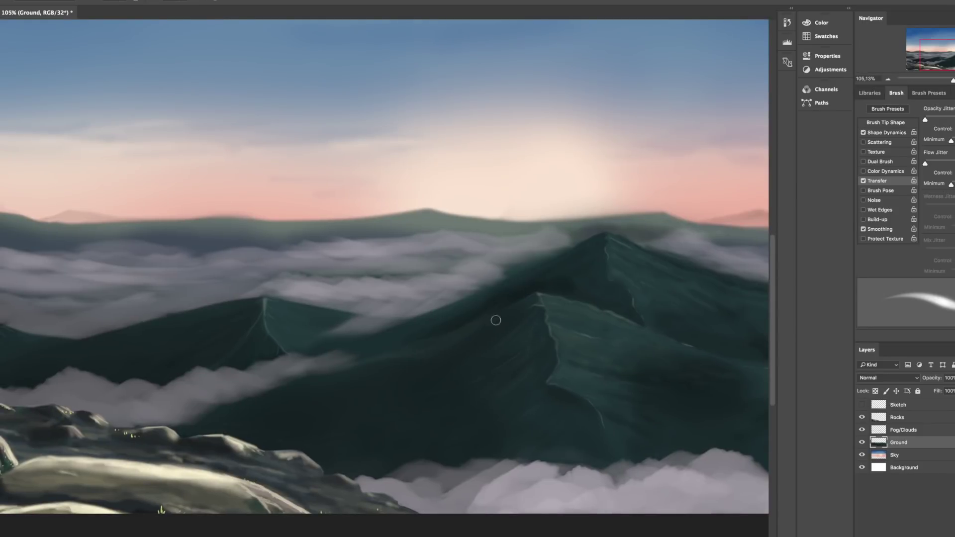
{"action": "scroll", "coordinate": [491, 342], "scroll_direction": "down", "scroll_amount": 3}
{"action": "scroll", "coordinate": [512, 420], "scroll_direction": "up", "scroll_amount": 3}
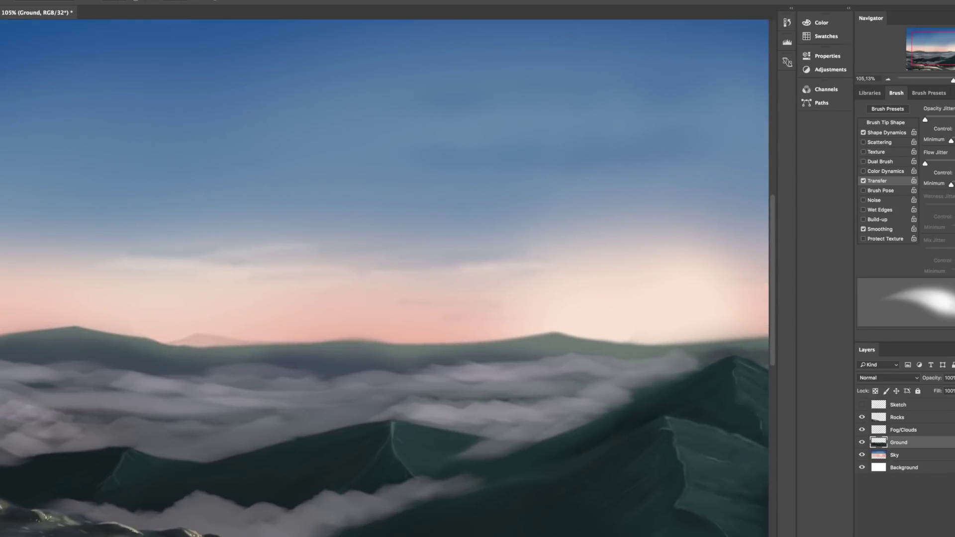
{"action": "scroll", "coordinate": [383, 279], "scroll_direction": "down", "scroll_amount": 2}
{"action": "scroll", "coordinate": [447, 247], "scroll_direction": "right", "scroll_amount": 4}
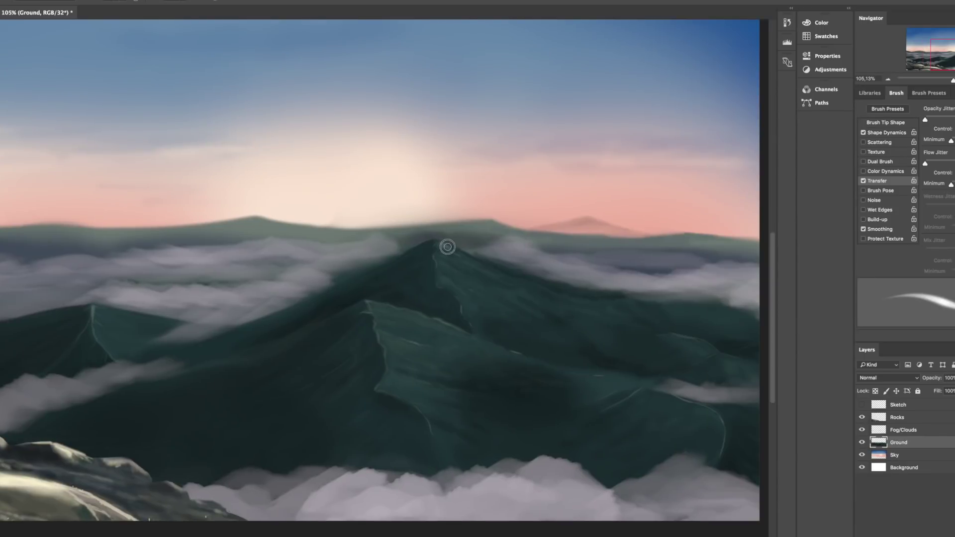
{"action": "key", "text": "]"}
Set light teal (H185 S61 B75) and brush a highlight down the ridge from the main peak
{"action": "scroll", "coordinate": [474, 262], "scroll_direction": "up", "scroll_amount": 2}
{"action": "right_click", "coordinate": [604, 146]}
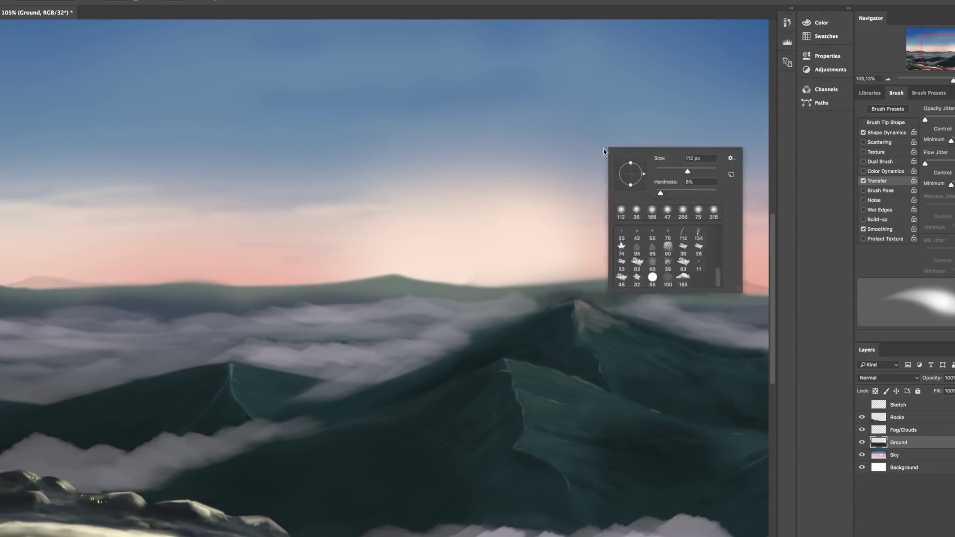
{"action": "key", "text": "Escape"}
{"action": "scroll", "coordinate": [438, 292], "scroll_direction": "up", "scroll_amount": 3}
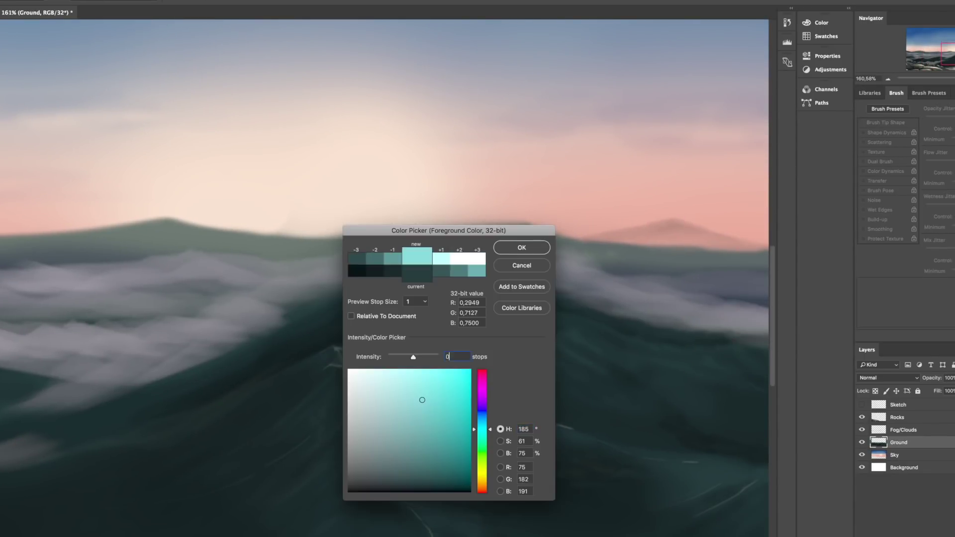
{"action": "left_click", "coordinate": [414, 478]}
{"action": "key", "text": "Return"}
{"action": "left_click_drag", "start_coordinate": [442, 299], "coordinate": [444, 269]}
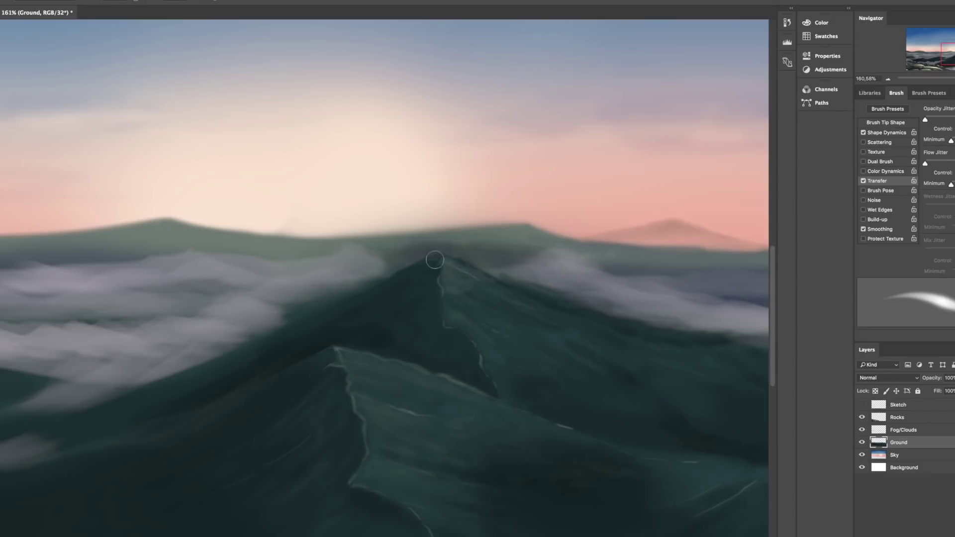
Pan around the peak, then view the painting at 100% zoom
{"action": "scroll", "coordinate": [435, 259], "scroll_direction": "down", "scroll_amount": 3}
{"action": "scroll", "coordinate": [264, 307], "scroll_direction": "right", "scroll_amount": 3}
{"action": "scroll", "coordinate": [434, 306], "scroll_direction": "up", "scroll_amount": 5}
{"action": "scroll", "coordinate": [434, 307], "scroll_direction": "left", "scroll_amount": 4}
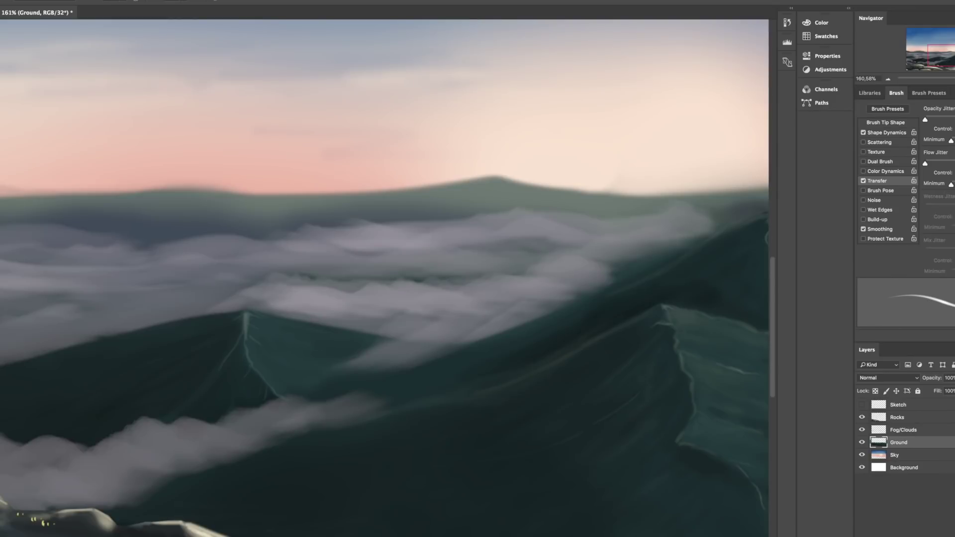
{"action": "scroll", "coordinate": [504, 324], "scroll_direction": "down", "scroll_amount": 5}
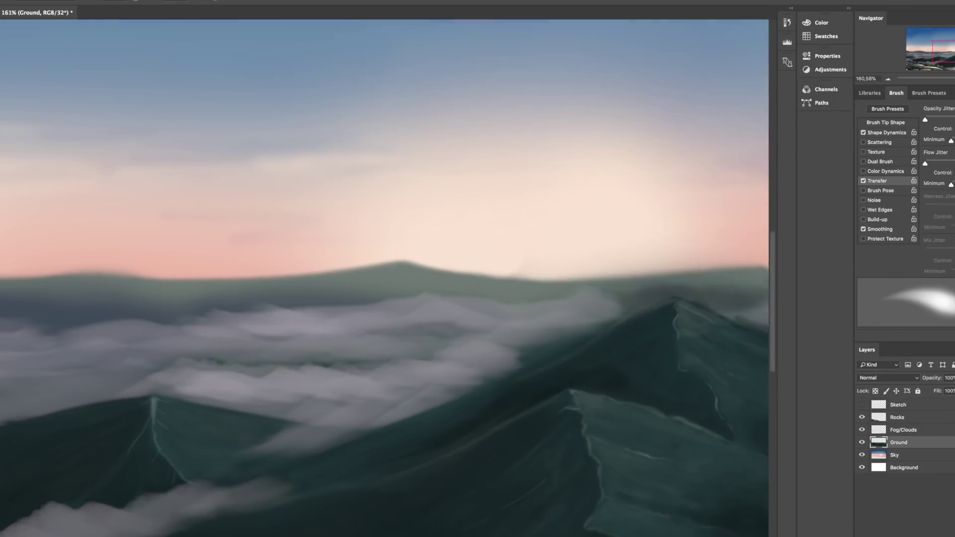
{"action": "key", "text": "ctrl+1"}
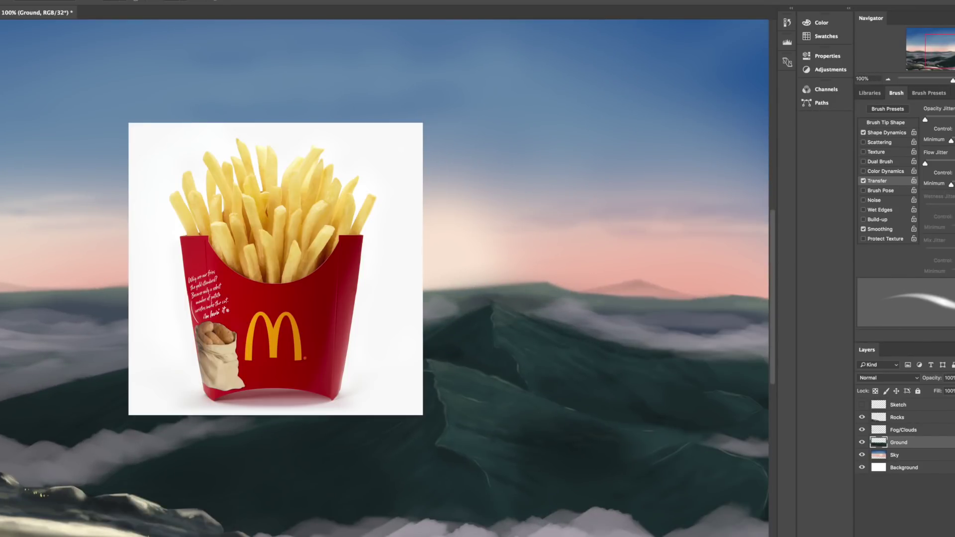
{"action": "mouse_move", "coordinate": [501, 313]}
{"action": "left_mouse_down"}
{"action": "mouse_move", "coordinate": [526, 282]}
{"action": "mouse_move", "coordinate": [451, 191]}
{"action": "left_mouse_up"}
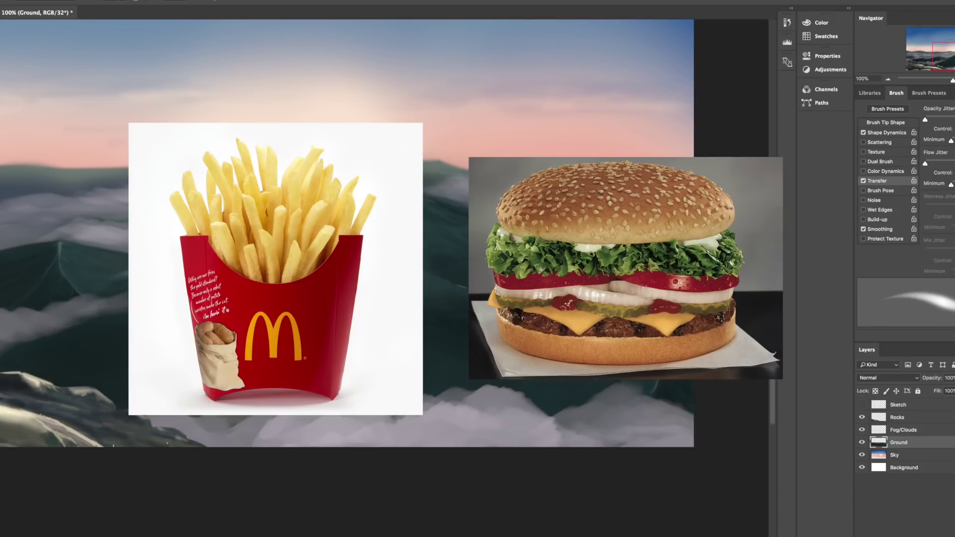
{"action": "key", "text": "]"}
{"action": "mouse_move", "coordinate": [530, 341]}
{"action": "left_mouse_down"}
{"action": "mouse_move", "coordinate": [533, 401]}
{"action": "mouse_move", "coordinate": [507, 355]}
{"action": "mouse_move", "coordinate": [501, 378]}
{"action": "left_mouse_up"}
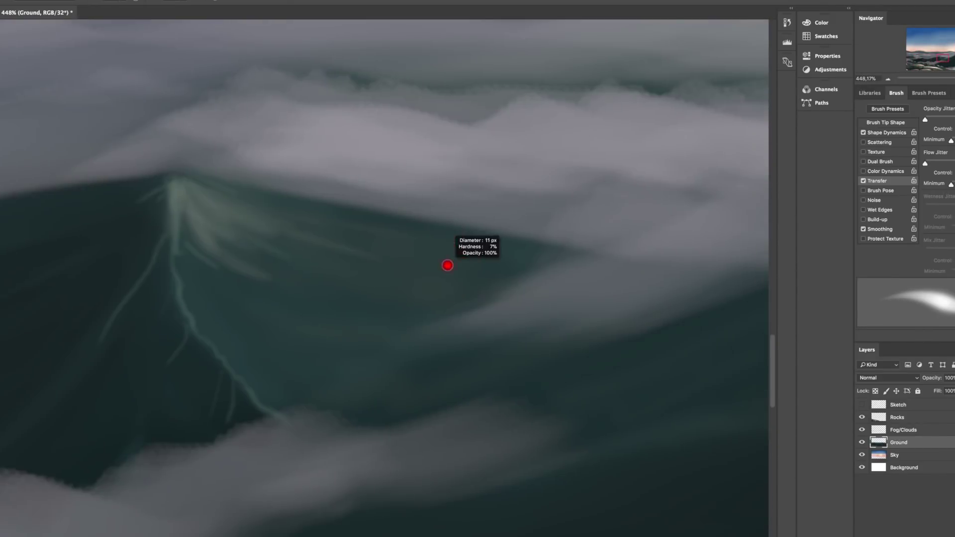
Brush three dark strokes along the mountain ridge below the fog on the Ground layer
{"action": "left_click_drag", "start_coordinate": [189, 197], "coordinate": [315, 245]}
{"action": "left_click_drag", "start_coordinate": [244, 204], "coordinate": [361, 221]}
{"action": "left_click_drag", "start_coordinate": [189, 197], "coordinate": [345, 235]}
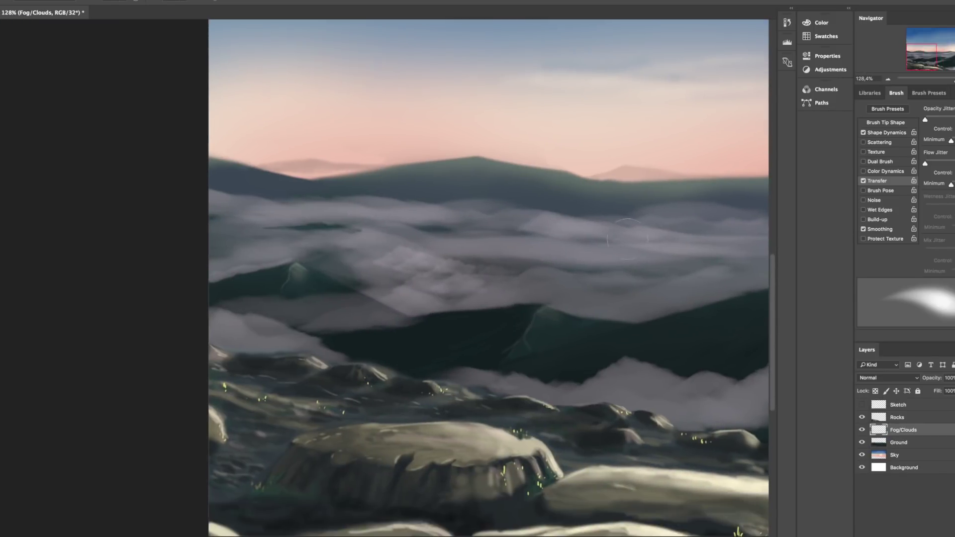
{"action": "key", "text": "alt+bracketleft"}
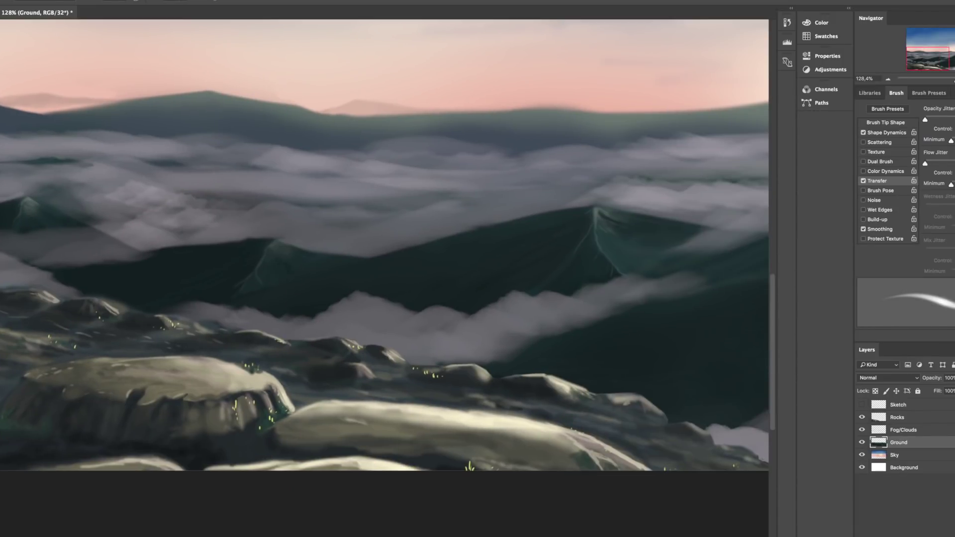
Pan around the ridge and switch to the Fog/Clouds layer
{"action": "scroll", "coordinate": [388, 279], "scroll_direction": "up", "scroll_amount": 5}
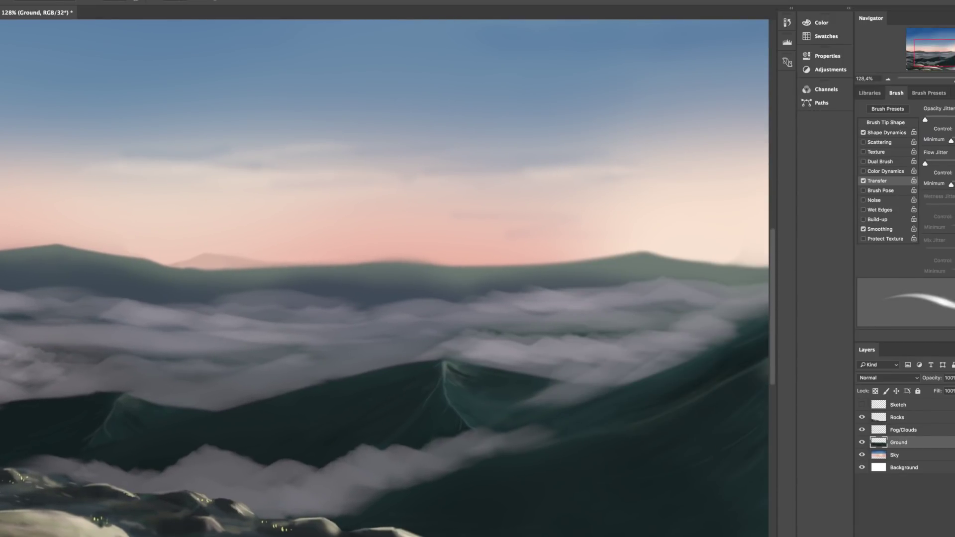
{"action": "scroll", "coordinate": [388, 279], "scroll_direction": "down", "scroll_amount": 4}
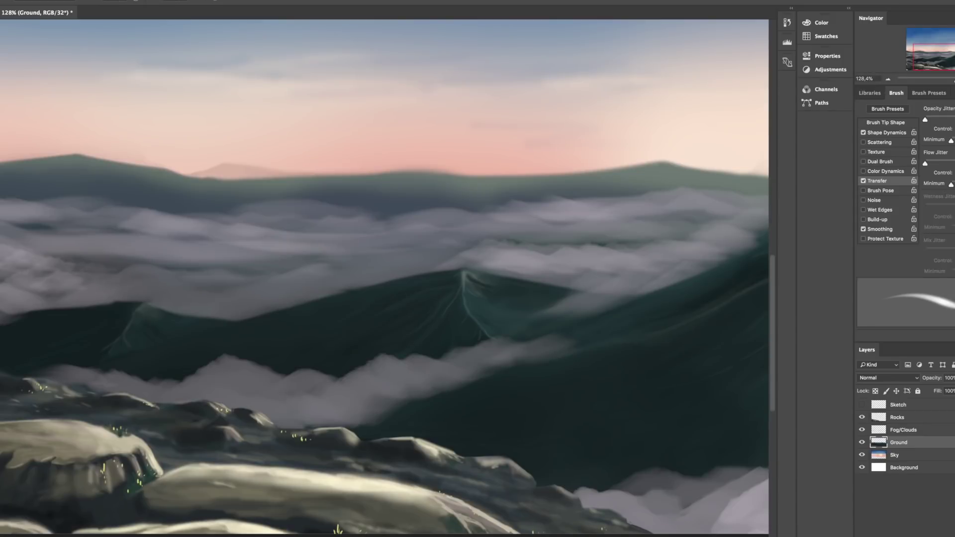
{"action": "scroll", "coordinate": [386, 301], "scroll_direction": "down", "scroll_amount": 3}
{"action": "scroll", "coordinate": [587, 181], "scroll_direction": "down", "scroll_amount": 5}
{"action": "scroll", "coordinate": [622, 351], "scroll_direction": "up", "scroll_amount": 4}
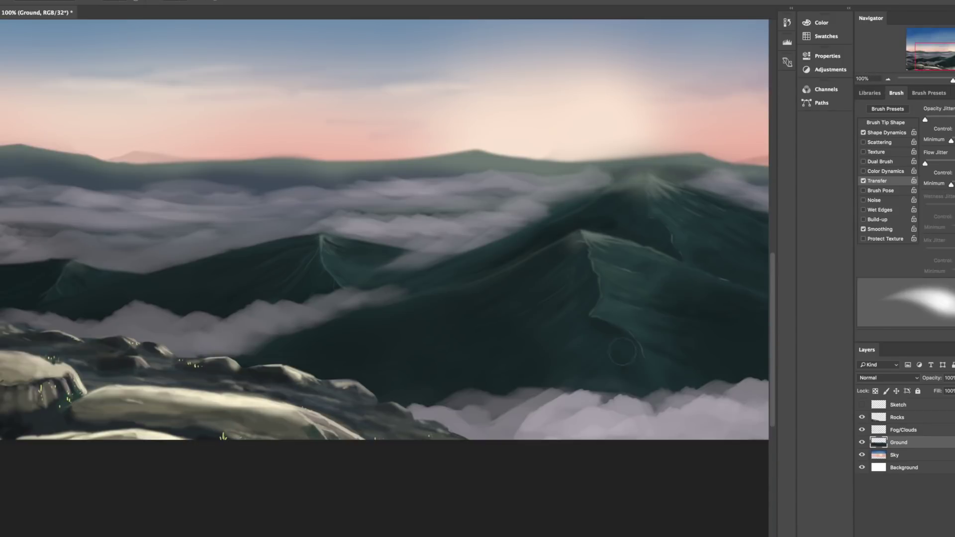
{"action": "scroll", "coordinate": [644, 381], "scroll_direction": "right", "scroll_amount": 5}
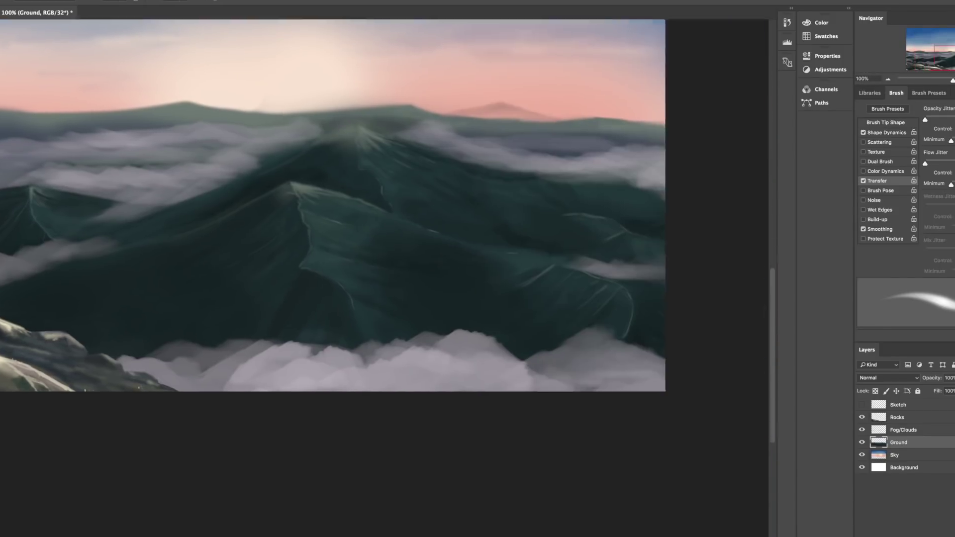
{"action": "scroll", "coordinate": [645, 380], "scroll_direction": "up", "scroll_amount": 2}
{"action": "scroll", "coordinate": [384, 249], "scroll_direction": "down", "scroll_amount": 5}
{"action": "scroll", "coordinate": [384, 248], "scroll_direction": "right", "scroll_amount": 2}
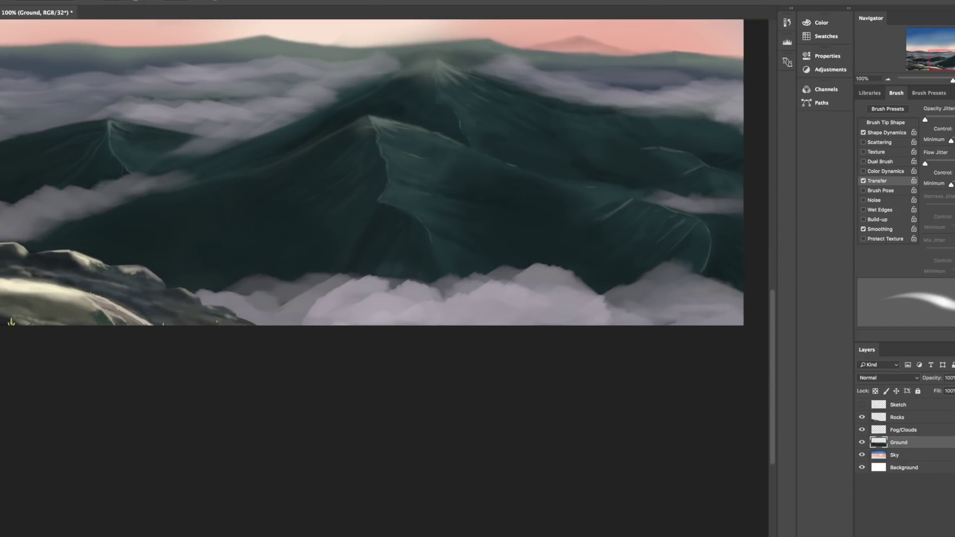
{"action": "key", "text": "alt+bracketright"}
Set the brush foreground colour to dark blue-grey (H211 S35 B22)
{"action": "key", "text": "e"}
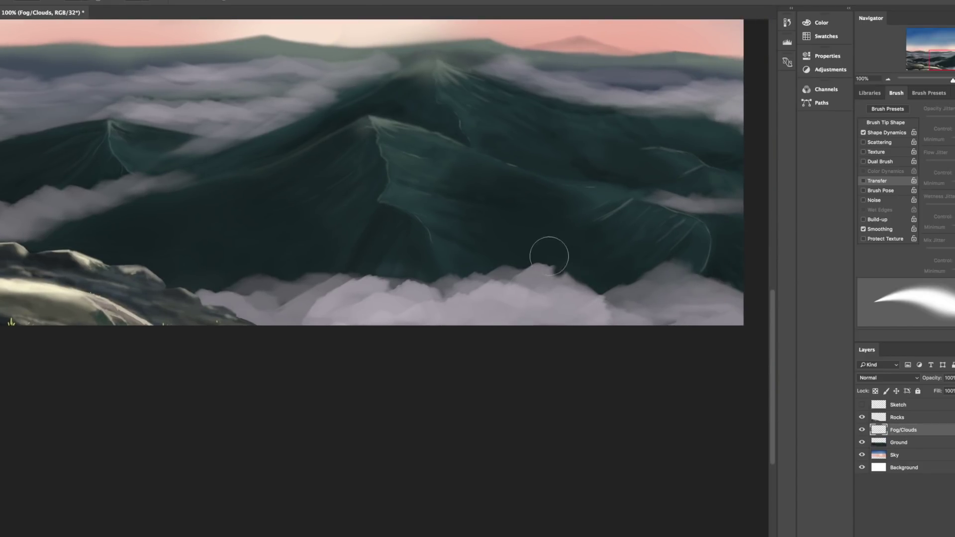
{"action": "left_click_drag", "start_coordinate": [550, 256], "coordinate": [724, 277]}
{"action": "right_click", "coordinate": [621, 421]}
{"action": "key", "text": "Escape"}
{"action": "right_click", "coordinate": [524, 380]}
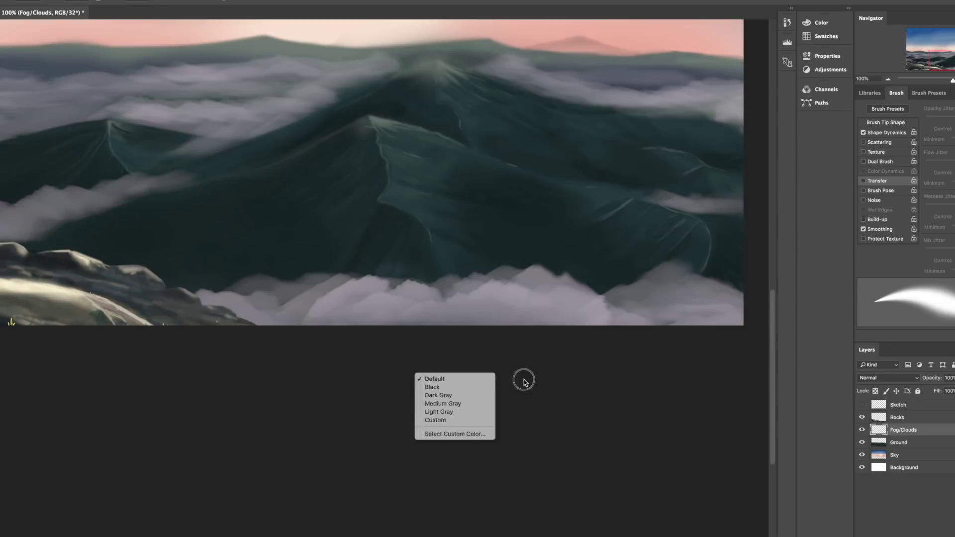
{"action": "key", "text": "Escape"}
{"action": "key", "text": "b"}
{"action": "right_click", "coordinate": [587, 330]}
{"action": "key", "text": "Escape"}
{"action": "right_click", "coordinate": [444, 330]}
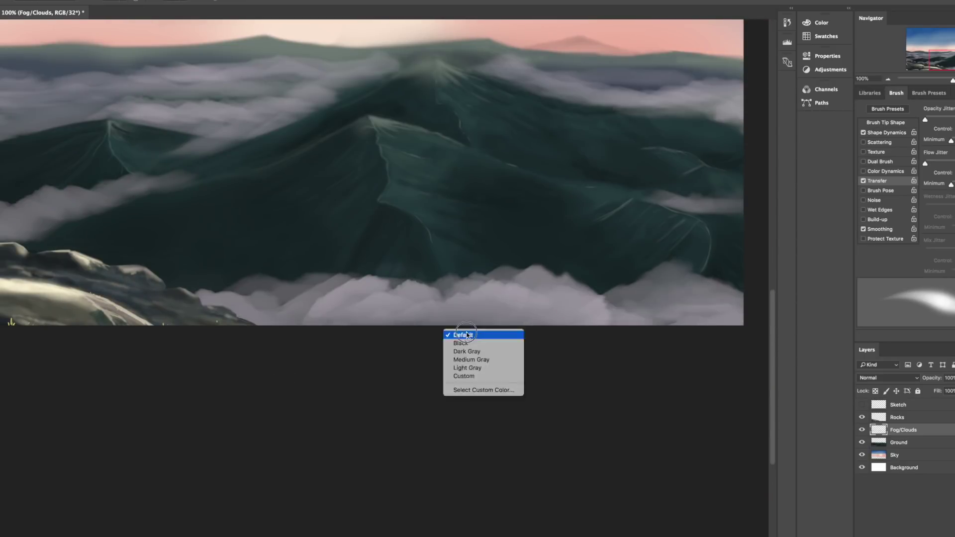
{"action": "left_click", "coordinate": [467, 334]}
{"action": "scroll", "coordinate": [427, 345], "scroll_direction": "left", "scroll_amount": 6}
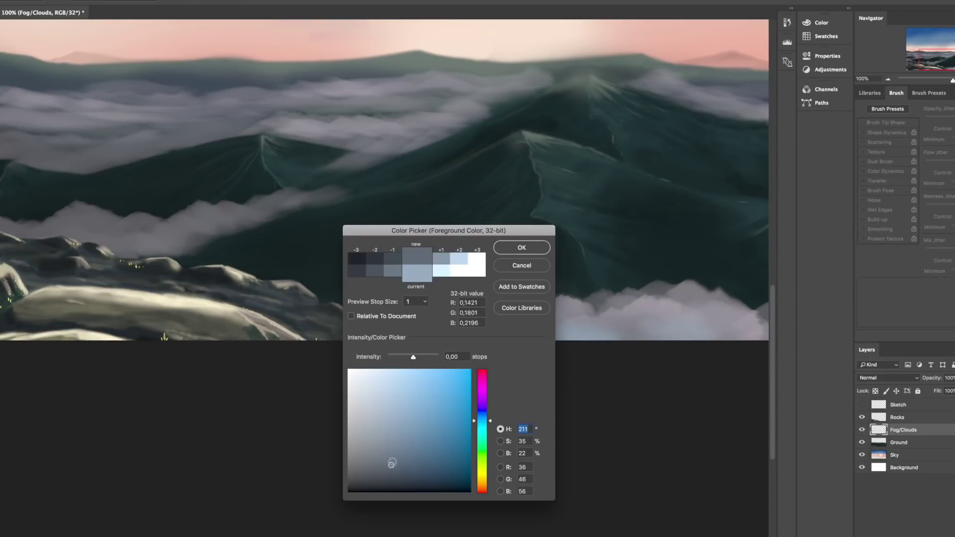
{"action": "key", "text": "Return"}
Turn on brush Scattering and shrink the brush to 168 px over the lower fog
{"action": "left_click_drag", "start_coordinate": [581, 326], "coordinate": [631, 363]}
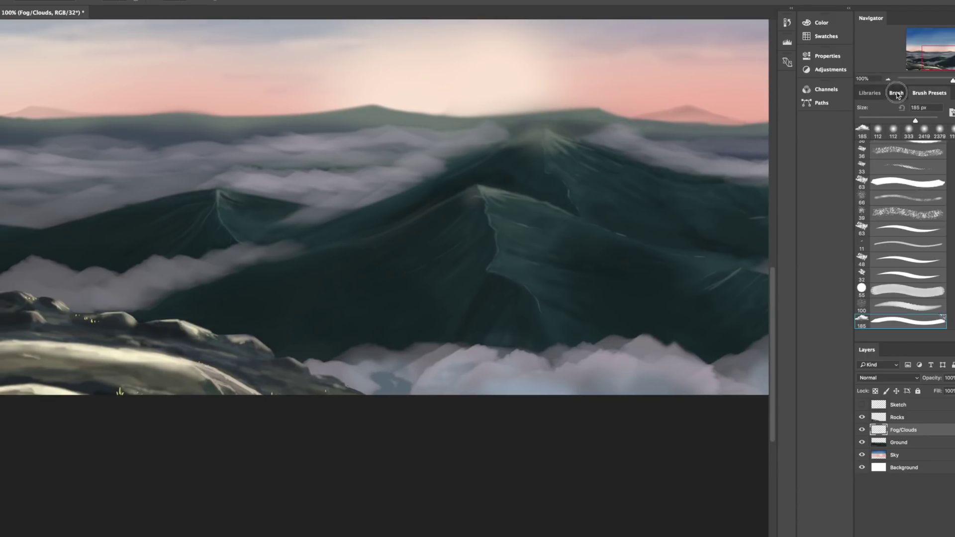
{"action": "left_click", "coordinate": [897, 93]}
{"action": "left_click", "coordinate": [865, 144]}
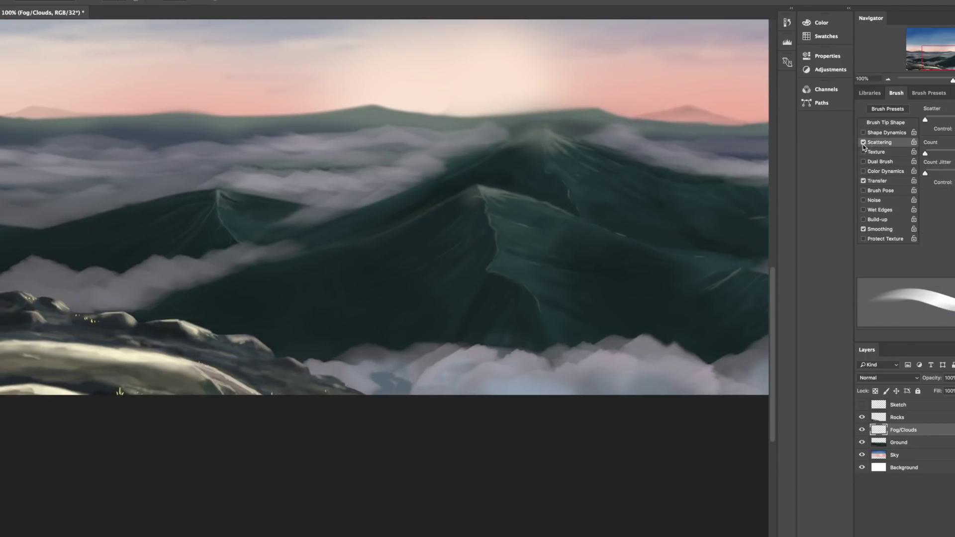
{"action": "scroll", "coordinate": [482, 354], "scroll_direction": "right", "scroll_amount": 5}
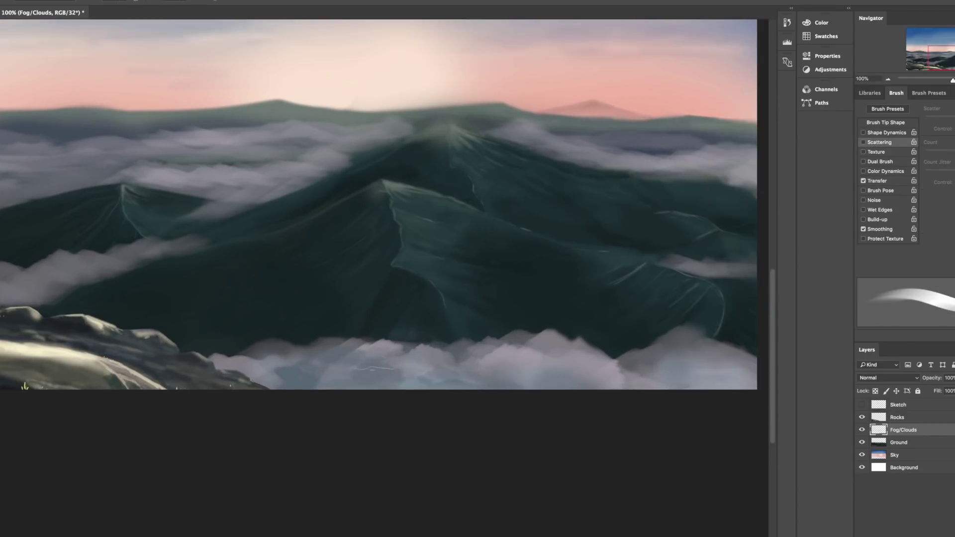
{"action": "scroll", "coordinate": [384, 207], "scroll_direction": "left", "scroll_amount": 3}
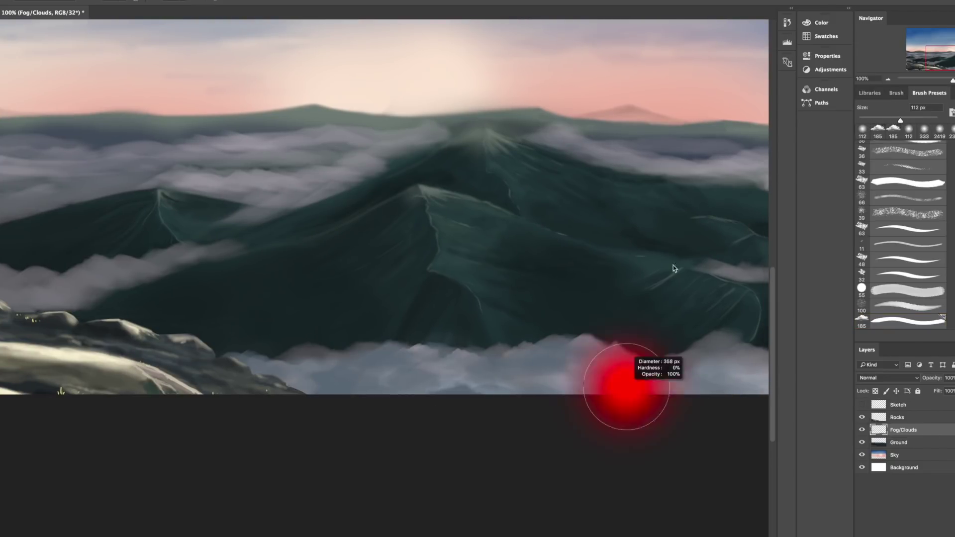
{"action": "scroll", "coordinate": [602, 401], "scroll_direction": "right", "scroll_amount": 2}
{"action": "left_click_drag", "start_coordinate": [475, 361], "coordinate": [406, 342]}
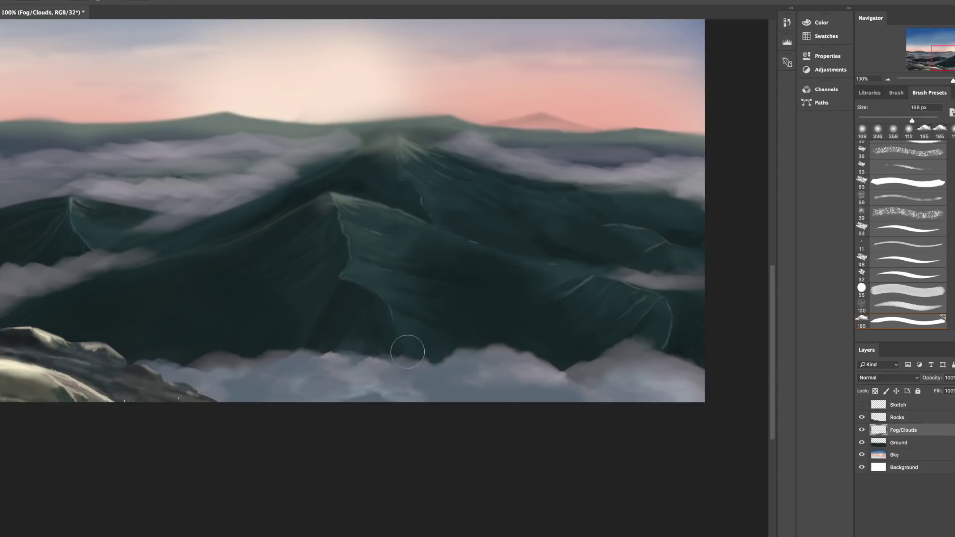
{"action": "scroll", "coordinate": [448, 323], "scroll_direction": "left", "scroll_amount": 3}
{"action": "scroll", "coordinate": [448, 324], "scroll_direction": "down", "scroll_amount": 1}
{"action": "scroll", "coordinate": [481, 311], "scroll_direction": "left", "scroll_amount": 2}
{"action": "scroll", "coordinate": [484, 298], "scroll_direction": "down", "scroll_amount": 3}
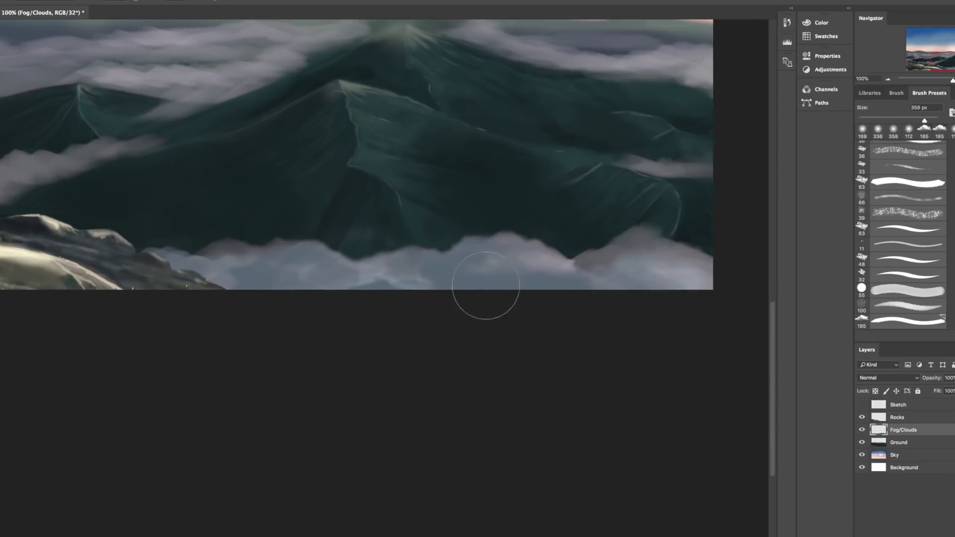
Pick the dusty pink (H13 S45 B67) and brush a short rim light along the low cloud tops
{"action": "scroll", "coordinate": [539, 170], "scroll_direction": "up", "scroll_amount": 4}
{"action": "left_click", "coordinate": [540, 171], "text": "alt"}
{"action": "scroll", "coordinate": [540, 171], "scroll_direction": "down", "scroll_amount": 3}
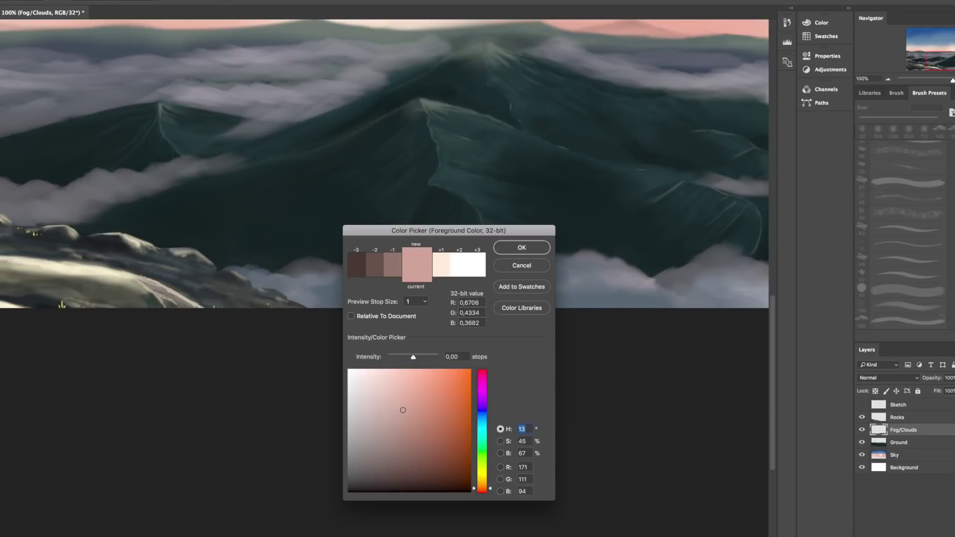
{"action": "key", "text": "Return"}
{"action": "scroll", "coordinate": [460, 313], "scroll_direction": "right", "scroll_amount": 2}
{"action": "scroll", "coordinate": [460, 312], "scroll_direction": "up", "scroll_amount": 2}
{"action": "scroll", "coordinate": [460, 312], "scroll_direction": "down", "scroll_amount": 3}
{"action": "left_click_drag", "start_coordinate": [422, 276], "coordinate": [466, 260]}
Toggle the Brush Settings panel and pan around to inspect the cloud tops
{"action": "key", "text": "F5"}
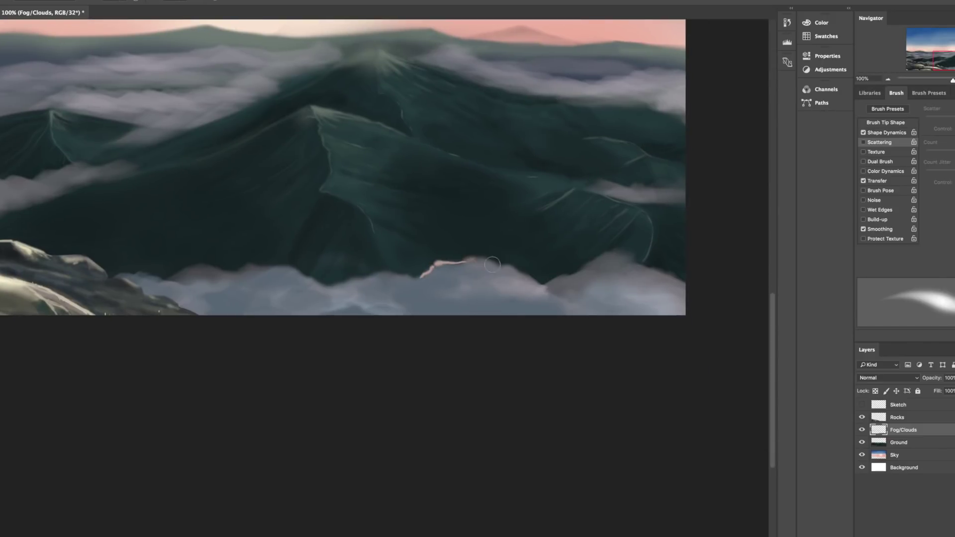
{"action": "scroll", "coordinate": [257, 246], "scroll_direction": "left", "scroll_amount": 2}
{"action": "scroll", "coordinate": [398, 278], "scroll_direction": "left", "scroll_amount": 3}
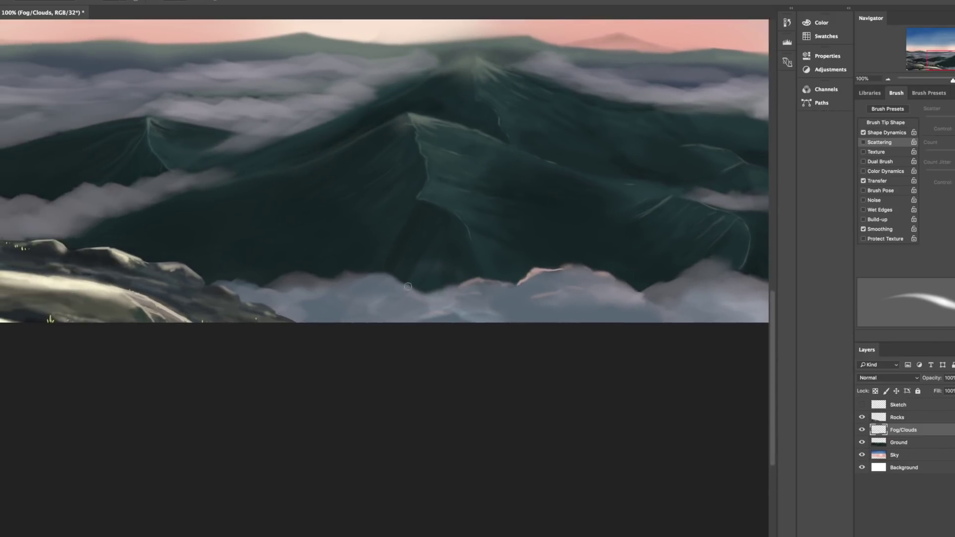
{"action": "scroll", "coordinate": [398, 278], "scroll_direction": "right", "scroll_amount": 8}
{"action": "scroll", "coordinate": [397, 278], "scroll_direction": "up", "scroll_amount": 3}
{"action": "scroll", "coordinate": [448, 274], "scroll_direction": "down", "scroll_amount": 3}
{"action": "scroll", "coordinate": [536, 267], "scroll_direction": "left", "scroll_amount": 1}
{"action": "scroll", "coordinate": [536, 268], "scroll_direction": "up", "scroll_amount": 1}
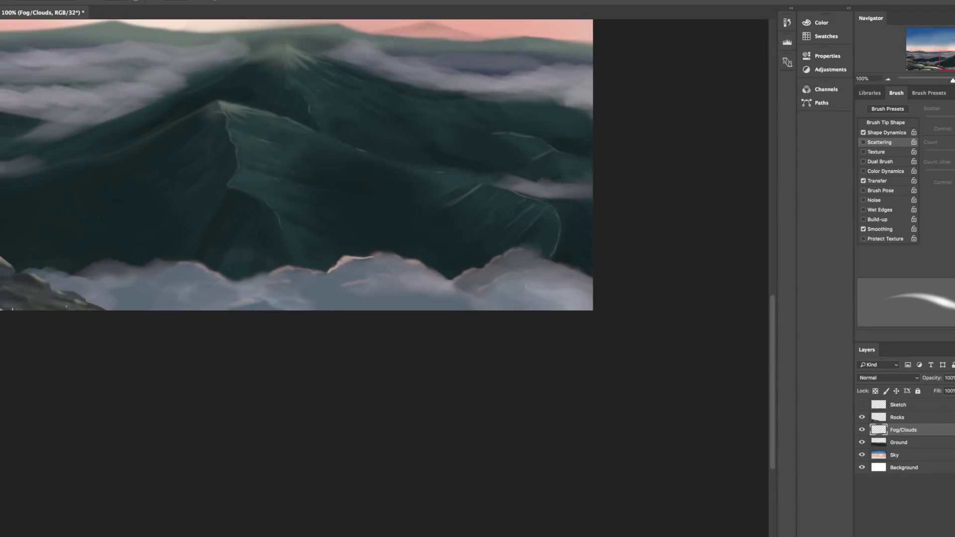
{"action": "scroll", "coordinate": [635, 285], "scroll_direction": "left", "scroll_amount": 5}
{"action": "scroll", "coordinate": [636, 286], "scroll_direction": "up", "scroll_amount": 2}
{"action": "scroll", "coordinate": [598, 298], "scroll_direction": "down", "scroll_amount": 1}
{"action": "scroll", "coordinate": [546, 373], "scroll_direction": "up", "scroll_amount": 5}
{"action": "scroll", "coordinate": [547, 374], "scroll_direction": "right", "scroll_amount": 2}
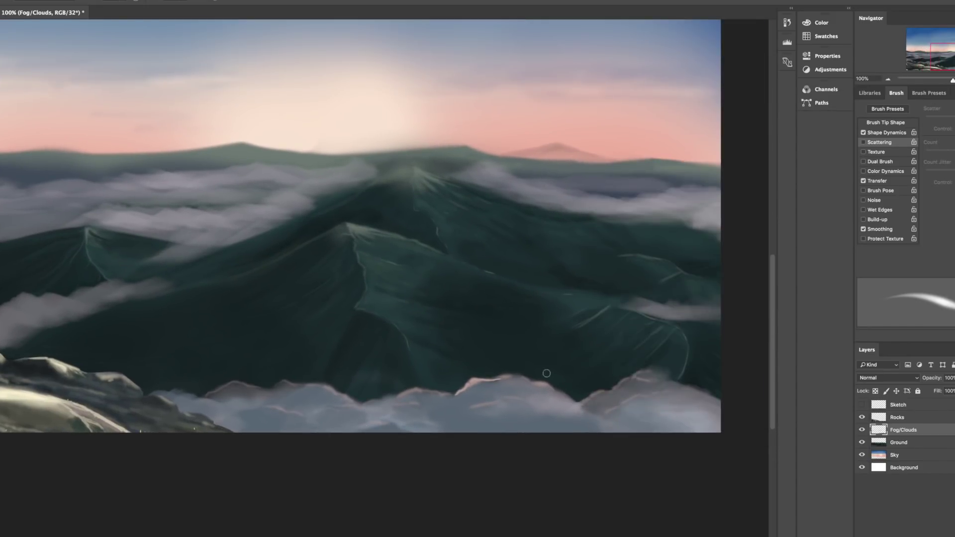
{"action": "scroll", "coordinate": [608, 342], "scroll_direction": "left", "scroll_amount": 6}
{"action": "scroll", "coordinate": [493, 416], "scroll_direction": "left", "scroll_amount": 4}
{"action": "scroll", "coordinate": [493, 416], "scroll_direction": "up", "scroll_amount": 1}
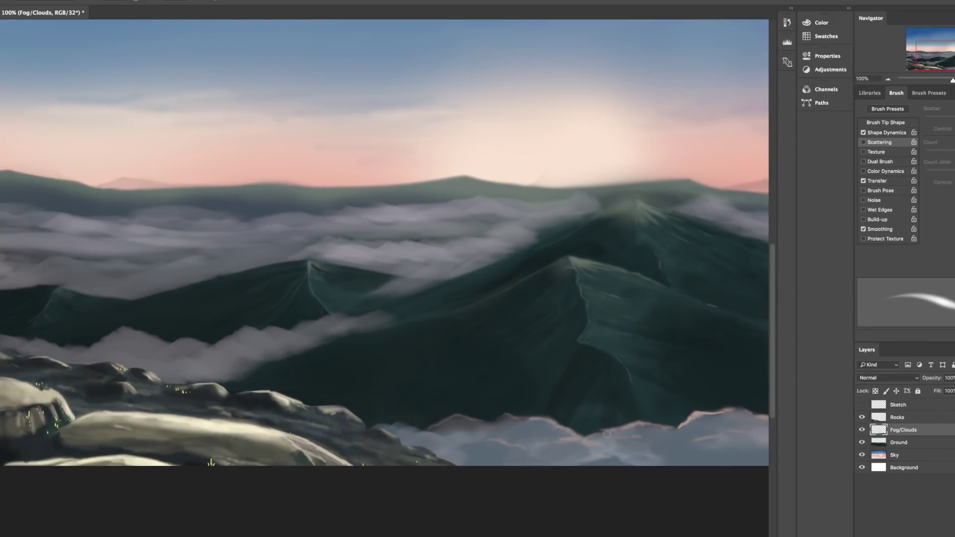
Select the Rocks layer and pan across the foreground rocks
{"action": "scroll", "coordinate": [606, 434], "scroll_direction": "left", "scroll_amount": 5}
{"action": "scroll", "coordinate": [606, 434], "scroll_direction": "up", "scroll_amount": 1}
{"action": "left_click", "coordinate": [896, 418]}
{"action": "scroll", "coordinate": [424, 402], "scroll_direction": "left", "scroll_amount": 12}
{"action": "scroll", "coordinate": [424, 402], "scroll_direction": "up", "scroll_amount": 3}
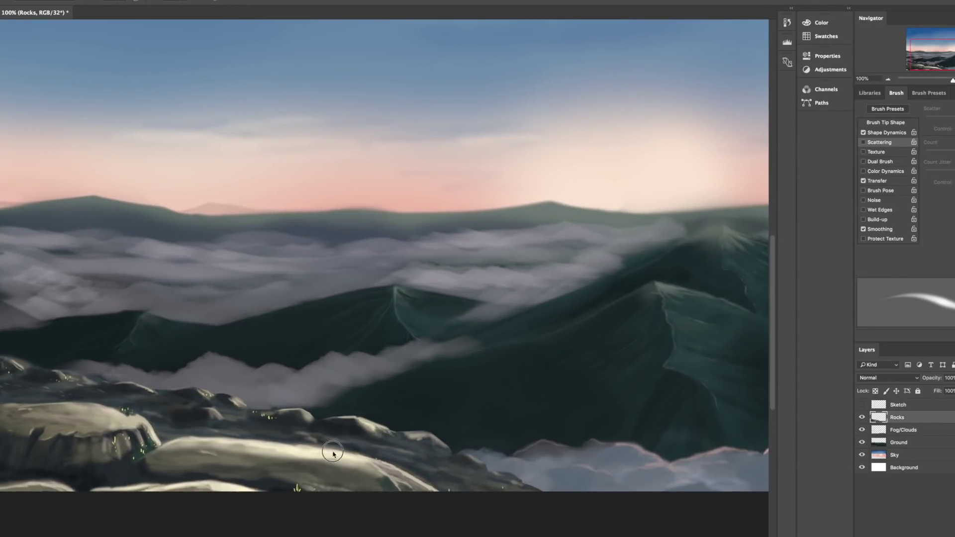
{"action": "scroll", "coordinate": [478, 446], "scroll_direction": "right", "scroll_amount": 2}
{"action": "scroll", "coordinate": [478, 446], "scroll_direction": "down", "scroll_amount": 1}
{"action": "scroll", "coordinate": [478, 446], "scroll_direction": "down", "scroll_amount": 3}
{"action": "scroll", "coordinate": [478, 447], "scroll_direction": "right", "scroll_amount": 8}
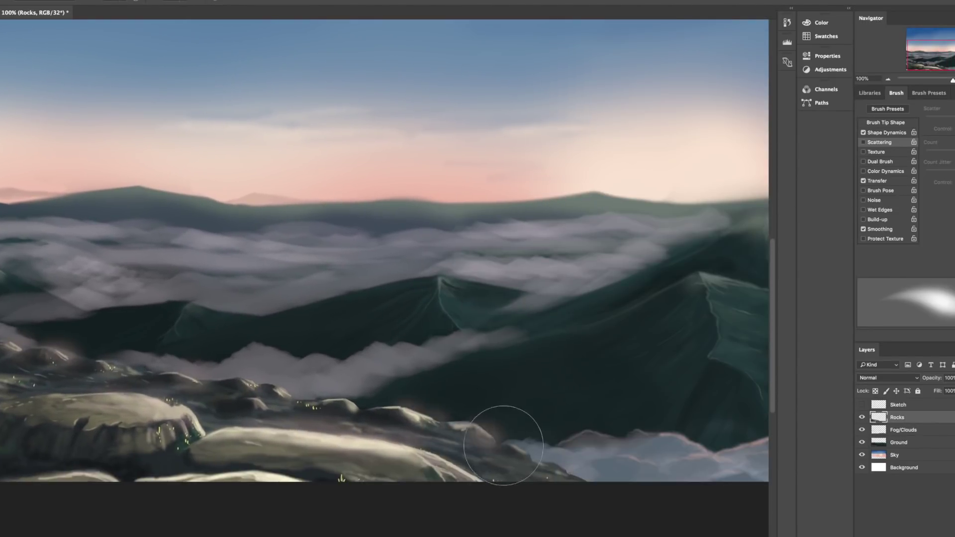
{"action": "scroll", "coordinate": [220, 458], "scroll_direction": "left", "scroll_amount": 4}
{"action": "scroll", "coordinate": [456, 478], "scroll_direction": "right", "scroll_amount": 7}
{"action": "scroll", "coordinate": [545, 409], "scroll_direction": "down", "scroll_amount": 3}
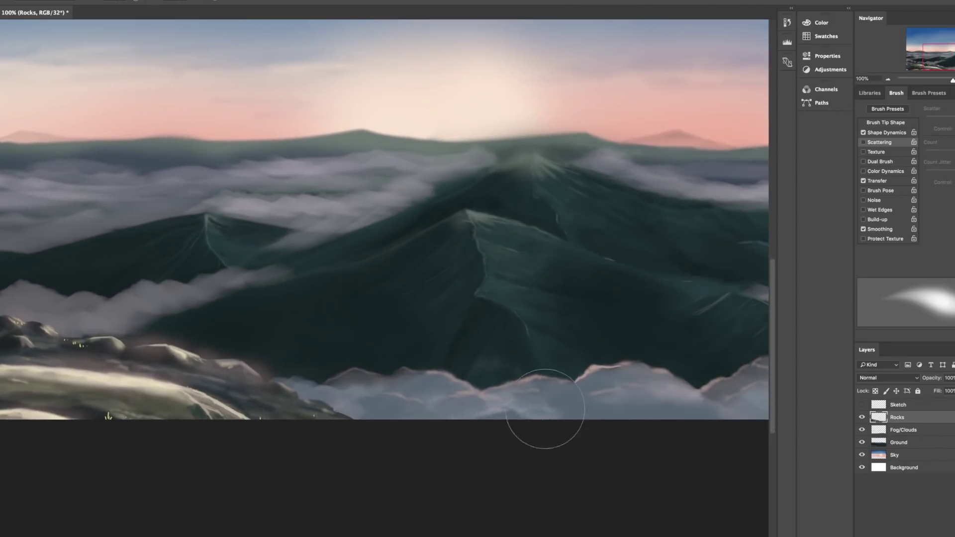
{"action": "right_click", "coordinate": [468, 437]}
{"action": "key", "text": "Escape"}
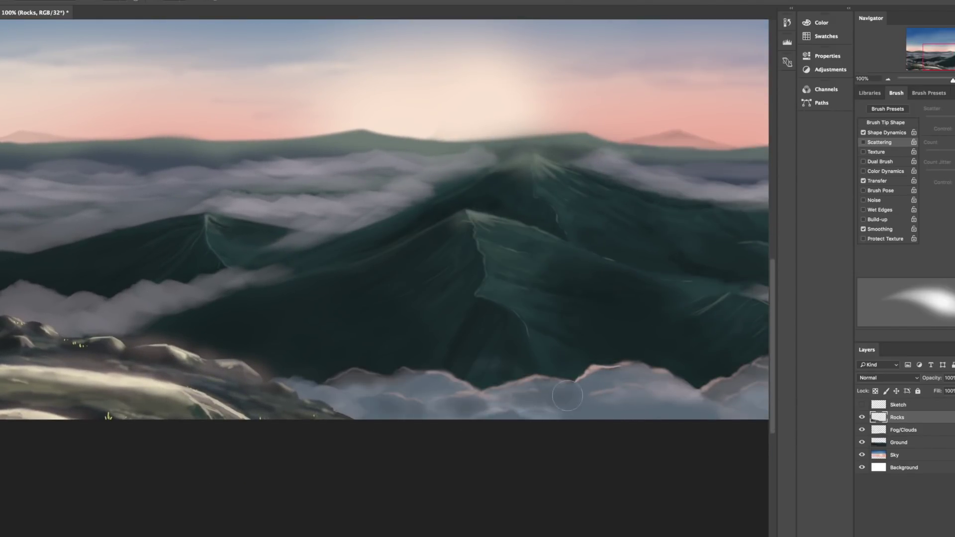
{"action": "scroll", "coordinate": [567, 396], "scroll_direction": "right", "scroll_amount": 7}
{"action": "scroll", "coordinate": [563, 368], "scroll_direction": "down", "scroll_amount": 2}
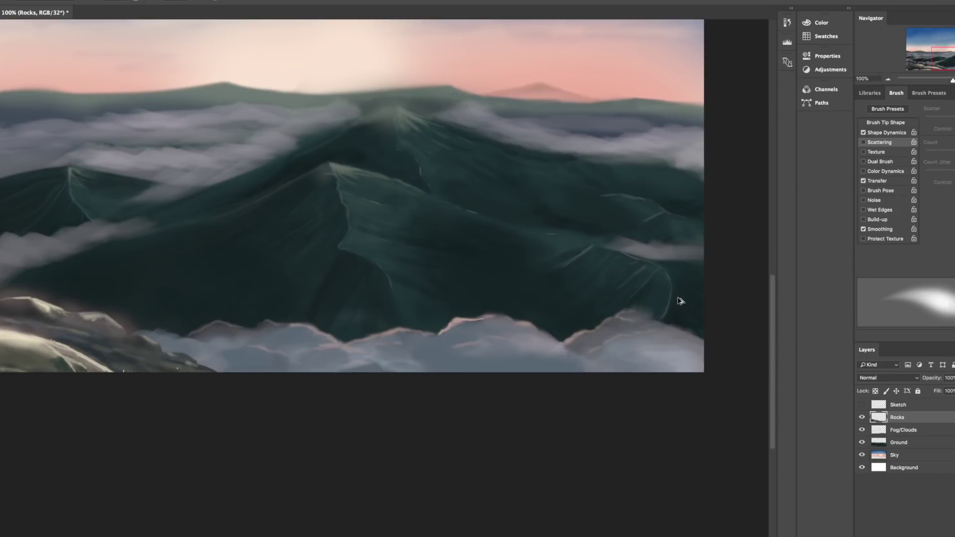
{"action": "scroll", "coordinate": [685, 302], "scroll_direction": "left", "scroll_amount": 10}
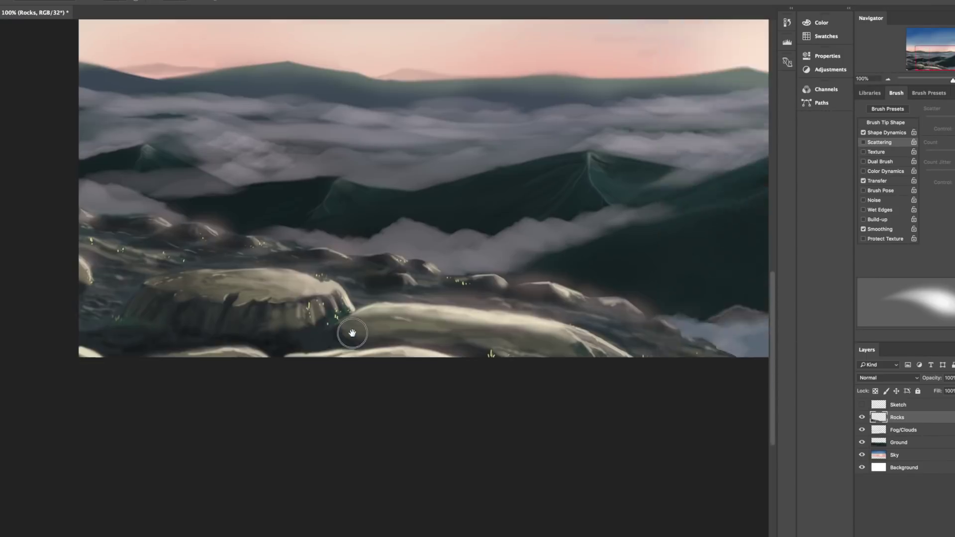
Switch to the Fog/Clouds layer and greatly enlarge the brush for the mist behind the rocks
{"action": "key", "text": "alt+bracketleft"}
{"action": "scroll", "coordinate": [507, 375], "scroll_direction": "right", "scroll_amount": 10}
{"action": "scroll", "coordinate": [552, 338], "scroll_direction": "up", "scroll_amount": 1}
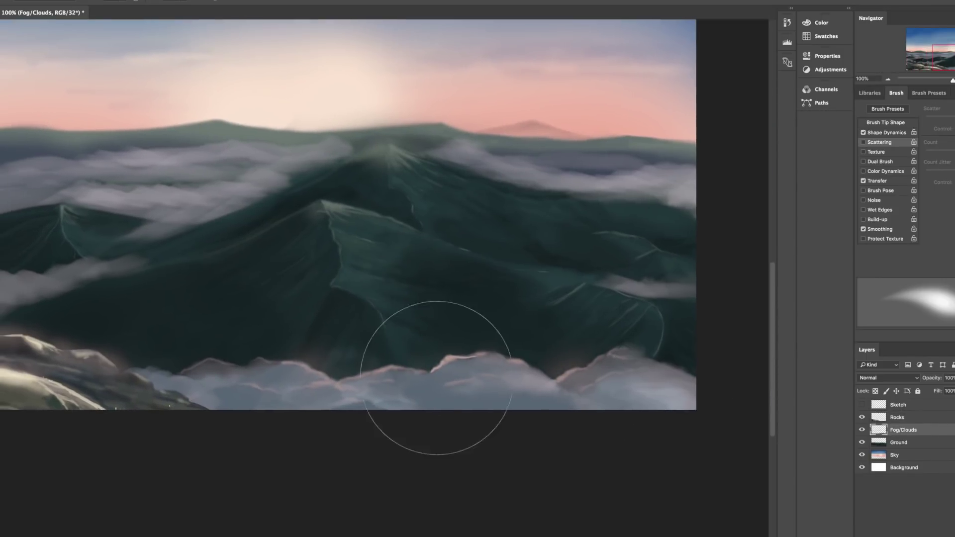
{"action": "scroll", "coordinate": [472, 357], "scroll_direction": "down", "scroll_amount": 5}
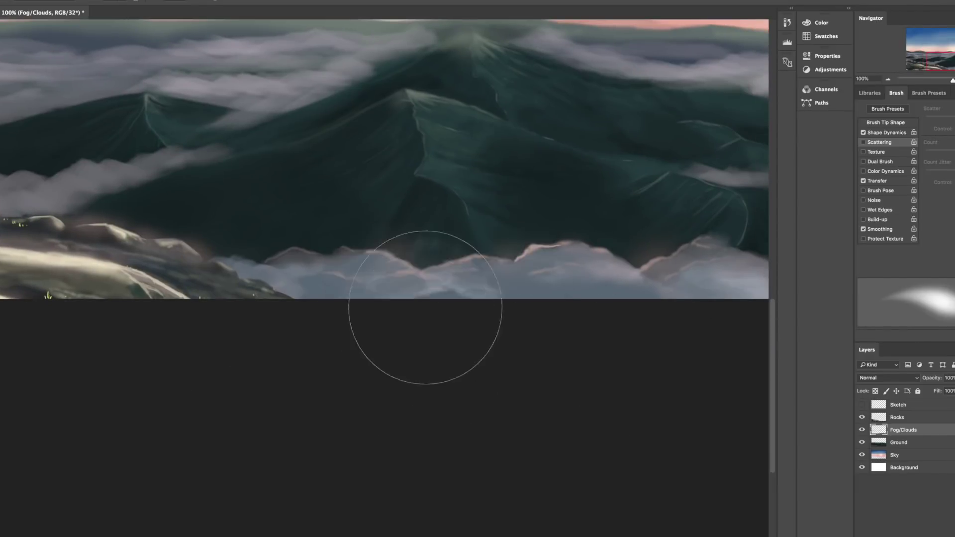
{"action": "scroll", "coordinate": [515, 271], "scroll_direction": "right", "scroll_amount": 4}
{"action": "scroll", "coordinate": [604, 298], "scroll_direction": "up", "scroll_amount": 1}
{"action": "scroll", "coordinate": [679, 333], "scroll_direction": "up", "scroll_amount": 7}
{"action": "scroll", "coordinate": [337, 353], "scroll_direction": "left", "scroll_amount": 9}
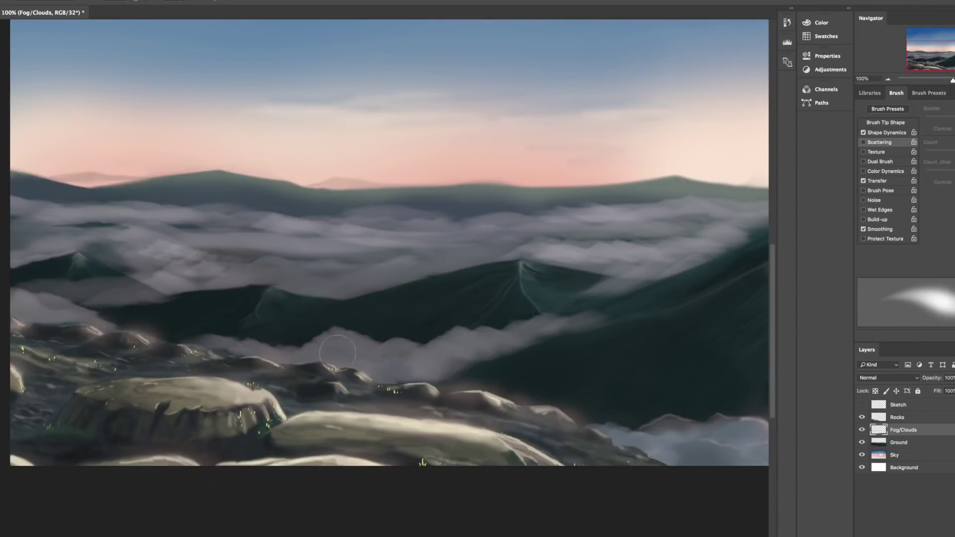
{"action": "scroll", "coordinate": [458, 352], "scroll_direction": "up", "scroll_amount": 5}
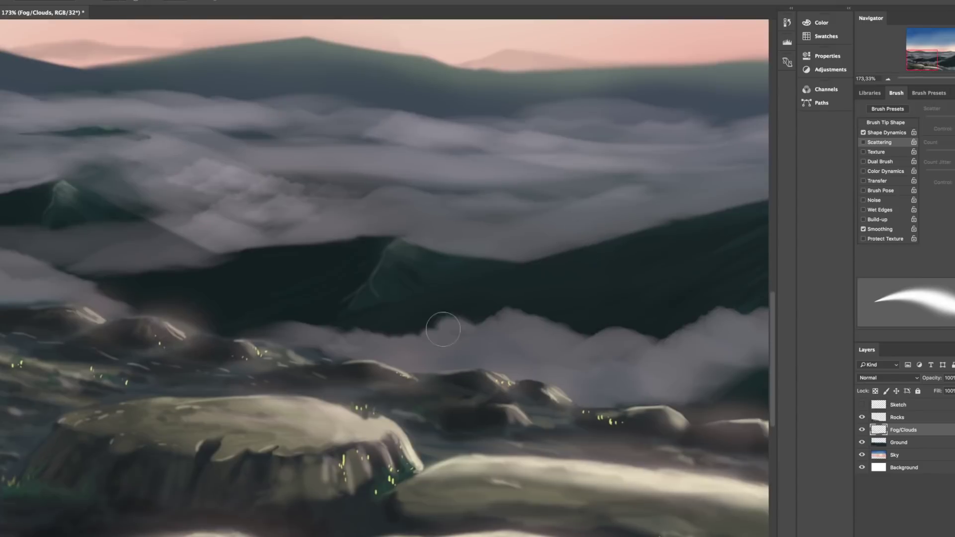
{"action": "scroll", "coordinate": [348, 288], "scroll_direction": "down", "scroll_amount": 5}
{"action": "scroll", "coordinate": [358, 299], "scroll_direction": "right", "scroll_amount": 12}
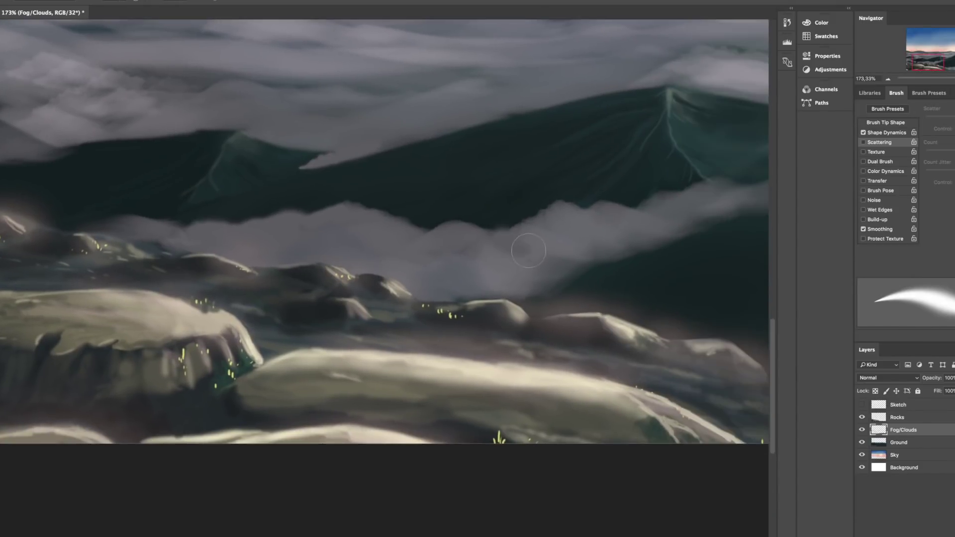
{"action": "scroll", "coordinate": [388, 309], "scroll_direction": "up", "scroll_amount": 1}
{"action": "scroll", "coordinate": [423, 329], "scroll_direction": "down", "scroll_amount": 1}
{"action": "scroll", "coordinate": [426, 333], "scroll_direction": "right", "scroll_amount": 1}
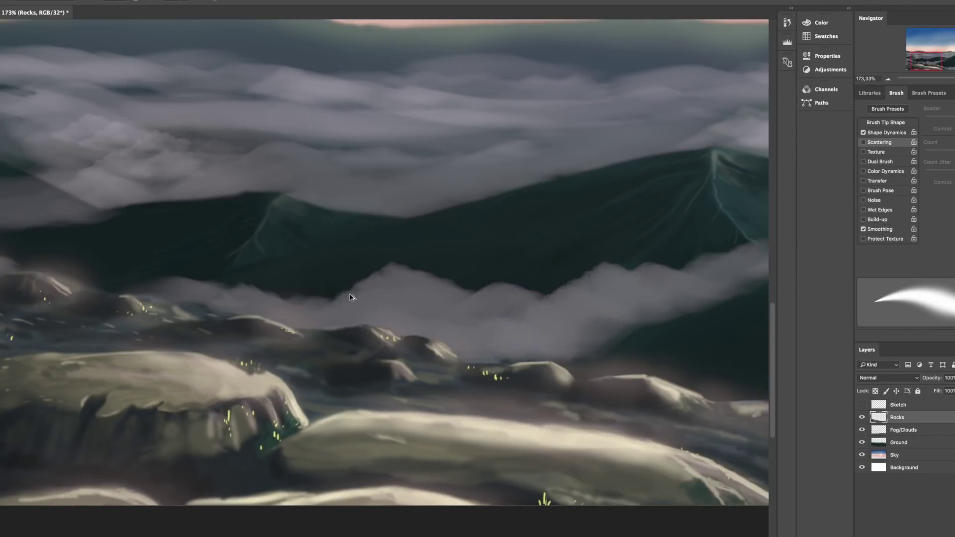
{"action": "scroll", "coordinate": [423, 304], "scroll_direction": "down", "scroll_amount": 10}
{"action": "scroll", "coordinate": [469, 302], "scroll_direction": "up", "scroll_amount": 5}
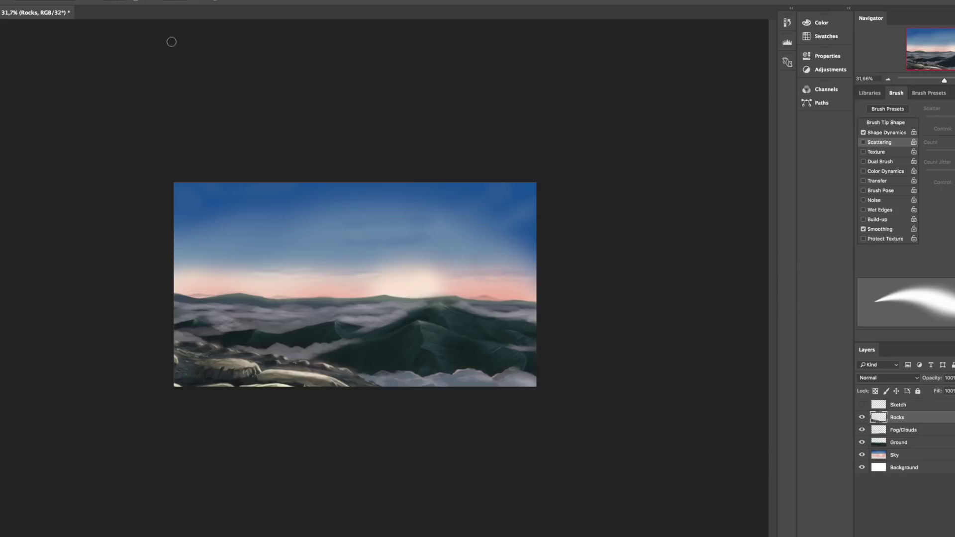
{"action": "scroll", "coordinate": [546, 224], "scroll_direction": "up", "scroll_amount": 3}
{"action": "mouse_move", "coordinate": [234, 405]}
{"action": "left_mouse_down"}
{"action": "mouse_move", "coordinate": [504, 441]}
{"action": "mouse_move", "coordinate": [75, 498]}
{"action": "left_mouse_up"}
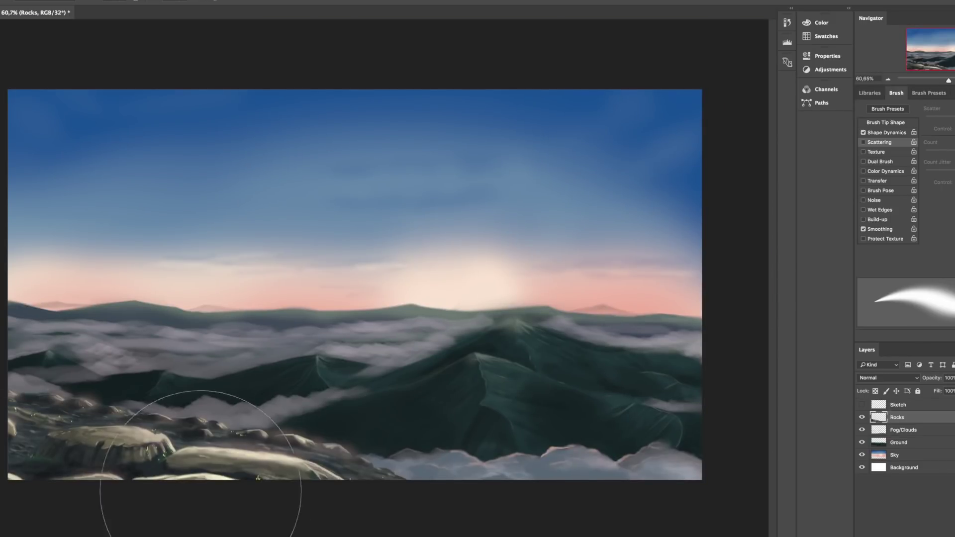
Confirm the picked fog colour and adjust the soft brush size
{"action": "scroll", "coordinate": [312, 143], "scroll_direction": "up", "scroll_amount": 3}
{"action": "scroll", "coordinate": [316, 324], "scroll_direction": "up", "scroll_amount": 2}
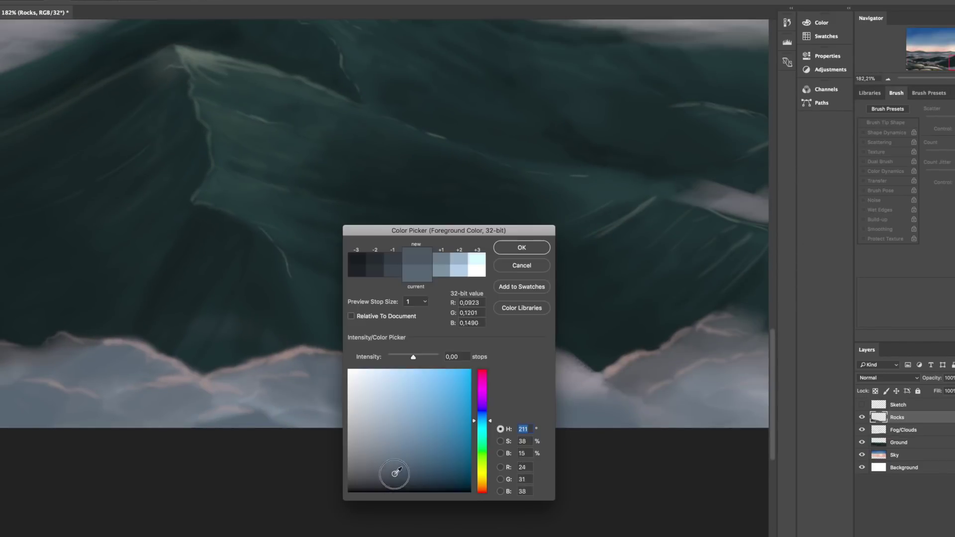
{"action": "key", "text": "Return"}
{"action": "left_click_drag", "start_coordinate": [288, 357], "coordinate": [358, 374]}
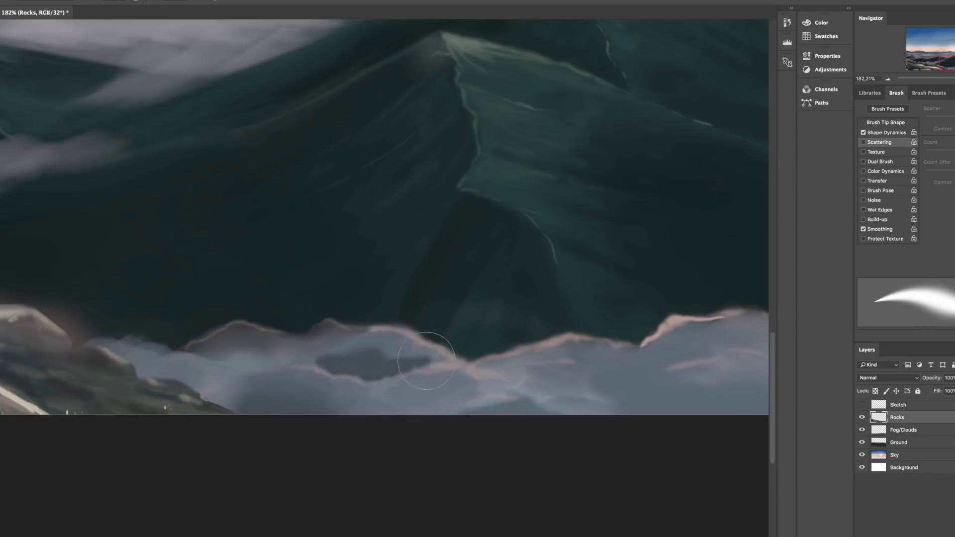
{"action": "scroll", "coordinate": [65, 331], "scroll_direction": "left", "scroll_amount": 2}
{"action": "key", "text": "bracketright"}
{"action": "key", "text": "bracketright"}
{"action": "key", "text": "bracketright"}
{"action": "scroll", "coordinate": [164, 335], "scroll_direction": "right", "scroll_amount": 5}
{"action": "scroll", "coordinate": [164, 334], "scroll_direction": "down", "scroll_amount": 3}
Switch to a different brush preset while moving across the valley view
{"action": "key", "text": "period"}
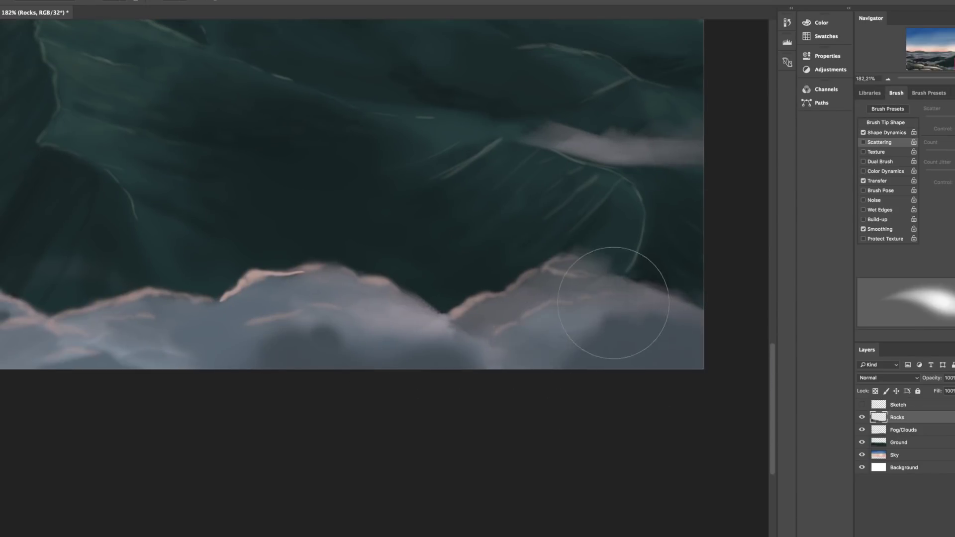
{"action": "scroll", "coordinate": [608, 299], "scroll_direction": "up", "scroll_amount": 1}
{"action": "scroll", "coordinate": [607, 298], "scroll_direction": "left", "scroll_amount": 3}
{"action": "scroll", "coordinate": [459, 339], "scroll_direction": "left", "scroll_amount": 3}
{"action": "scroll", "coordinate": [489, 353], "scroll_direction": "down", "scroll_amount": 1}
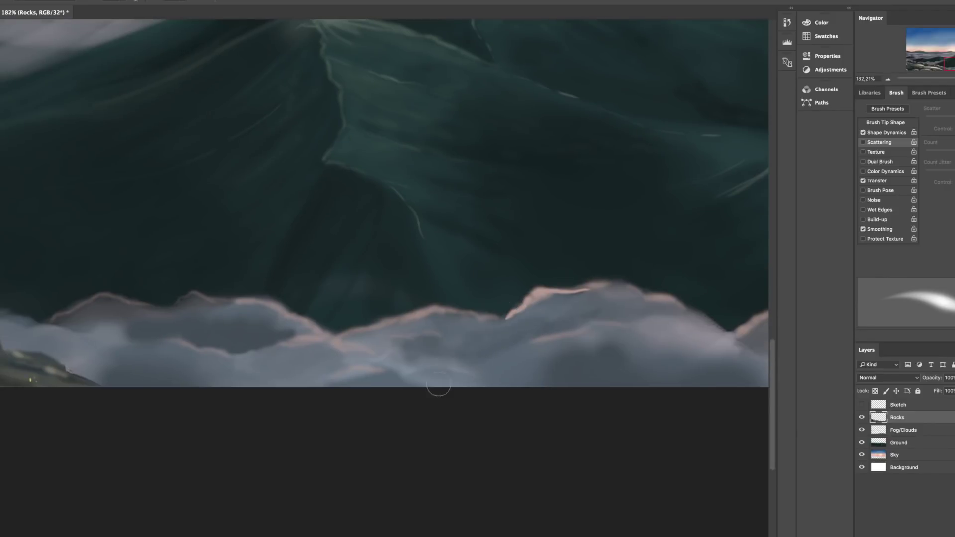
{"action": "scroll", "coordinate": [437, 360], "scroll_direction": "left", "scroll_amount": 3}
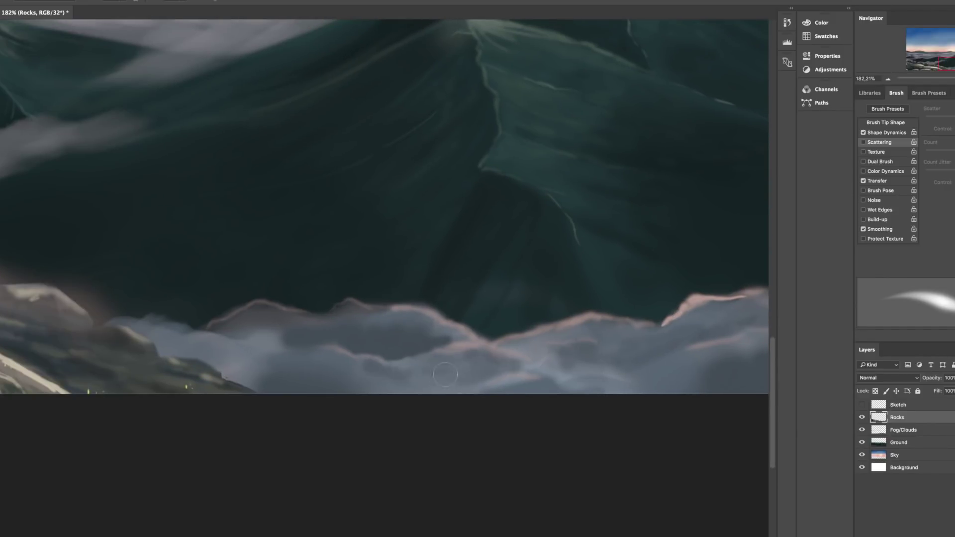
{"action": "scroll", "coordinate": [445, 374], "scroll_direction": "down", "scroll_amount": 6}
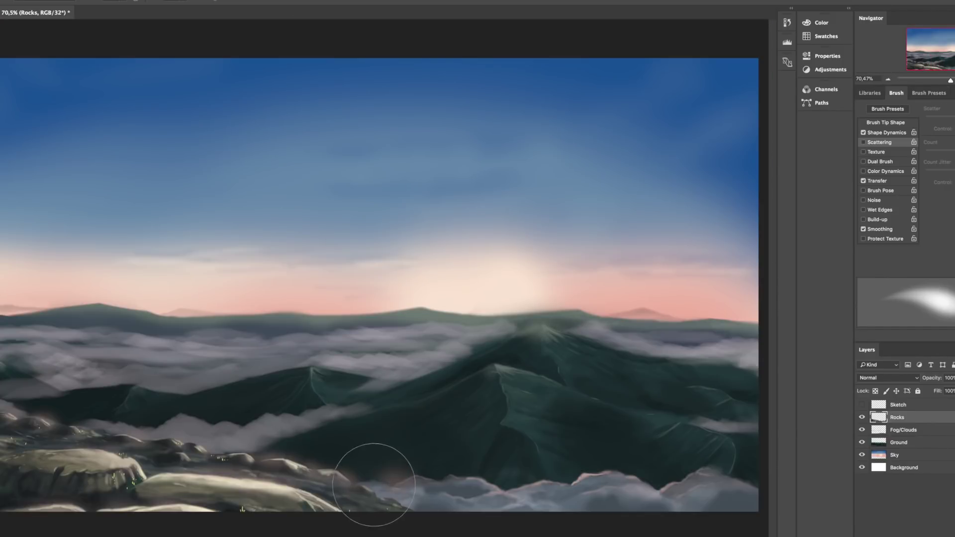
Toggle the Rocks layer to check beneath it, then cycle brush presets between Fog/Clouds and Rocks
{"action": "left_click", "coordinate": [862, 417]}
{"action": "left_click", "coordinate": [862, 417]}
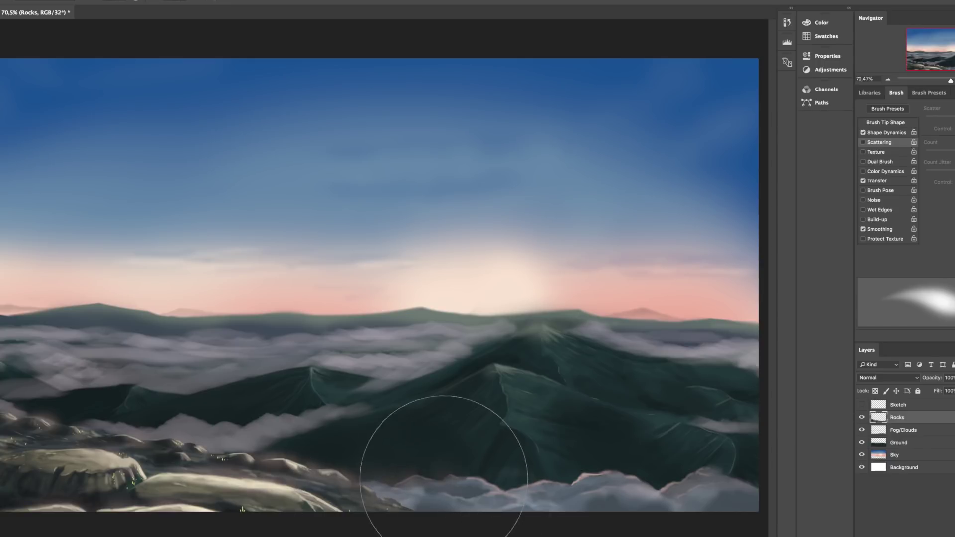
{"action": "key", "text": "alt+bracketleft"}
{"action": "key", "text": "period"}
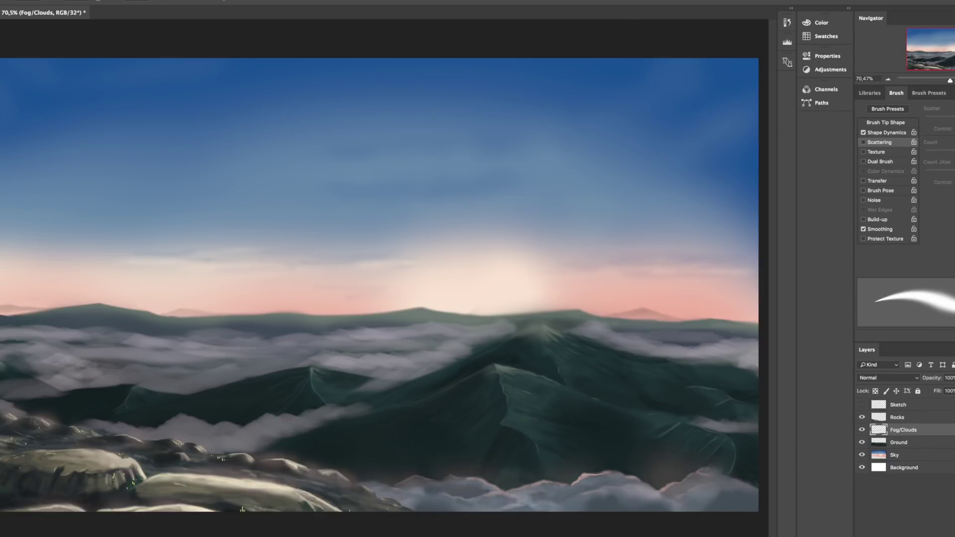
{"action": "scroll", "coordinate": [385, 462], "scroll_direction": "up", "scroll_amount": 3}
{"action": "key", "text": "alt+bracketright"}
{"action": "key", "text": "comma"}
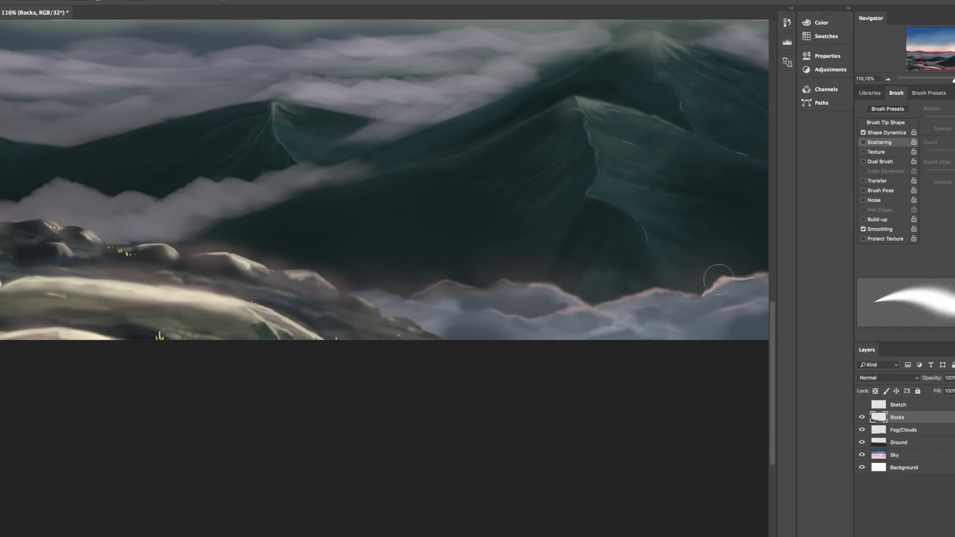
{"action": "key", "text": "period"}
Change the brush preset and zoom out over the longer fog streak across the valley
{"action": "scroll", "coordinate": [358, 296], "scroll_direction": "down", "scroll_amount": 2}
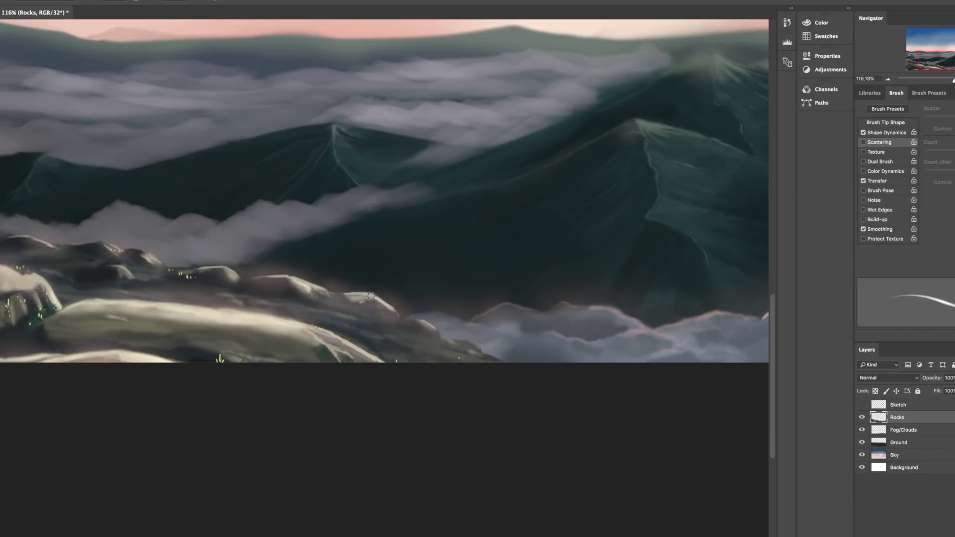
{"action": "scroll", "coordinate": [393, 299], "scroll_direction": "down", "scroll_amount": 5}
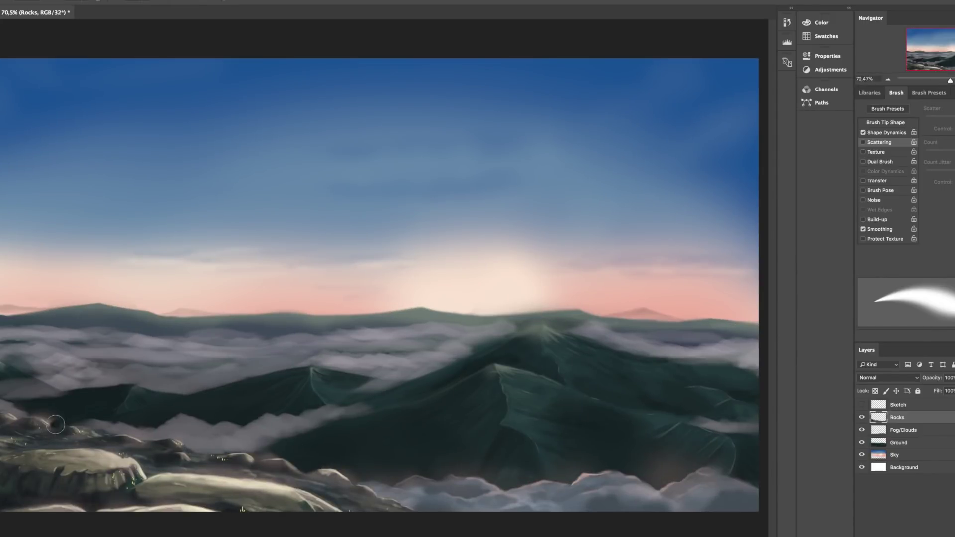
{"action": "scroll", "coordinate": [242, 509], "scroll_direction": "up", "scroll_amount": 6}
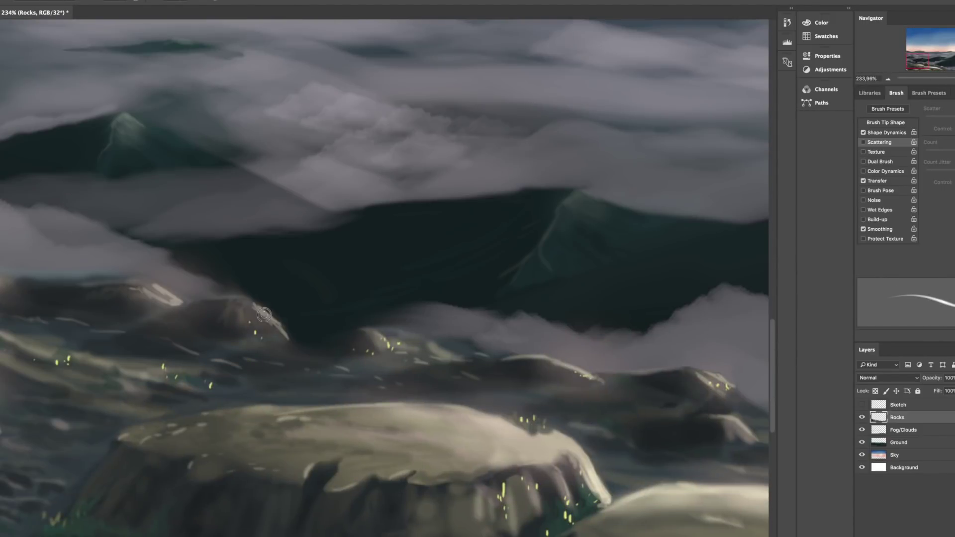
{"action": "scroll", "coordinate": [412, 358], "scroll_direction": "down", "scroll_amount": 3}
{"action": "key", "text": "e"}
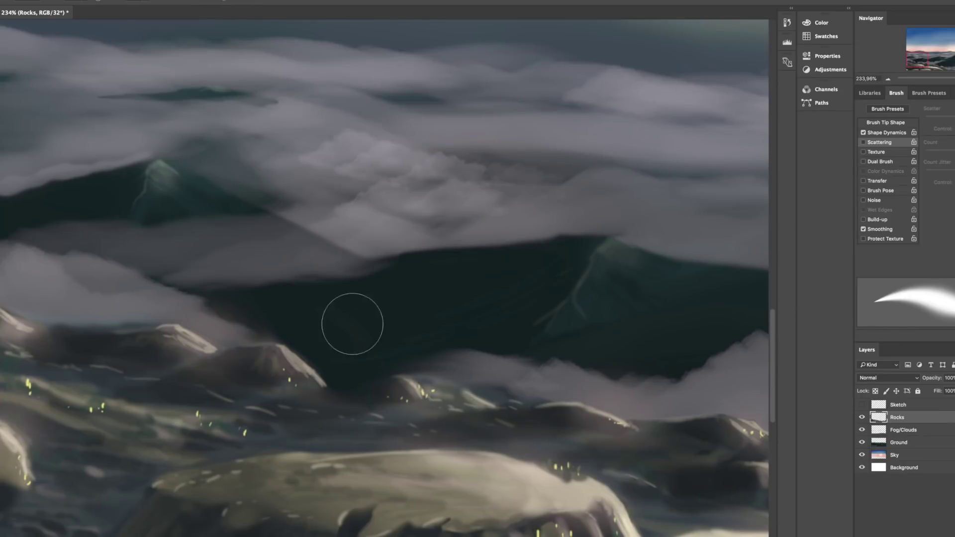
{"action": "scroll", "coordinate": [352, 323], "scroll_direction": "down", "scroll_amount": 3}
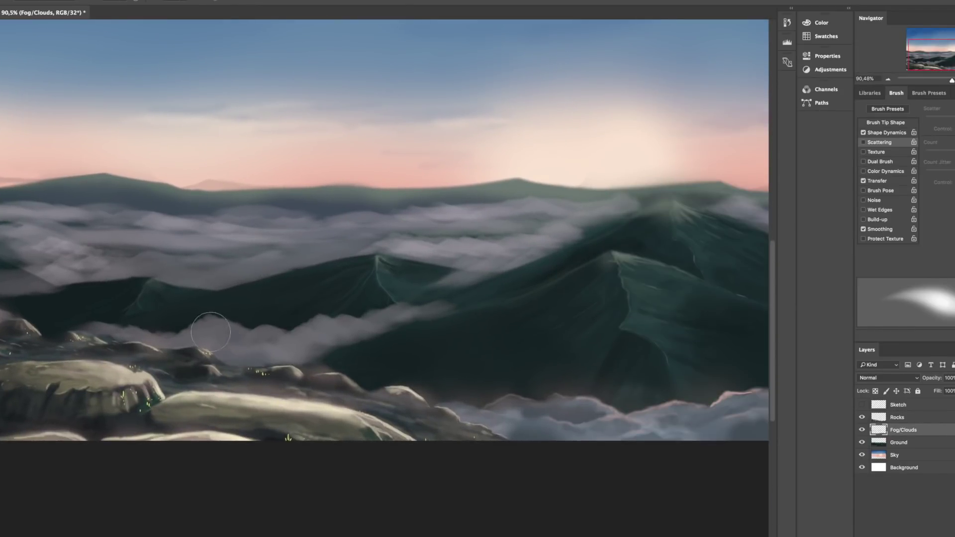
{"action": "scroll", "coordinate": [706, 387], "scroll_direction": "left", "scroll_amount": 3}
{"action": "scroll", "coordinate": [706, 387], "scroll_direction": "down", "scroll_amount": 2}
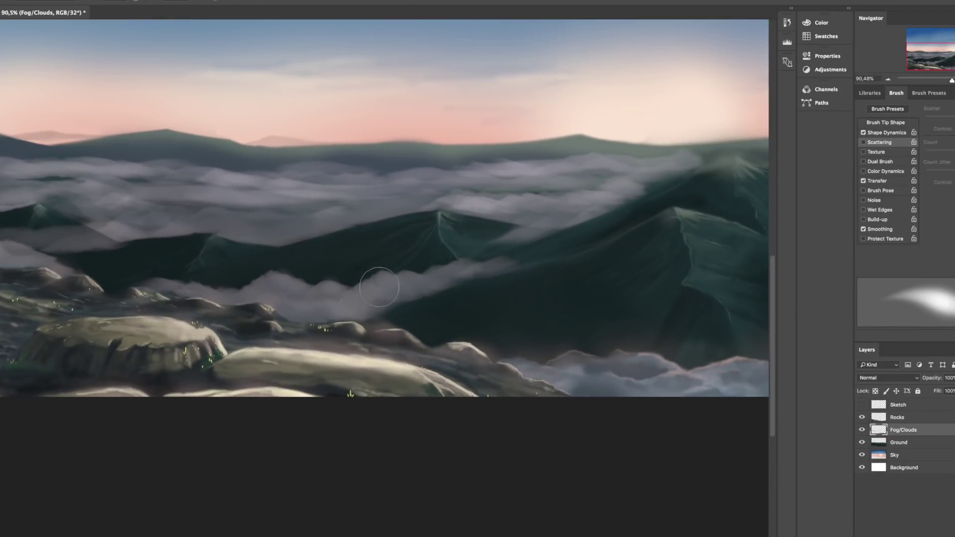
Zoom in on the low fog bank and paint three brighter fog strokes across the cloud tops
{"action": "key", "text": "e"}
{"action": "left_click_drag", "start_coordinate": [289, 284], "coordinate": [368, 302]}
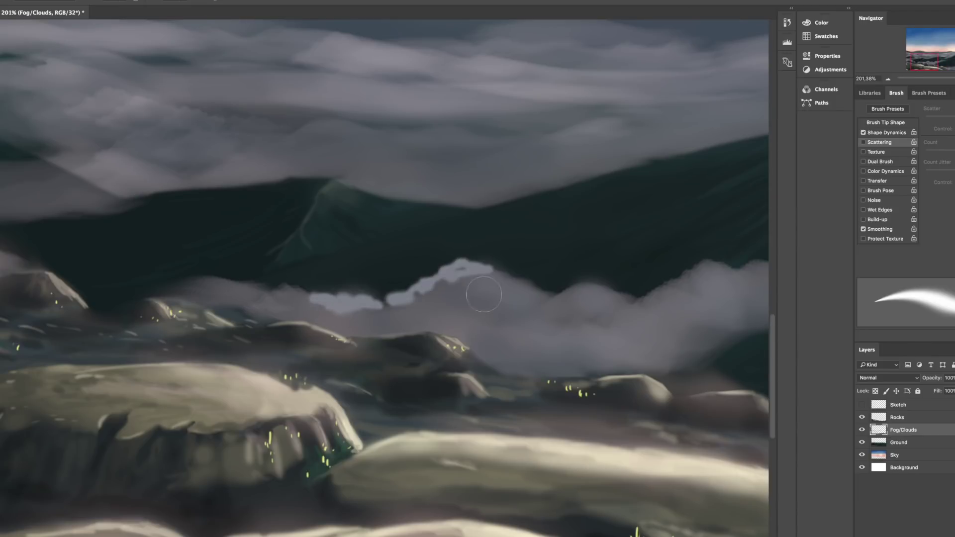
{"action": "left_click_drag", "start_coordinate": [483, 294], "coordinate": [437, 273]}
{"action": "scroll", "coordinate": [437, 272], "scroll_direction": "left", "scroll_amount": 4}
{"action": "mouse_move", "coordinate": [373, 293]}
{"action": "left_mouse_down"}
{"action": "mouse_move", "coordinate": [330, 271]}
{"action": "mouse_move", "coordinate": [309, 283]}
{"action": "left_mouse_up"}
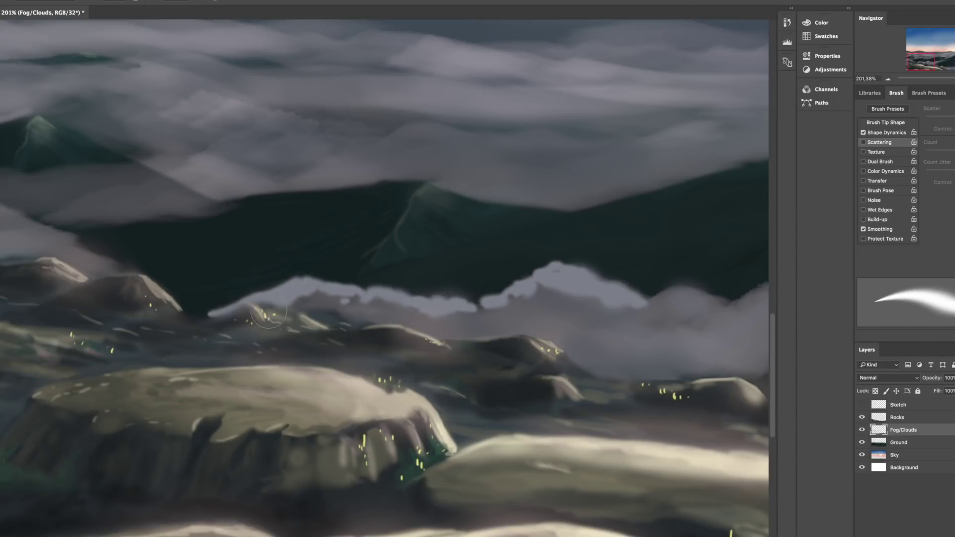
{"action": "scroll", "coordinate": [575, 296], "scroll_direction": "left", "scroll_amount": 4}
{"action": "mouse_move", "coordinate": [543, 303]}
{"action": "left_mouse_down"}
{"action": "mouse_move", "coordinate": [493, 301]}
{"action": "mouse_move", "coordinate": [368, 318]}
{"action": "left_mouse_up"}
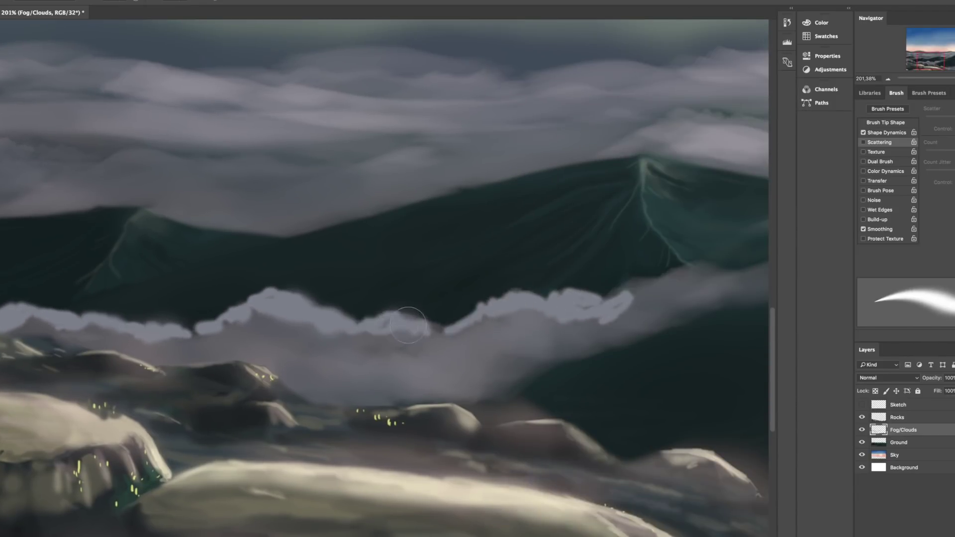
{"action": "scroll", "coordinate": [279, 293], "scroll_direction": "down", "scroll_amount": 5}
{"action": "scroll", "coordinate": [413, 360], "scroll_direction": "up", "scroll_amount": 3}
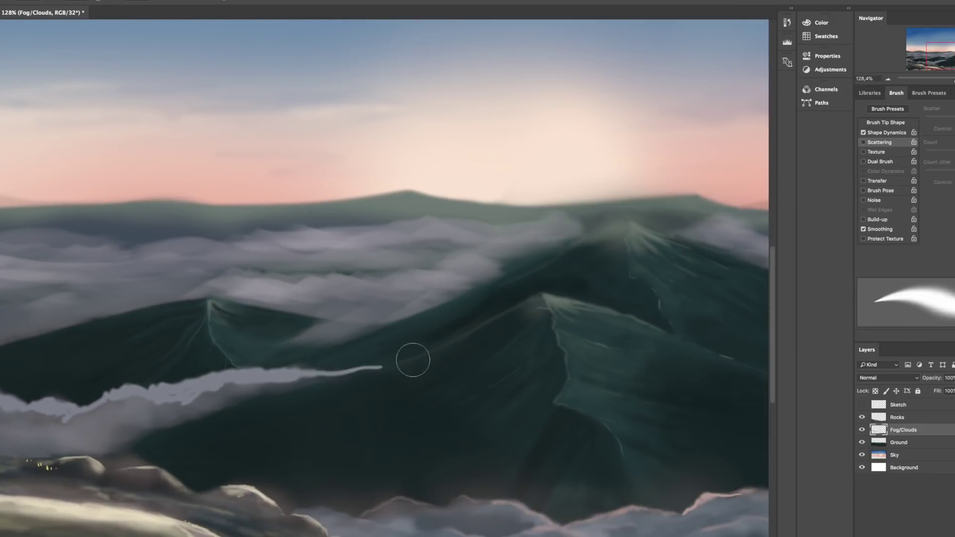
Brighten the left side of the fog clouds in front of the rocks
{"action": "mouse_move", "coordinate": [254, 387]}
{"action": "left_mouse_down"}
{"action": "mouse_move", "coordinate": [441, 346]}
{"action": "mouse_move", "coordinate": [526, 386]}
{"action": "left_mouse_up"}
{"action": "mouse_move", "coordinate": [418, 431]}
{"action": "left_mouse_down"}
{"action": "mouse_move", "coordinate": [473, 446]}
{"action": "mouse_move", "coordinate": [529, 441]}
{"action": "mouse_move", "coordinate": [277, 490]}
{"action": "mouse_move", "coordinate": [441, 401]}
{"action": "mouse_move", "coordinate": [312, 419]}
{"action": "left_mouse_up"}
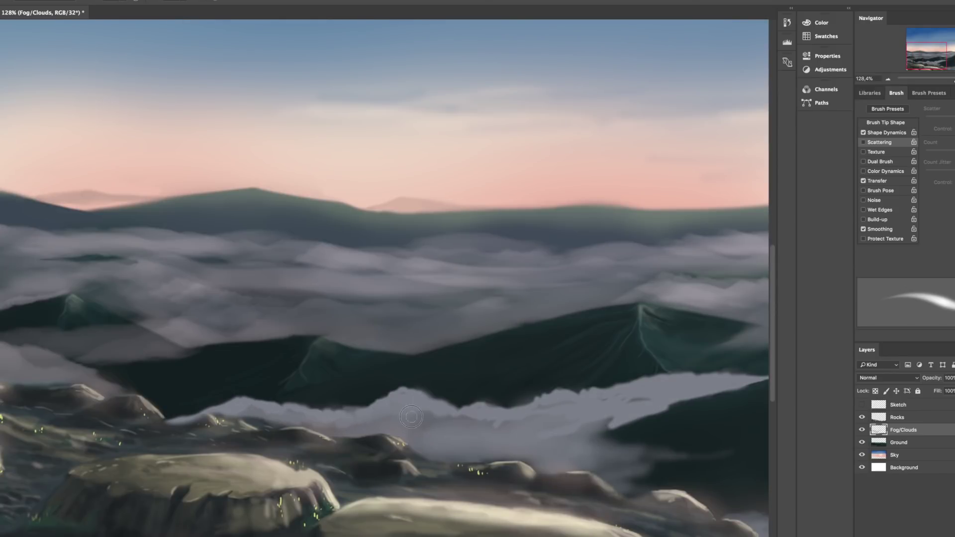
{"action": "scroll", "coordinate": [411, 417], "scroll_direction": "right", "scroll_amount": 5}
{"action": "scroll", "coordinate": [411, 417], "scroll_direction": "down", "scroll_amount": 2}
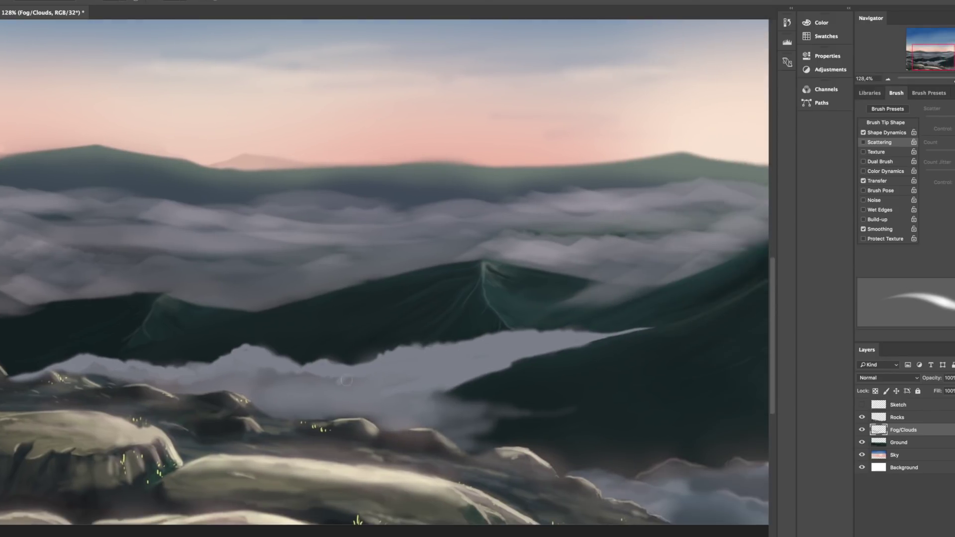
Pick a different brush preset with size variation off, and make the brush smaller
{"action": "left_click", "coordinate": [929, 93]}
{"action": "left_click", "coordinate": [896, 93]}
{"action": "left_click", "coordinate": [863, 133]}
{"action": "scroll", "coordinate": [383, 273], "scroll_direction": "down", "scroll_amount": 2}
{"action": "scroll", "coordinate": [384, 274], "scroll_direction": "left", "scroll_amount": 2}
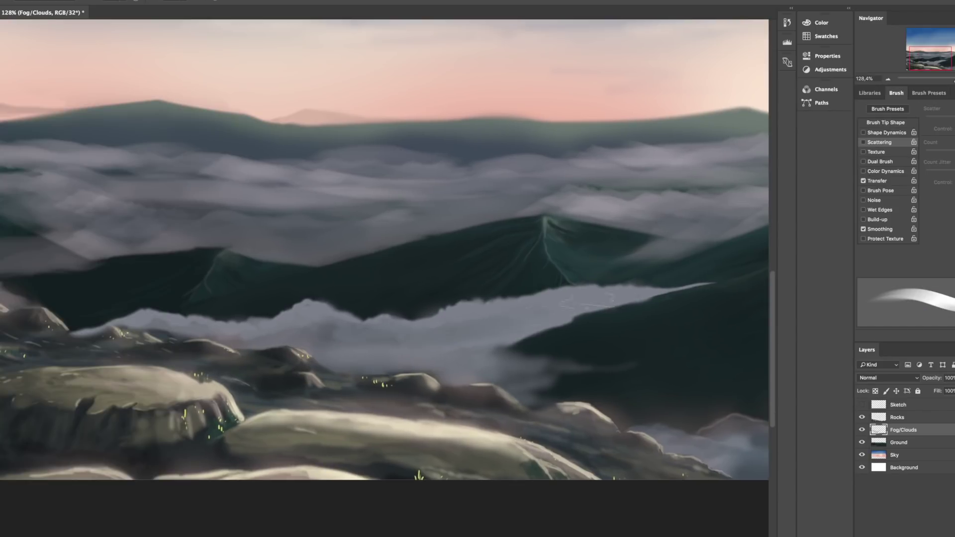
{"action": "scroll", "coordinate": [341, 274], "scroll_direction": "left", "scroll_amount": 6}
{"action": "scroll", "coordinate": [341, 274], "scroll_direction": "up", "scroll_amount": 1}
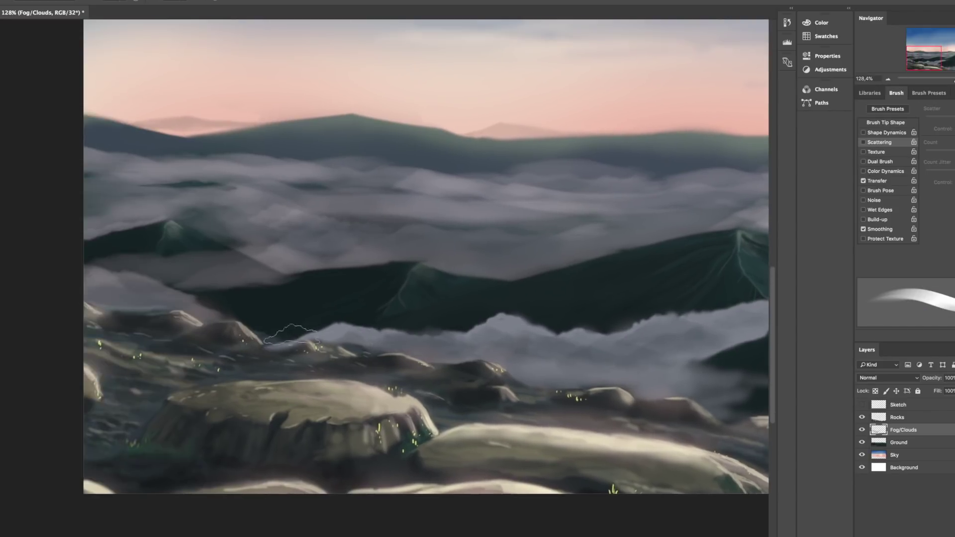
{"action": "scroll", "coordinate": [291, 335], "scroll_direction": "down", "scroll_amount": 2}
{"action": "scroll", "coordinate": [291, 335], "scroll_direction": "right", "scroll_amount": 3}
{"action": "key", "text": "["}
{"action": "key", "text": "["}
{"action": "key", "text": "["}
{"action": "key", "text": "["}
{"action": "key", "text": "["}
{"action": "key", "text": "["}
{"action": "key", "text": "["}
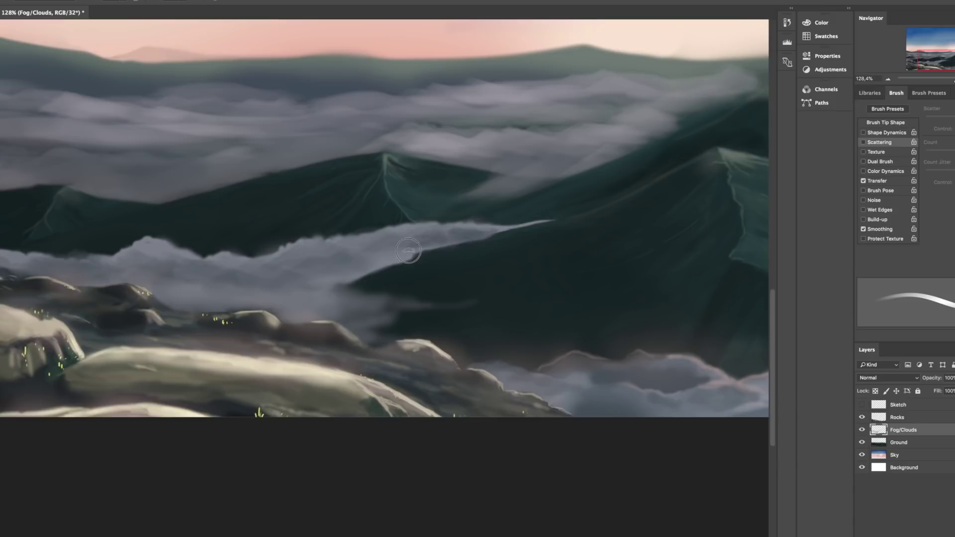
Frame the sky and left foreground rocks and return to the brush settings
{"action": "left_click_drag", "start_coordinate": [408, 251], "coordinate": [414, 267]}
{"action": "left_click_drag", "start_coordinate": [484, 244], "coordinate": [417, 314]}
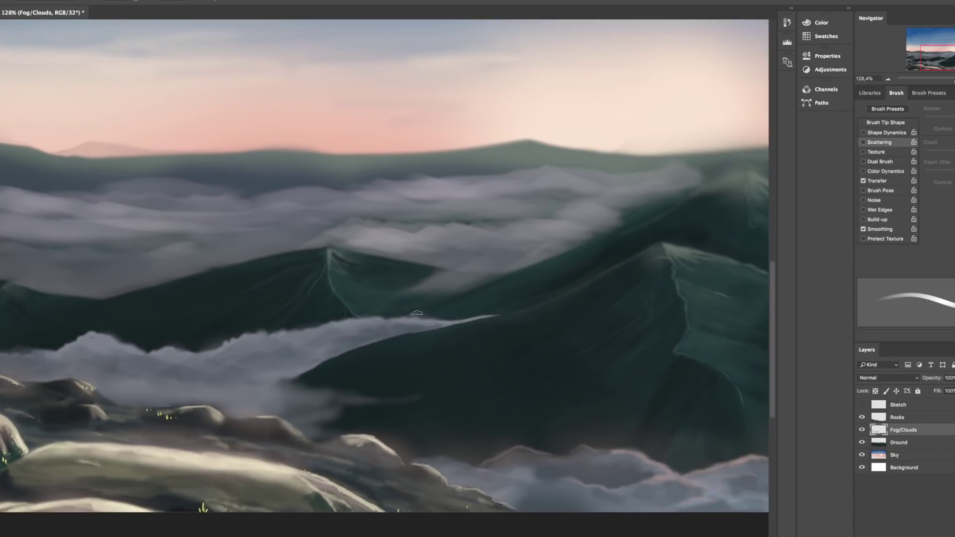
{"action": "left_click", "coordinate": [929, 93]}
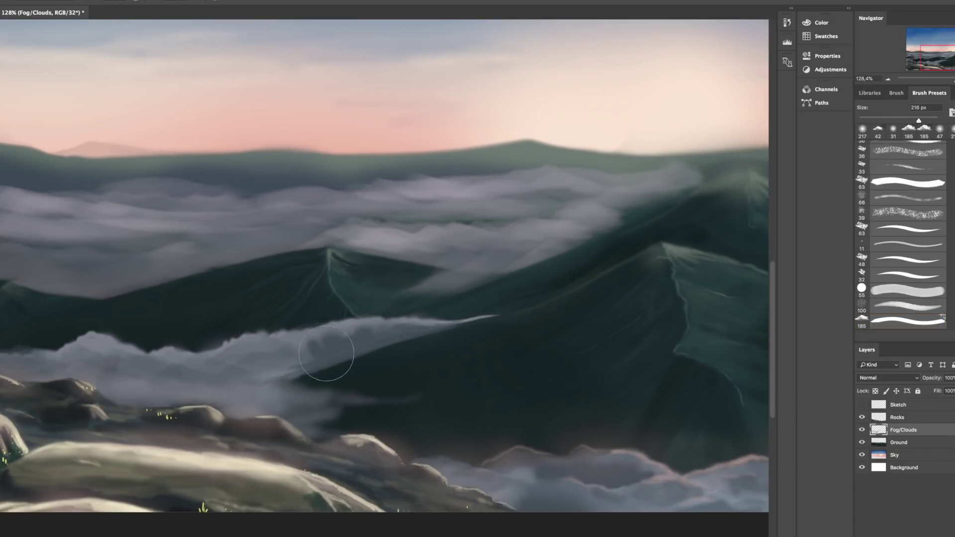
{"action": "key", "text": "F5"}
{"action": "left_click_drag", "start_coordinate": [185, 370], "coordinate": [281, 375]}
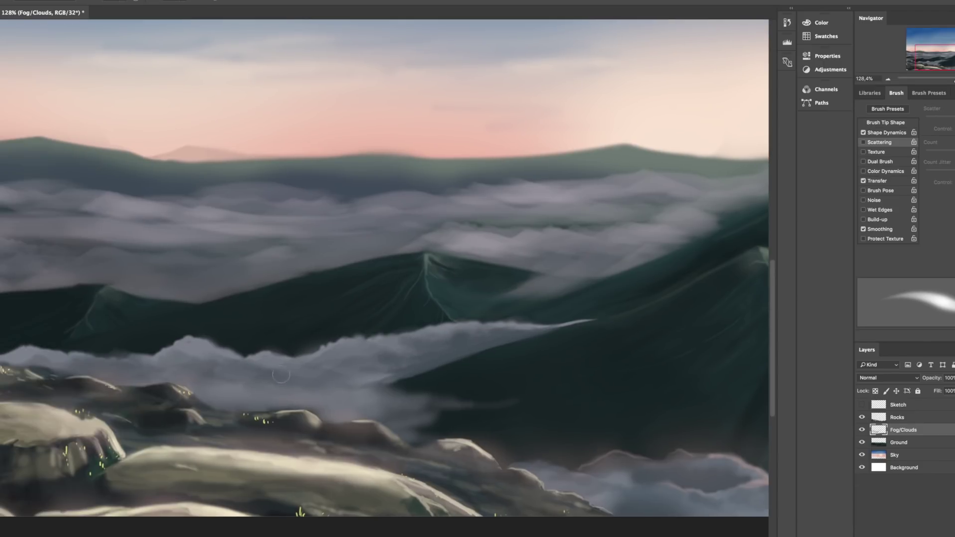
{"action": "left_click_drag", "start_coordinate": [378, 395], "coordinate": [370, 307]}
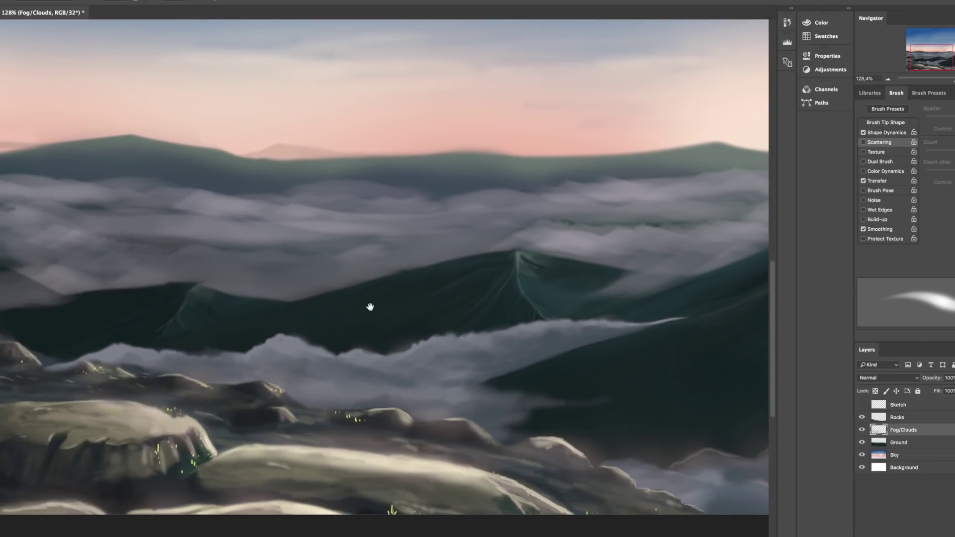
{"action": "scroll", "coordinate": [577, 330], "scroll_direction": "down", "scroll_amount": 3}
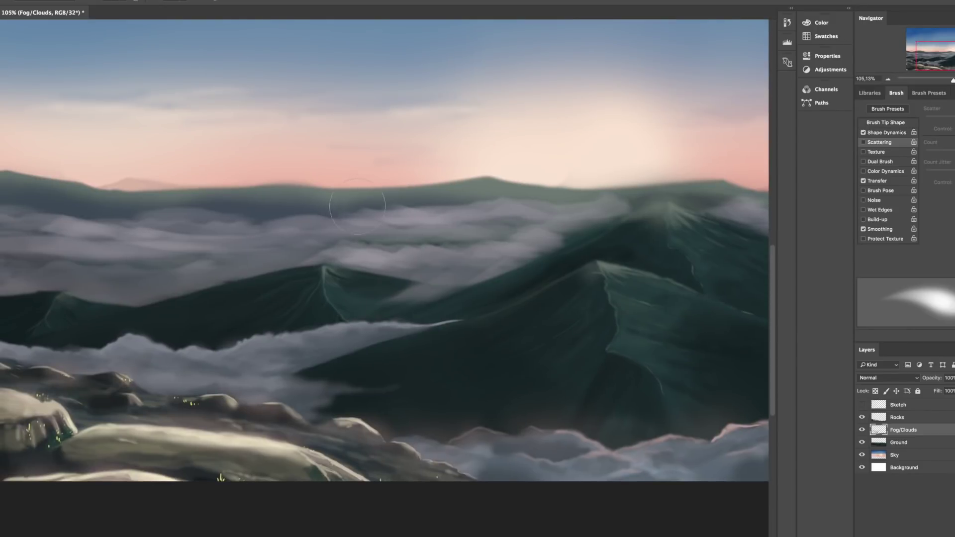
{"action": "key", "text": "alt+bracketleft"}
{"action": "scroll", "coordinate": [548, 258], "scroll_direction": "down", "scroll_amount": 3}
{"action": "scroll", "coordinate": [547, 259], "scroll_direction": "right", "scroll_amount": 5}
{"action": "scroll", "coordinate": [672, 174], "scroll_direction": "up", "scroll_amount": 5}
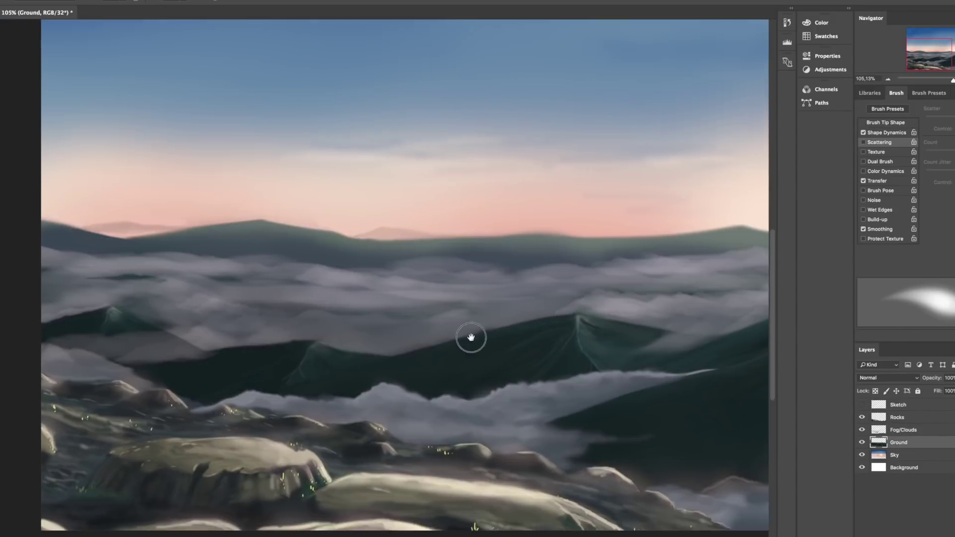
{"action": "scroll", "coordinate": [472, 337], "scroll_direction": "left", "scroll_amount": 2}
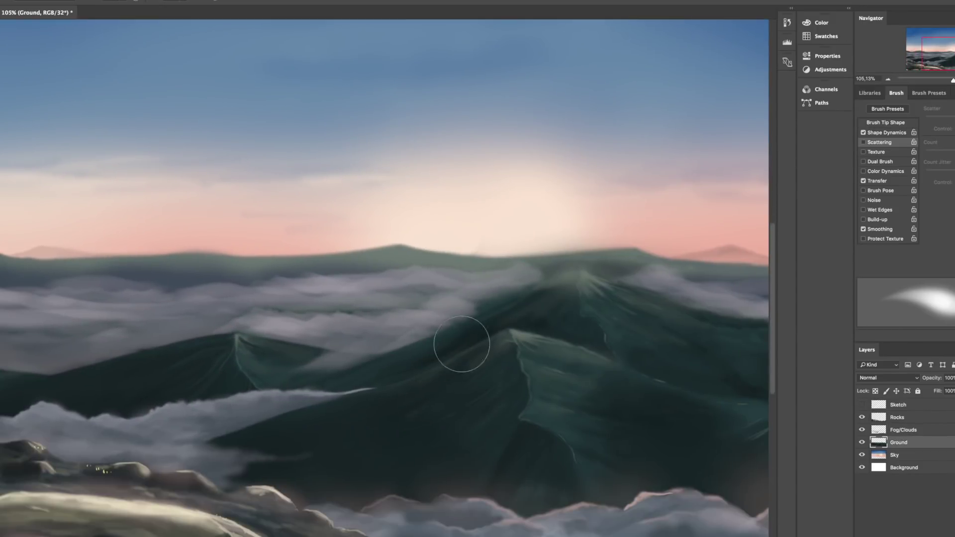
{"action": "left_click_drag", "start_coordinate": [461, 344], "coordinate": [498, 277]}
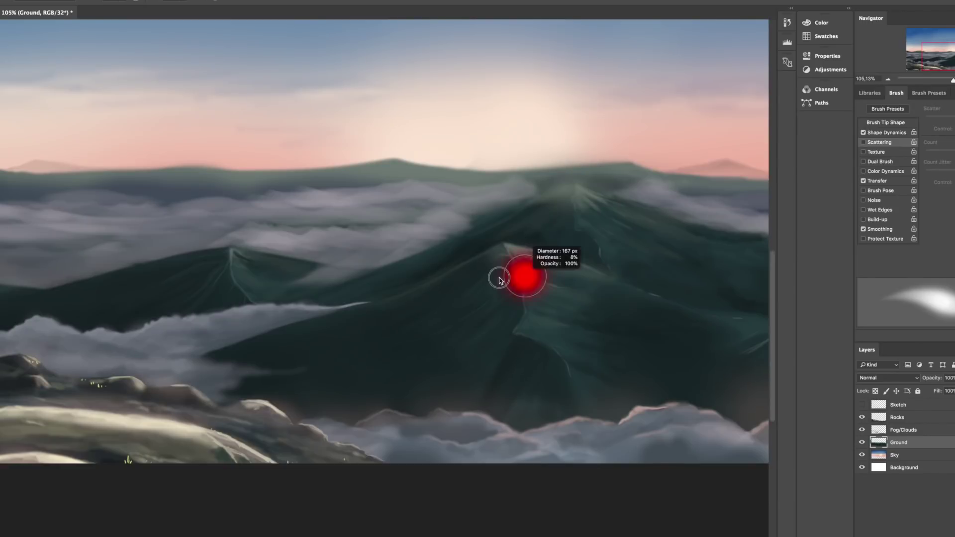
{"action": "scroll", "coordinate": [437, 239], "scroll_direction": "down", "scroll_amount": 3}
{"action": "scroll", "coordinate": [696, 299], "scroll_direction": "up", "scroll_amount": 1}
{"action": "scroll", "coordinate": [708, 303], "scroll_direction": "up", "scroll_amount": 2}
{"action": "scroll", "coordinate": [708, 303], "scroll_direction": "left", "scroll_amount": 5}
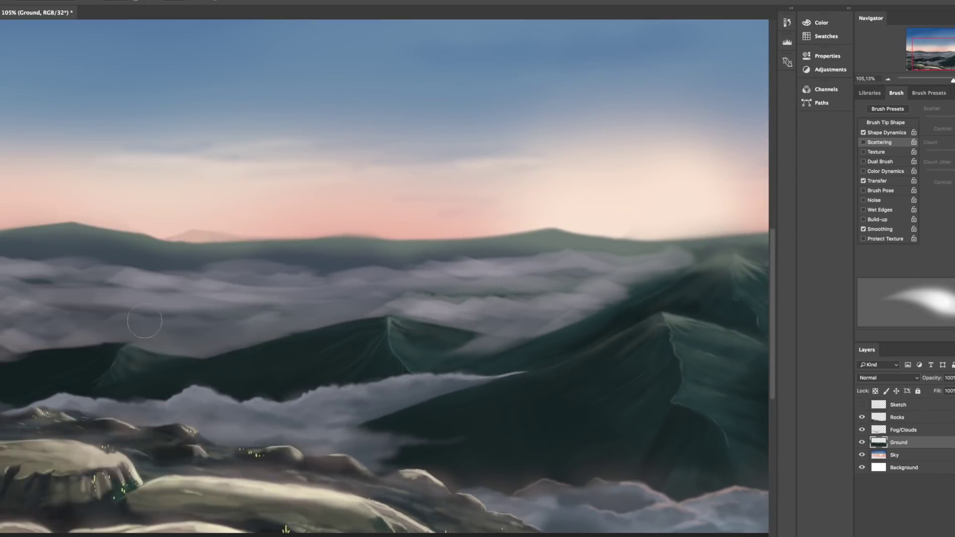
{"action": "scroll", "coordinate": [549, 363], "scroll_direction": "left", "scroll_amount": 3}
{"action": "scroll", "coordinate": [549, 362], "scroll_direction": "right", "scroll_amount": 3}
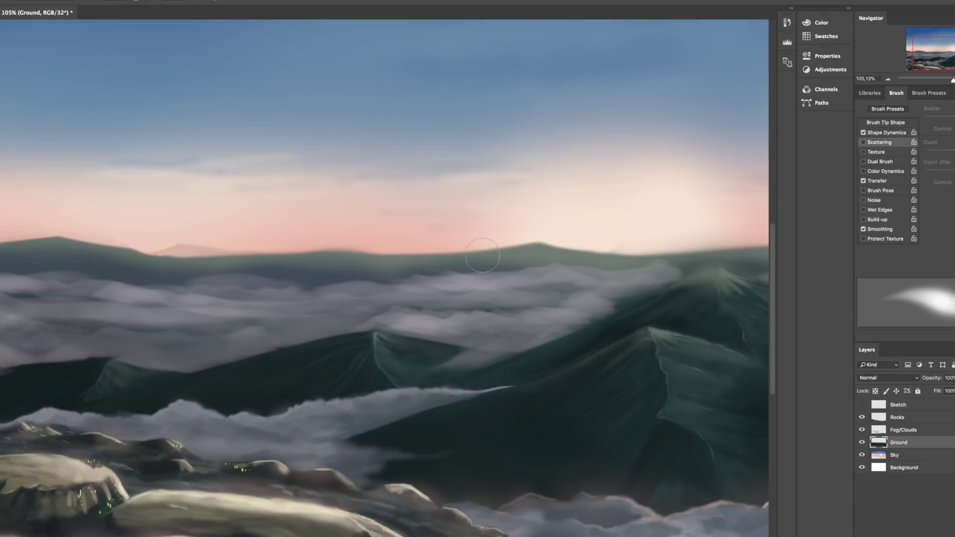
{"action": "scroll", "coordinate": [482, 255], "scroll_direction": "down", "scroll_amount": 3}
{"action": "key", "text": "alt+bracketright"}
{"action": "scroll", "coordinate": [301, 292], "scroll_direction": "left", "scroll_amount": 2}
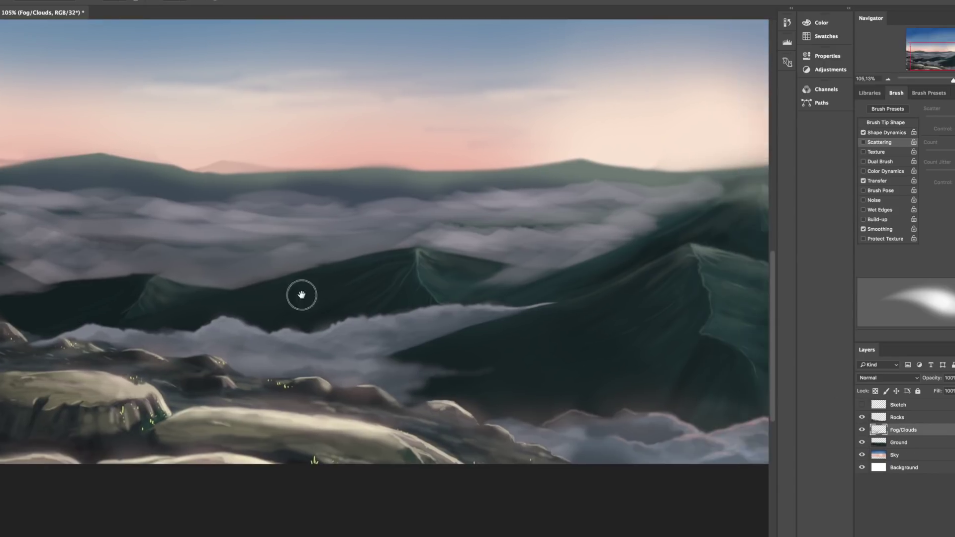
{"action": "key", "text": "bracketright"}
{"action": "key", "text": "bracketright"}
{"action": "key", "text": "bracketright"}
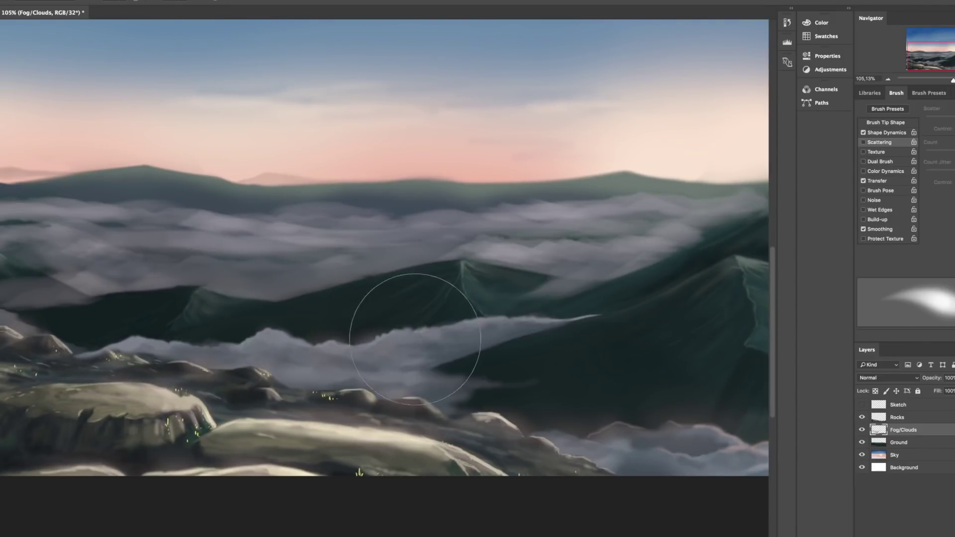
{"action": "scroll", "coordinate": [405, 320], "scroll_direction": "right", "scroll_amount": 5}
{"action": "scroll", "coordinate": [359, 341], "scroll_direction": "down", "scroll_amount": 3}
{"action": "left_click_drag", "start_coordinate": [382, 268], "coordinate": [532, 320]}
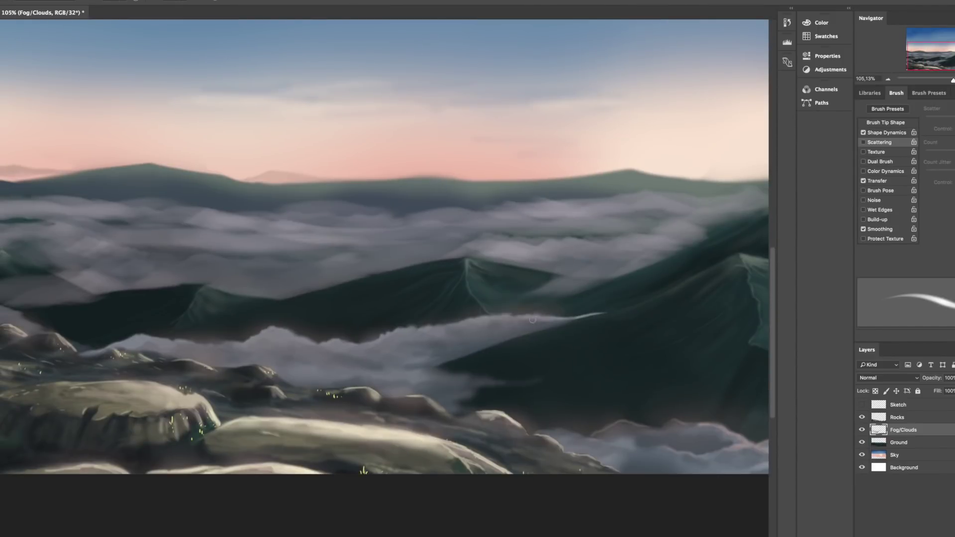
{"action": "scroll", "coordinate": [559, 319], "scroll_direction": "left", "scroll_amount": 3}
{"action": "scroll", "coordinate": [559, 319], "scroll_direction": "up", "scroll_amount": 1}
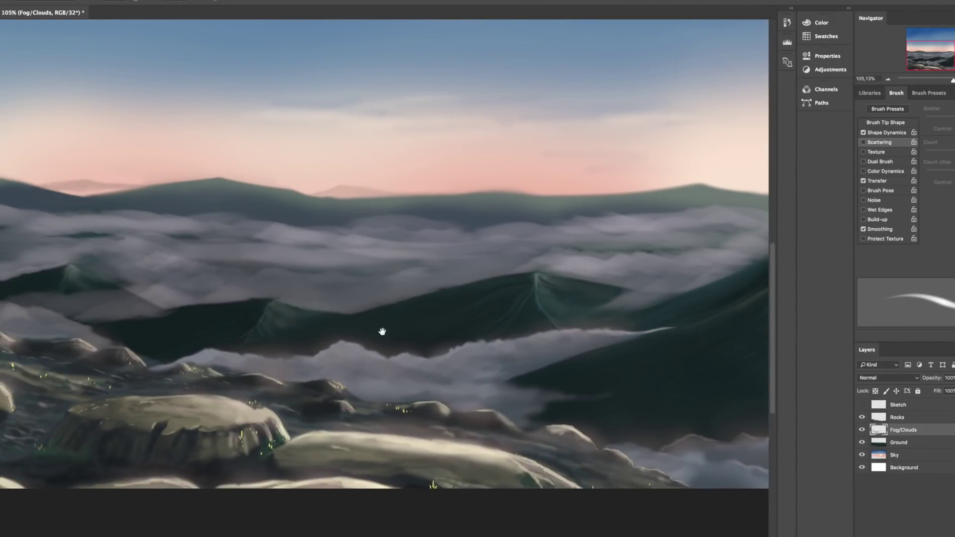
Bring the foreground rocks into view and open the brush's opacity variation settings
{"action": "scroll", "coordinate": [382, 331], "scroll_direction": "up", "scroll_amount": 5}
{"action": "scroll", "coordinate": [382, 332], "scroll_direction": "left", "scroll_amount": 3}
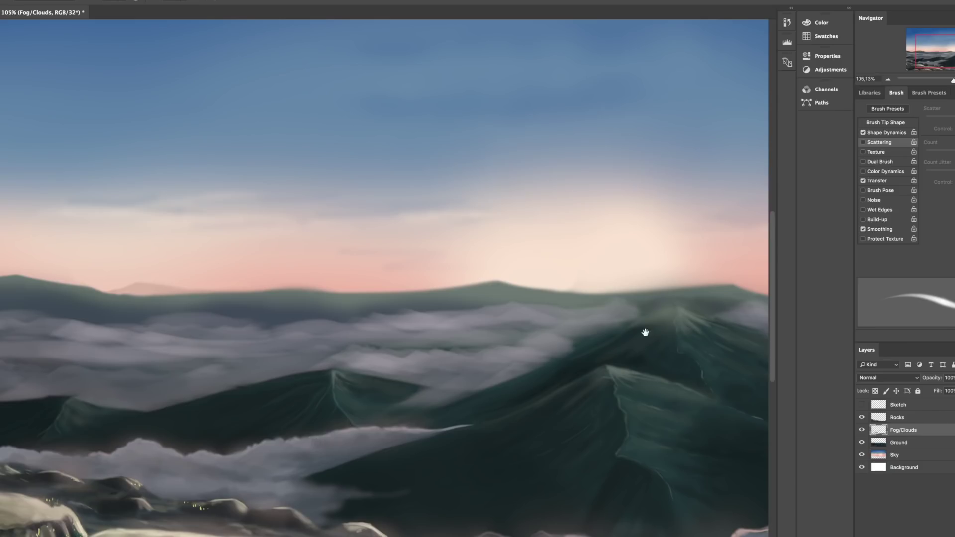
{"action": "left_click_drag", "start_coordinate": [645, 332], "coordinate": [645, 208]}
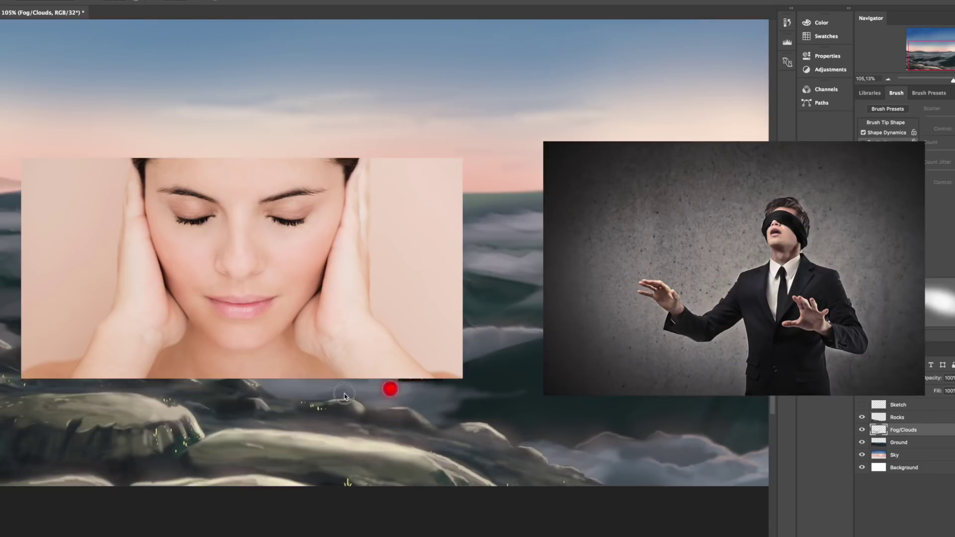
{"action": "left_click", "coordinate": [865, 179]}
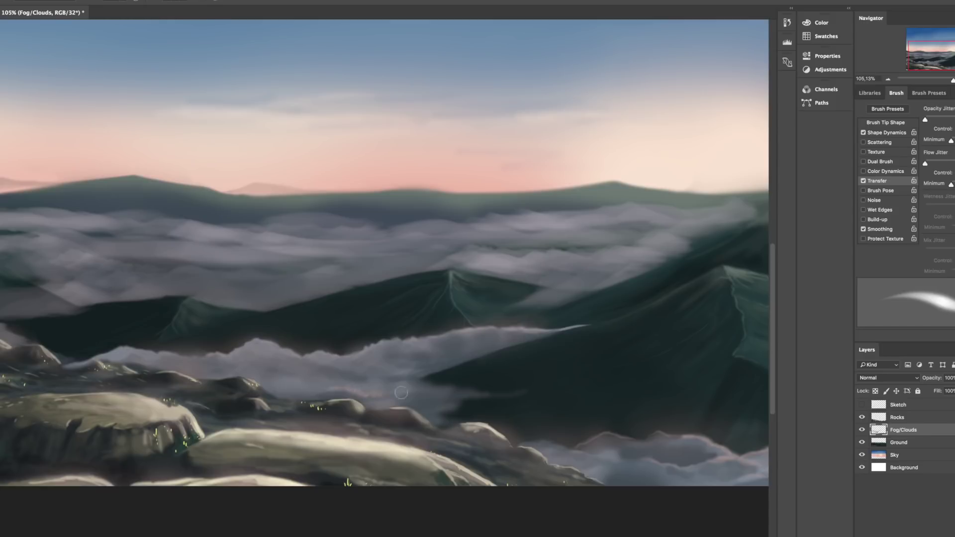
Shift the view onto the rocks and fog below the ridge
{"action": "scroll", "coordinate": [401, 393], "scroll_direction": "up", "scroll_amount": 4}
{"action": "scroll", "coordinate": [401, 393], "scroll_direction": "right", "scroll_amount": 4}
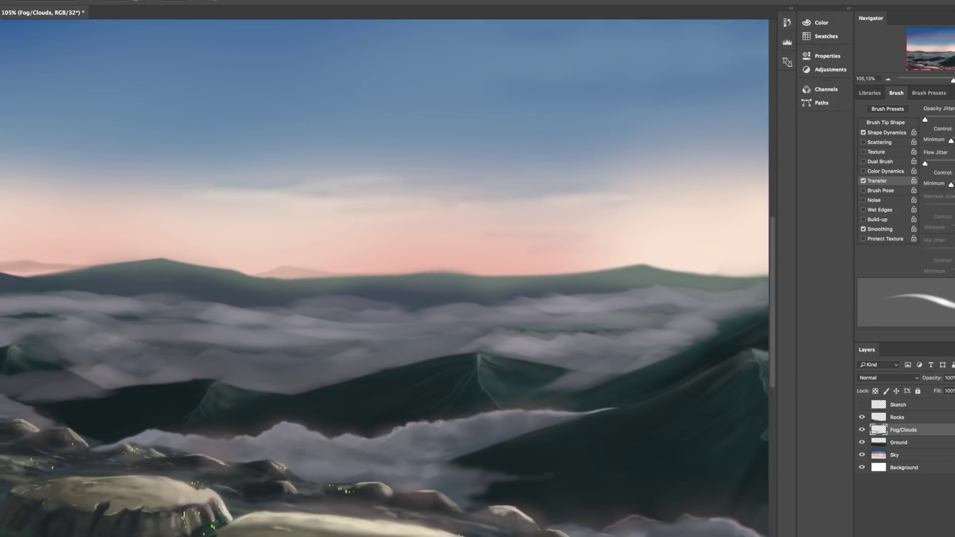
{"action": "scroll", "coordinate": [474, 474], "scroll_direction": "up", "scroll_amount": 3}
{"action": "scroll", "coordinate": [473, 474], "scroll_direction": "left", "scroll_amount": 4}
{"action": "scroll", "coordinate": [453, 428], "scroll_direction": "down", "scroll_amount": 8}
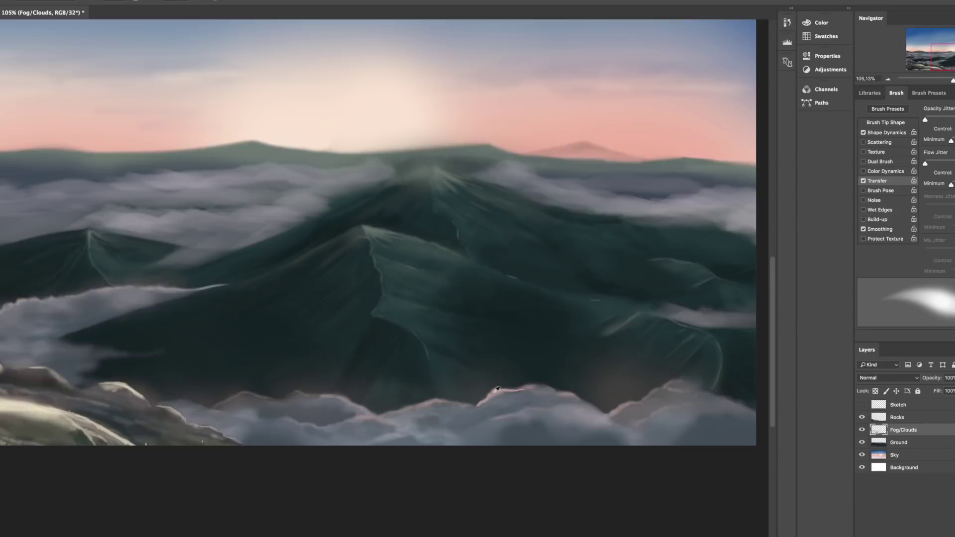
{"action": "scroll", "coordinate": [297, 364], "scroll_direction": "up", "scroll_amount": 3}
{"action": "left_click_drag", "start_coordinate": [300, 349], "coordinate": [363, 379]}
Zoom in on the central teal ridge and resize the brush to a soft 301 px tip
{"action": "scroll", "coordinate": [428, 382], "scroll_direction": "up", "scroll_amount": 3}
{"action": "scroll", "coordinate": [348, 393], "scroll_direction": "left", "scroll_amount": 5}
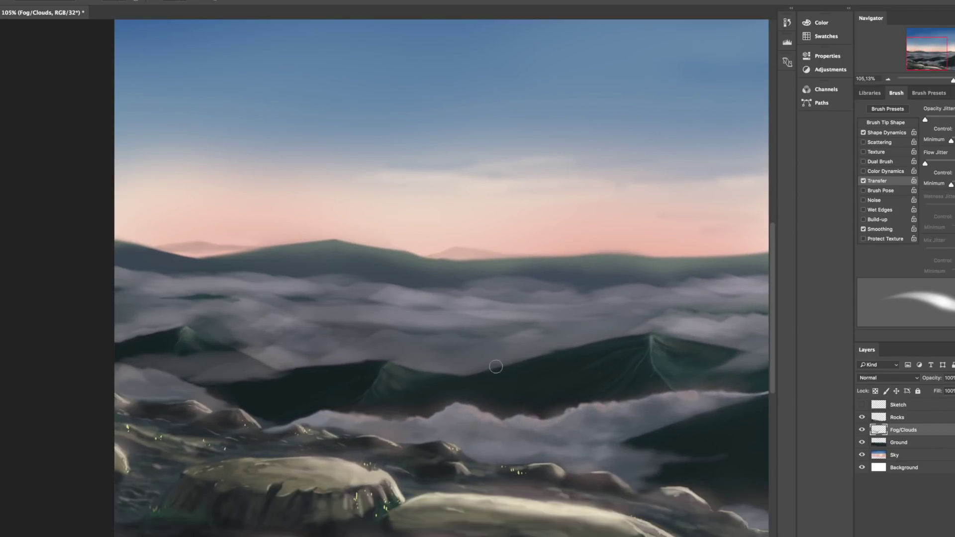
{"action": "scroll", "coordinate": [239, 403], "scroll_direction": "right", "scroll_amount": 4}
{"action": "scroll", "coordinate": [275, 407], "scroll_direction": "up", "scroll_amount": 5}
{"action": "scroll", "coordinate": [274, 407], "scroll_direction": "right", "scroll_amount": 5}
{"action": "scroll", "coordinate": [283, 322], "scroll_direction": "down", "scroll_amount": 5}
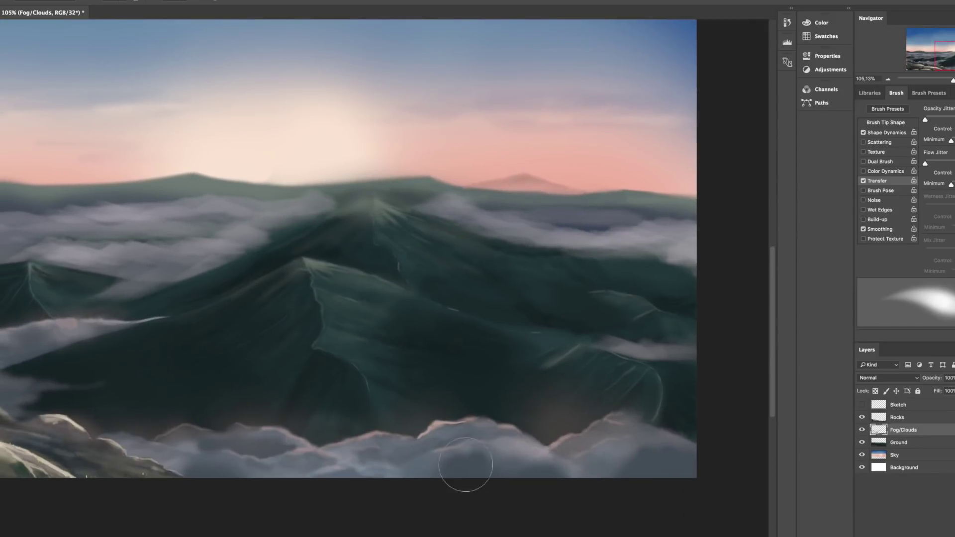
{"action": "scroll", "coordinate": [557, 424], "scroll_direction": "right", "scroll_amount": 6}
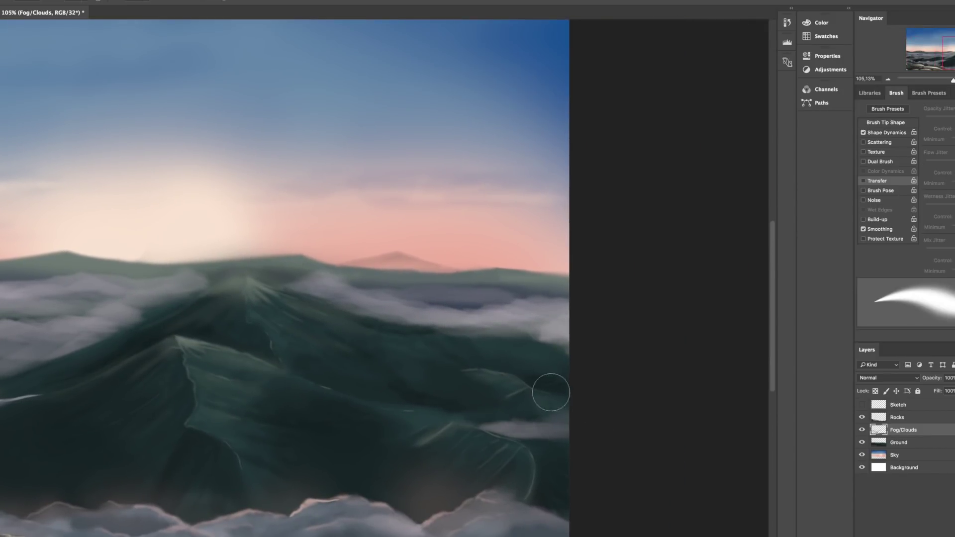
{"action": "scroll", "coordinate": [573, 378], "scroll_direction": "down", "scroll_amount": 4}
{"action": "scroll", "coordinate": [614, 348], "scroll_direction": "up", "scroll_amount": 2}
{"action": "scroll", "coordinate": [383, 363], "scroll_direction": "down", "scroll_amount": 3}
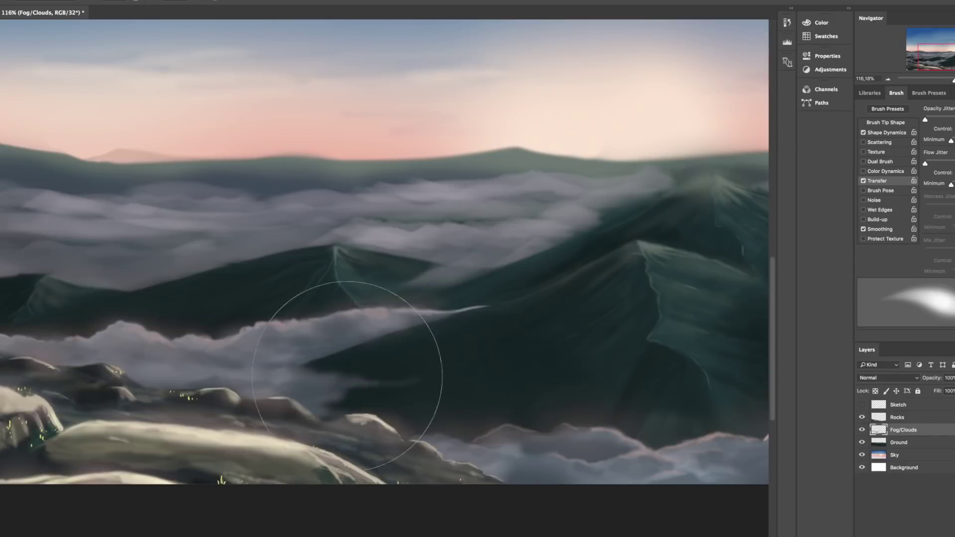
{"action": "scroll", "coordinate": [469, 427], "scroll_direction": "up", "scroll_amount": 4}
{"action": "scroll", "coordinate": [639, 378], "scroll_direction": "down", "scroll_amount": 3}
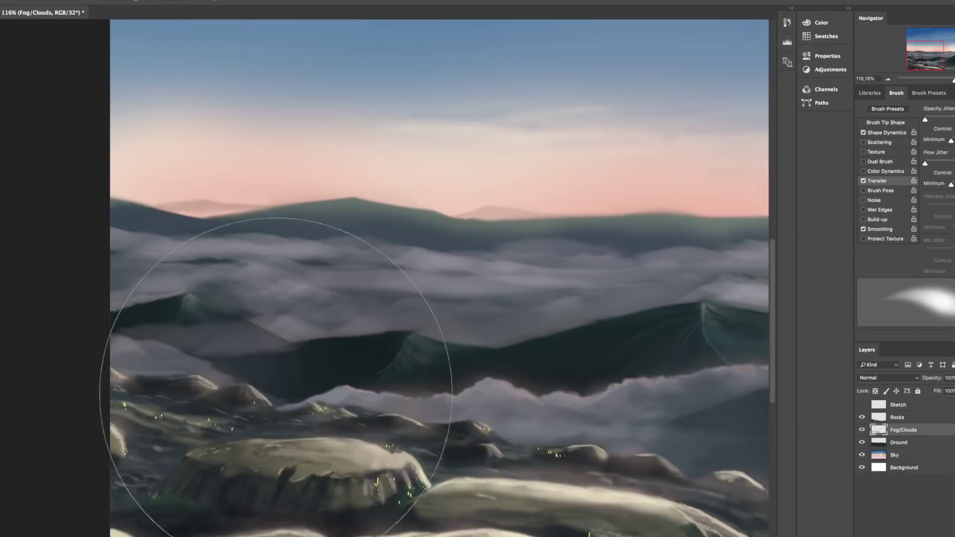
{"action": "scroll", "coordinate": [576, 426], "scroll_direction": "down", "scroll_amount": 2}
{"action": "left_click_drag", "start_coordinate": [437, 267], "coordinate": [396, 273]}
{"action": "scroll", "coordinate": [395, 274], "scroll_direction": "down", "scroll_amount": 2}
{"action": "scroll", "coordinate": [523, 266], "scroll_direction": "up", "scroll_amount": 5}
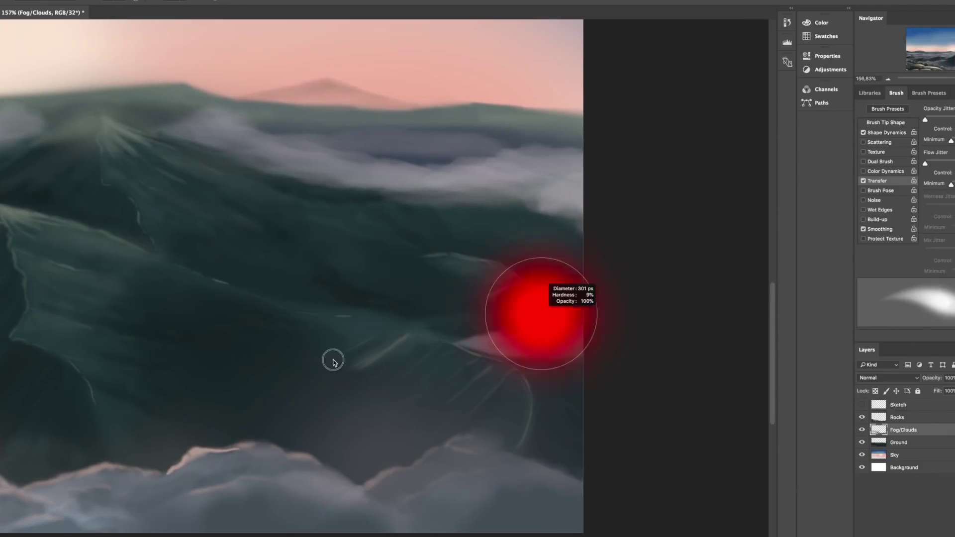
Pick a new paint colour, pan across the right mountain slope, and shrink the brush
{"action": "key", "text": "alt+shift+c"}
{"action": "key", "text": "Return"}
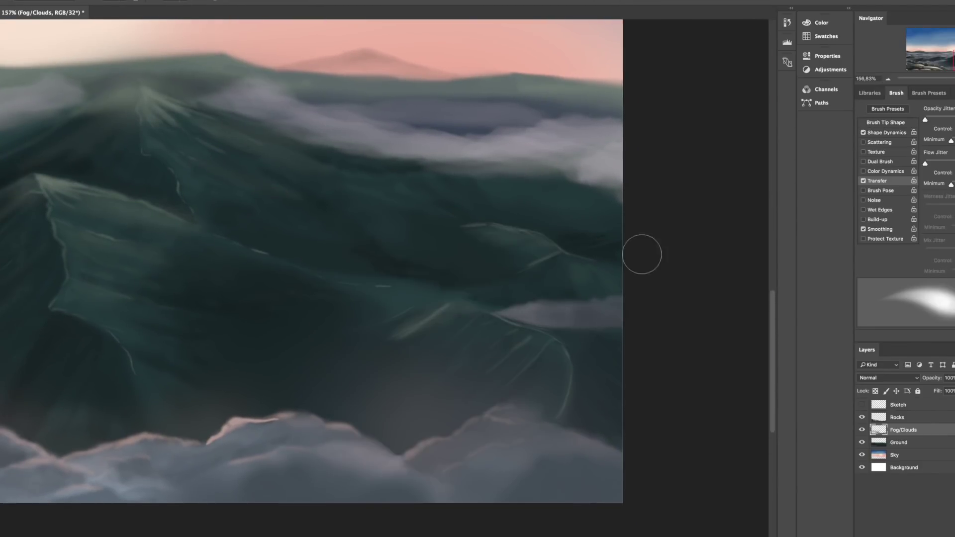
{"action": "left_click_drag", "start_coordinate": [642, 254], "coordinate": [587, 291]}
{"action": "key", "text": "bracketleft"}
{"action": "key", "text": "bracketleft"}
{"action": "key", "text": "bracketleft"}
{"action": "key", "text": "bracketleft"}
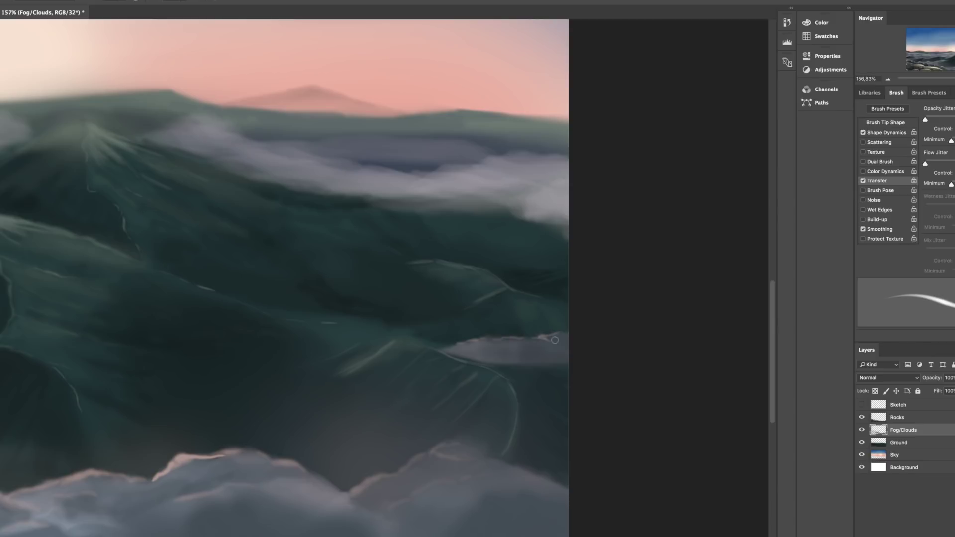
{"action": "scroll", "coordinate": [554, 340], "scroll_direction": "left", "scroll_amount": 4}
{"action": "scroll", "coordinate": [599, 315], "scroll_direction": "right", "scroll_amount": 4}
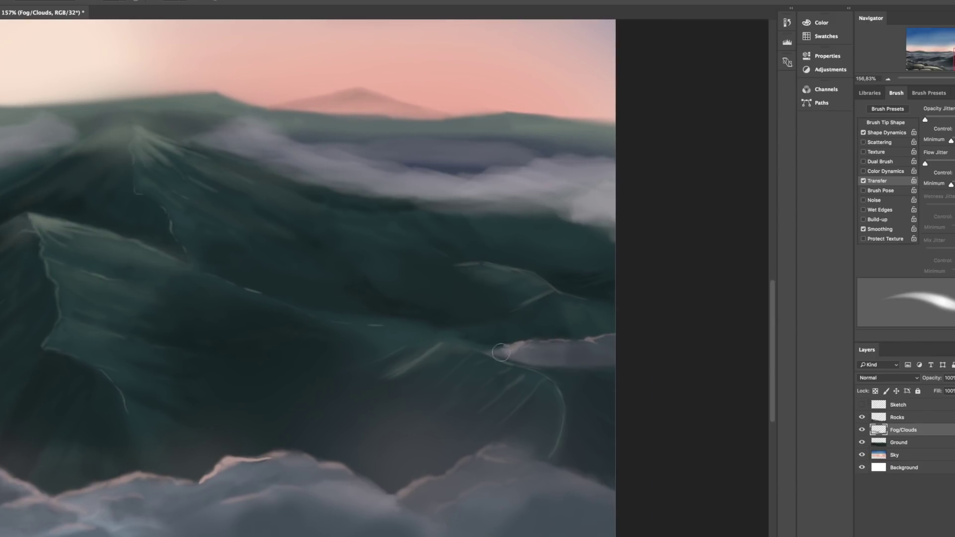
{"action": "scroll", "coordinate": [562, 352], "scroll_direction": "left", "scroll_amount": 2}
{"action": "left_click_drag", "start_coordinate": [561, 395], "coordinate": [522, 395]}
Zoom out to the full landscape showing the pale cloud puff on the right slope
{"action": "scroll", "coordinate": [505, 387], "scroll_direction": "right", "scroll_amount": 4}
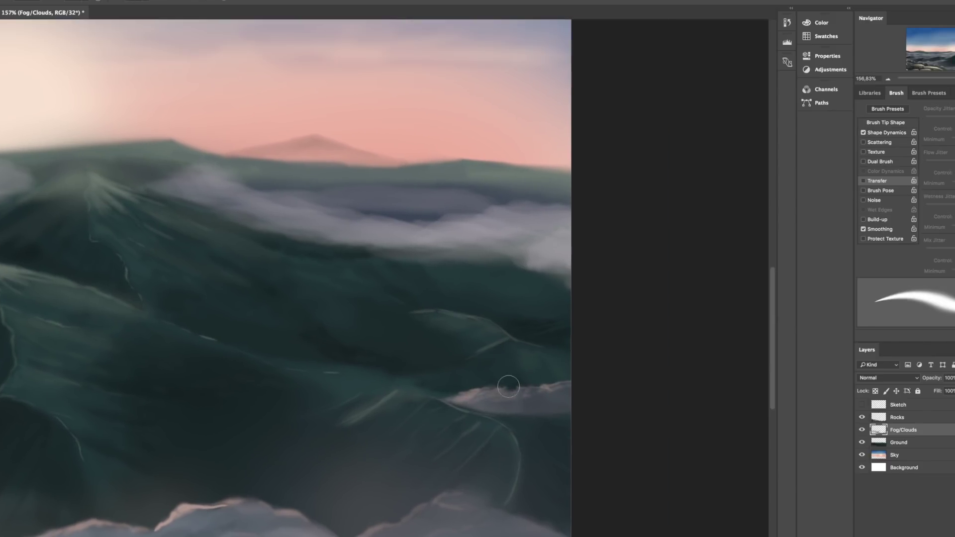
{"action": "scroll", "coordinate": [540, 386], "scroll_direction": "left", "scroll_amount": 2}
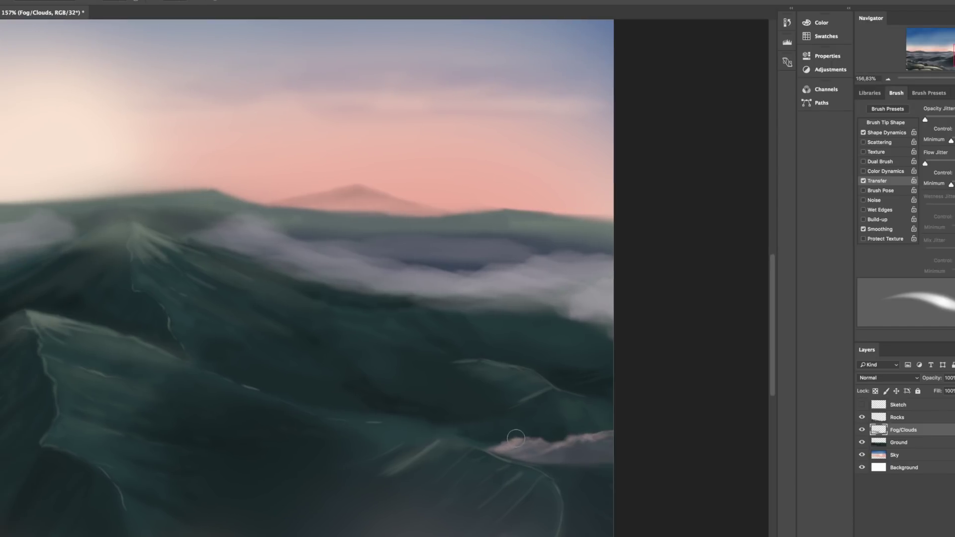
{"action": "scroll", "coordinate": [625, 383], "scroll_direction": "left", "scroll_amount": 3}
{"action": "scroll", "coordinate": [625, 384], "scroll_direction": "down", "scroll_amount": 3}
{"action": "scroll", "coordinate": [123, 481], "scroll_direction": "left", "scroll_amount": 4}
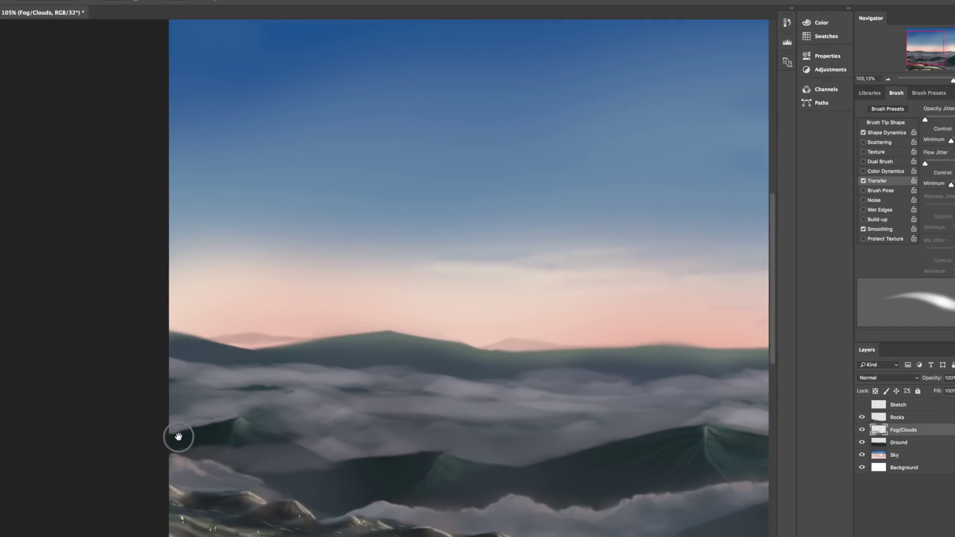
{"action": "scroll", "coordinate": [179, 437], "scroll_direction": "down", "scroll_amount": 3}
{"action": "scroll", "coordinate": [277, 390], "scroll_direction": "right", "scroll_amount": 3}
{"action": "scroll", "coordinate": [277, 390], "scroll_direction": "up", "scroll_amount": 2}
Resize the brush for the fog while framing the middle fog bank
{"action": "scroll", "coordinate": [465, 520], "scroll_direction": "right", "scroll_amount": 3}
{"action": "scroll", "coordinate": [465, 521], "scroll_direction": "down", "scroll_amount": 2}
{"action": "scroll", "coordinate": [119, 401], "scroll_direction": "up", "scroll_amount": 2}
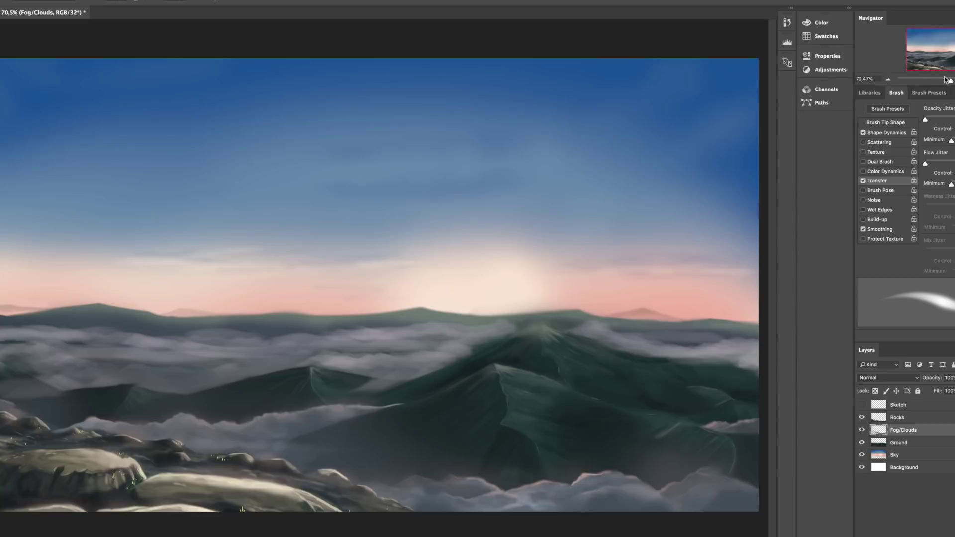
{"action": "left_click_drag", "start_coordinate": [405, 384], "coordinate": [437, 390]}
{"action": "scroll", "coordinate": [496, 292], "scroll_direction": "up", "scroll_amount": 1}
{"action": "scroll", "coordinate": [496, 292], "scroll_direction": "left", "scroll_amount": 3}
{"action": "scroll", "coordinate": [496, 292], "scroll_direction": "up", "scroll_amount": 2}
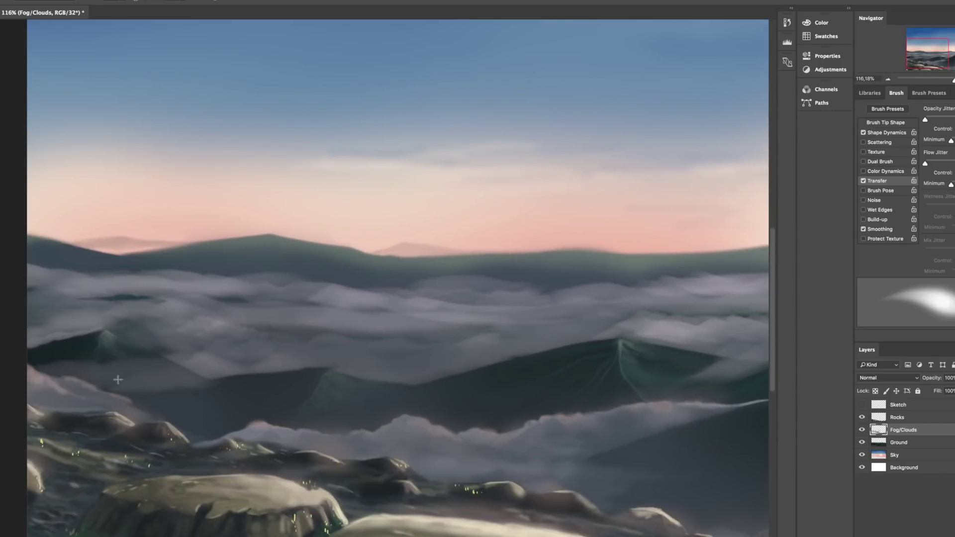
{"action": "scroll", "coordinate": [315, 369], "scroll_direction": "left", "scroll_amount": 2}
Sample a darker fog grey in the Color Picker and adjust the brush size
{"action": "key", "text": "F12"}
{"action": "left_click", "coordinate": [128, 327]}
{"action": "key", "text": "Return"}
{"action": "left_click_drag", "start_coordinate": [219, 347], "coordinate": [230, 348]}
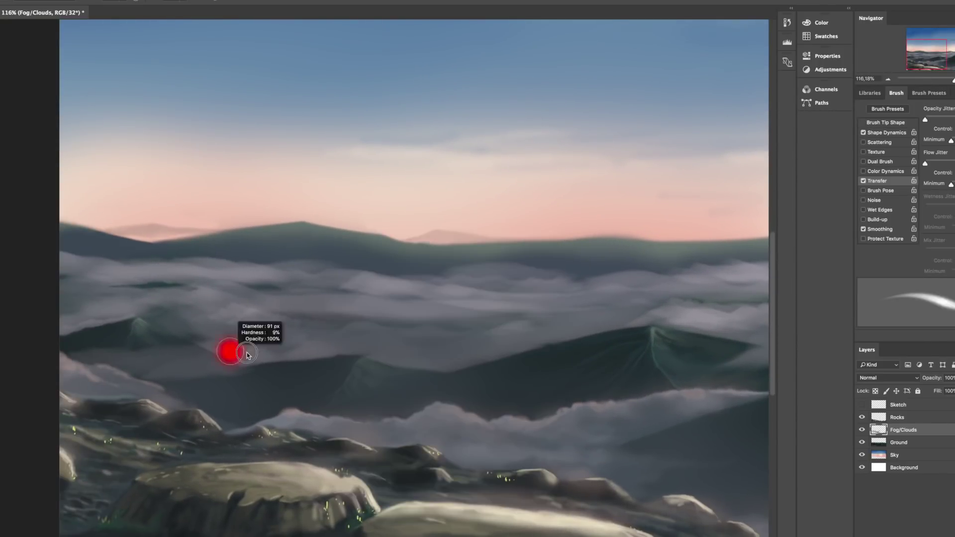
{"action": "scroll", "coordinate": [159, 328], "scroll_direction": "right", "scroll_amount": 2}
{"action": "scroll", "coordinate": [159, 329], "scroll_direction": "up", "scroll_amount": 1}
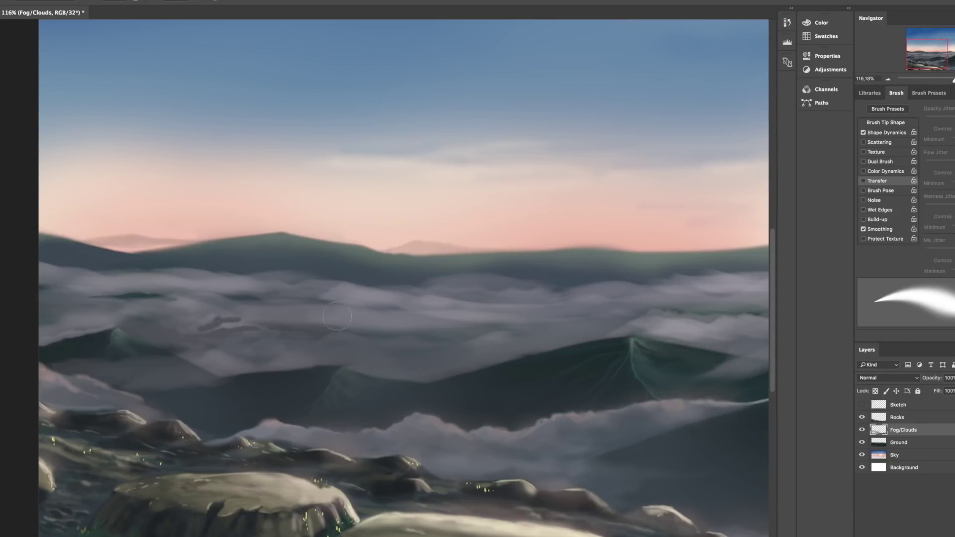
{"action": "scroll", "coordinate": [337, 317], "scroll_direction": "down", "scroll_amount": 1}
{"action": "scroll", "coordinate": [328, 308], "scroll_direction": "left", "scroll_amount": 1}
{"action": "scroll", "coordinate": [315, 299], "scroll_direction": "right", "scroll_amount": 4}
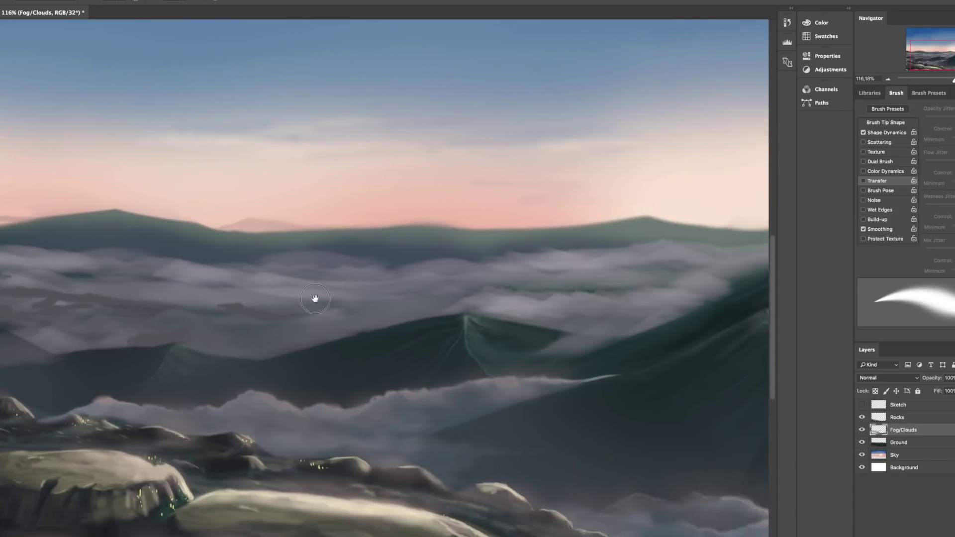
{"action": "scroll", "coordinate": [315, 298], "scroll_direction": "left", "scroll_amount": 3}
Paint three dark grey patches across the middle fog bank
{"action": "left_click_drag", "start_coordinate": [535, 330], "coordinate": [540, 330]}
{"action": "left_click_drag", "start_coordinate": [314, 311], "coordinate": [557, 309]}
{"action": "left_click_drag", "start_coordinate": [472, 288], "coordinate": [575, 320]}
{"action": "scroll", "coordinate": [237, 303], "scroll_direction": "left", "scroll_amount": 1}
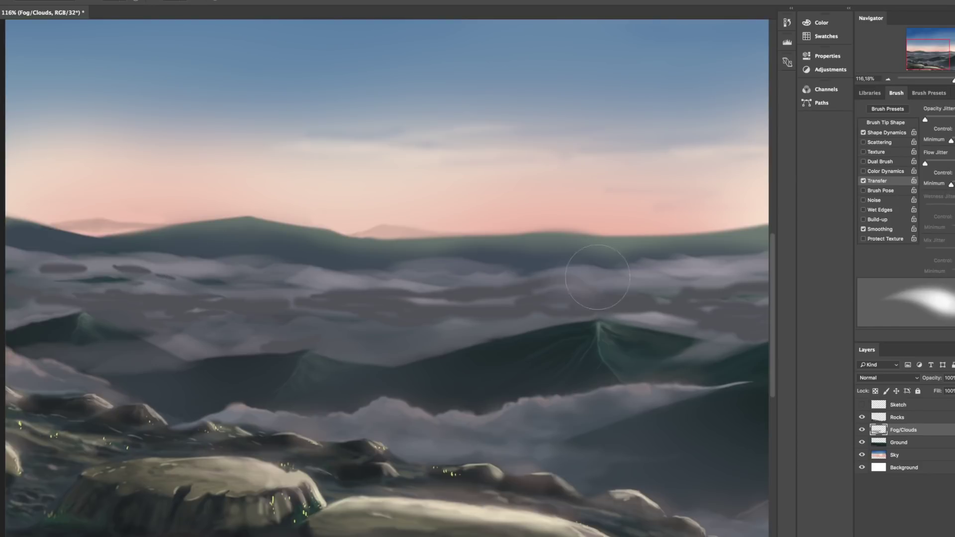
{"action": "scroll", "coordinate": [377, 158], "scroll_direction": "left", "scroll_amount": 4}
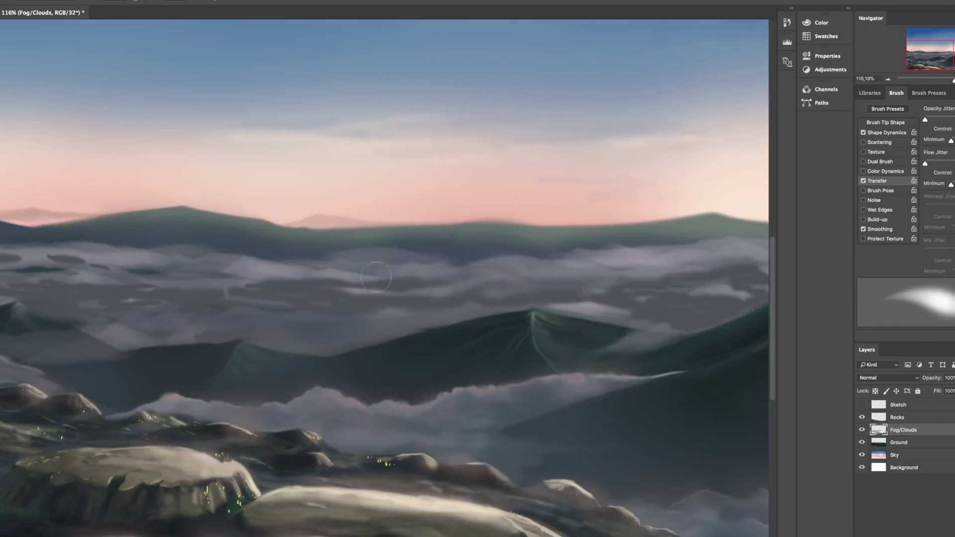
{"action": "scroll", "coordinate": [348, 199], "scroll_direction": "right", "scroll_amount": 1}
Switch to a thinner brush preset and make the brush smaller
{"action": "key", "text": "period"}
{"action": "scroll", "coordinate": [354, 253], "scroll_direction": "left", "scroll_amount": 2}
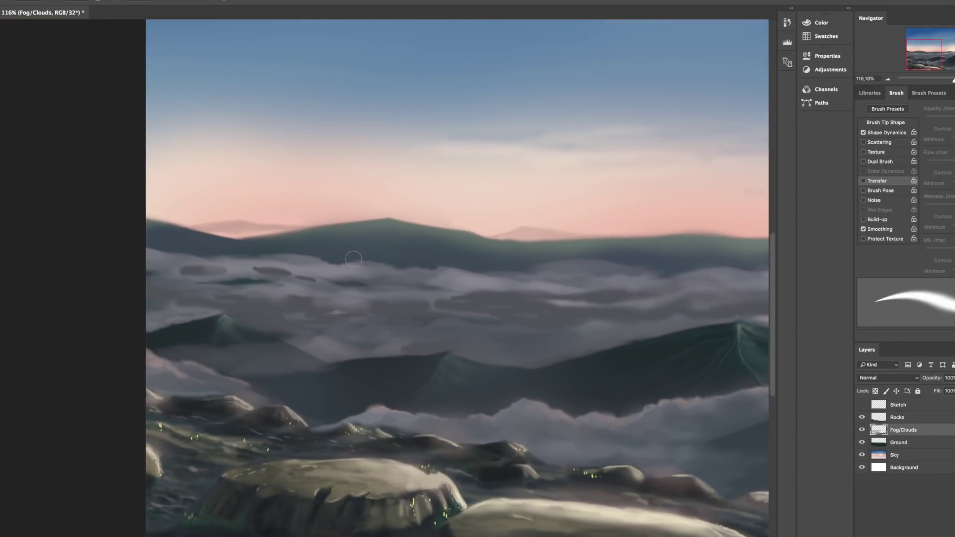
{"action": "scroll", "coordinate": [272, 254], "scroll_direction": "right", "scroll_amount": 6}
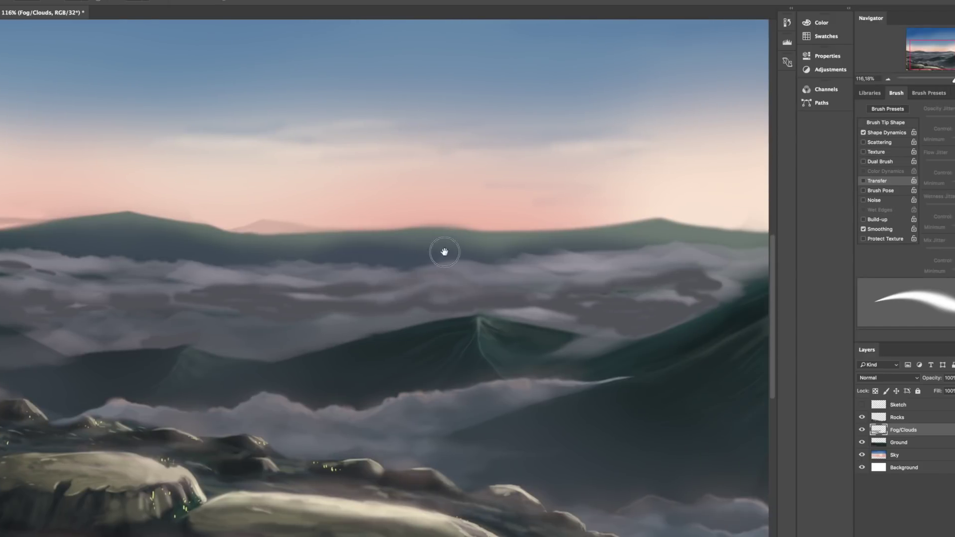
{"action": "scroll", "coordinate": [601, 252], "scroll_direction": "right", "scroll_amount": 3}
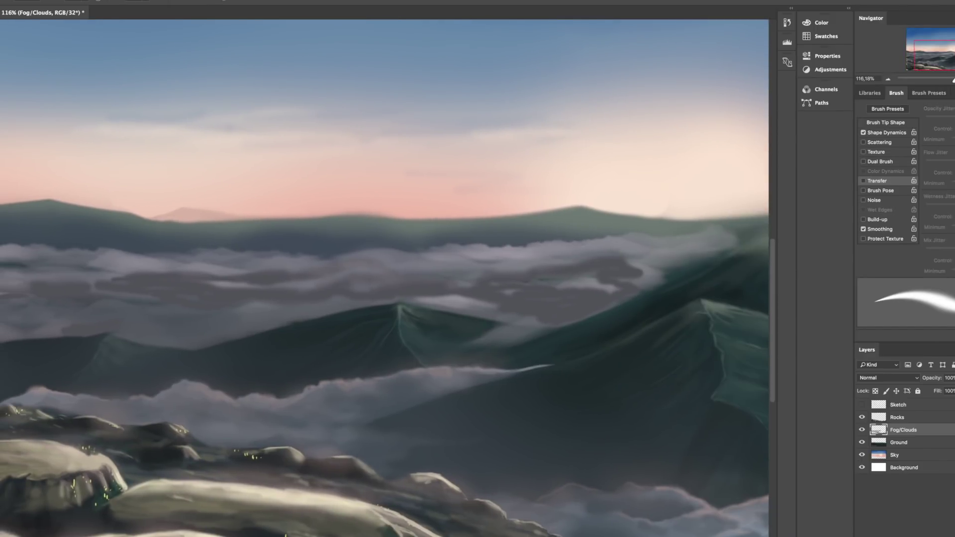
{"action": "left_click_drag", "start_coordinate": [531, 255], "coordinate": [478, 251]}
{"action": "scroll", "coordinate": [548, 241], "scroll_direction": "left", "scroll_amount": 3}
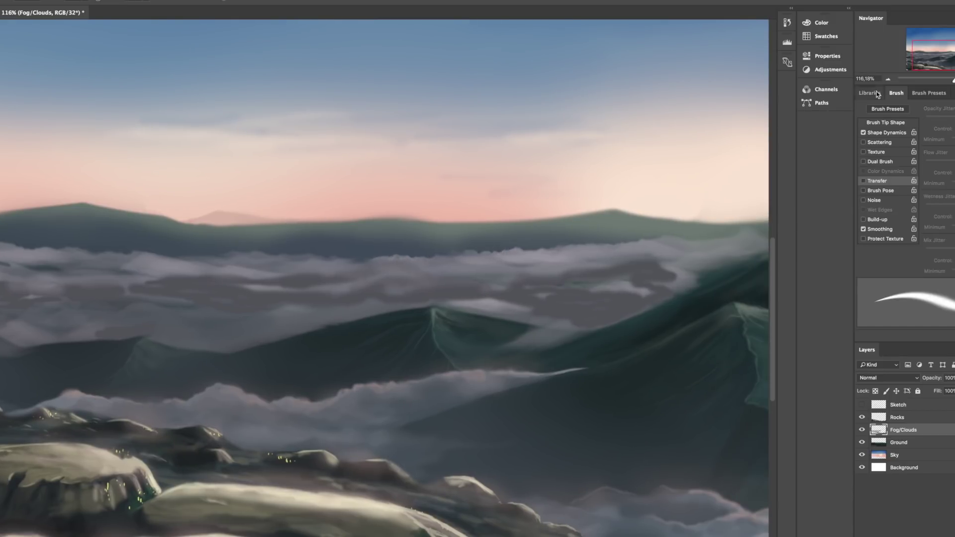
{"action": "scroll", "coordinate": [500, 272], "scroll_direction": "down", "scroll_amount": 3}
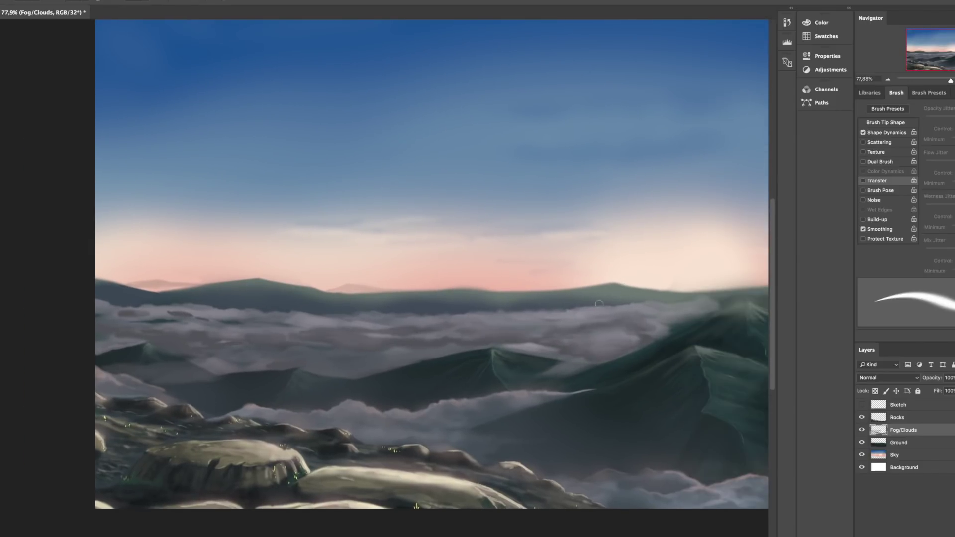
Resize the brush and paint a light fog patch across the middle fog bank
{"action": "left_click_drag", "start_coordinate": [607, 308], "coordinate": [610, 234]}
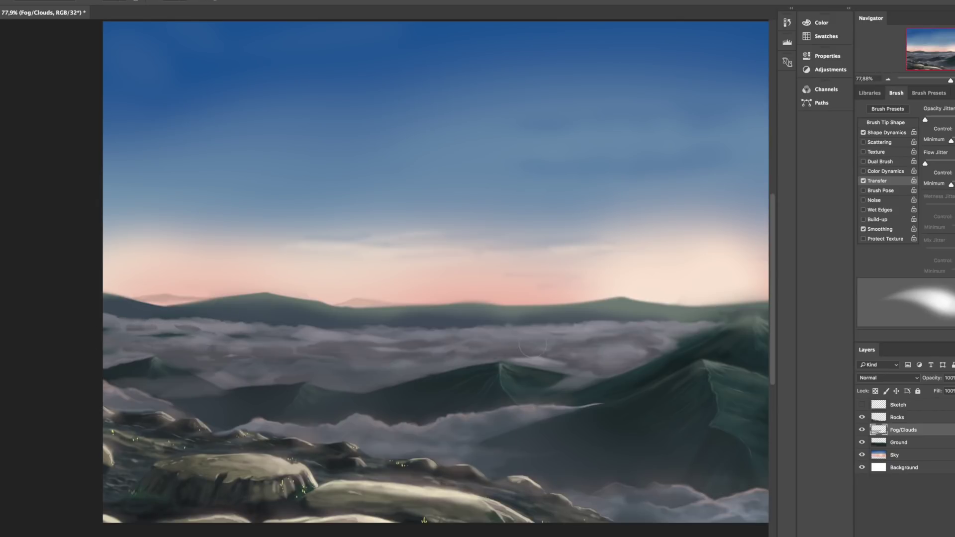
{"action": "left_click_drag", "start_coordinate": [378, 361], "coordinate": [365, 367]}
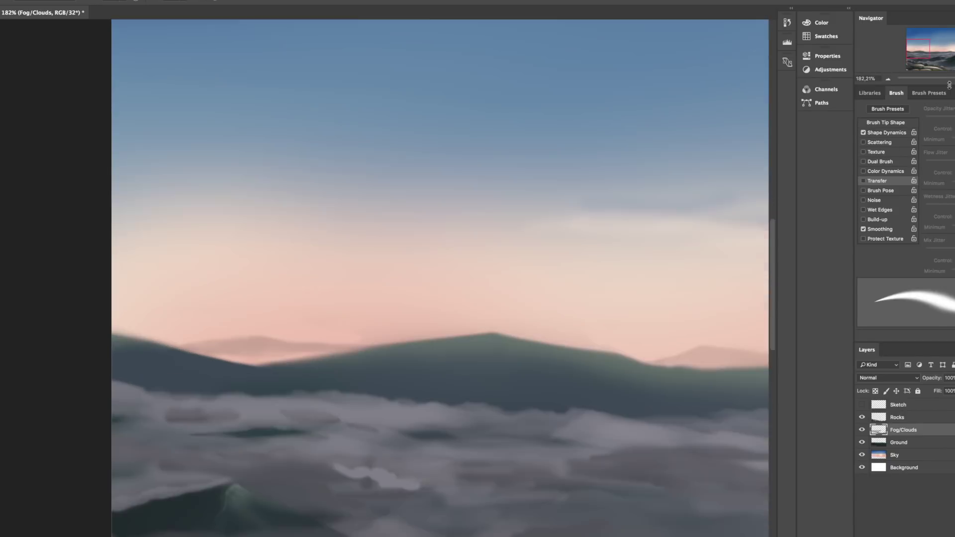
{"action": "left_click_drag", "start_coordinate": [378, 398], "coordinate": [249, 393]}
{"action": "mouse_move", "coordinate": [248, 394]}
{"action": "left_mouse_down"}
{"action": "mouse_move", "coordinate": [204, 393]}
{"action": "mouse_move", "coordinate": [387, 413]}
{"action": "mouse_move", "coordinate": [366, 392]}
{"action": "mouse_move", "coordinate": [377, 393]}
{"action": "left_mouse_up"}
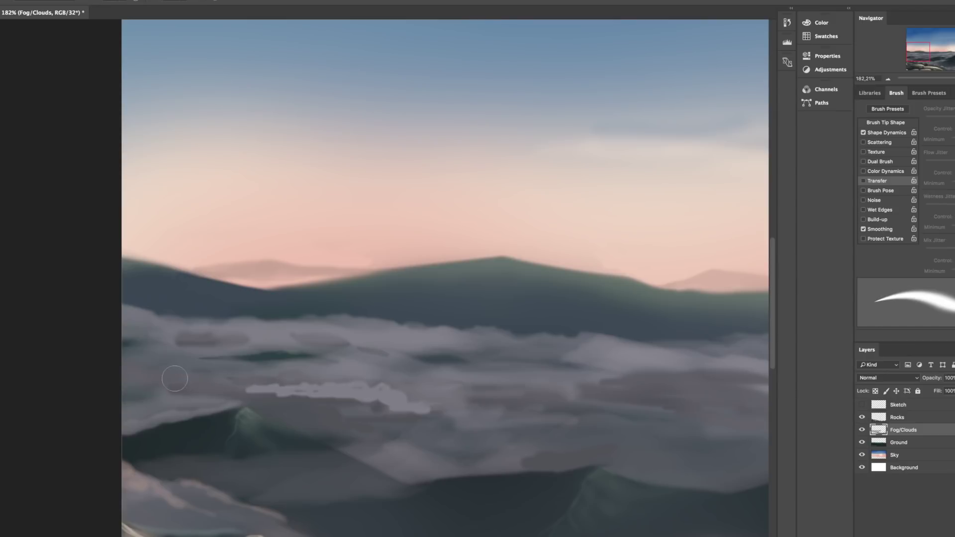
{"action": "mouse_move", "coordinate": [361, 300]}
{"action": "left_mouse_down"}
{"action": "mouse_move", "coordinate": [386, 305]}
{"action": "mouse_move", "coordinate": [349, 260]}
{"action": "mouse_move", "coordinate": [389, 253]}
{"action": "left_mouse_up"}
Spread light fog blobs toward the left edge and thin fog streaks over the ridge
{"action": "left_click_drag", "start_coordinate": [149, 343], "coordinate": [189, 355]}
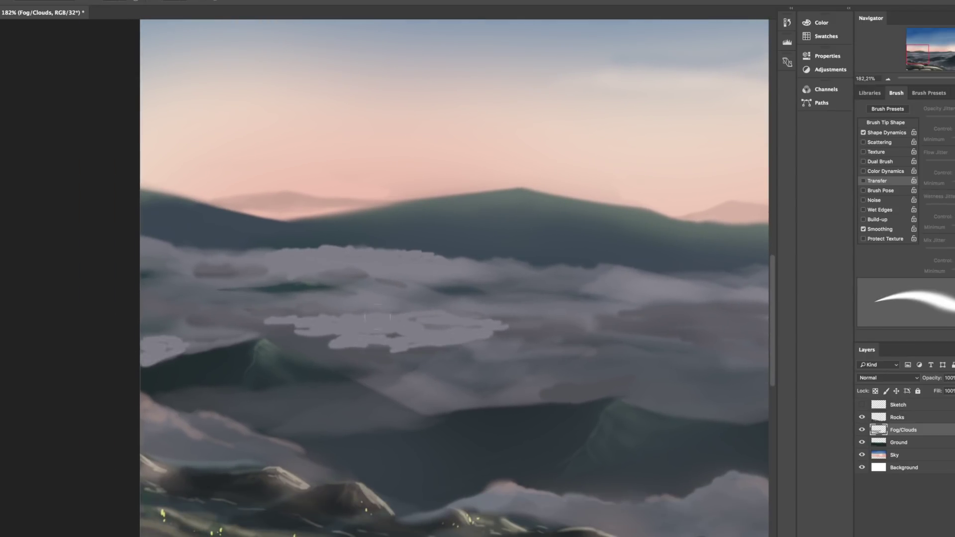
{"action": "mouse_move", "coordinate": [378, 319]}
{"action": "left_mouse_down"}
{"action": "mouse_move", "coordinate": [211, 335]}
{"action": "mouse_move", "coordinate": [227, 342]}
{"action": "mouse_move", "coordinate": [175, 317]}
{"action": "mouse_move", "coordinate": [254, 314]}
{"action": "mouse_move", "coordinate": [152, 284]}
{"action": "left_mouse_up"}
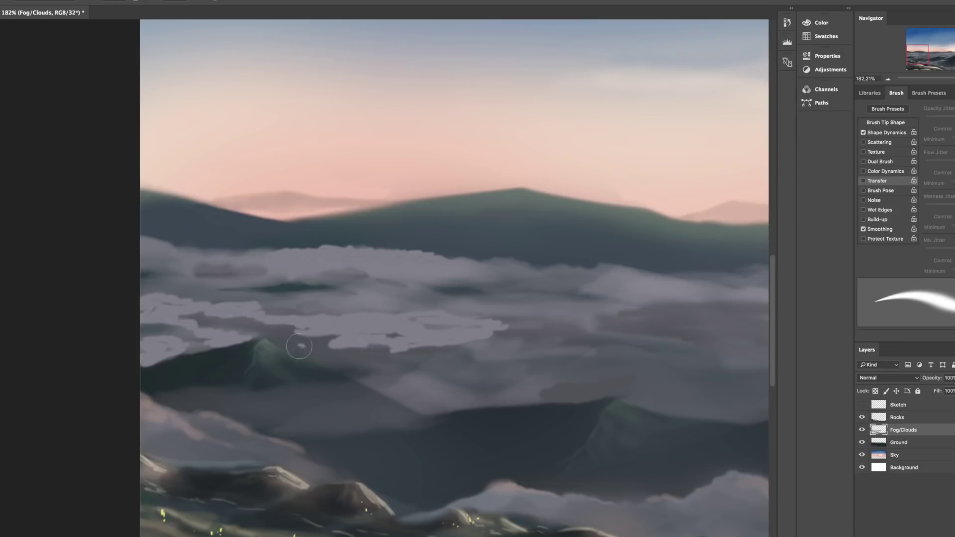
{"action": "left_click_drag", "start_coordinate": [299, 347], "coordinate": [351, 350]}
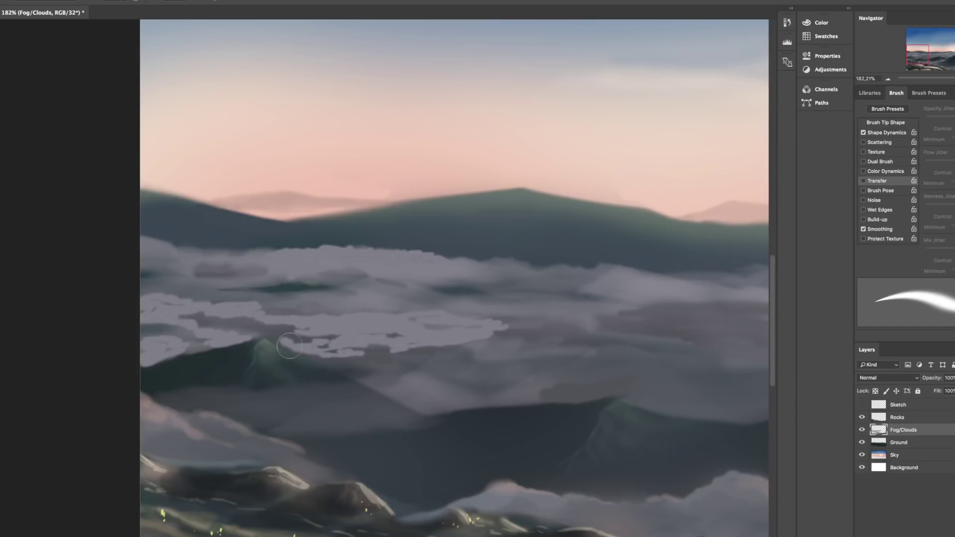
{"action": "left_click_drag", "start_coordinate": [289, 346], "coordinate": [197, 326]}
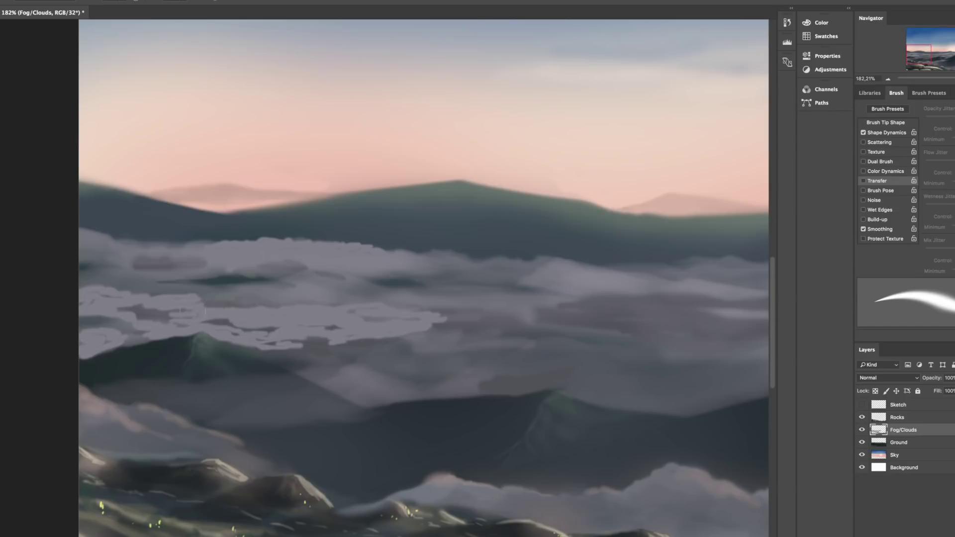
{"action": "left_click_drag", "start_coordinate": [206, 219], "coordinate": [104, 210]}
{"action": "left_click_drag", "start_coordinate": [234, 361], "coordinate": [275, 393]}
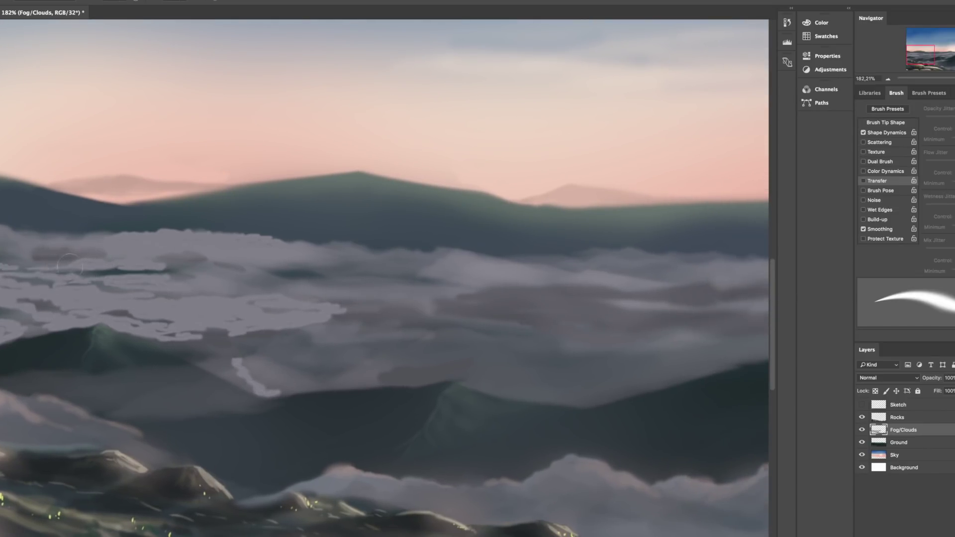
Enlarge the painting brush to about 373 px diameter
{"action": "left_click_drag", "start_coordinate": [197, 289], "coordinate": [236, 258]}
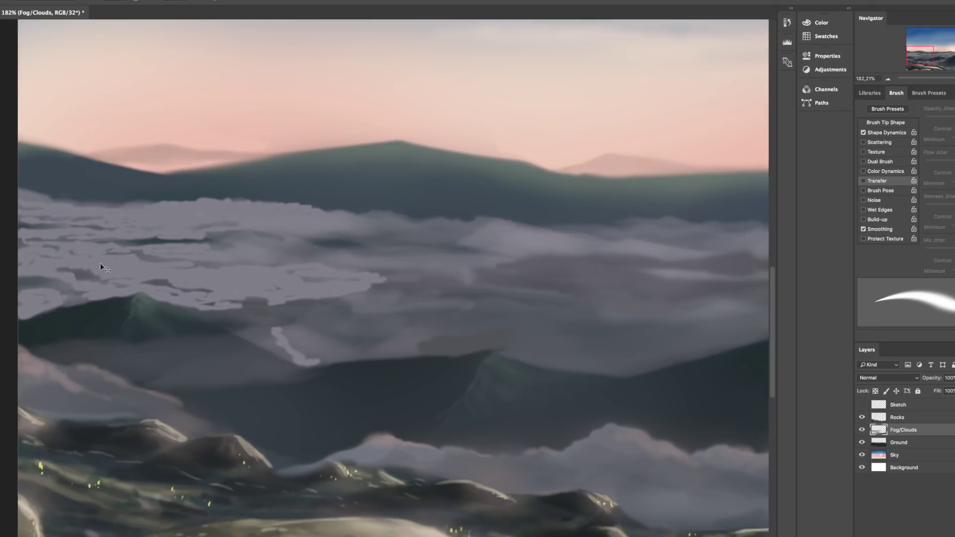
{"action": "left_click_drag", "start_coordinate": [84, 298], "coordinate": [93, 288]}
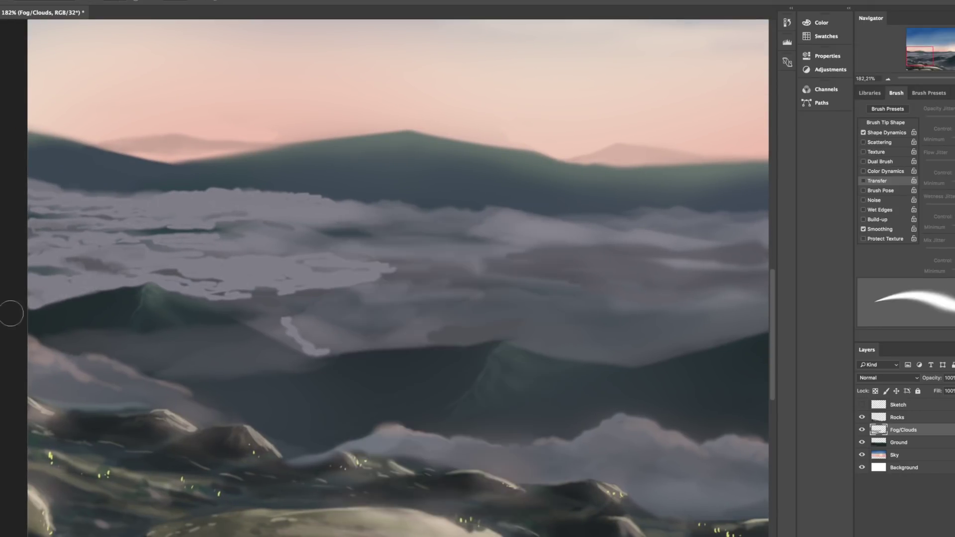
{"action": "left_click_drag", "start_coordinate": [86, 286], "coordinate": [64, 312]}
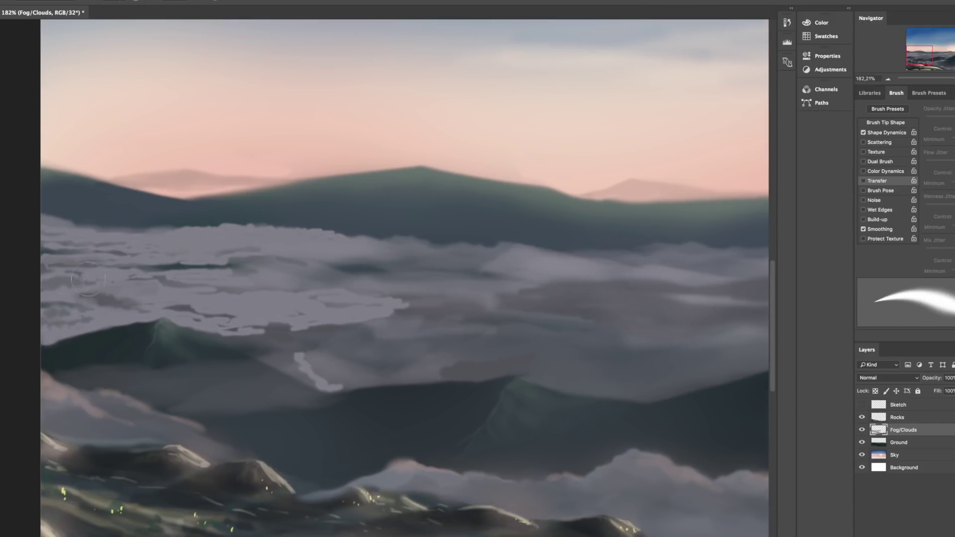
{"action": "scroll", "coordinate": [88, 280], "scroll_direction": "left", "scroll_amount": 3}
{"action": "scroll", "coordinate": [95, 287], "scroll_direction": "right", "scroll_amount": 4}
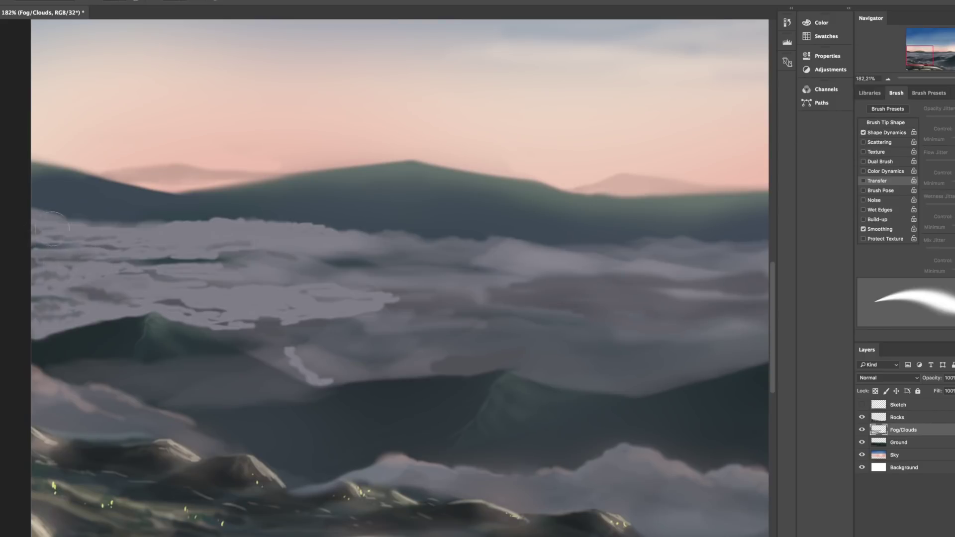
{"action": "scroll", "coordinate": [58, 226], "scroll_direction": "down", "scroll_amount": 3}
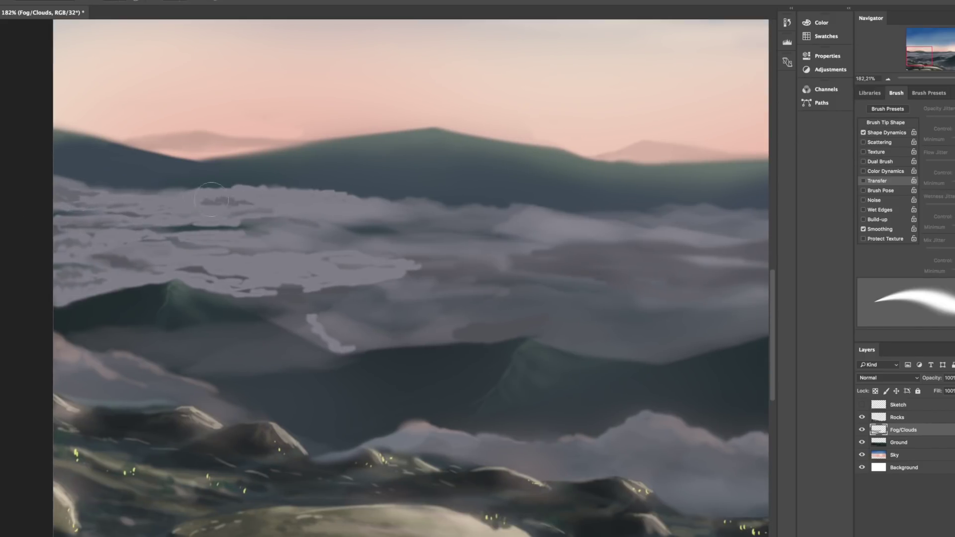
{"action": "scroll", "coordinate": [295, 218], "scroll_direction": "down", "scroll_amount": 5}
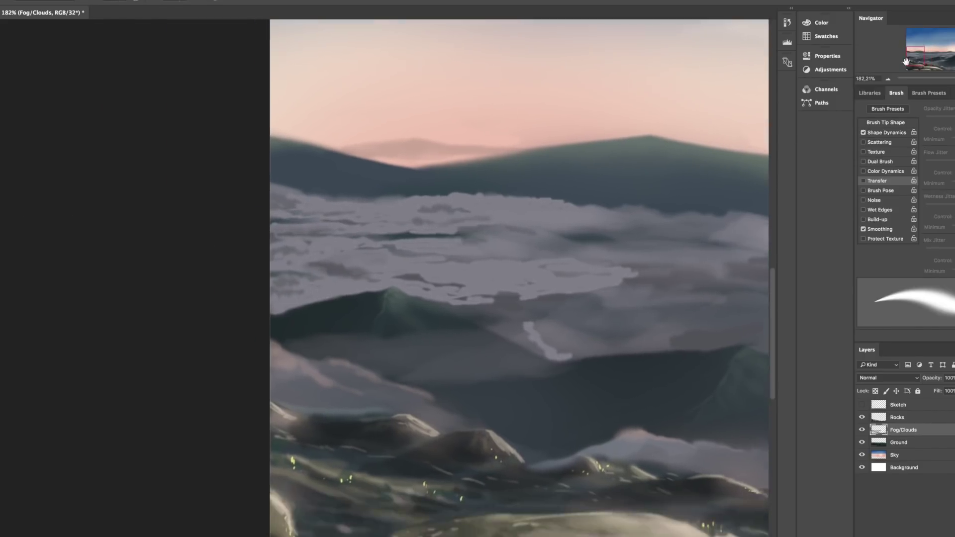
{"action": "scroll", "coordinate": [295, 218], "scroll_direction": "up", "scroll_amount": 4}
{"action": "left_click_drag", "start_coordinate": [266, 299], "coordinate": [365, 299]}
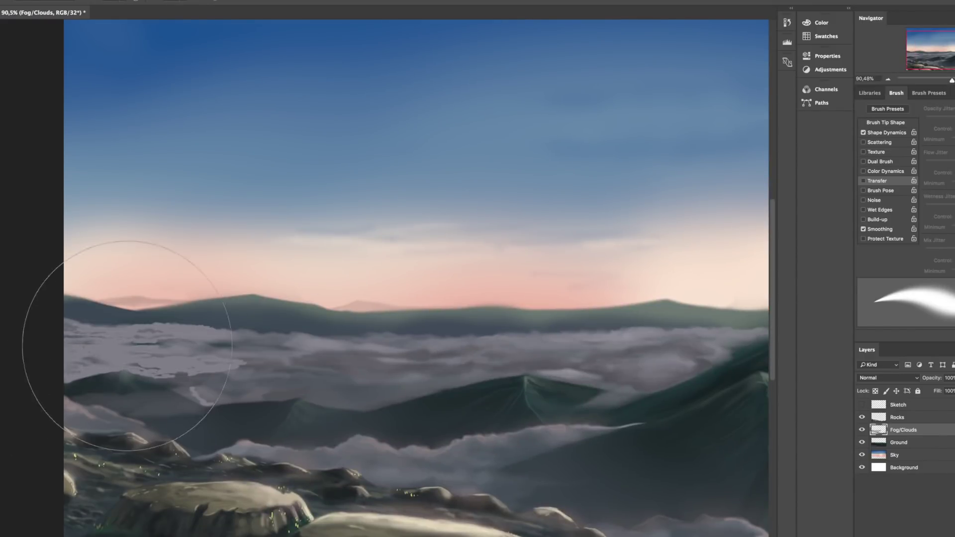
Navigate around the cloud sea and step to the next brush preset
{"action": "scroll", "coordinate": [285, 299], "scroll_direction": "right", "scroll_amount": 4}
{"action": "scroll", "coordinate": [285, 299], "scroll_direction": "down", "scroll_amount": 3}
{"action": "scroll", "coordinate": [523, 175], "scroll_direction": "up", "scroll_amount": 3}
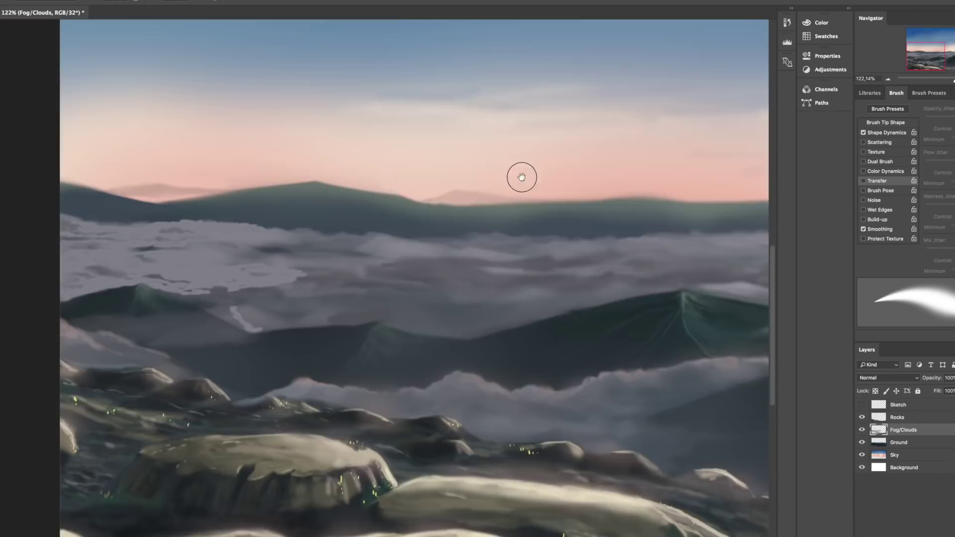
{"action": "scroll", "coordinate": [288, 273], "scroll_direction": "up", "scroll_amount": 3}
{"action": "scroll", "coordinate": [288, 273], "scroll_direction": "right", "scroll_amount": 4}
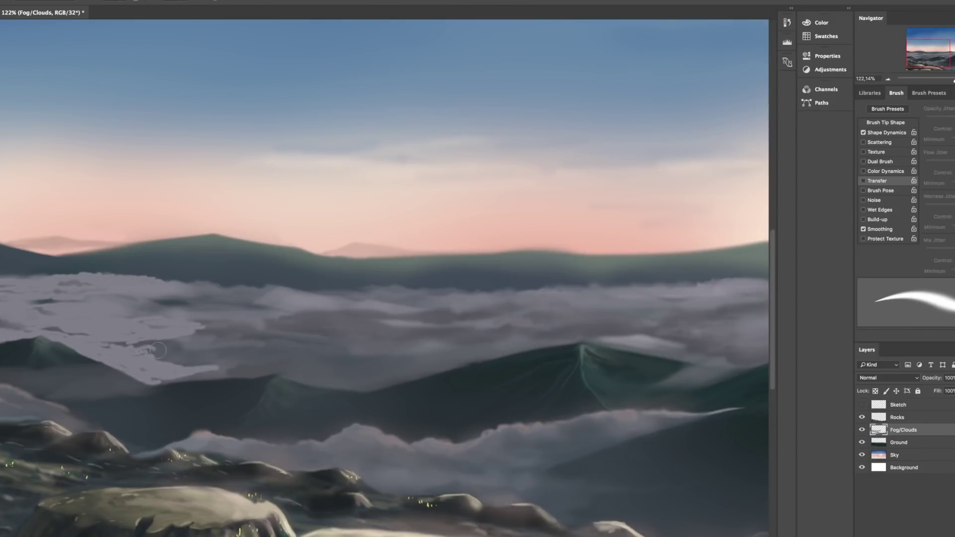
{"action": "key", "text": "period"}
{"action": "scroll", "coordinate": [346, 371], "scroll_direction": "left", "scroll_amount": 4}
{"action": "scroll", "coordinate": [346, 372], "scroll_direction": "up", "scroll_amount": 2}
{"action": "scroll", "coordinate": [487, 379], "scroll_direction": "down", "scroll_amount": 1}
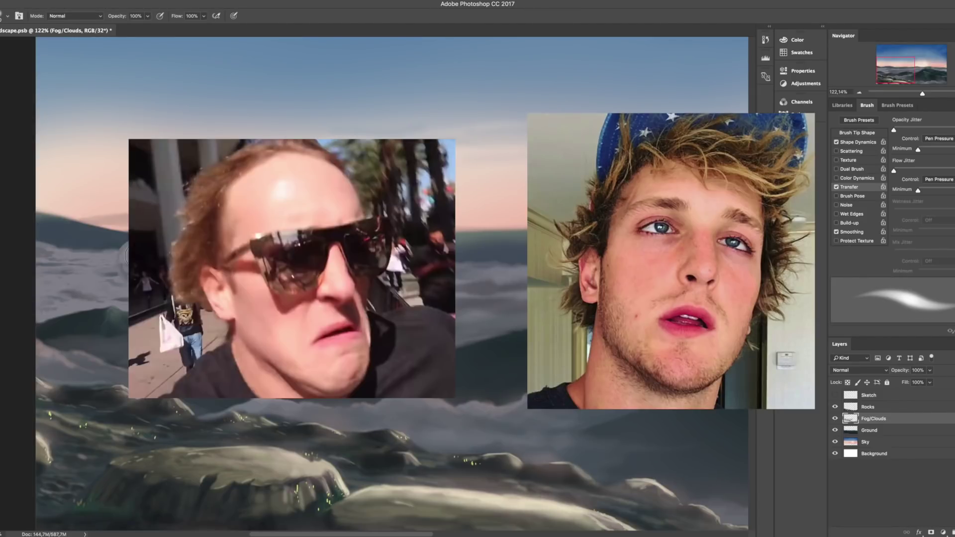
{"action": "scroll", "coordinate": [269, 294], "scroll_direction": "down", "scroll_amount": 2}
{"action": "scroll", "coordinate": [268, 294], "scroll_direction": "right", "scroll_amount": 1}
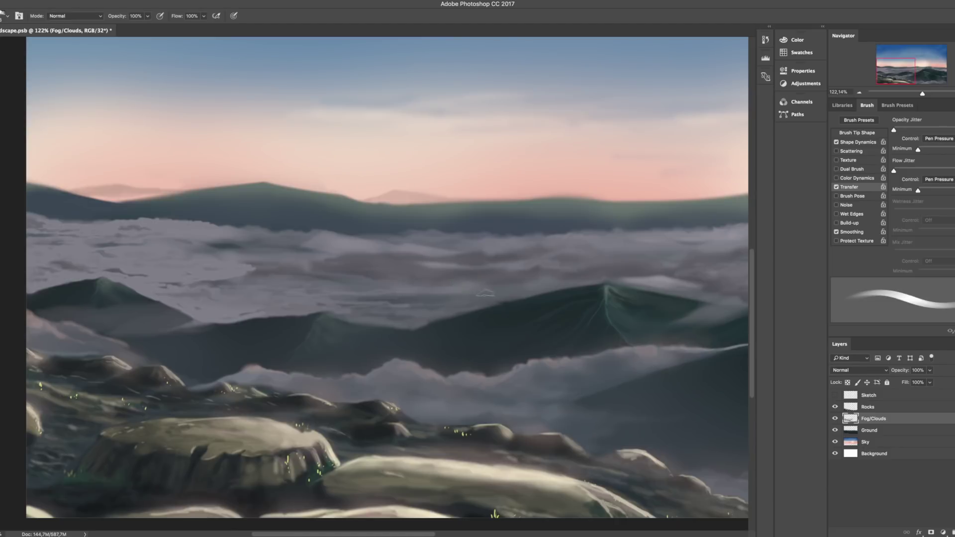
Pan across the landscape to the foreground rocks and bring up the brush presets list
{"action": "mouse_move", "coordinate": [513, 292]}
{"action": "left_mouse_down"}
{"action": "mouse_move", "coordinate": [453, 288]}
{"action": "mouse_move", "coordinate": [538, 288]}
{"action": "mouse_move", "coordinate": [499, 275]}
{"action": "mouse_move", "coordinate": [478, 214]}
{"action": "mouse_move", "coordinate": [497, 199]}
{"action": "mouse_move", "coordinate": [249, 273]}
{"action": "mouse_move", "coordinate": [290, 247]}
{"action": "mouse_move", "coordinate": [256, 281]}
{"action": "mouse_move", "coordinate": [172, 289]}
{"action": "mouse_move", "coordinate": [260, 319]}
{"action": "mouse_move", "coordinate": [580, 285]}
{"action": "mouse_move", "coordinate": [568, 304]}
{"action": "mouse_move", "coordinate": [736, 338]}
{"action": "mouse_move", "coordinate": [254, 396]}
{"action": "left_mouse_up"}
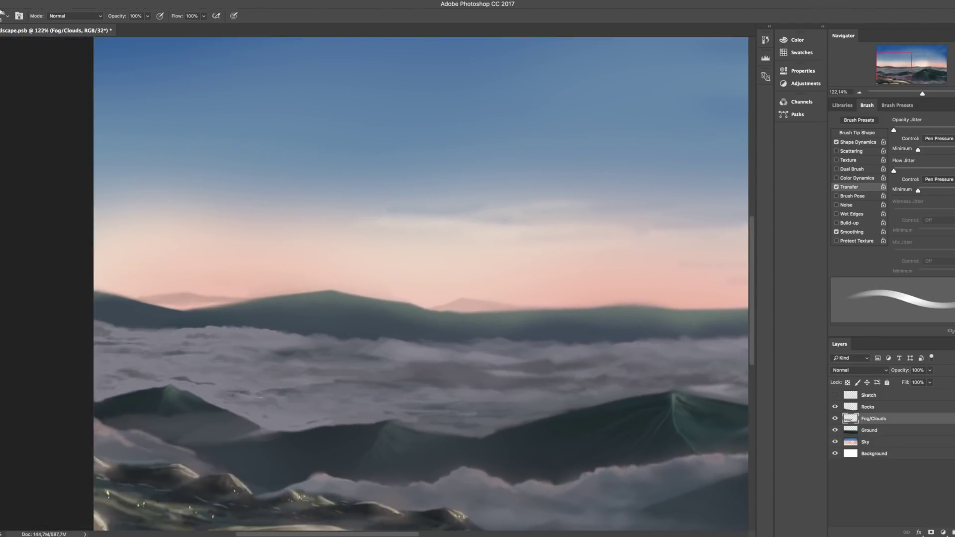
{"action": "left_click_drag", "start_coordinate": [194, 393], "coordinate": [154, 385]}
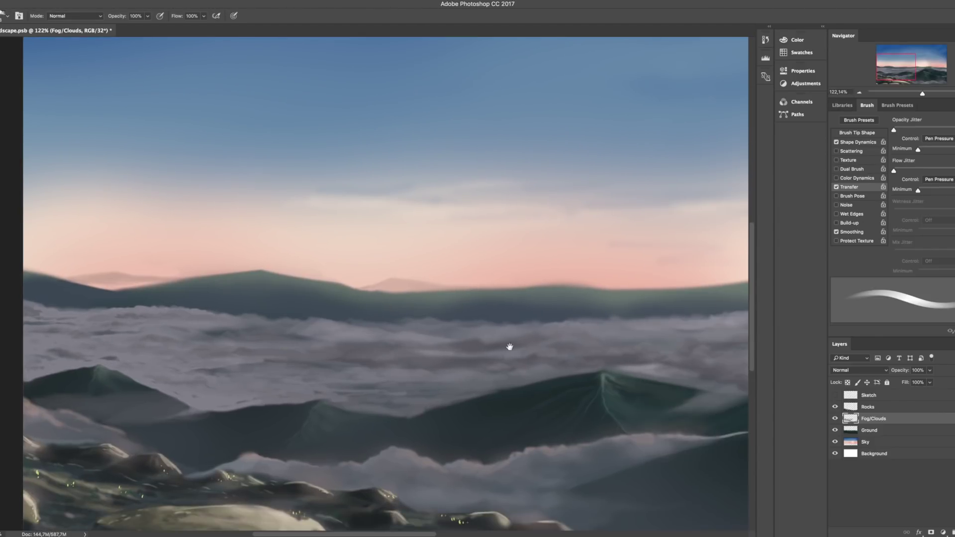
{"action": "left_click_drag", "start_coordinate": [259, 395], "coordinate": [273, 343]}
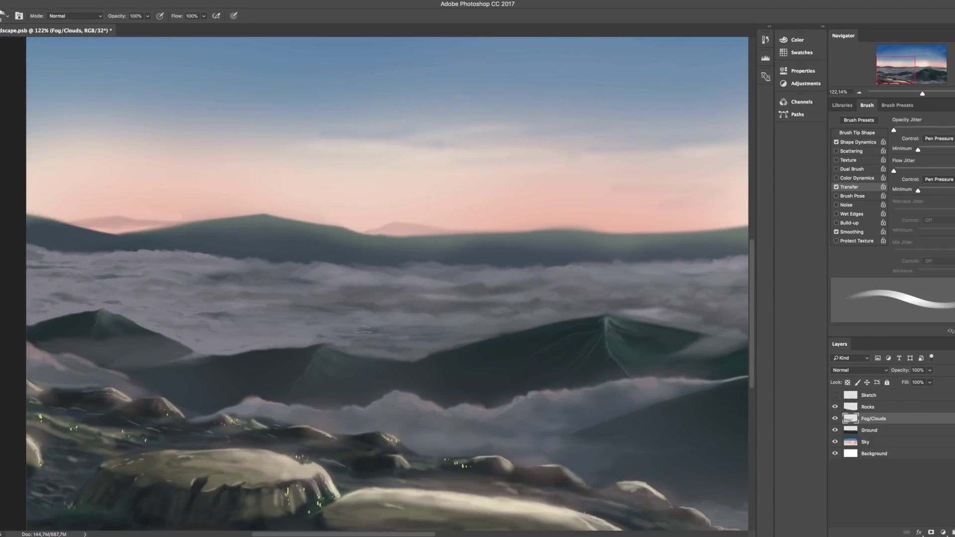
{"action": "left_click", "coordinate": [859, 120]}
Save the current pressure-sensitive brush as a new brush preset
{"action": "left_click", "coordinate": [921, 123]}
{"action": "key", "text": "Return"}
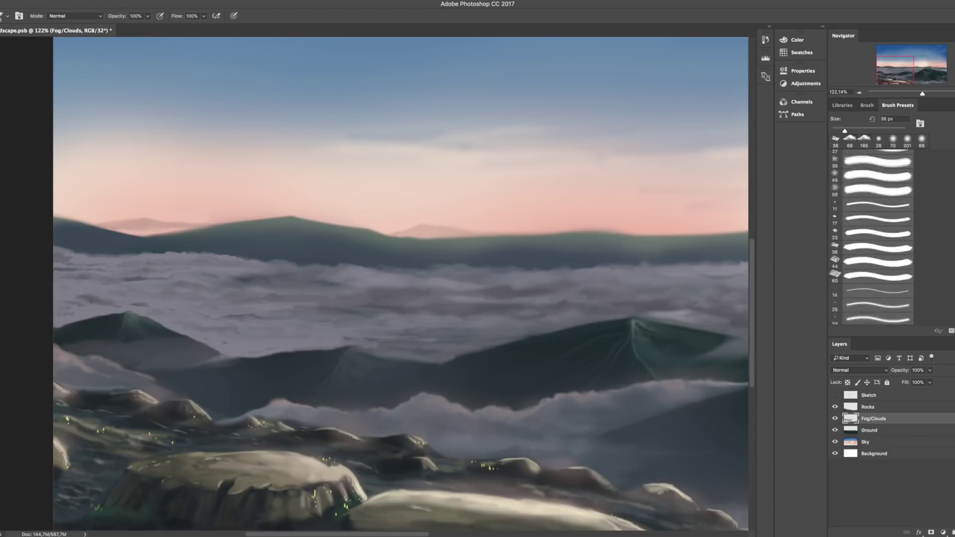
{"action": "key", "text": "F5"}
{"action": "key", "text": "F5"}
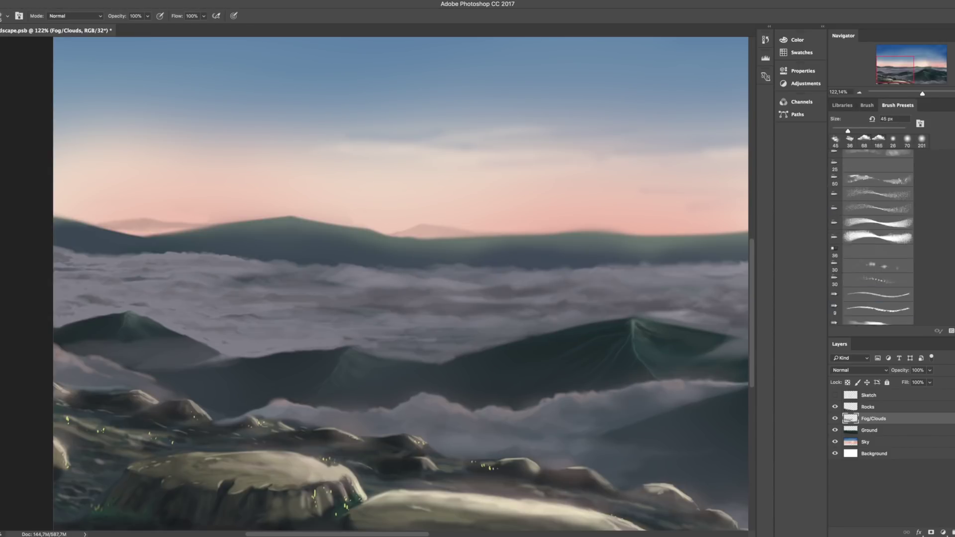
{"action": "left_click_drag", "start_coordinate": [553, 325], "coordinate": [485, 323]}
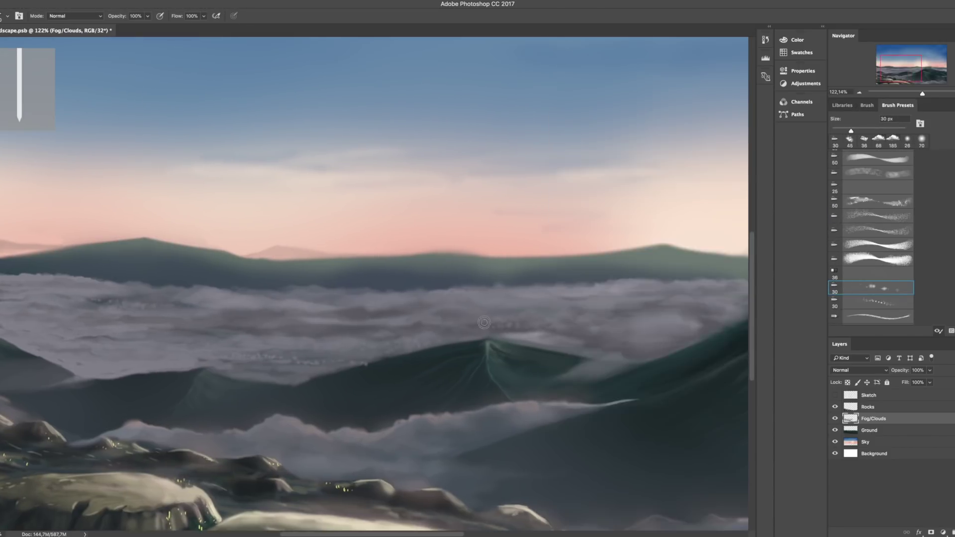
{"action": "mouse_move", "coordinate": [179, 278]}
{"action": "left_mouse_down"}
{"action": "mouse_move", "coordinate": [330, 288]}
{"action": "mouse_move", "coordinate": [369, 308]}
{"action": "mouse_move", "coordinate": [346, 322]}
{"action": "mouse_move", "coordinate": [375, 335]}
{"action": "left_mouse_up"}
Pick the 70 px brush preset and scroll around the painting
{"action": "left_click", "coordinate": [922, 139]}
{"action": "scroll", "coordinate": [651, 215], "scroll_direction": "down", "scroll_amount": 3}
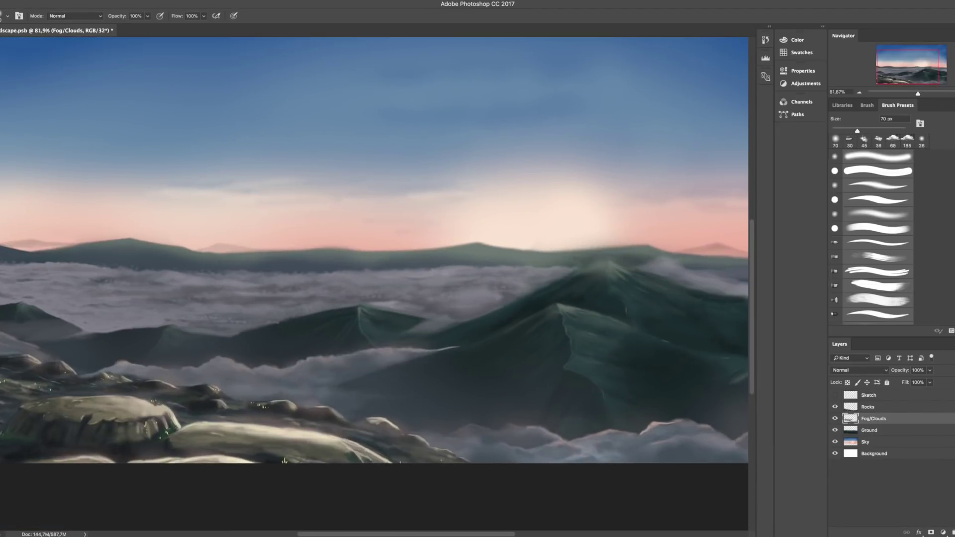
{"action": "scroll", "coordinate": [386, 297], "scroll_direction": "left", "scroll_amount": 5}
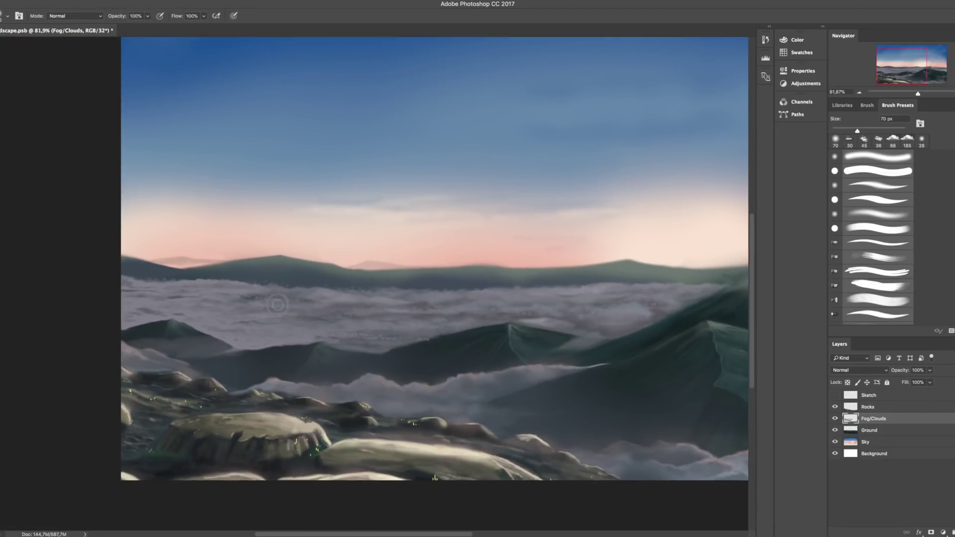
{"action": "scroll", "coordinate": [383, 307], "scroll_direction": "right", "scroll_amount": 6}
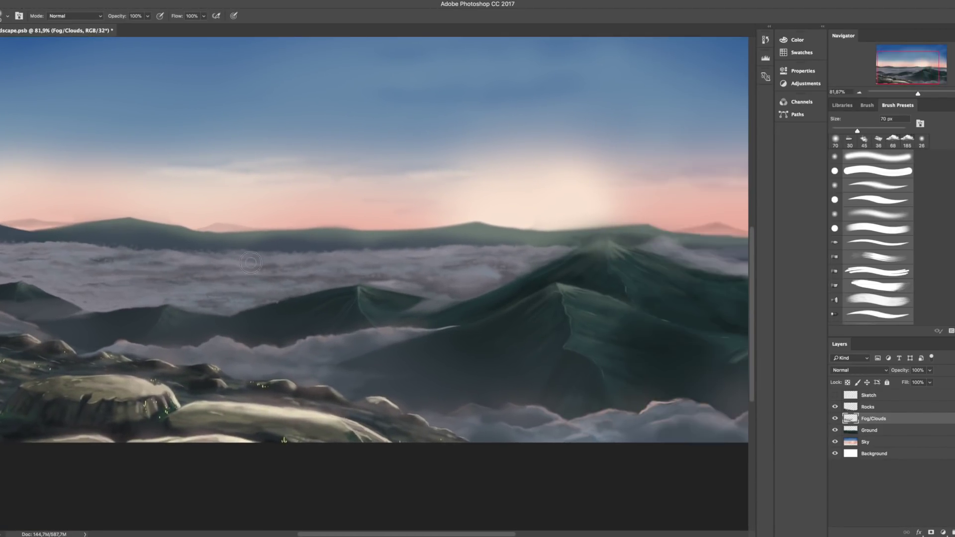
{"action": "scroll", "coordinate": [351, 246], "scroll_direction": "down", "scroll_amount": 5}
{"action": "scroll", "coordinate": [346, 265], "scroll_direction": "up", "scroll_amount": 4}
{"action": "scroll", "coordinate": [380, 256], "scroll_direction": "left", "scroll_amount": 9}
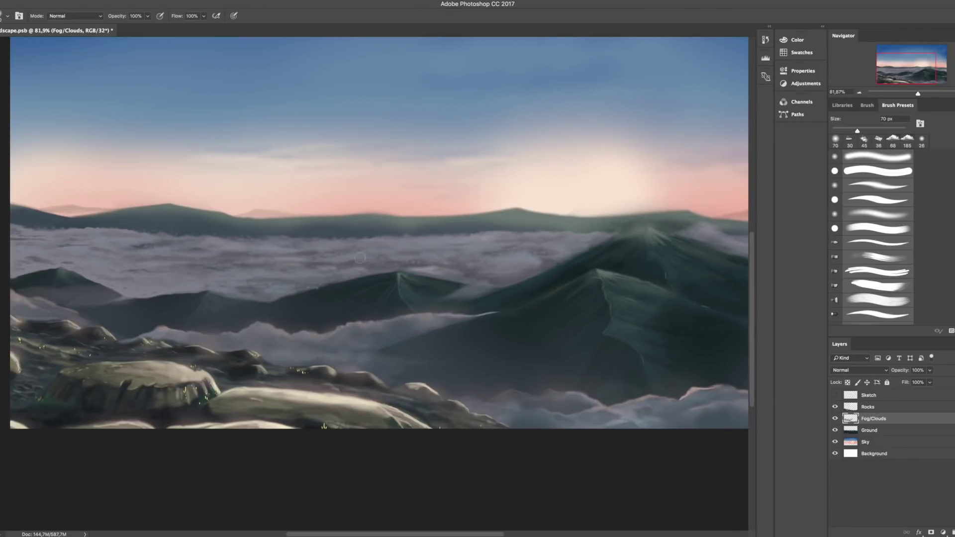
{"action": "scroll", "coordinate": [334, 248], "scroll_direction": "right", "scroll_amount": 6}
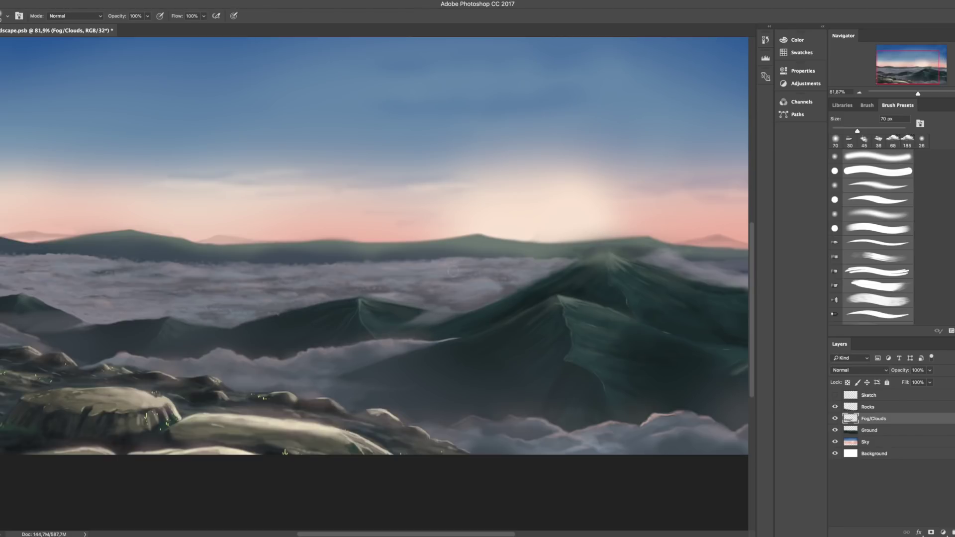
{"action": "scroll", "coordinate": [437, 289], "scroll_direction": "left", "scroll_amount": 8}
{"action": "scroll", "coordinate": [402, 245], "scroll_direction": "up", "scroll_amount": 5}
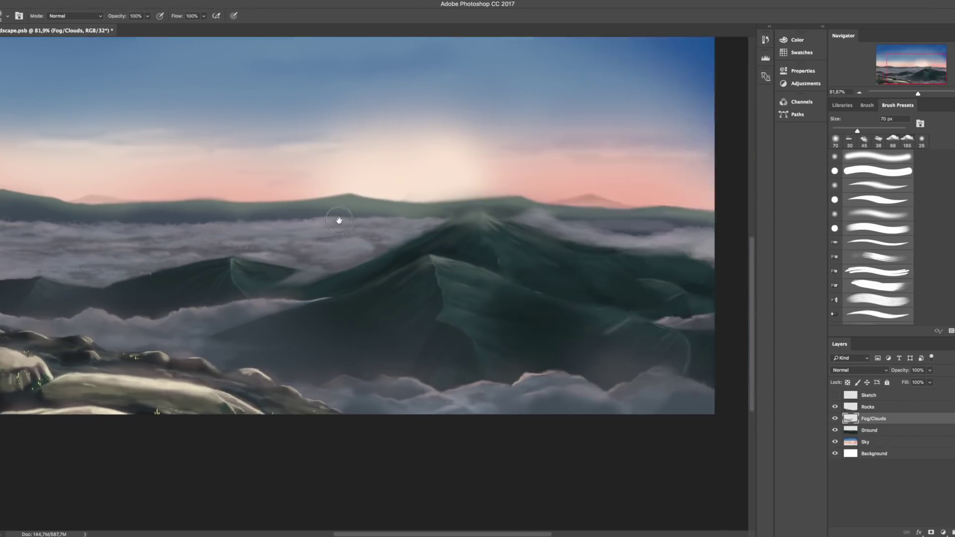
{"action": "scroll", "coordinate": [337, 218], "scroll_direction": "left", "scroll_amount": 8}
{"action": "scroll", "coordinate": [486, 313], "scroll_direction": "right", "scroll_amount": 10}
{"action": "scroll", "coordinate": [486, 314], "scroll_direction": "up", "scroll_amount": 2}
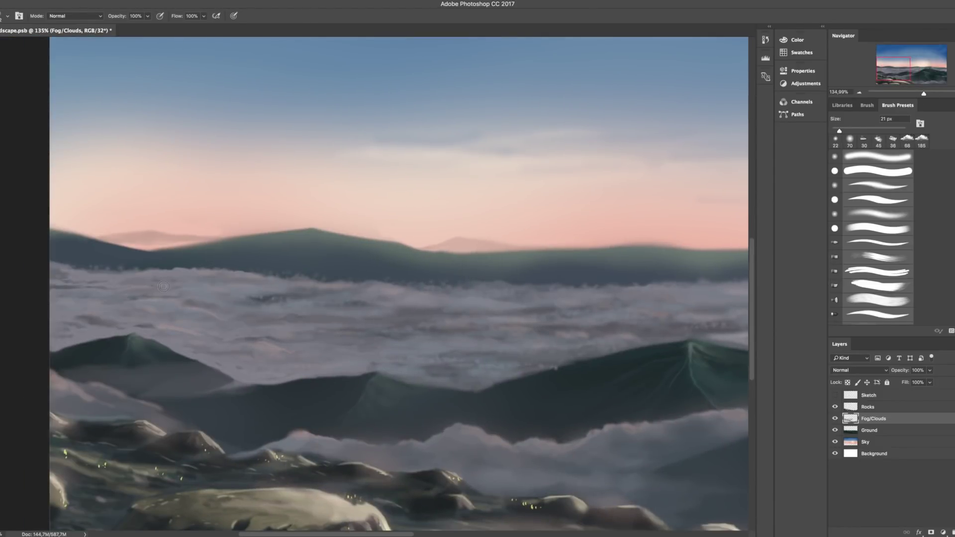
{"action": "scroll", "coordinate": [410, 328], "scroll_direction": "left", "scroll_amount": 8}
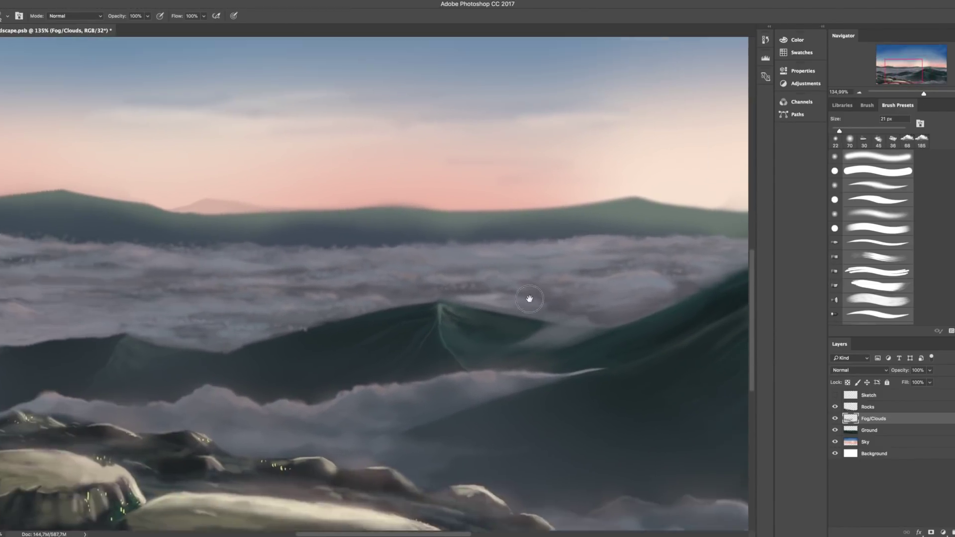
{"action": "scroll", "coordinate": [374, 287], "scroll_direction": "left", "scroll_amount": 5}
{"action": "scroll", "coordinate": [374, 286], "scroll_direction": "up", "scroll_amount": 3}
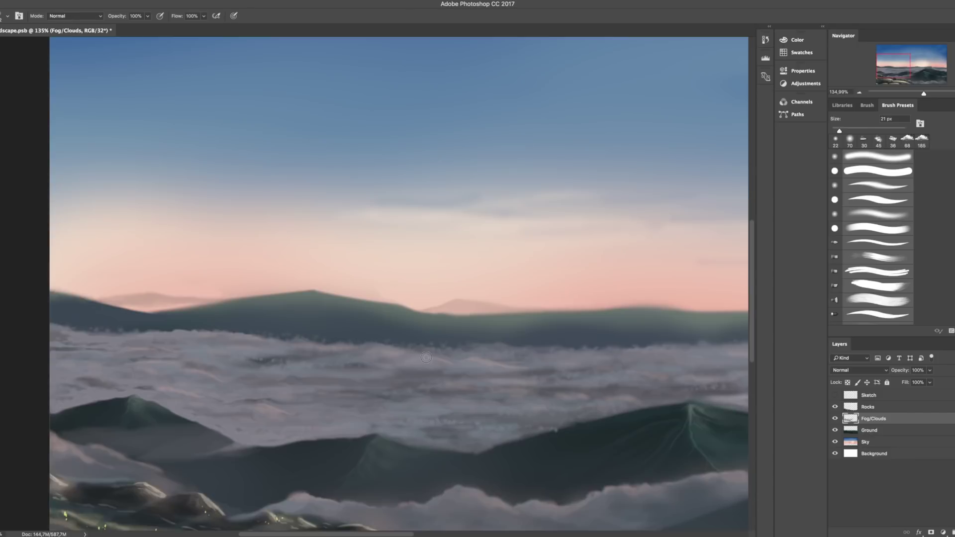
{"action": "scroll", "coordinate": [374, 287], "scroll_direction": "right", "scroll_amount": 5}
Fit the whole painting in the window and reselect the 70 px brush
{"action": "key", "text": "ctrl+0"}
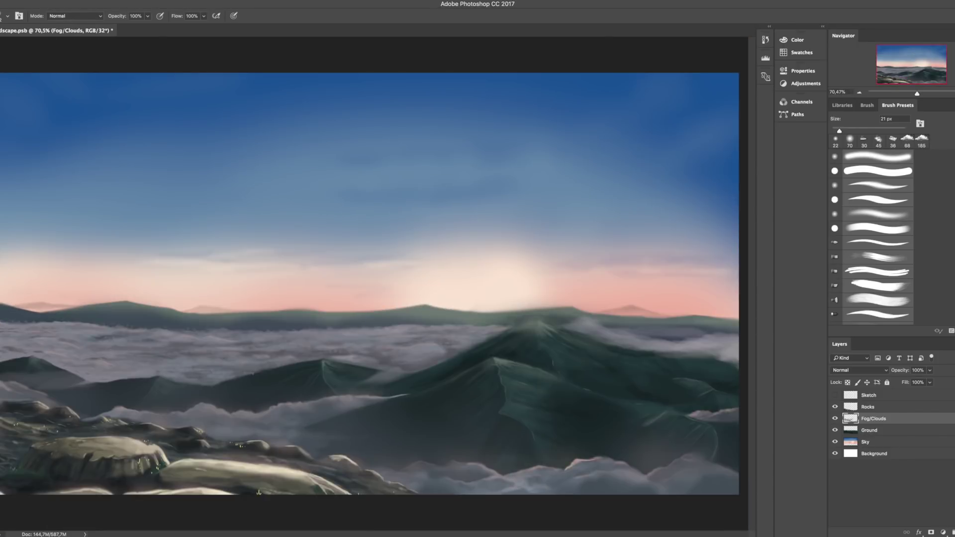
{"action": "key", "text": "period"}
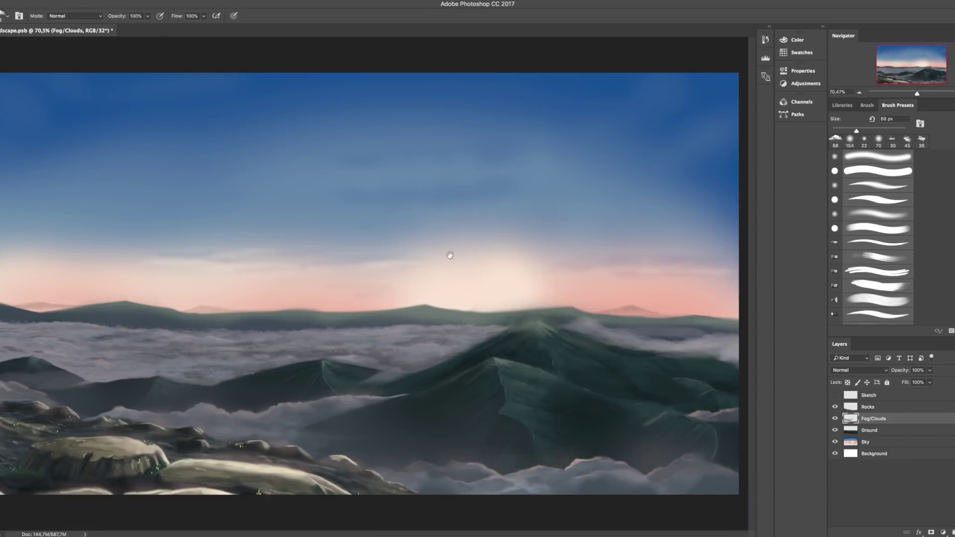
{"action": "key", "text": "e"}
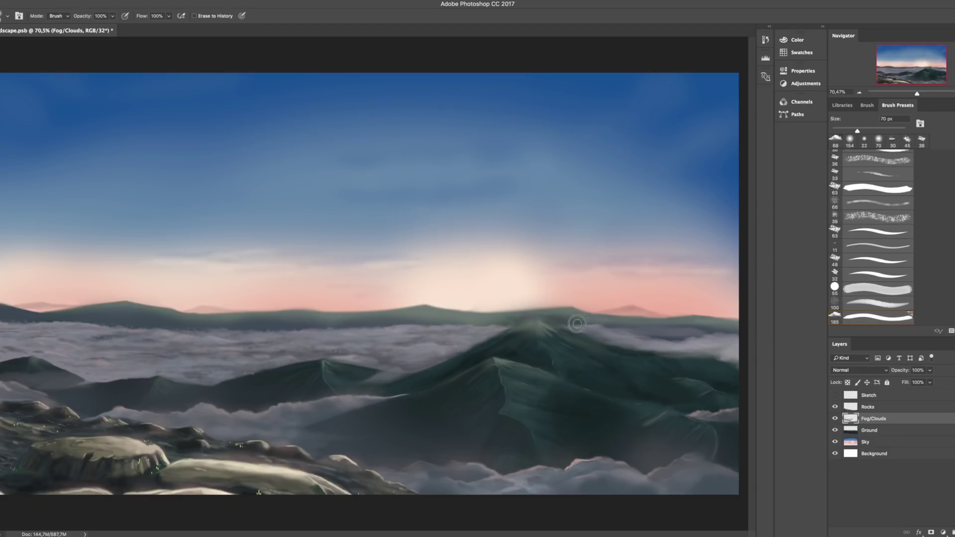
{"action": "scroll", "coordinate": [684, 174], "scroll_direction": "up", "scroll_amount": 3}
{"action": "key", "text": "b"}
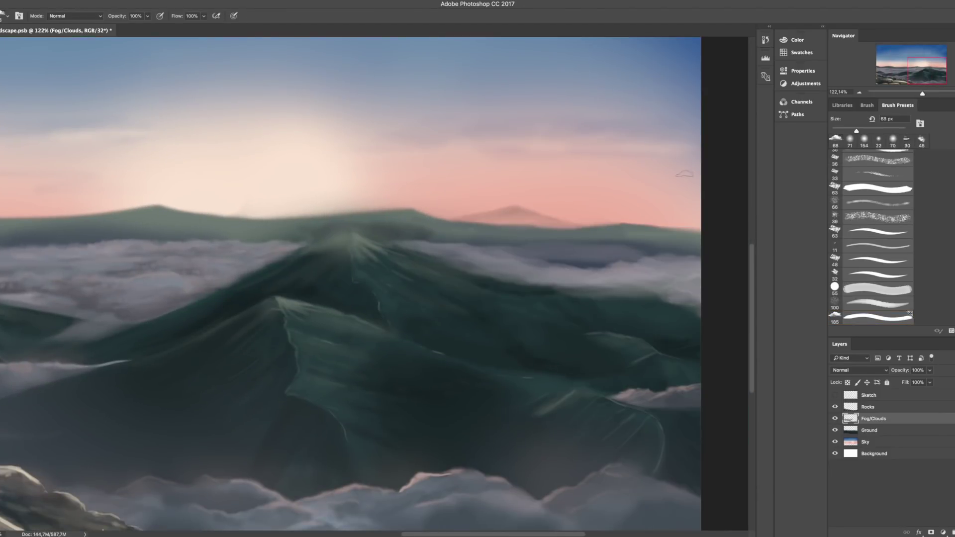
{"action": "left_click", "coordinate": [893, 140]}
Paint light fog wisps beside the central peak, then step to a 30 px brush
{"action": "scroll", "coordinate": [603, 273], "scroll_direction": "right", "scroll_amount": 2}
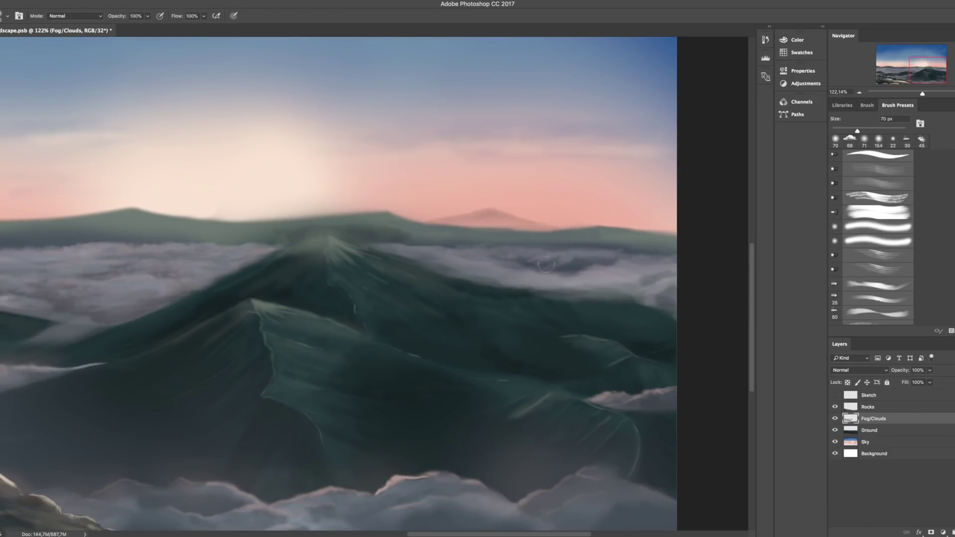
{"action": "mouse_move", "coordinate": [546, 265]}
{"action": "left_mouse_down"}
{"action": "mouse_move", "coordinate": [587, 271]}
{"action": "mouse_move", "coordinate": [563, 304]}
{"action": "left_mouse_up"}
{"action": "scroll", "coordinate": [518, 284], "scroll_direction": "up", "scroll_amount": 2}
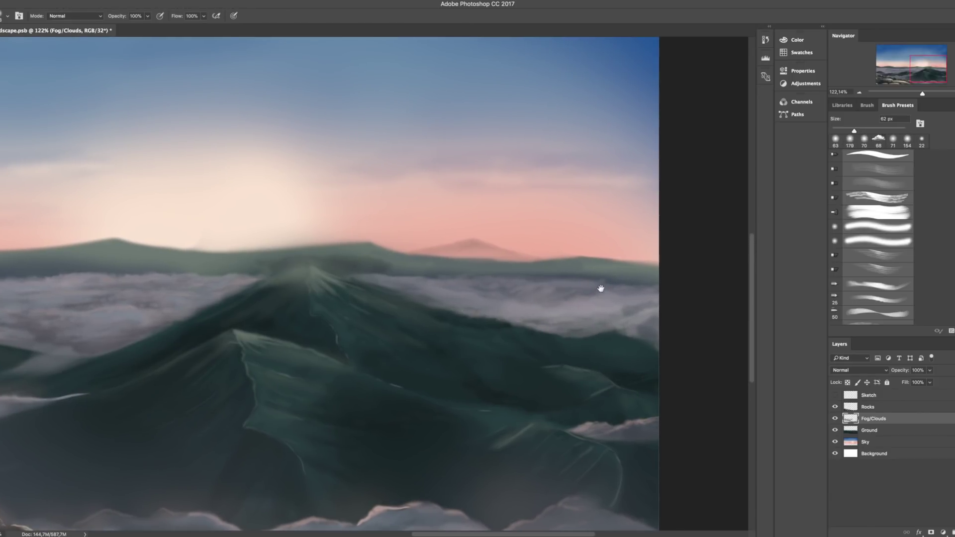
{"action": "scroll", "coordinate": [477, 300], "scroll_direction": "up", "scroll_amount": 1}
{"action": "scroll", "coordinate": [476, 301], "scroll_direction": "right", "scroll_amount": 1}
{"action": "key", "text": "period"}
{"action": "key", "text": "period"}
{"action": "key", "text": "period"}
{"action": "key", "text": "period"}
{"action": "key", "text": "period"}
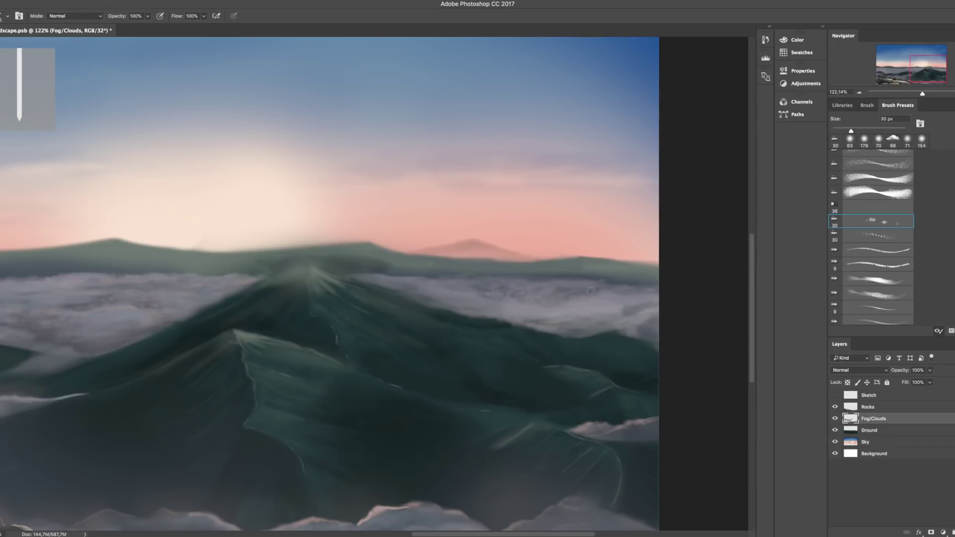
{"action": "scroll", "coordinate": [590, 290], "scroll_direction": "left", "scroll_amount": 5}
Paint a light fog stroke across the cloud-sea crests using the detailed brush settings
{"action": "left_click", "coordinate": [867, 105]}
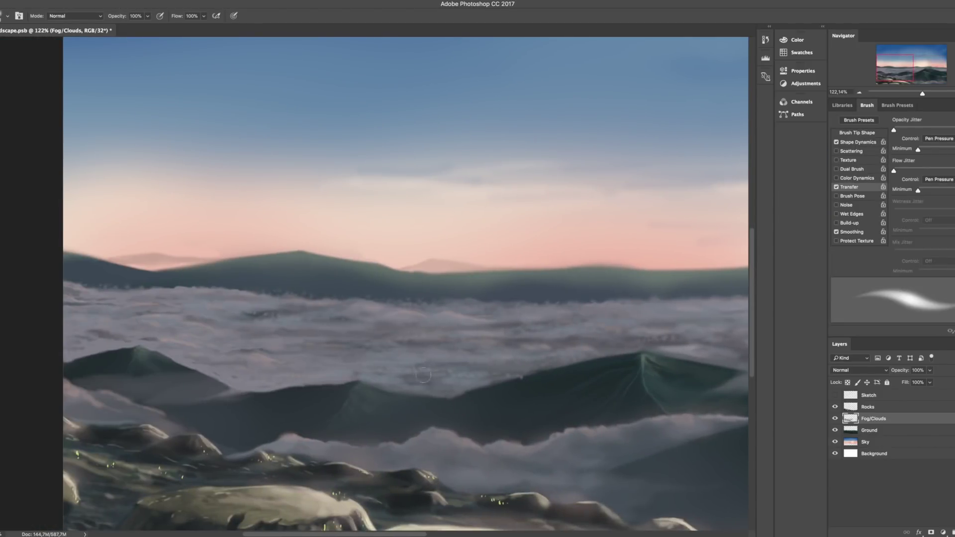
{"action": "left_click_drag", "start_coordinate": [423, 375], "coordinate": [343, 366]}
{"action": "scroll", "coordinate": [423, 373], "scroll_direction": "right", "scroll_amount": 3}
{"action": "scroll", "coordinate": [398, 363], "scroll_direction": "left", "scroll_amount": 3}
{"action": "scroll", "coordinate": [398, 363], "scroll_direction": "up", "scroll_amount": 1}
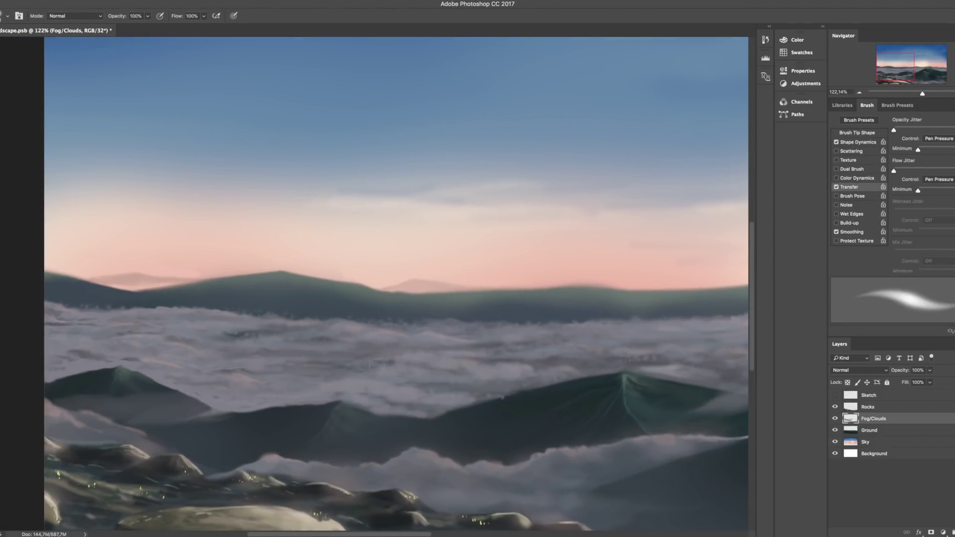
{"action": "scroll", "coordinate": [372, 364], "scroll_direction": "left", "scroll_amount": 1}
{"action": "scroll", "coordinate": [348, 348], "scroll_direction": "right", "scroll_amount": 3}
{"action": "scroll", "coordinate": [349, 348], "scroll_direction": "down", "scroll_amount": 1}
{"action": "scroll", "coordinate": [224, 299], "scroll_direction": "left", "scroll_amount": 4}
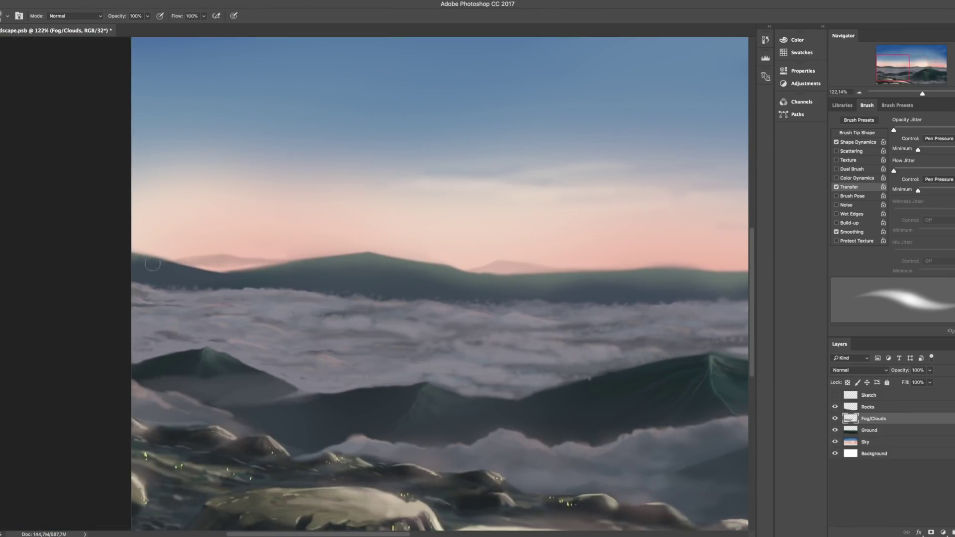
{"action": "scroll", "coordinate": [152, 264], "scroll_direction": "left", "scroll_amount": 2}
{"action": "scroll", "coordinate": [152, 264], "scroll_direction": "up", "scroll_amount": 1}
Bring the right part of the cloud sea into view to continue the highlights
{"action": "left_click_drag", "start_coordinate": [487, 371], "coordinate": [365, 358]}
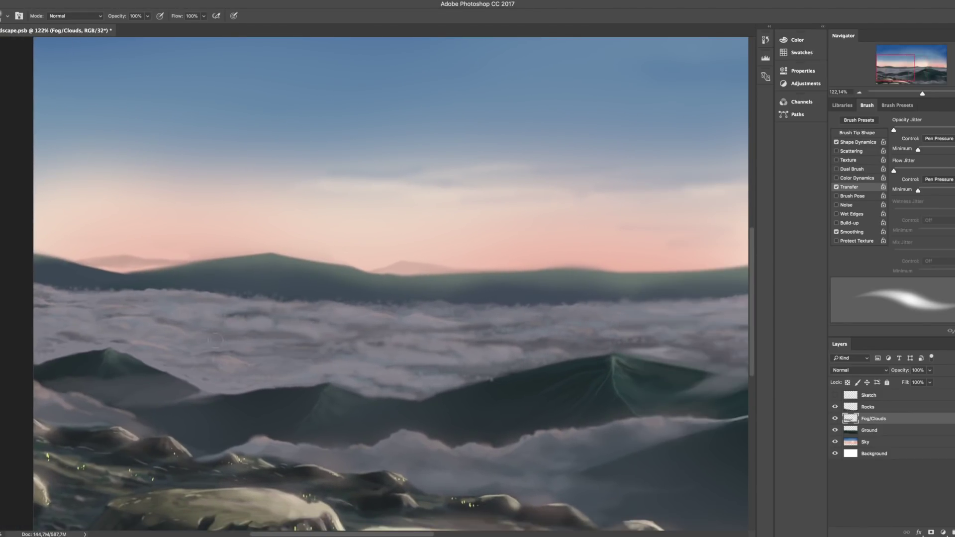
{"action": "scroll", "coordinate": [215, 340], "scroll_direction": "left", "scroll_amount": 4}
{"action": "scroll", "coordinate": [215, 340], "scroll_direction": "up", "scroll_amount": 2}
{"action": "scroll", "coordinate": [246, 373], "scroll_direction": "right", "scroll_amount": 6}
{"action": "scroll", "coordinate": [246, 373], "scroll_direction": "left", "scroll_amount": 6}
{"action": "scroll", "coordinate": [463, 308], "scroll_direction": "right", "scroll_amount": 10}
{"action": "scroll", "coordinate": [464, 308], "scroll_direction": "down", "scroll_amount": 3}
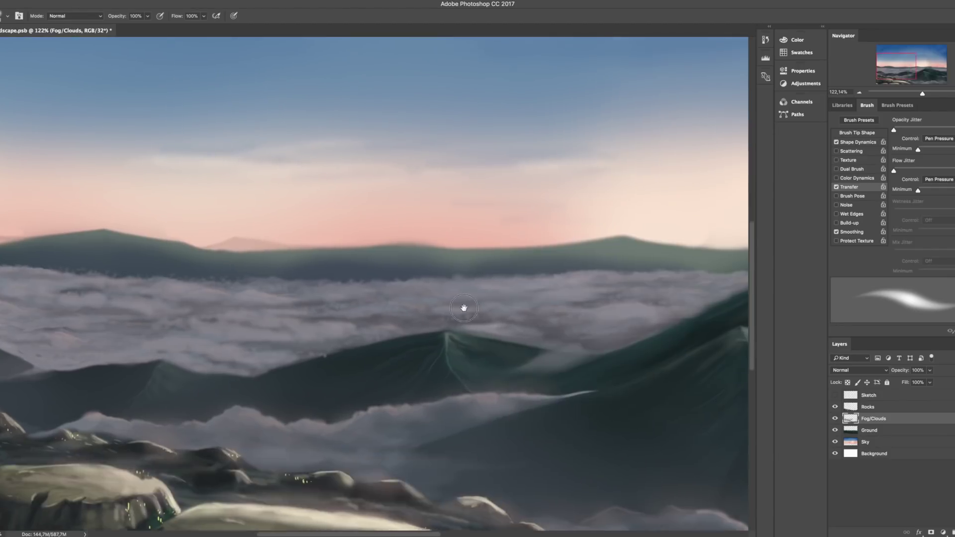
{"action": "scroll", "coordinate": [464, 308], "scroll_direction": "right", "scroll_amount": 2}
{"action": "scroll", "coordinate": [464, 308], "scroll_direction": "down", "scroll_amount": 1}
{"action": "scroll", "coordinate": [588, 349], "scroll_direction": "down", "scroll_amount": 5}
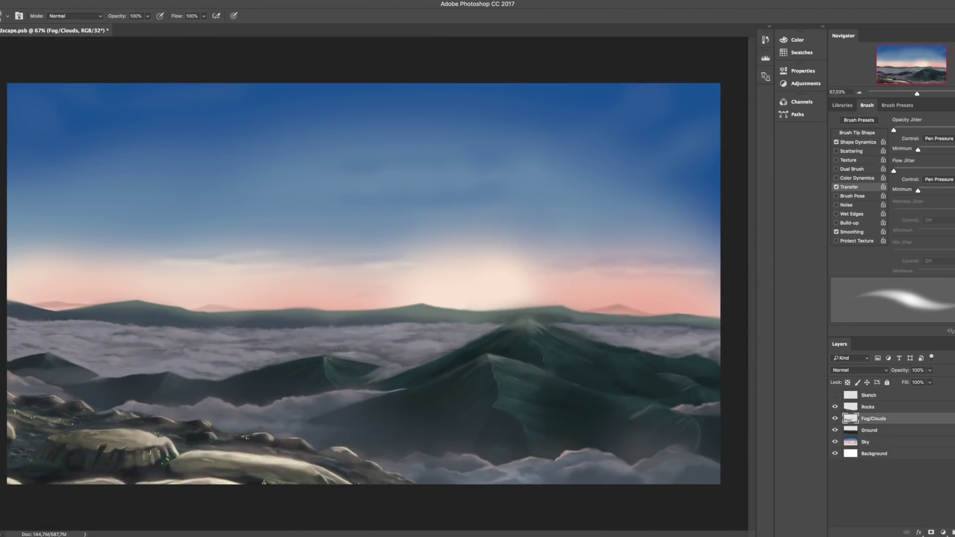
{"action": "scroll", "coordinate": [418, 285], "scroll_direction": "up", "scroll_amount": 5}
{"action": "scroll", "coordinate": [418, 286], "scroll_direction": "down", "scroll_amount": 1}
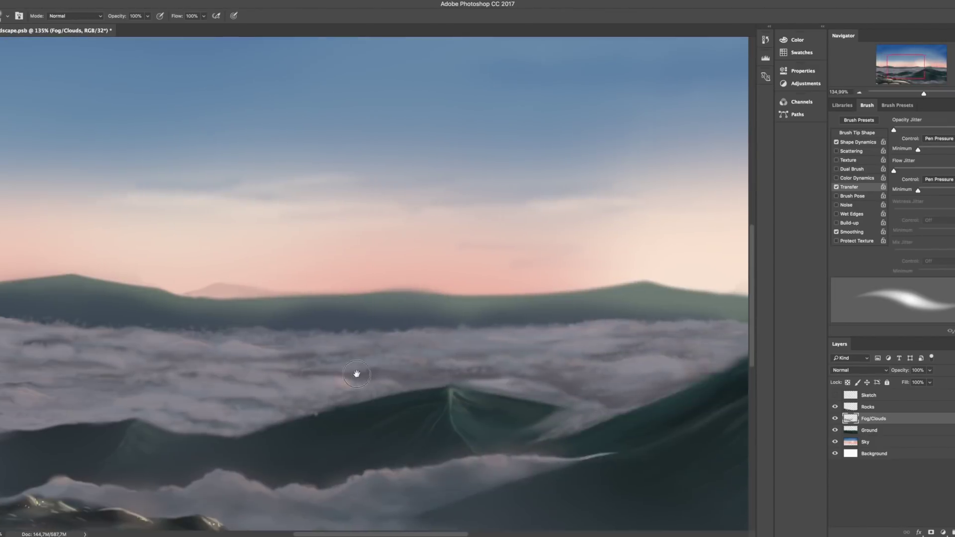
{"action": "scroll", "coordinate": [357, 374], "scroll_direction": "right", "scroll_amount": 10}
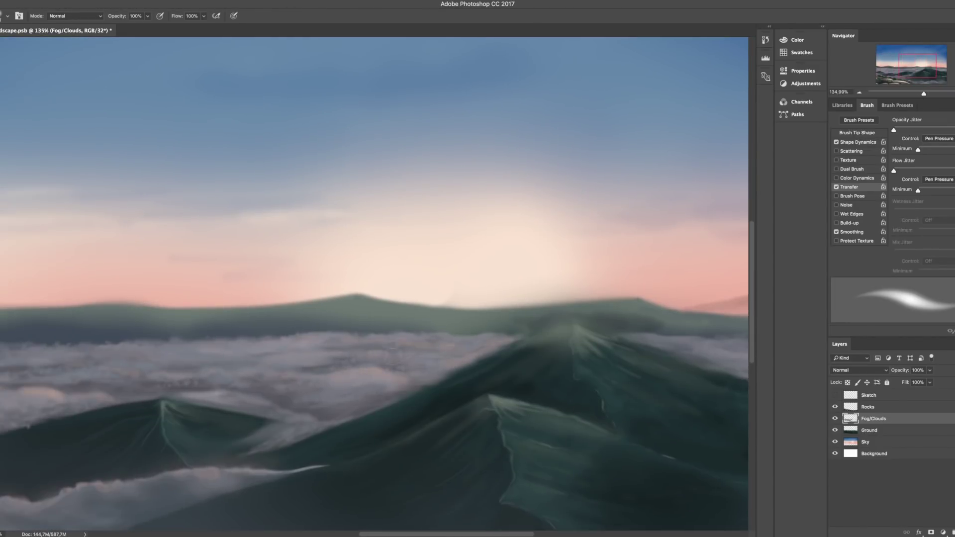
{"action": "scroll", "coordinate": [433, 359], "scroll_direction": "left", "scroll_amount": 12}
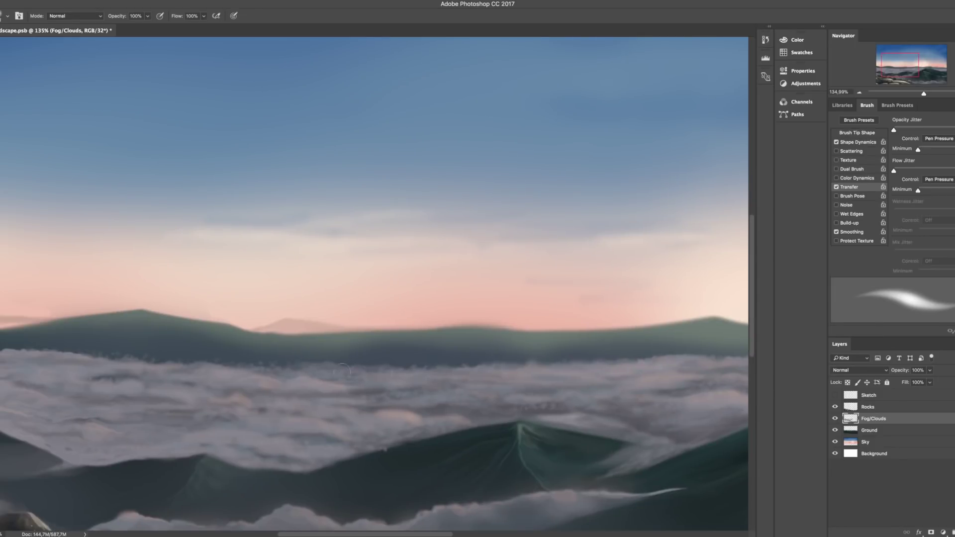
{"action": "scroll", "coordinate": [327, 367], "scroll_direction": "left", "scroll_amount": 5}
Refine the pale cloud-crest highlights, briefly toggling to the eraser and back to the brush
{"action": "key", "text": "e"}
{"action": "key", "text": "b"}
{"action": "scroll", "coordinate": [235, 366], "scroll_direction": "down", "scroll_amount": 2}
{"action": "scroll", "coordinate": [236, 366], "scroll_direction": "right", "scroll_amount": 2}
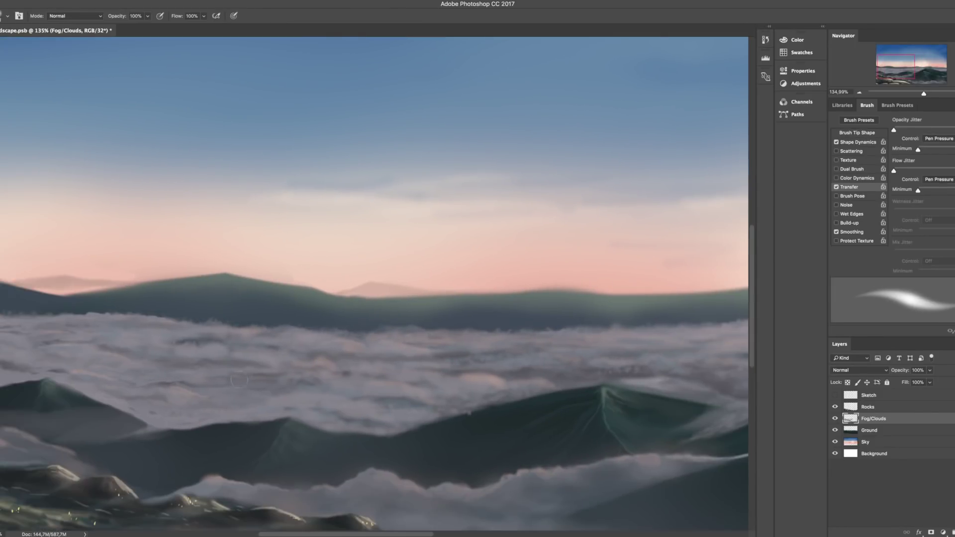
{"action": "scroll", "coordinate": [249, 335], "scroll_direction": "left", "scroll_amount": 5}
{"action": "scroll", "coordinate": [250, 335], "scroll_direction": "up", "scroll_amount": 2}
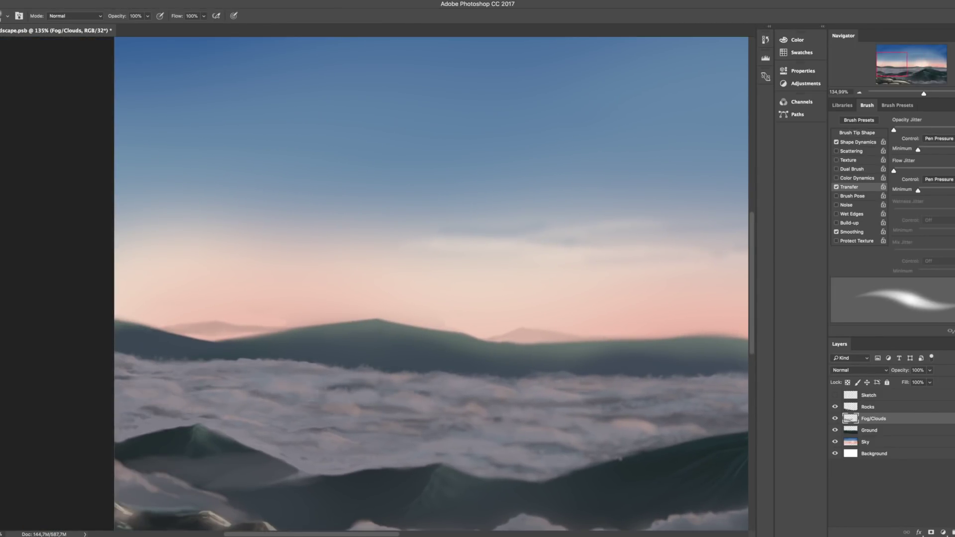
{"action": "scroll", "coordinate": [488, 370], "scroll_direction": "right", "scroll_amount": 5}
{"action": "scroll", "coordinate": [488, 370], "scroll_direction": "down", "scroll_amount": 1}
{"action": "scroll", "coordinate": [489, 336], "scroll_direction": "left", "scroll_amount": 4}
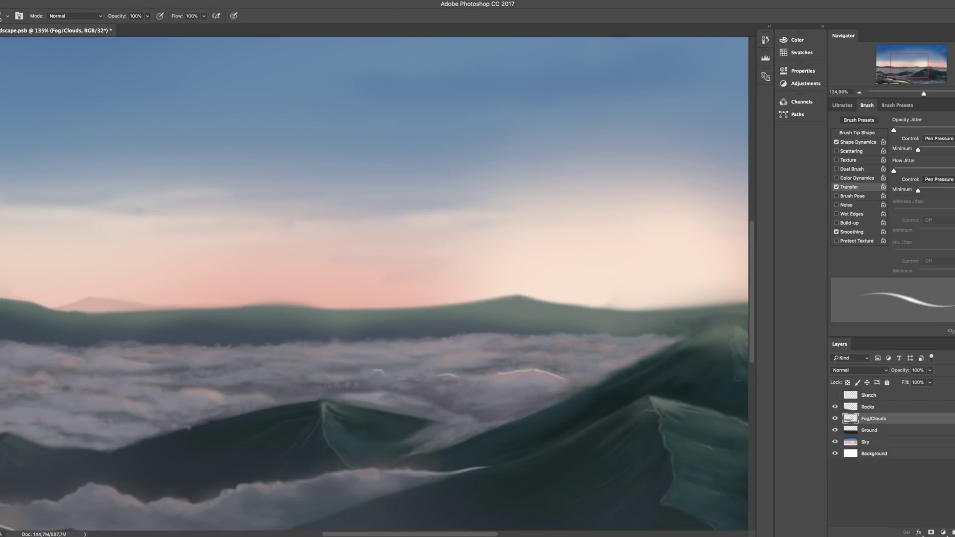
{"action": "scroll", "coordinate": [293, 302], "scroll_direction": "down", "scroll_amount": 2}
{"action": "scroll", "coordinate": [293, 302], "scroll_direction": "left", "scroll_amount": 7}
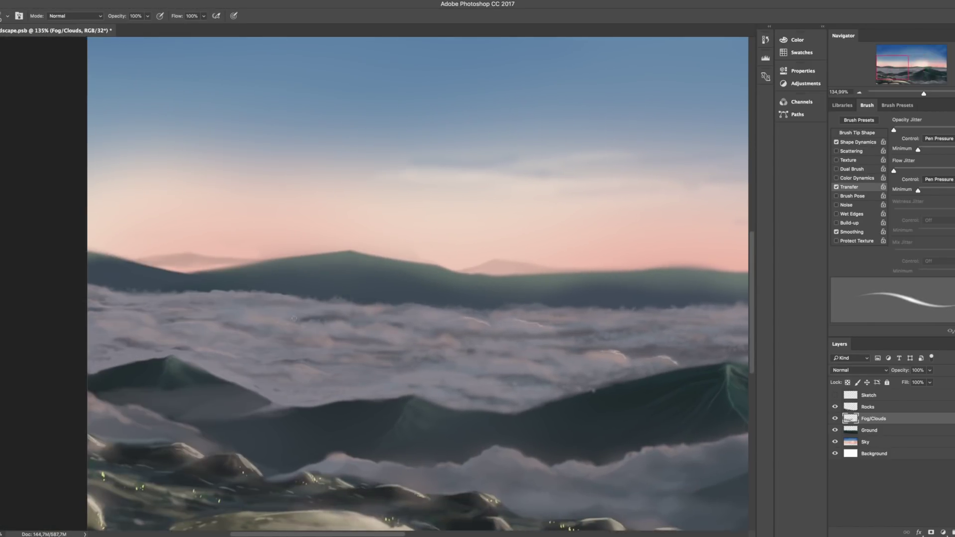
{"action": "scroll", "coordinate": [363, 316], "scroll_direction": "down", "scroll_amount": 1}
{"action": "scroll", "coordinate": [363, 316], "scroll_direction": "left", "scroll_amount": 1}
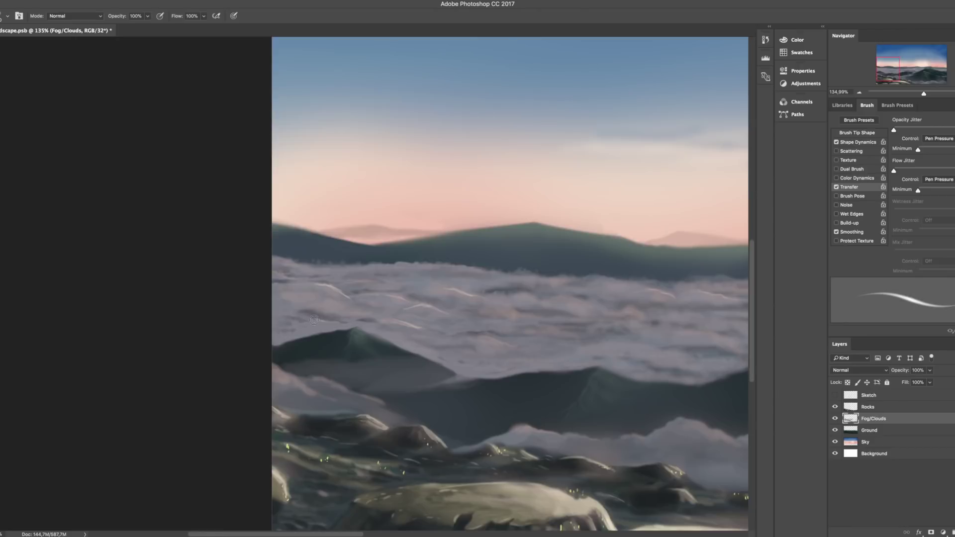
{"action": "scroll", "coordinate": [496, 329], "scroll_direction": "right", "scroll_amount": 7}
{"action": "scroll", "coordinate": [486, 347], "scroll_direction": "down", "scroll_amount": 1}
{"action": "scroll", "coordinate": [486, 347], "scroll_direction": "right", "scroll_amount": 1}
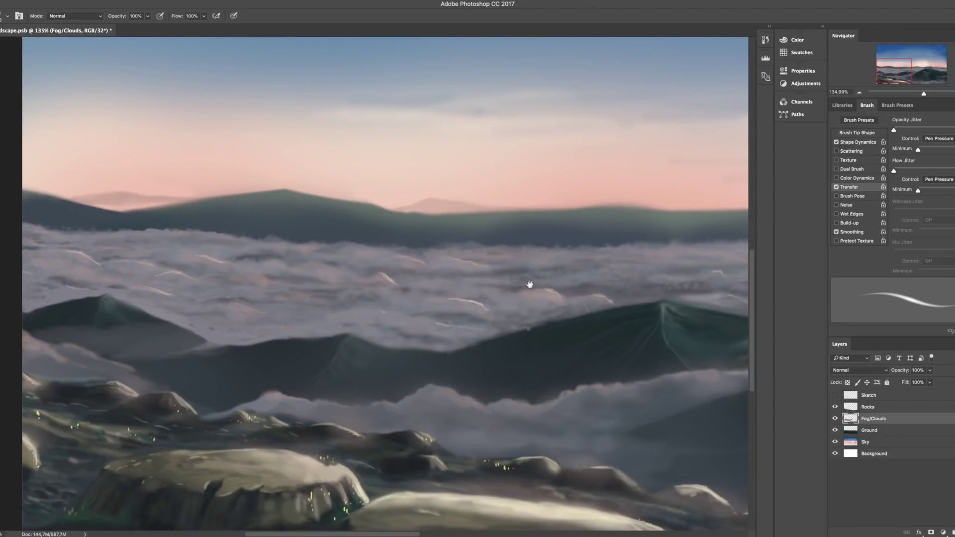
{"action": "scroll", "coordinate": [530, 285], "scroll_direction": "up", "scroll_amount": 2}
{"action": "scroll", "coordinate": [530, 284], "scroll_direction": "right", "scroll_amount": 12}
{"action": "scroll", "coordinate": [227, 371], "scroll_direction": "left", "scroll_amount": 10}
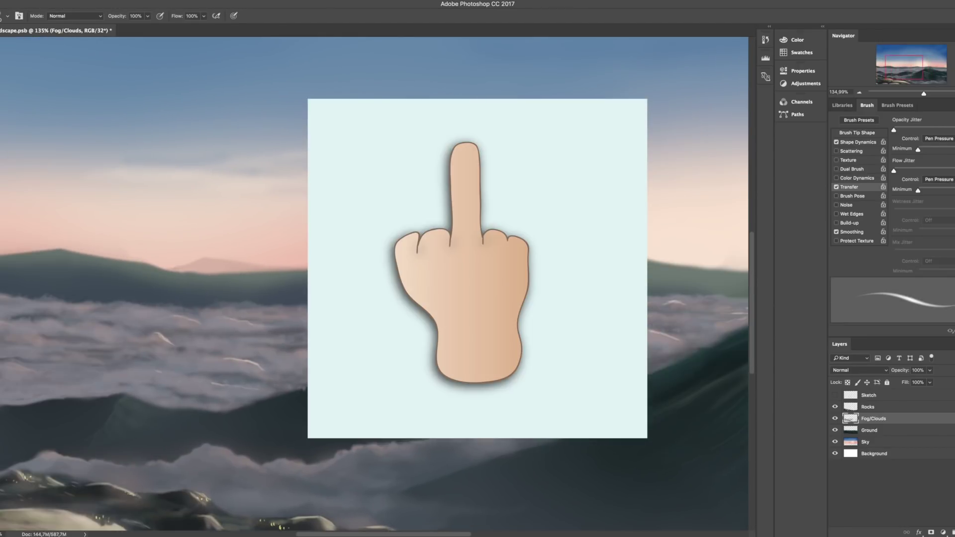
{"action": "scroll", "coordinate": [214, 330], "scroll_direction": "left", "scroll_amount": 3}
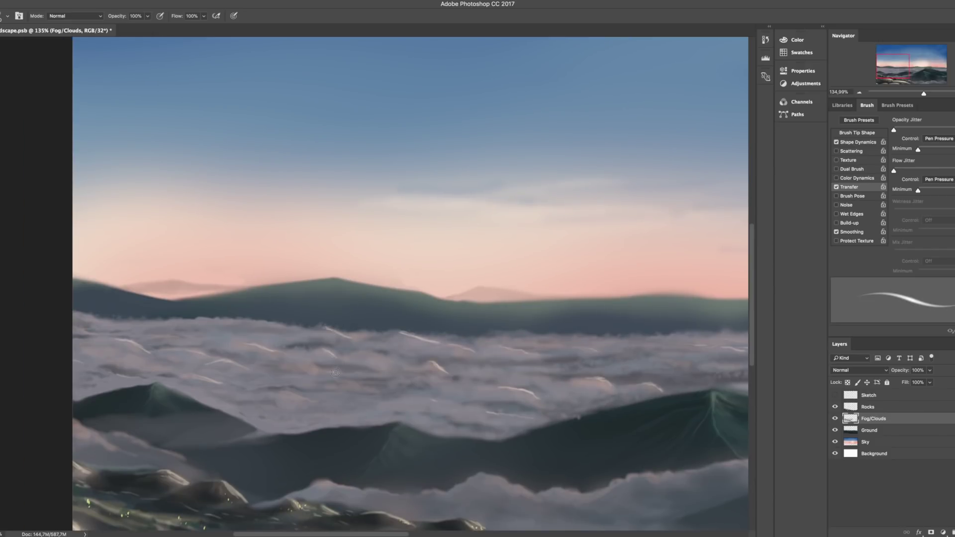
{"action": "scroll", "coordinate": [214, 330], "scroll_direction": "right", "scroll_amount": 3}
{"action": "scroll", "coordinate": [373, 283], "scroll_direction": "left", "scroll_amount": 10}
{"action": "scroll", "coordinate": [373, 284], "scroll_direction": "up", "scroll_amount": 2}
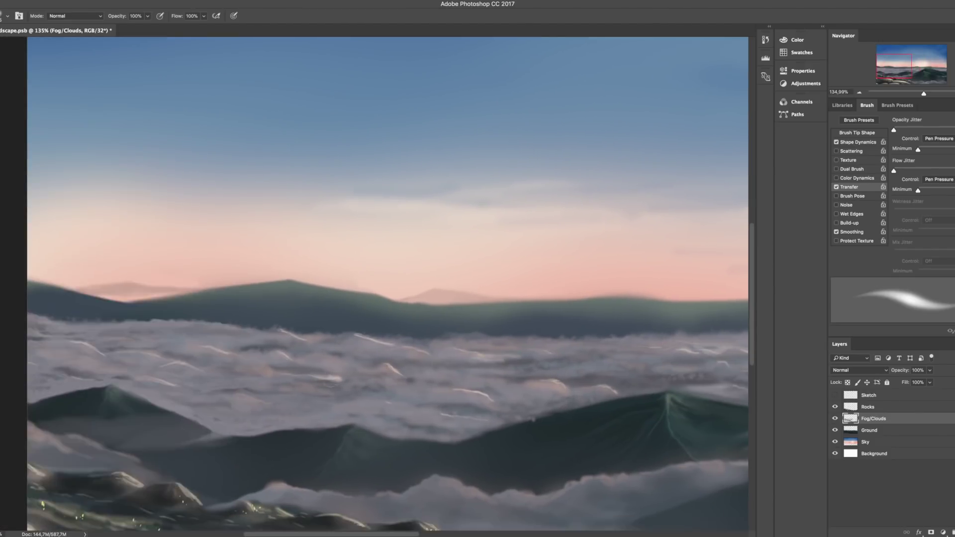
{"action": "scroll", "coordinate": [420, 367], "scroll_direction": "right", "scroll_amount": 12}
{"action": "scroll", "coordinate": [420, 366], "scroll_direction": "down", "scroll_amount": 5}
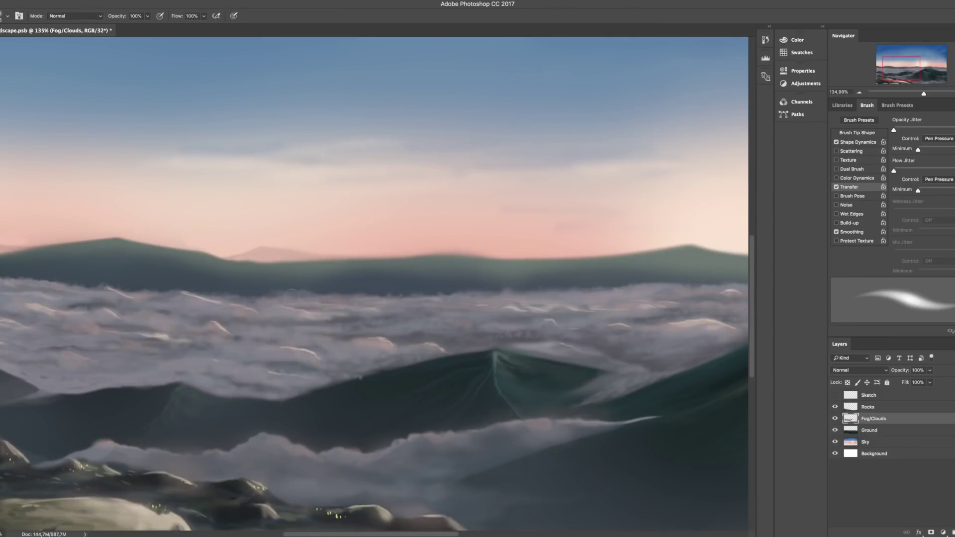
{"action": "scroll", "coordinate": [395, 267], "scroll_direction": "down", "scroll_amount": 5}
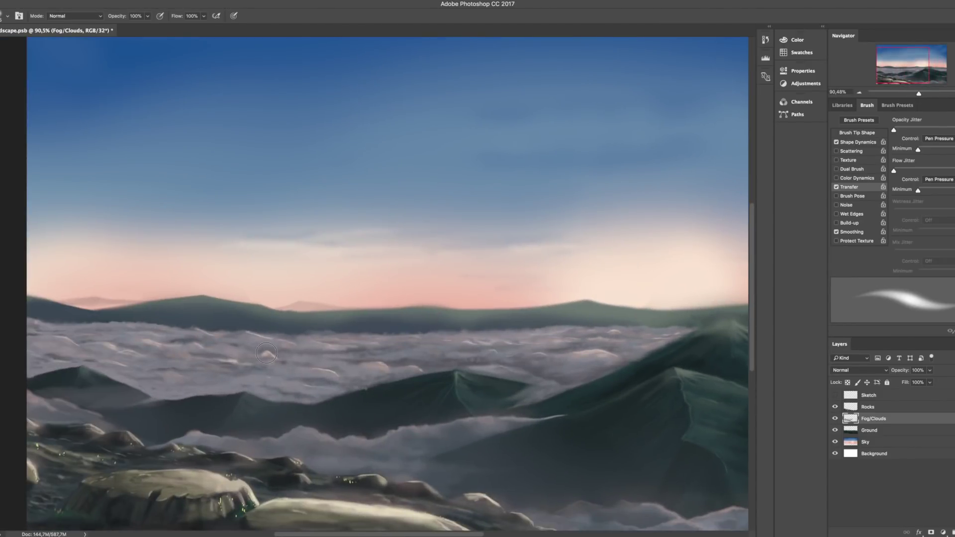
{"action": "scroll", "coordinate": [388, 284], "scroll_direction": "left", "scroll_amount": 7}
{"action": "scroll", "coordinate": [388, 283], "scroll_direction": "up", "scroll_amount": 1}
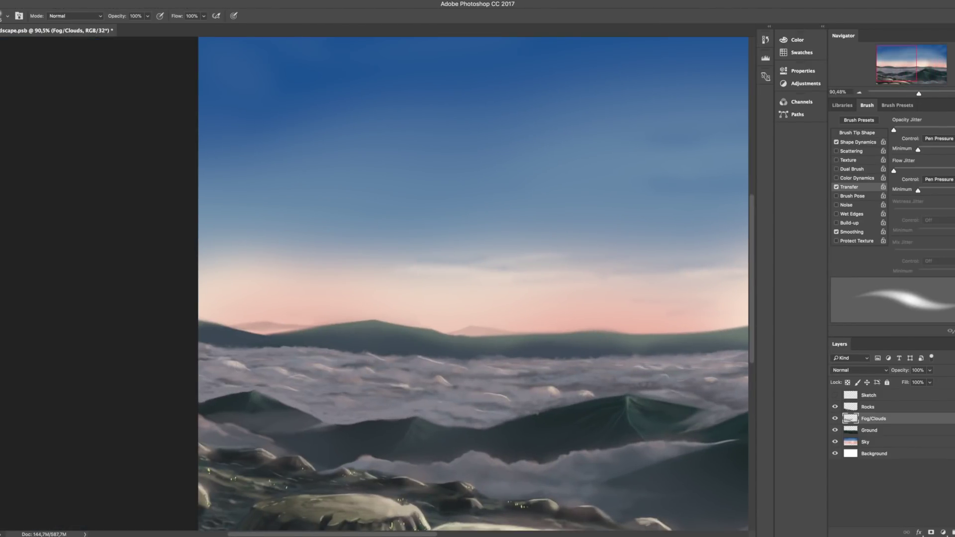
{"action": "scroll", "coordinate": [497, 341], "scroll_direction": "right", "scroll_amount": 9}
{"action": "scroll", "coordinate": [497, 342], "scroll_direction": "down", "scroll_amount": 4}
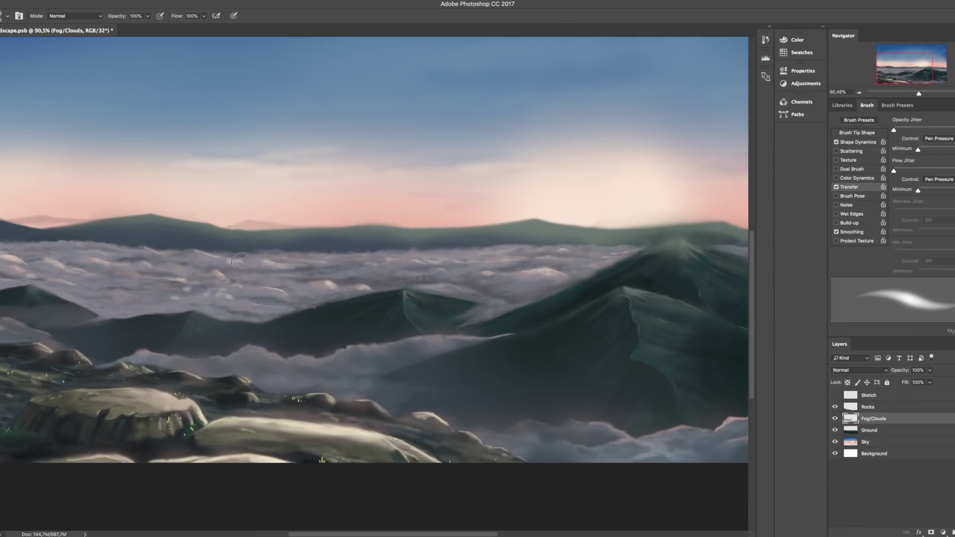
{"action": "scroll", "coordinate": [375, 249], "scroll_direction": "right", "scroll_amount": 10}
{"action": "scroll", "coordinate": [374, 249], "scroll_direction": "down", "scroll_amount": 3}
{"action": "scroll", "coordinate": [374, 249], "scroll_direction": "left", "scroll_amount": 9}
{"action": "scroll", "coordinate": [374, 249], "scroll_direction": "up", "scroll_amount": 1}
{"action": "scroll", "coordinate": [374, 249], "scroll_direction": "left", "scroll_amount": 5}
{"action": "scroll", "coordinate": [374, 249], "scroll_direction": "up", "scroll_amount": 1}
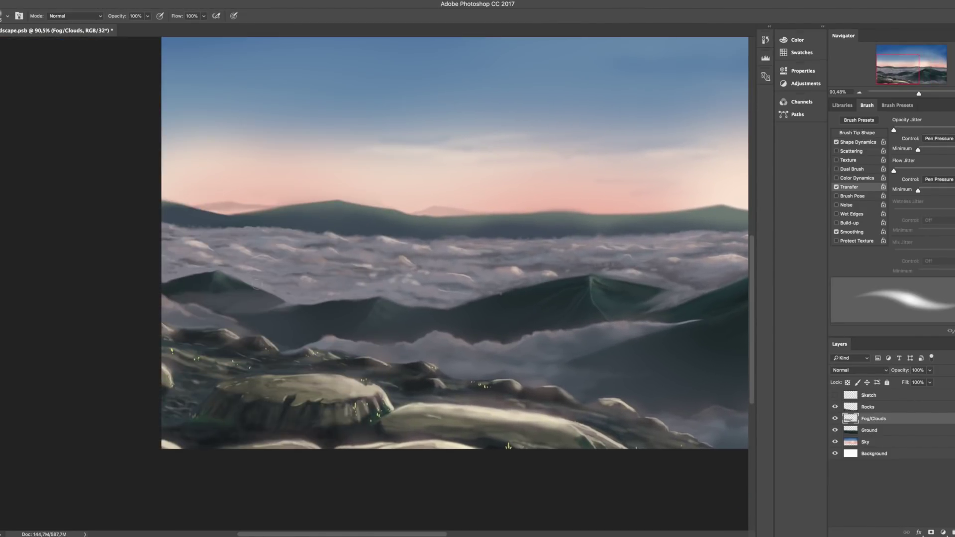
{"action": "scroll", "coordinate": [374, 248], "scroll_direction": "right", "scroll_amount": 2}
{"action": "scroll", "coordinate": [397, 243], "scroll_direction": "right", "scroll_amount": 11}
{"action": "scroll", "coordinate": [397, 244], "scroll_direction": "up", "scroll_amount": 1}
{"action": "scroll", "coordinate": [467, 247], "scroll_direction": "left", "scroll_amount": 4}
{"action": "scroll", "coordinate": [467, 248], "scroll_direction": "up", "scroll_amount": 1}
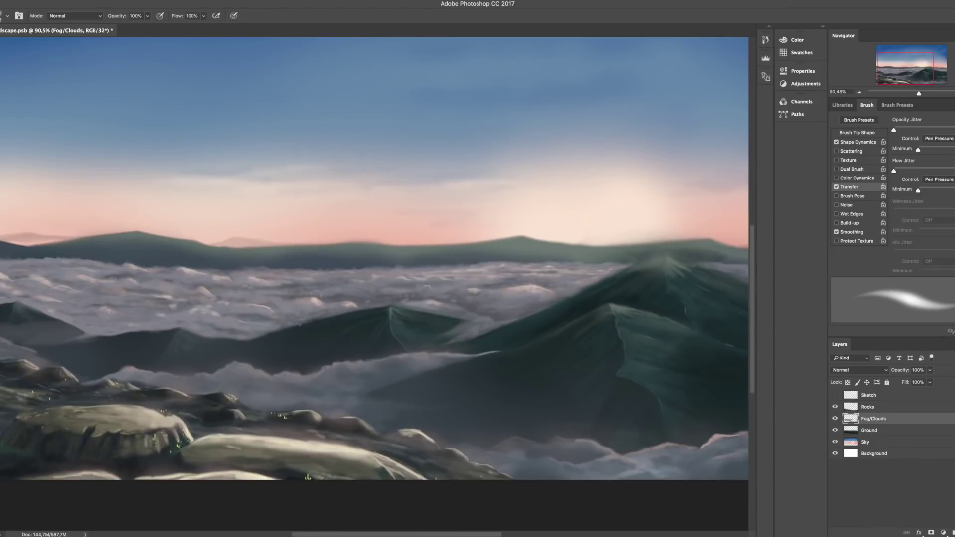
{"action": "scroll", "coordinate": [331, 290], "scroll_direction": "right", "scroll_amount": 18}
{"action": "scroll", "coordinate": [331, 290], "scroll_direction": "up", "scroll_amount": 2}
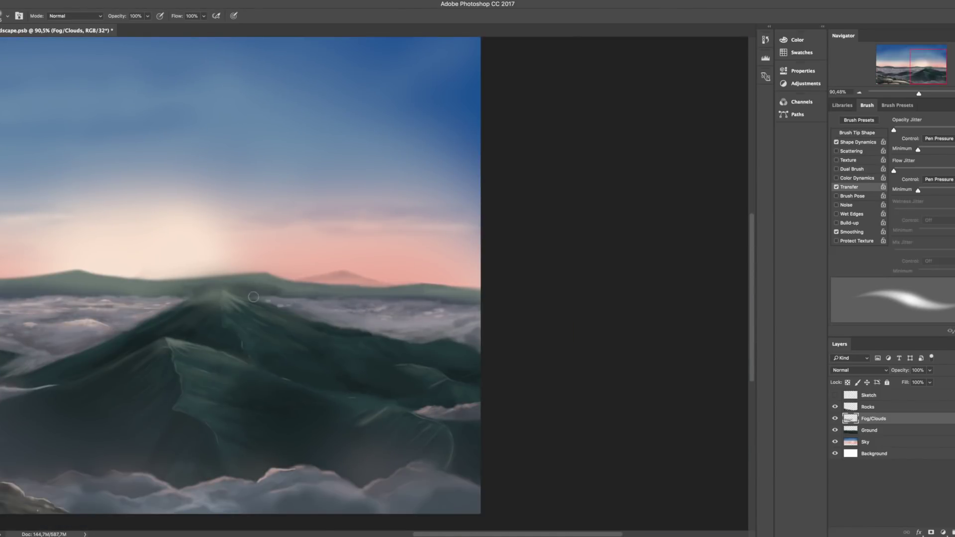
{"action": "scroll", "coordinate": [342, 322], "scroll_direction": "left", "scroll_amount": 4}
{"action": "scroll", "coordinate": [341, 322], "scroll_direction": "down", "scroll_amount": 1}
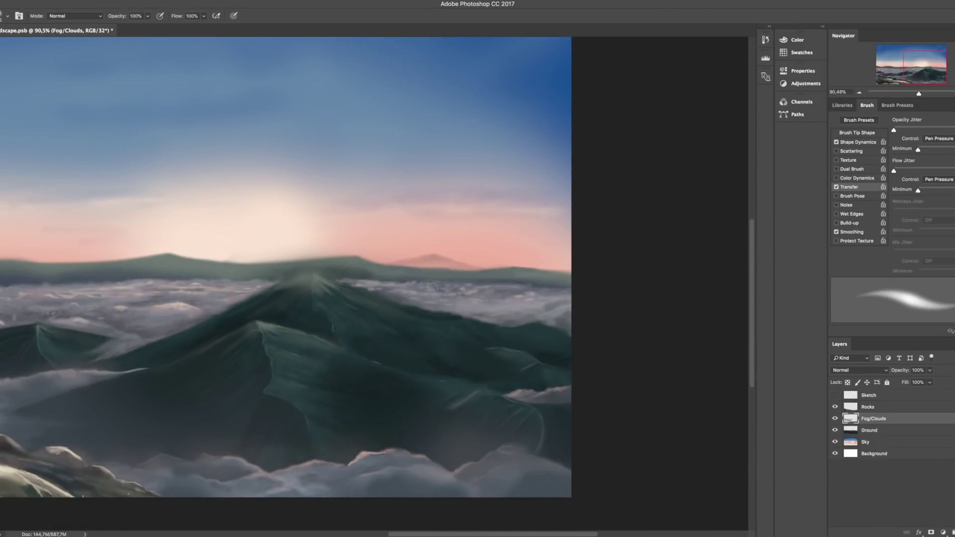
{"action": "scroll", "coordinate": [536, 314], "scroll_direction": "right", "scroll_amount": 1}
{"action": "scroll", "coordinate": [556, 340], "scroll_direction": "left", "scroll_amount": 3}
{"action": "scroll", "coordinate": [555, 340], "scroll_direction": "up", "scroll_amount": 1}
{"action": "scroll", "coordinate": [491, 332], "scroll_direction": "right", "scroll_amount": 3}
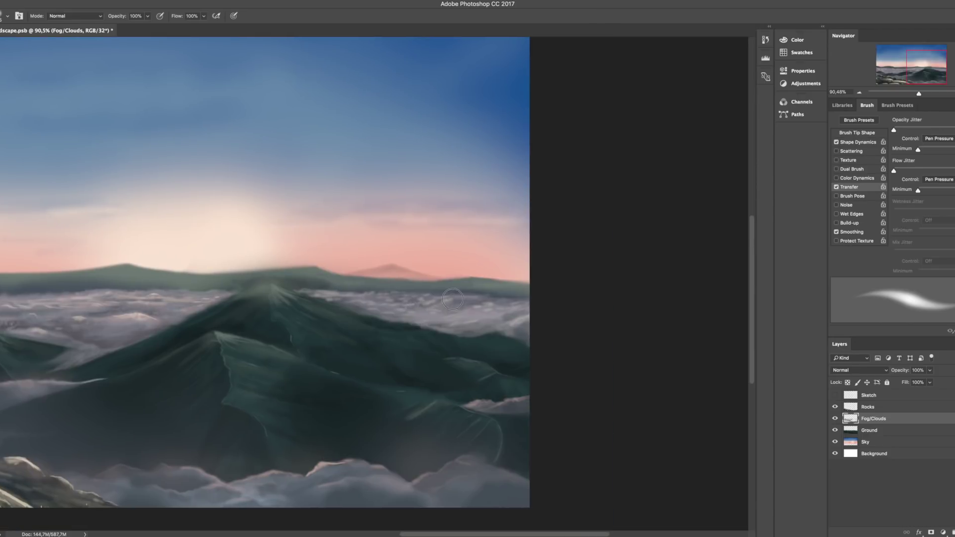
{"action": "scroll", "coordinate": [523, 330], "scroll_direction": "left", "scroll_amount": 4}
{"action": "scroll", "coordinate": [547, 328], "scroll_direction": "right", "scroll_amount": 3}
{"action": "scroll", "coordinate": [575, 327], "scroll_direction": "left", "scroll_amount": 4}
{"action": "scroll", "coordinate": [575, 327], "scroll_direction": "up", "scroll_amount": 2}
{"action": "scroll", "coordinate": [575, 327], "scroll_direction": "down", "scroll_amount": 2}
{"action": "scroll", "coordinate": [548, 304], "scroll_direction": "right", "scroll_amount": 1}
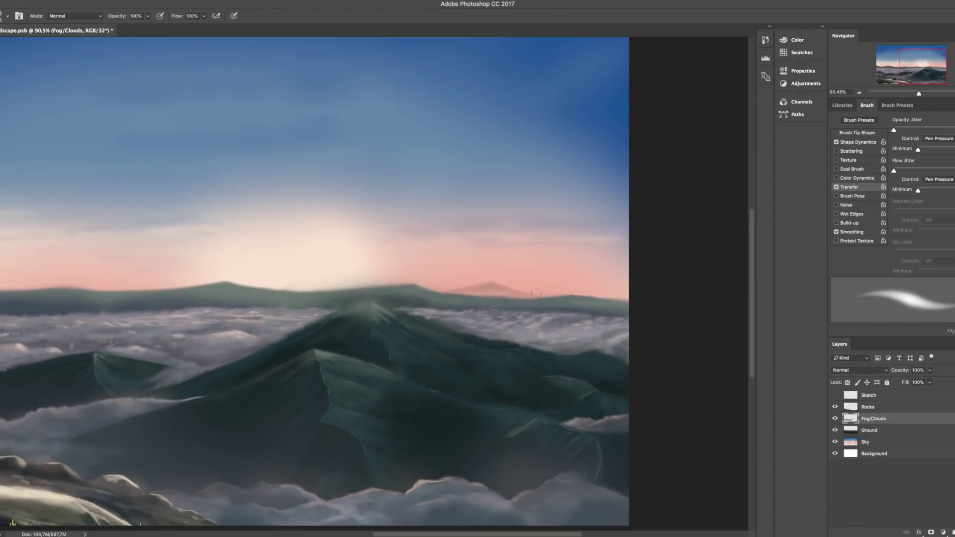
{"action": "scroll", "coordinate": [536, 293], "scroll_direction": "down", "scroll_amount": 1}
{"action": "scroll", "coordinate": [536, 293], "scroll_direction": "down", "scroll_amount": 5}
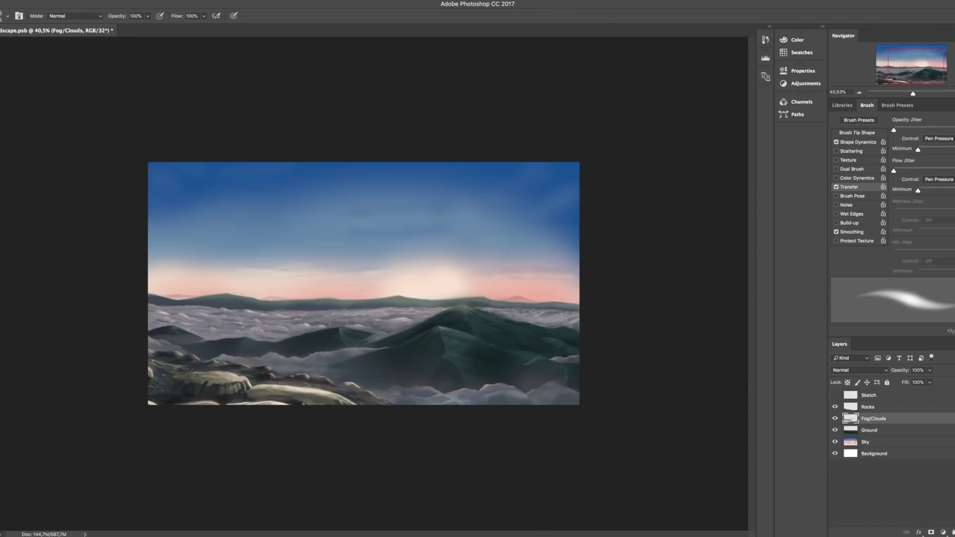
{"action": "scroll", "coordinate": [537, 293], "scroll_direction": "up", "scroll_amount": 7}
{"action": "scroll", "coordinate": [373, 284], "scroll_direction": "down", "scroll_amount": 1}
{"action": "scroll", "coordinate": [407, 322], "scroll_direction": "left", "scroll_amount": 3}
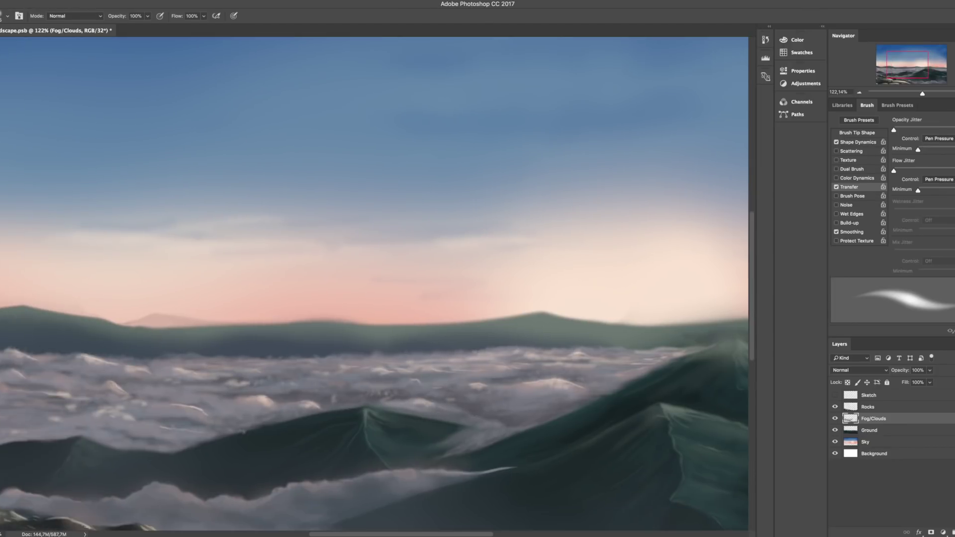
{"action": "scroll", "coordinate": [407, 322], "scroll_direction": "down", "scroll_amount": 2}
Bring the right edge of the painting into view
{"action": "left_click_drag", "start_coordinate": [433, 249], "coordinate": [15, 249]}
{"action": "scroll", "coordinate": [559, 313], "scroll_direction": "right", "scroll_amount": 1}
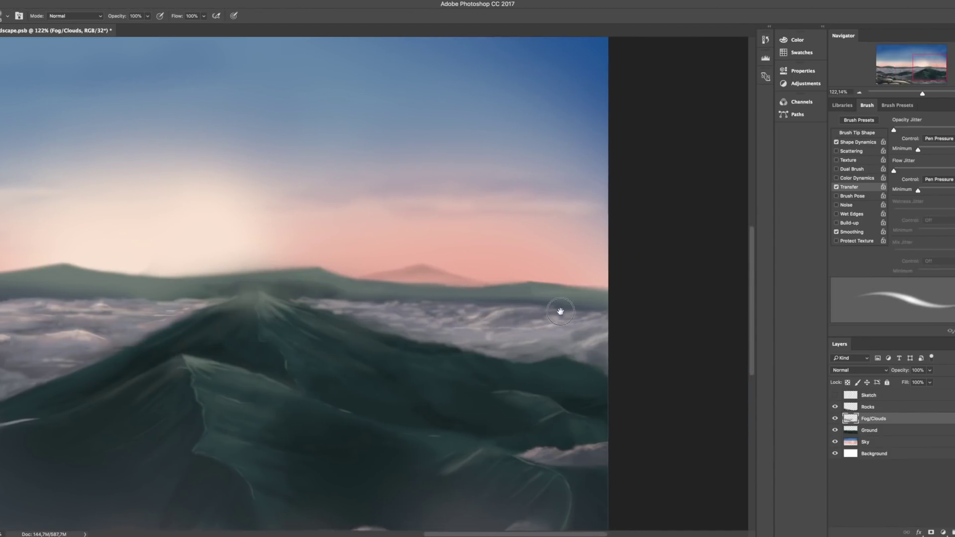
{"action": "scroll", "coordinate": [552, 321], "scroll_direction": "right", "scroll_amount": 3}
{"action": "scroll", "coordinate": [487, 342], "scroll_direction": "left", "scroll_amount": 10}
{"action": "scroll", "coordinate": [523, 342], "scroll_direction": "up", "scroll_amount": 2}
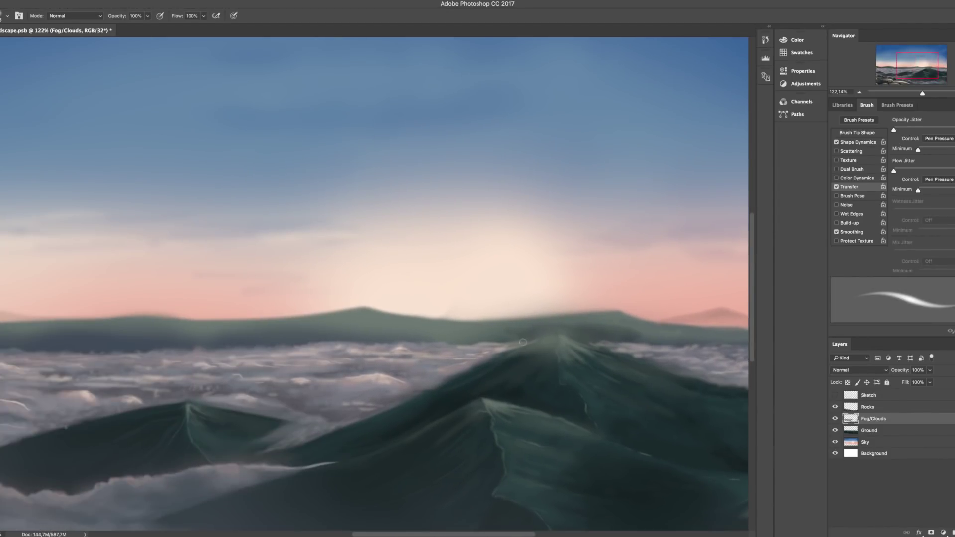
{"action": "scroll", "coordinate": [524, 266], "scroll_direction": "down", "scroll_amount": 3}
Add a new empty layer above Sky and name it Clouds
{"action": "scroll", "coordinate": [525, 265], "scroll_direction": "up", "scroll_amount": 2}
{"action": "left_click", "coordinate": [900, 443]}
{"action": "key", "text": "ctrl+shift+alt+n"}
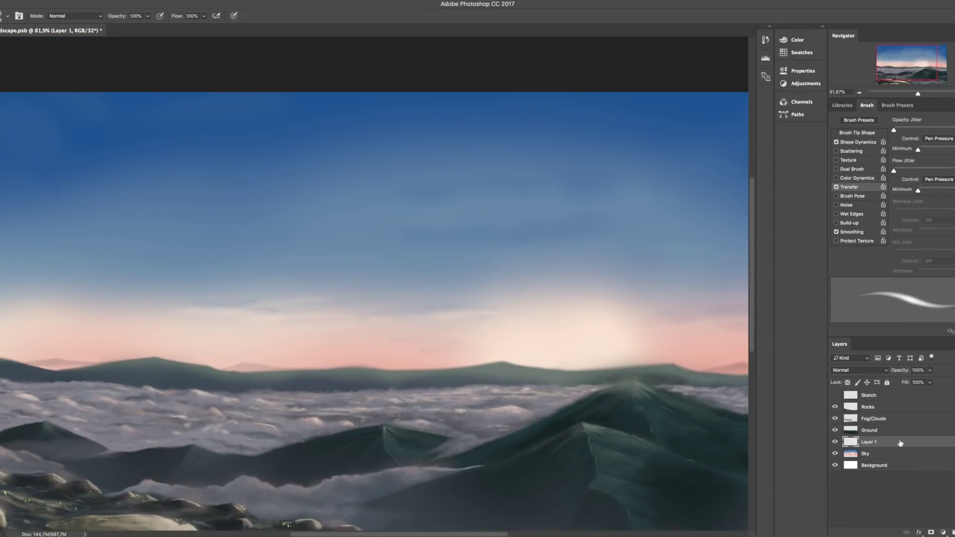
{"action": "type", "text": "Clouds"}
{"action": "key", "text": "Return"}
{"action": "scroll", "coordinate": [595, 169], "scroll_direction": "up", "scroll_amount": 1}
Enlarge the soft brush and repaint the blue gradient across the sky
{"action": "key", "text": "]"}
{"action": "scroll", "coordinate": [596, 169], "scroll_direction": "right", "scroll_amount": 4}
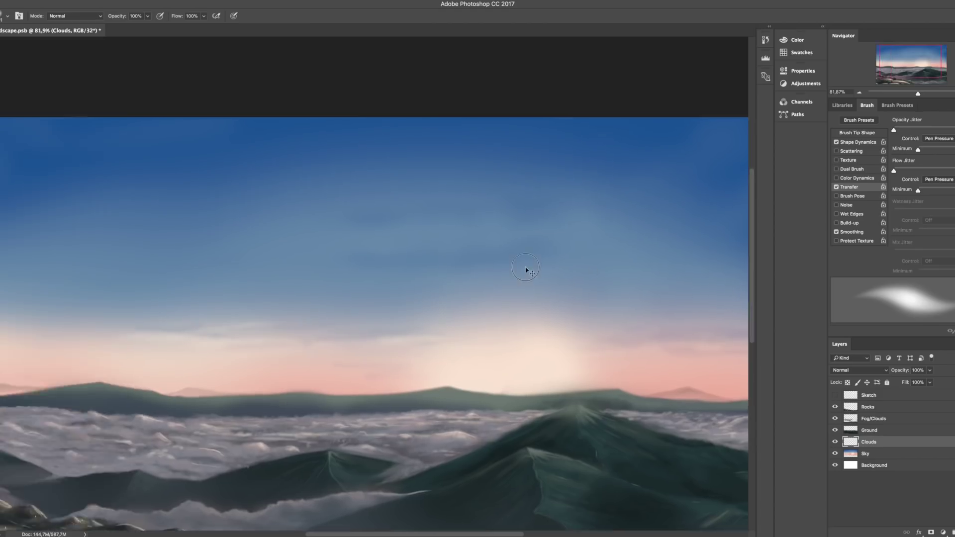
{"action": "scroll", "coordinate": [525, 271], "scroll_direction": "up", "scroll_amount": 2}
{"action": "scroll", "coordinate": [525, 271], "scroll_direction": "left", "scroll_amount": 4}
{"action": "key", "text": "]"}
{"action": "key", "text": "]"}
{"action": "key", "text": "]"}
{"action": "key", "text": "]"}
{"action": "key", "text": "]"}
{"action": "key", "text": "]"}
{"action": "key", "text": "]"}
{"action": "key", "text": "]"}
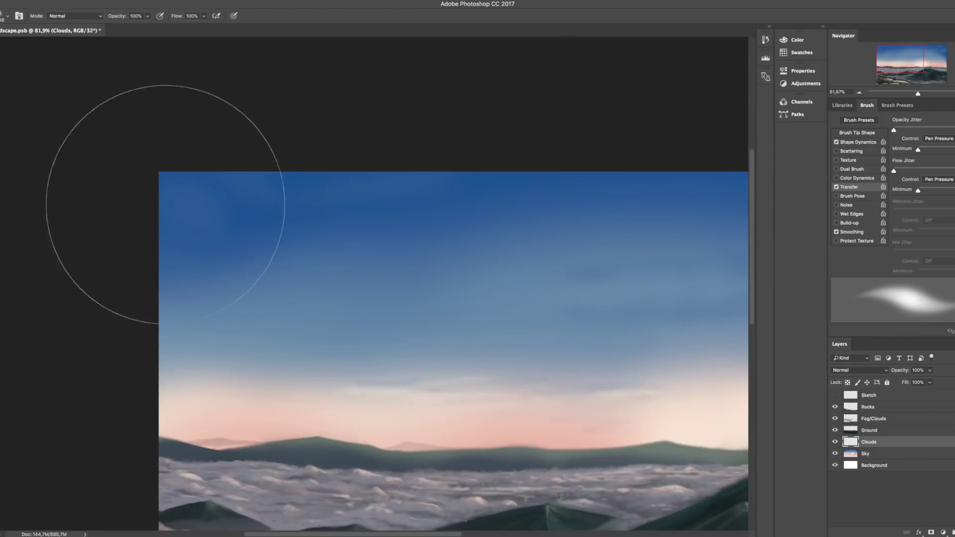
{"action": "scroll", "coordinate": [640, 363], "scroll_direction": "down", "scroll_amount": 2}
{"action": "scroll", "coordinate": [433, 363], "scroll_direction": "left", "scroll_amount": 4}
{"action": "scroll", "coordinate": [512, 203], "scroll_direction": "down", "scroll_amount": 2}
{"action": "left_click_drag", "start_coordinate": [512, 203], "coordinate": [552, 202]}
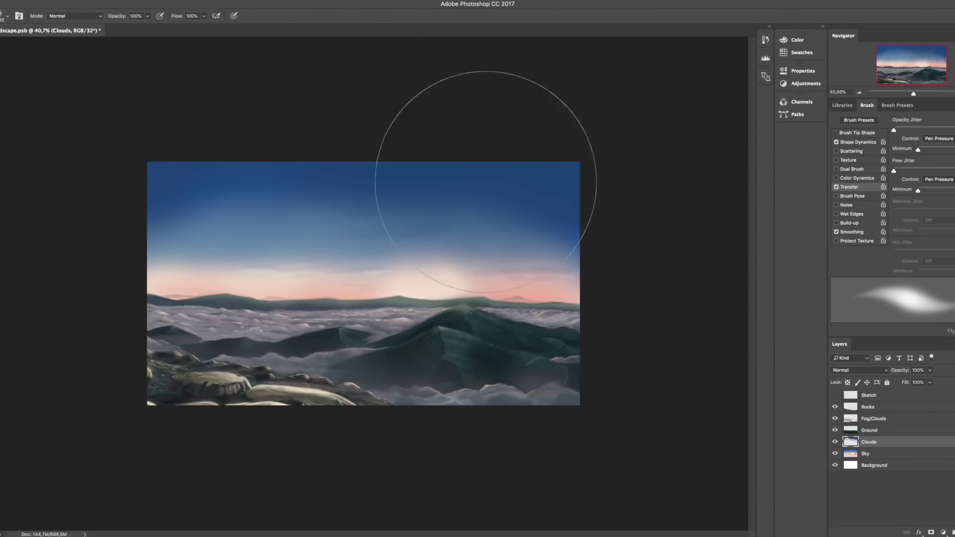
{"action": "left_click_drag", "start_coordinate": [433, 320], "coordinate": [405, 160]}
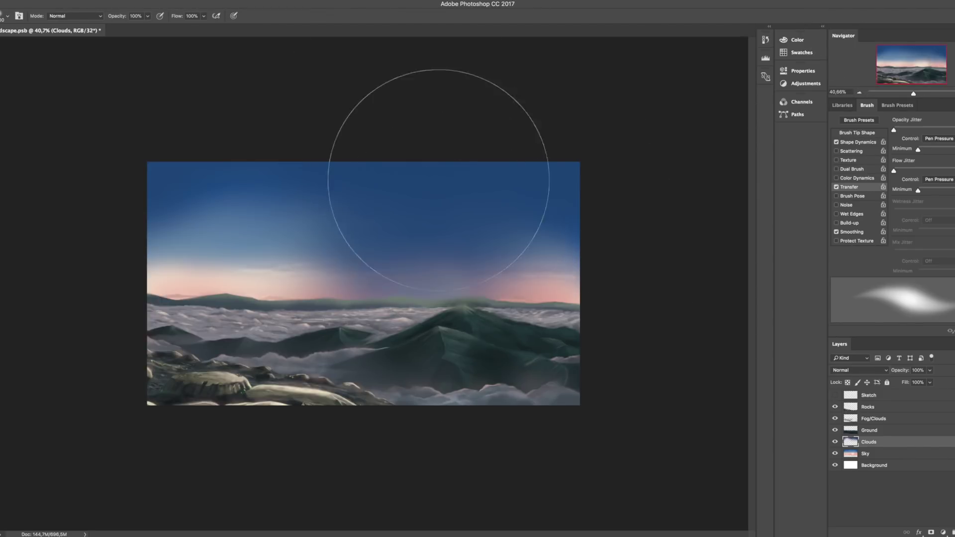
{"action": "scroll", "coordinate": [293, 213], "scroll_direction": "up", "scroll_amount": 2}
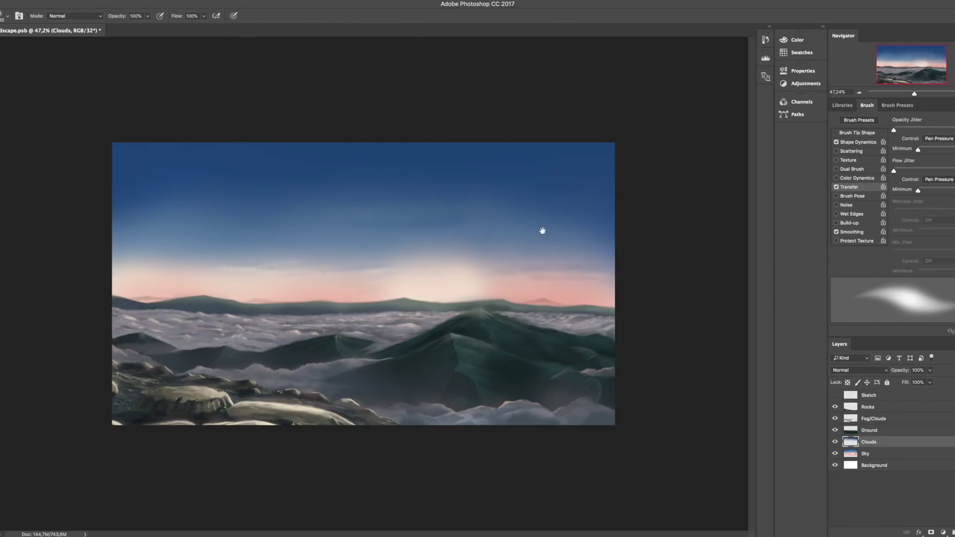
Confirm the layer name Clouds and save the painting
{"action": "type", "text": "Clouds"}
{"action": "key", "text": "Return"}
{"action": "key", "text": "ctrl+s"}
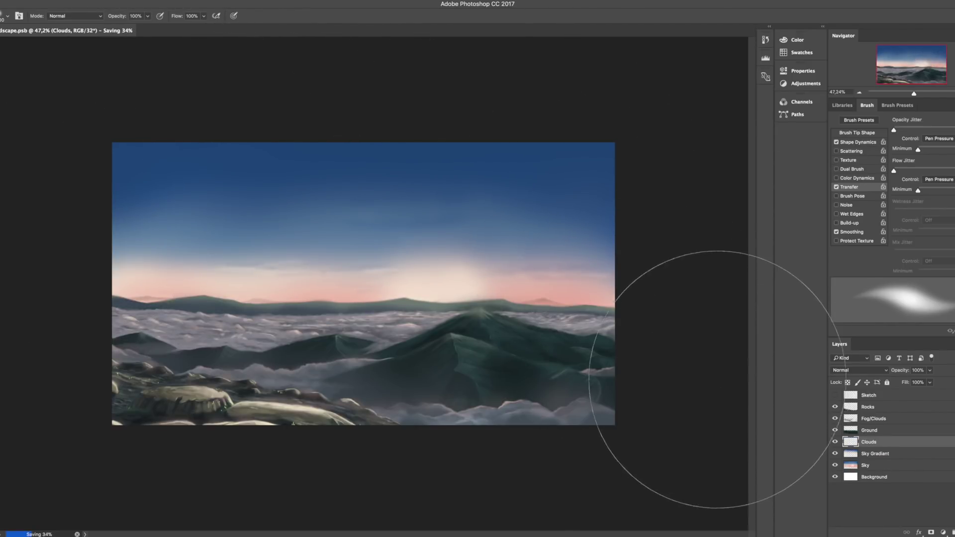
{"action": "scroll", "coordinate": [671, 405], "scroll_direction": "up", "scroll_amount": 2}
Paint two pink cloud streaks across the upper-right sky, one below the other
{"action": "left_click", "coordinate": [898, 105]}
{"action": "scroll", "coordinate": [405, 294], "scroll_direction": "up", "scroll_amount": 2}
{"action": "scroll", "coordinate": [405, 294], "scroll_direction": "down", "scroll_amount": 4}
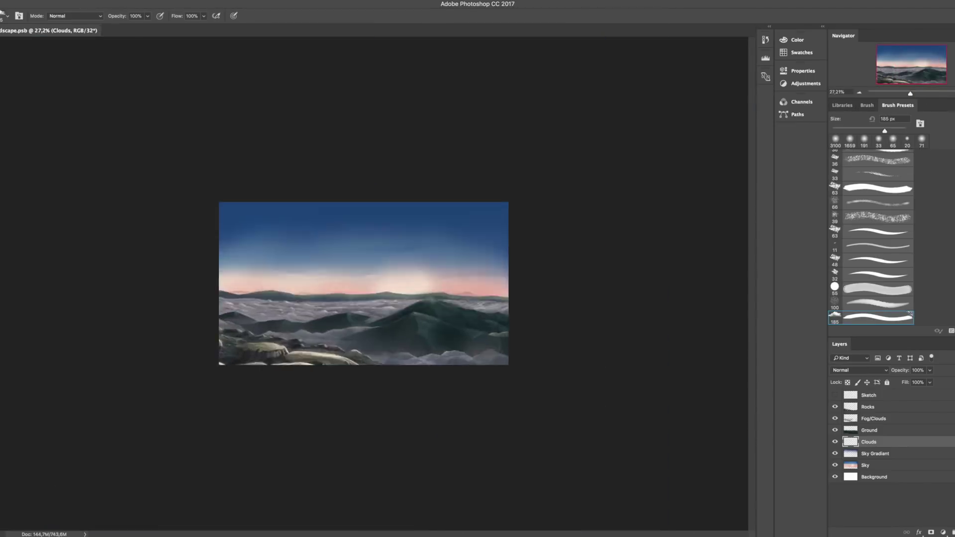
{"action": "scroll", "coordinate": [405, 294], "scroll_direction": "up", "scroll_amount": 2}
{"action": "left_click_drag", "start_coordinate": [533, 205], "coordinate": [573, 202]}
{"action": "key", "text": "F5"}
{"action": "key", "text": "ctrl+z"}
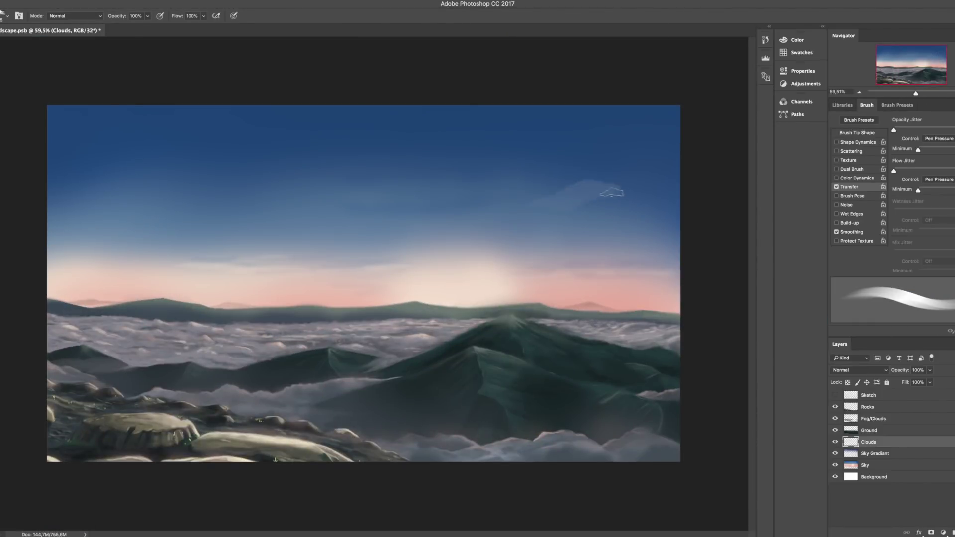
{"action": "left_click_drag", "start_coordinate": [640, 172], "coordinate": [628, 156]}
{"action": "mouse_move", "coordinate": [665, 181]}
{"action": "left_mouse_down"}
{"action": "mouse_move", "coordinate": [517, 199]}
{"action": "mouse_move", "coordinate": [632, 162]}
{"action": "left_mouse_up"}
{"action": "left_click_drag", "start_coordinate": [674, 227], "coordinate": [539, 232]}
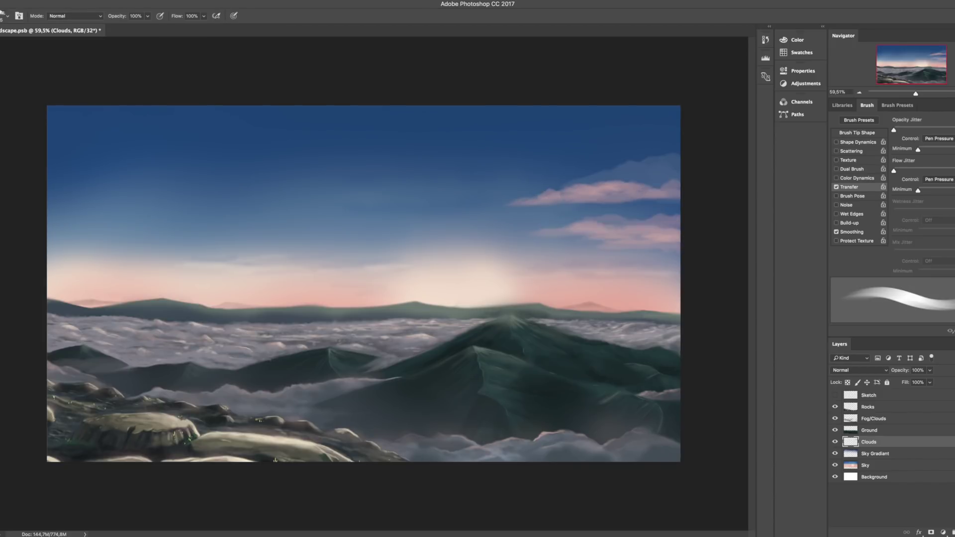
Paint a greyish-pink cloud, then top it with a dark purple-grey patch
{"action": "key", "text": "Escape"}
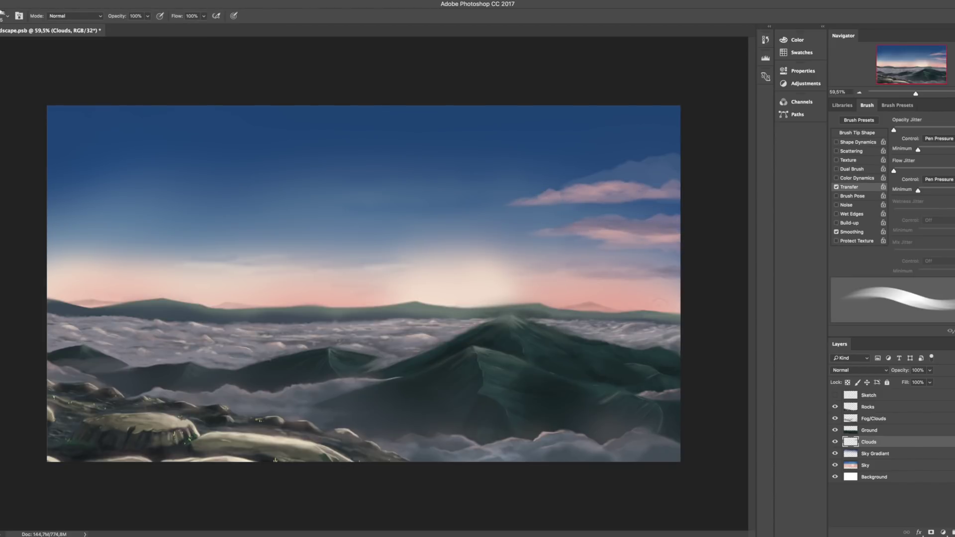
{"action": "left_click_drag", "start_coordinate": [563, 197], "coordinate": [580, 180]}
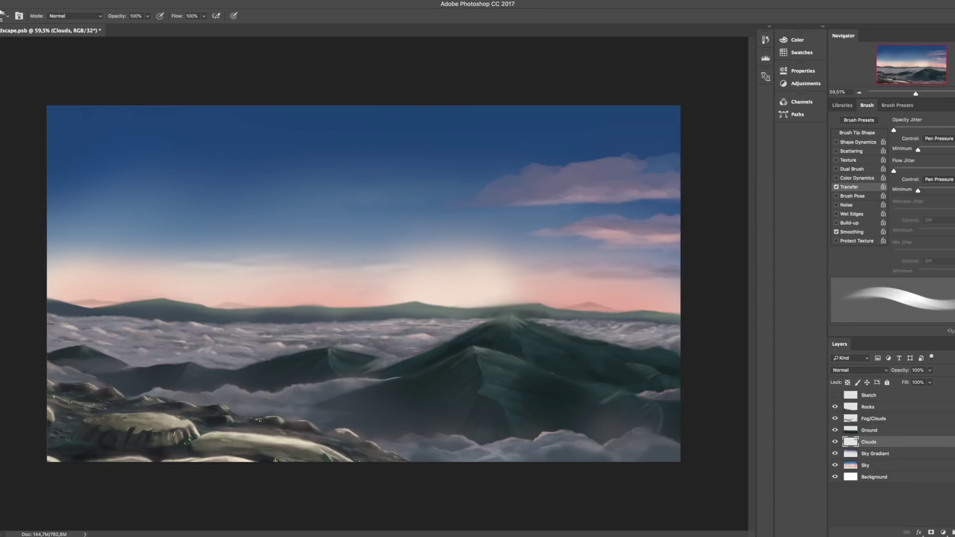
{"action": "left_click_drag", "start_coordinate": [510, 186], "coordinate": [450, 204]}
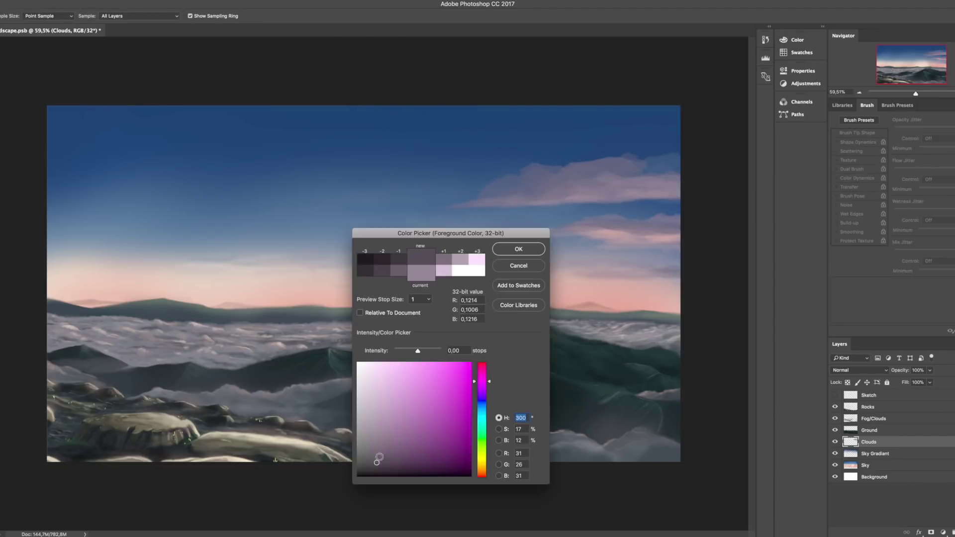
{"action": "key", "text": "Escape"}
{"action": "left_click_drag", "start_coordinate": [598, 177], "coordinate": [642, 160]}
{"action": "left_click_drag", "start_coordinate": [577, 161], "coordinate": [560, 156]}
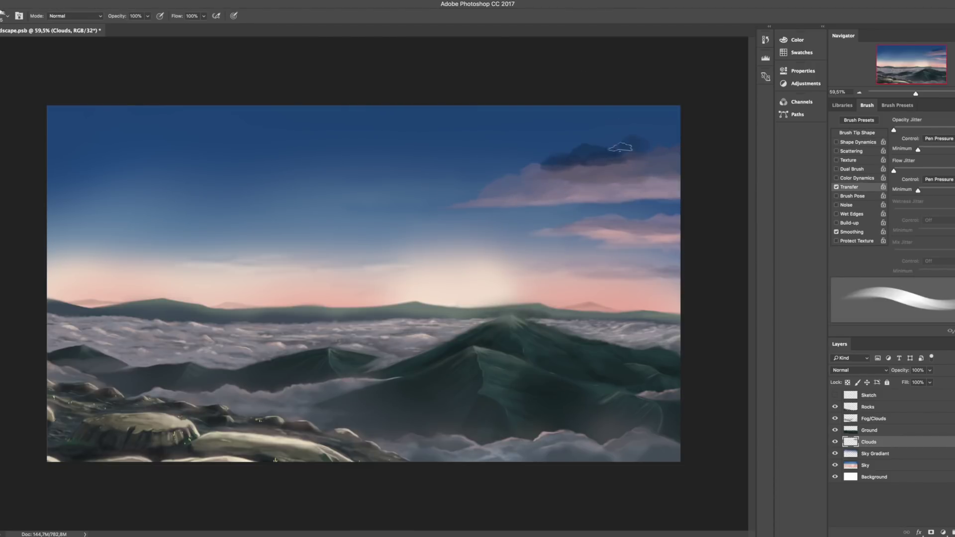
Switch to another round brush preset and make it much smaller
{"action": "key", "text": "period"}
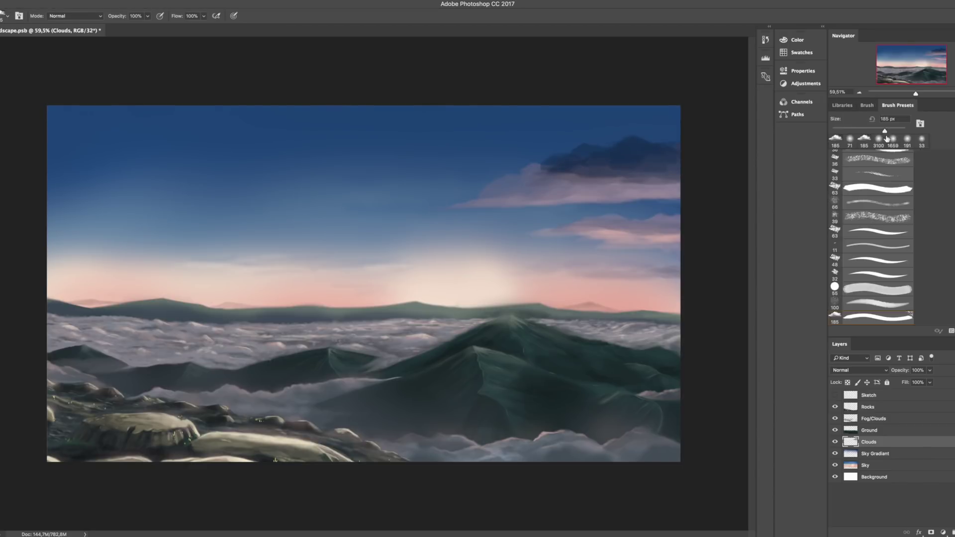
{"action": "key", "text": "period"}
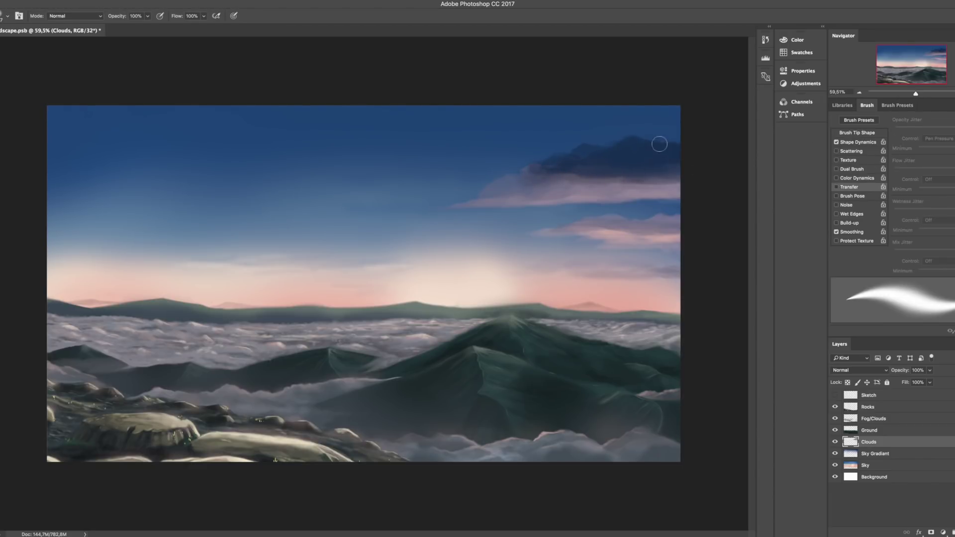
{"action": "key", "text": "l"}
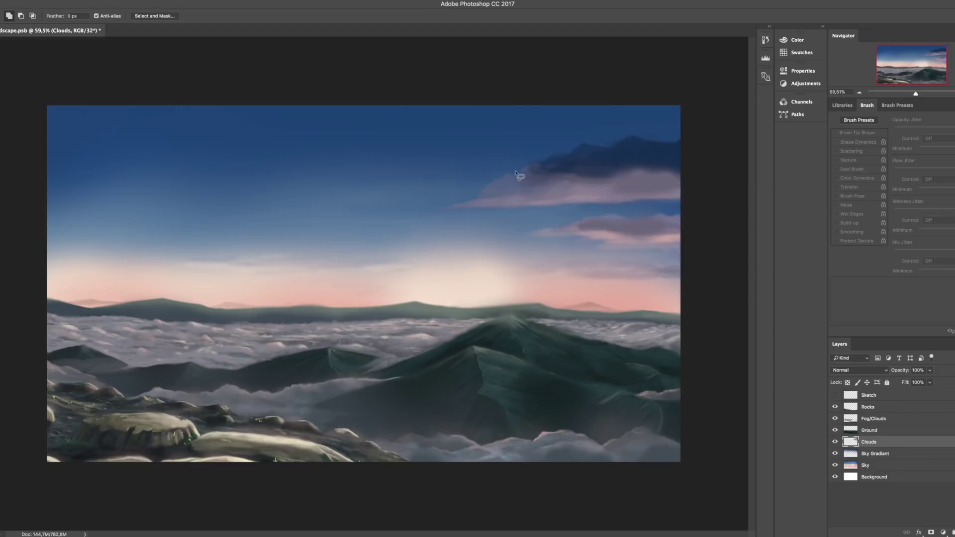
{"action": "key", "text": "b"}
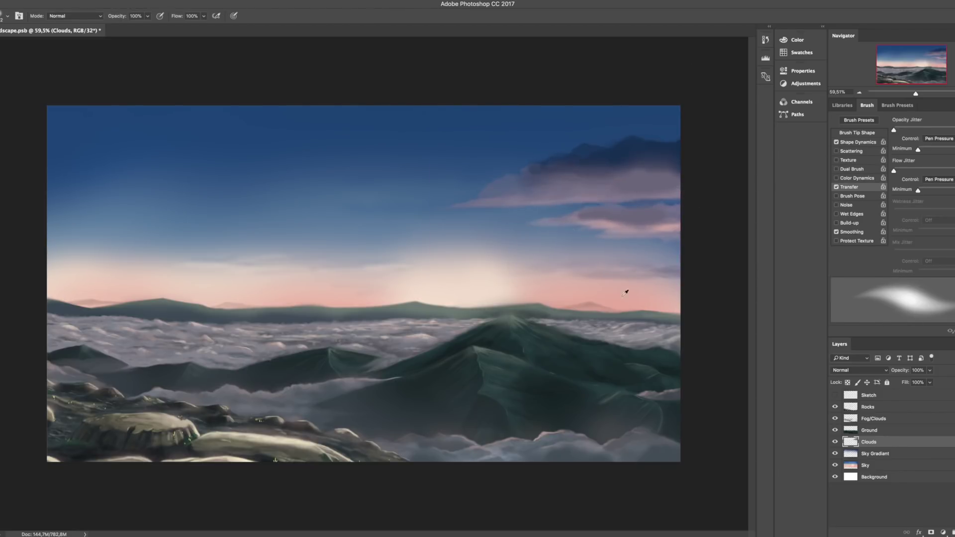
{"action": "left_click_drag", "start_coordinate": [604, 145], "coordinate": [582, 145]}
Paint dark billowing bumps along the upper cloud's top edge with a small brush
{"action": "scroll", "coordinate": [535, 212], "scroll_direction": "up", "scroll_amount": 2}
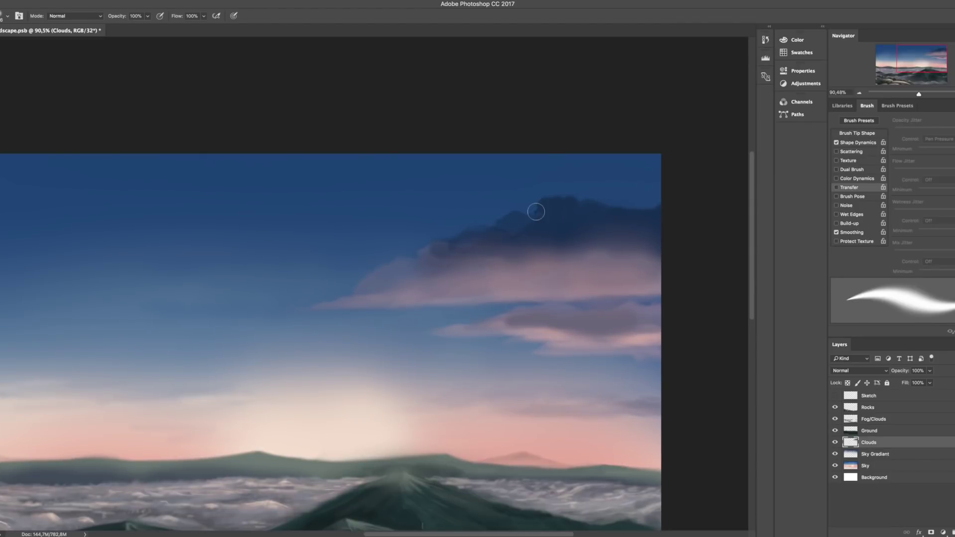
{"action": "key", "text": "e"}
{"action": "key", "text": "b"}
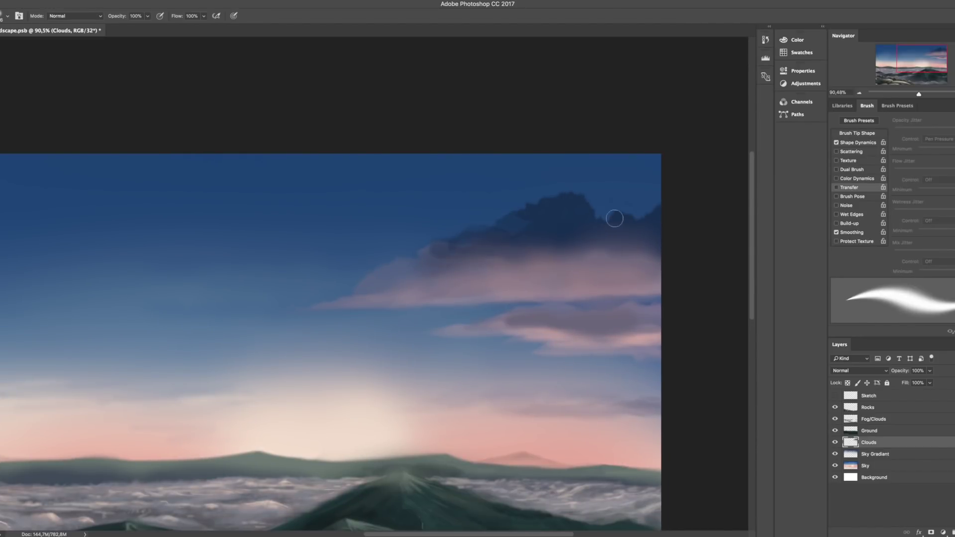
{"action": "scroll", "coordinate": [557, 212], "scroll_direction": "left", "scroll_amount": 2}
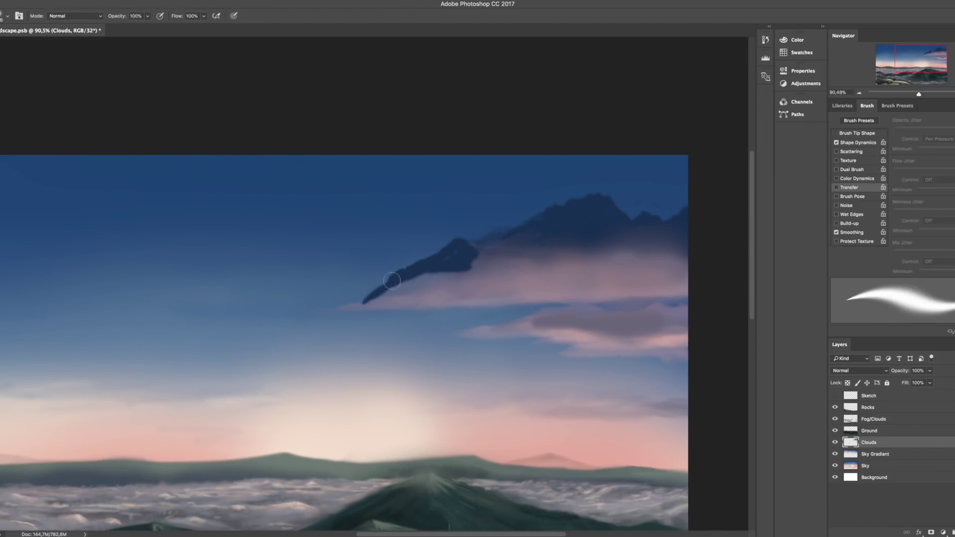
{"action": "left_click_drag", "start_coordinate": [452, 279], "coordinate": [473, 279]}
{"action": "mouse_move", "coordinate": [403, 286]}
{"action": "left_mouse_down"}
{"action": "mouse_move", "coordinate": [462, 258]}
{"action": "mouse_move", "coordinate": [507, 264]}
{"action": "mouse_move", "coordinate": [416, 293]}
{"action": "mouse_move", "coordinate": [713, 282]}
{"action": "left_mouse_up"}
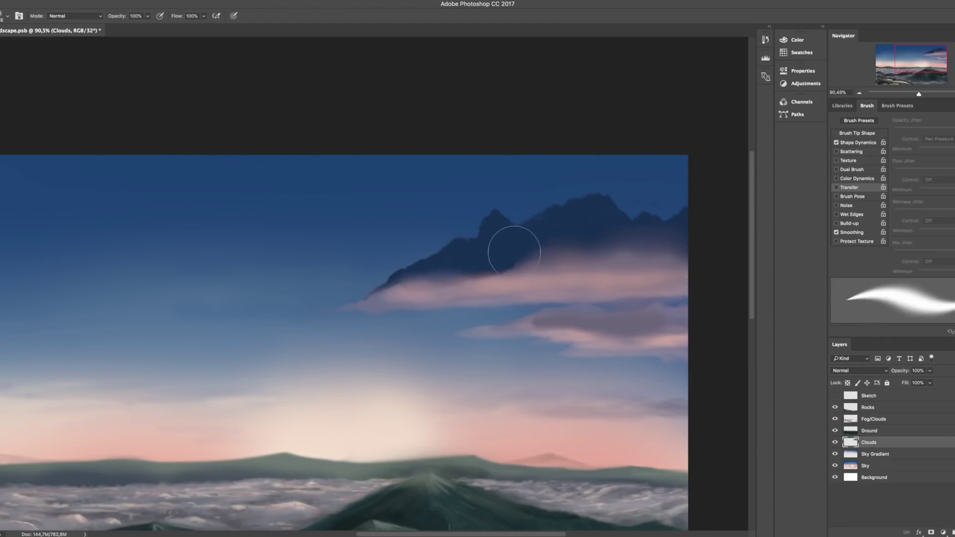
Add another dark stroke on the cloud and enable pressure-controlled brush opacity
{"action": "mouse_move", "coordinate": [546, 242]}
{"action": "left_mouse_down"}
{"action": "mouse_move", "coordinate": [481, 265]}
{"action": "mouse_move", "coordinate": [502, 243]}
{"action": "mouse_move", "coordinate": [477, 232]}
{"action": "mouse_move", "coordinate": [499, 227]}
{"action": "mouse_move", "coordinate": [550, 256]}
{"action": "mouse_move", "coordinate": [484, 203]}
{"action": "mouse_move", "coordinate": [590, 179]}
{"action": "left_mouse_up"}
{"action": "key", "text": "e"}
{"action": "key", "text": "b"}
{"action": "mouse_move", "coordinate": [609, 299]}
{"action": "left_mouse_down"}
{"action": "mouse_move", "coordinate": [651, 303]}
{"action": "mouse_move", "coordinate": [636, 306]}
{"action": "left_mouse_up"}
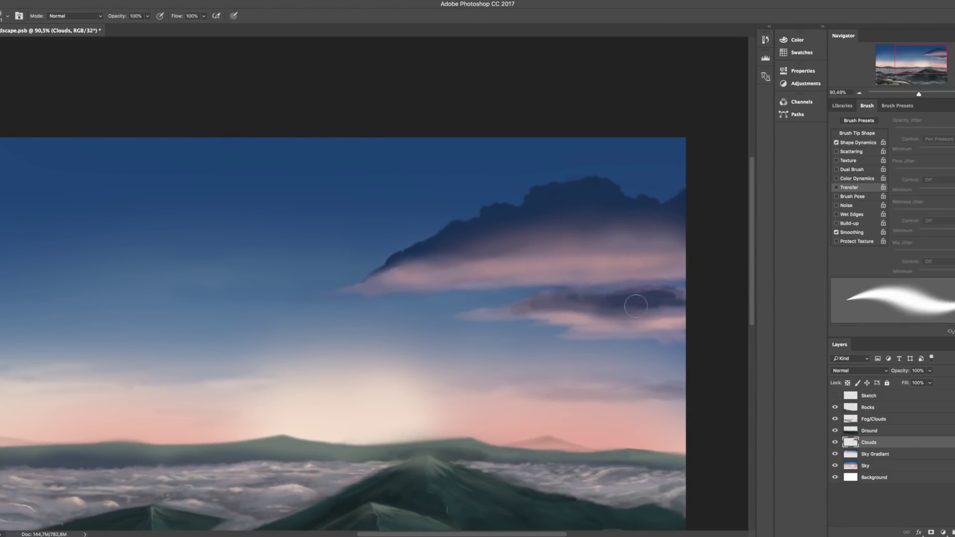
{"action": "left_click", "coordinate": [837, 187]}
Pick a new painting colour and move down to the lower pink cloud
{"action": "left_click_drag", "start_coordinate": [498, 251], "coordinate": [440, 339]}
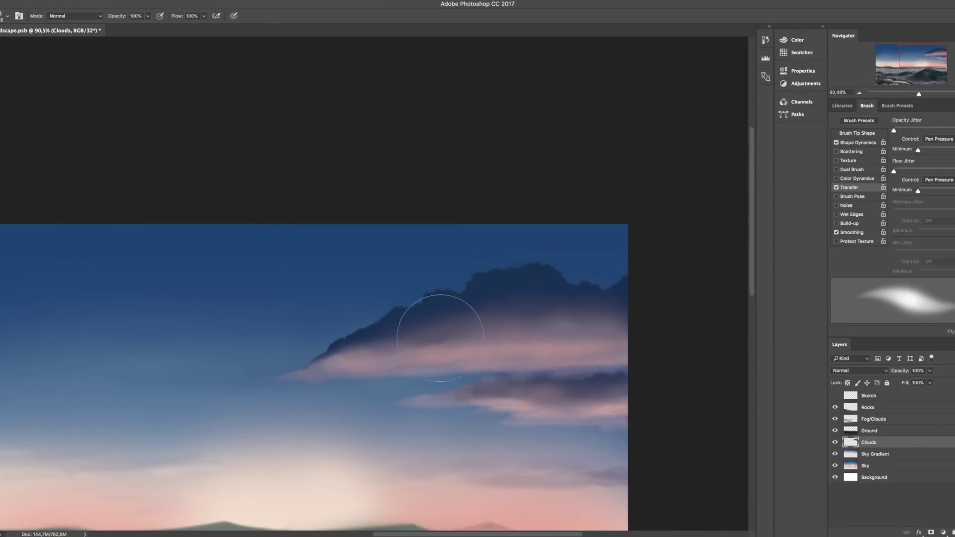
{"action": "scroll", "coordinate": [483, 326], "scroll_direction": "right", "scroll_amount": 2}
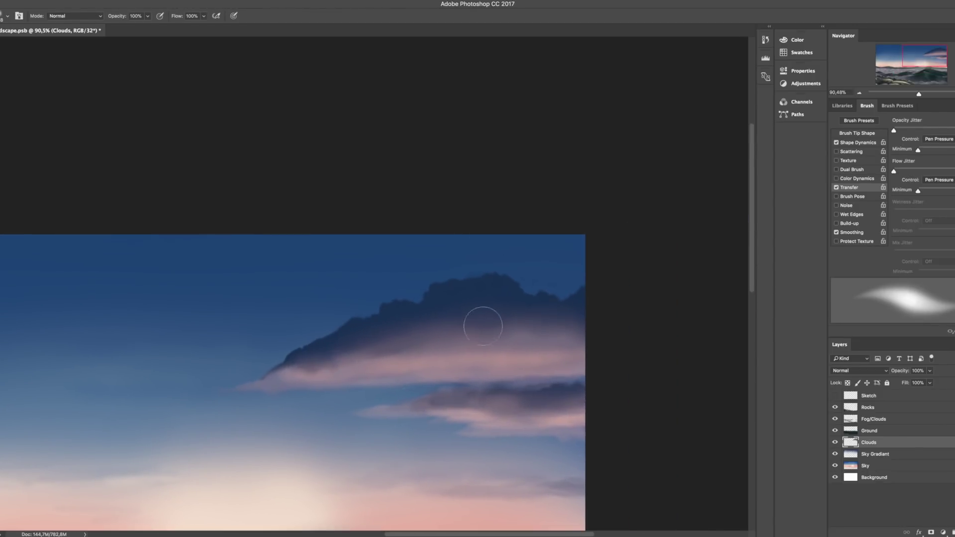
{"action": "scroll", "coordinate": [402, 348], "scroll_direction": "left", "scroll_amount": 5}
{"action": "scroll", "coordinate": [402, 347], "scroll_direction": "down", "scroll_amount": 3}
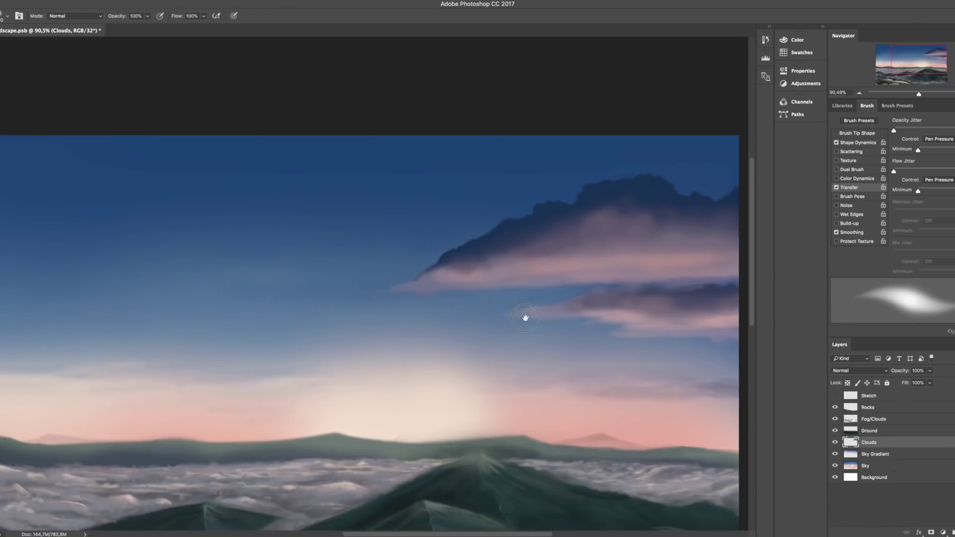
{"action": "key", "text": "Return"}
{"action": "scroll", "coordinate": [362, 333], "scroll_direction": "down", "scroll_amount": 1}
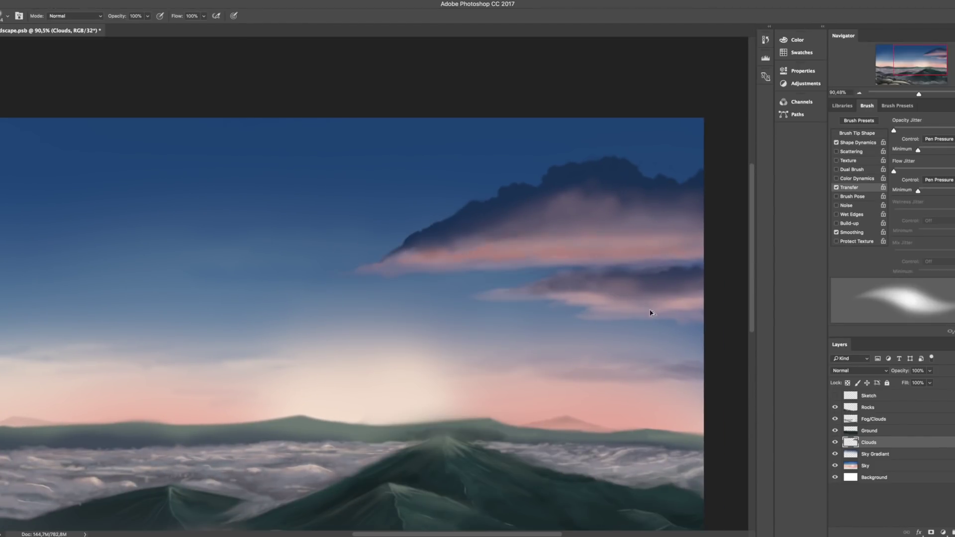
{"action": "scroll", "coordinate": [650, 313], "scroll_direction": "down", "scroll_amount": 4}
{"action": "scroll", "coordinate": [447, 189], "scroll_direction": "left", "scroll_amount": 1}
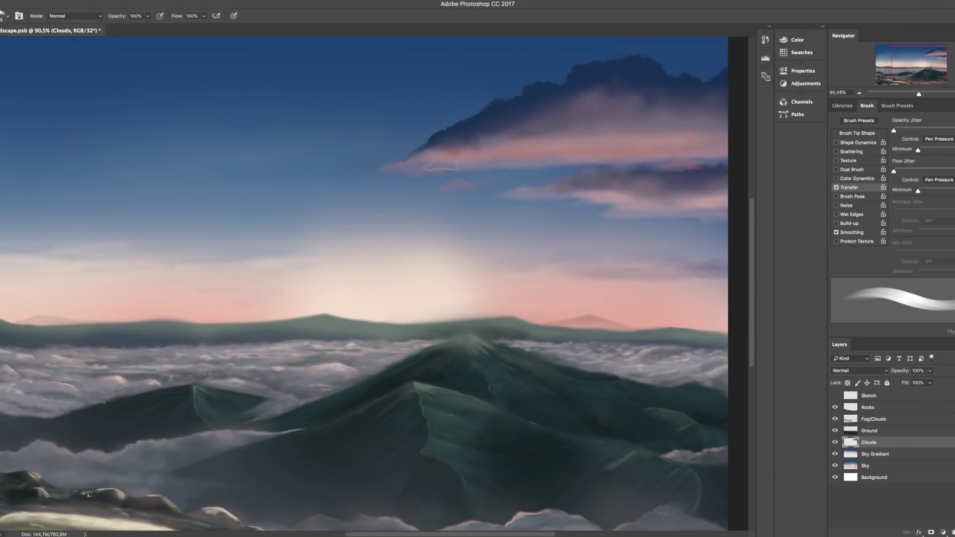
{"action": "scroll", "coordinate": [440, 168], "scroll_direction": "down", "scroll_amount": 2}
{"action": "scroll", "coordinate": [552, 211], "scroll_direction": "down", "scroll_amount": 4}
Undo the previous pink cloud stroke and paint a pink wisp along the top of the sky
{"action": "key", "text": "e"}
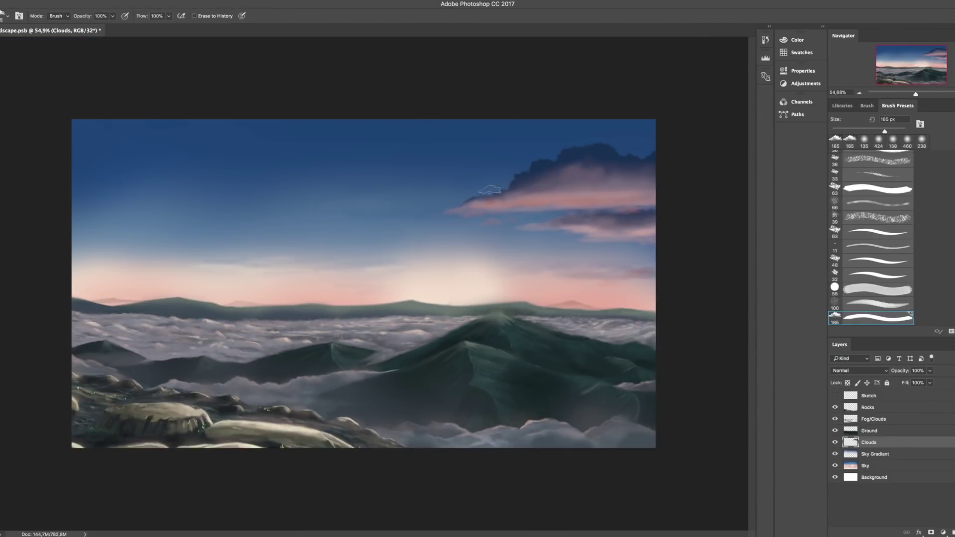
{"action": "key", "text": "b"}
{"action": "key", "text": "ctrl+z"}
{"action": "left_click_drag", "start_coordinate": [155, 127], "coordinate": [225, 124]}
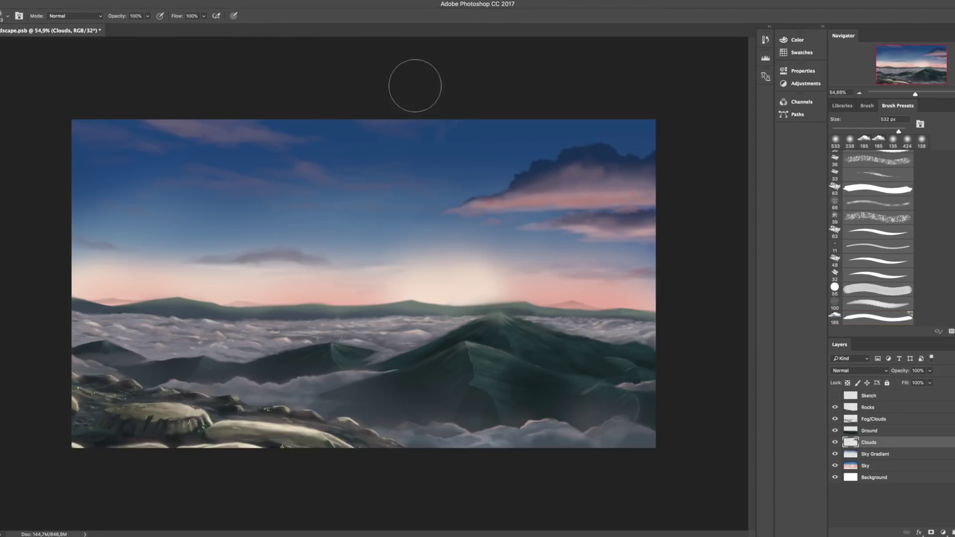
Show the Brush settings to choose a different brush, viewing the right side of the sky
{"action": "key", "text": "F5"}
{"action": "left_click", "coordinate": [837, 188]}
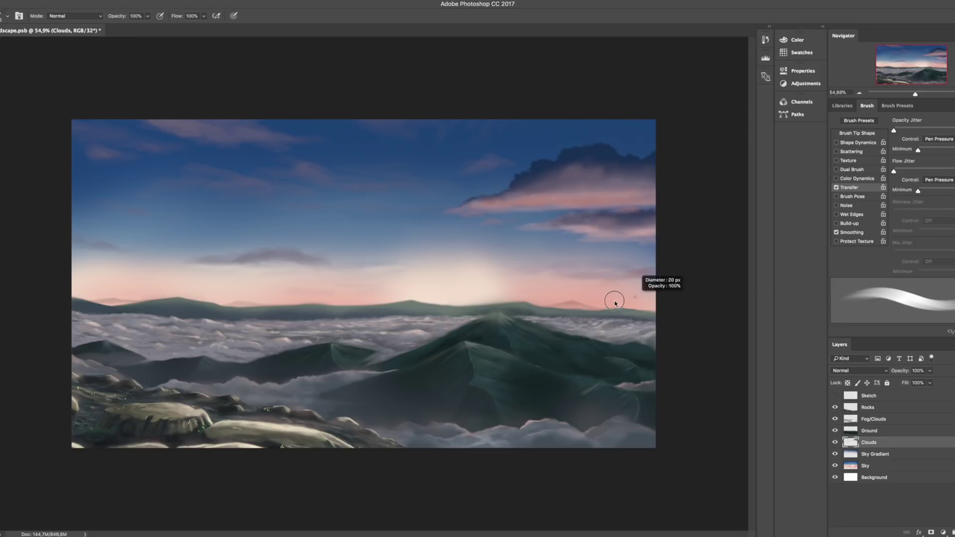
{"action": "scroll", "coordinate": [615, 303], "scroll_direction": "up", "scroll_amount": 5}
{"action": "left_click_drag", "start_coordinate": [438, 285], "coordinate": [597, 364]}
Shrink the brush for detail and paint a white highlight onto the pink cloud
{"action": "scroll", "coordinate": [387, 290], "scroll_direction": "down", "scroll_amount": 3}
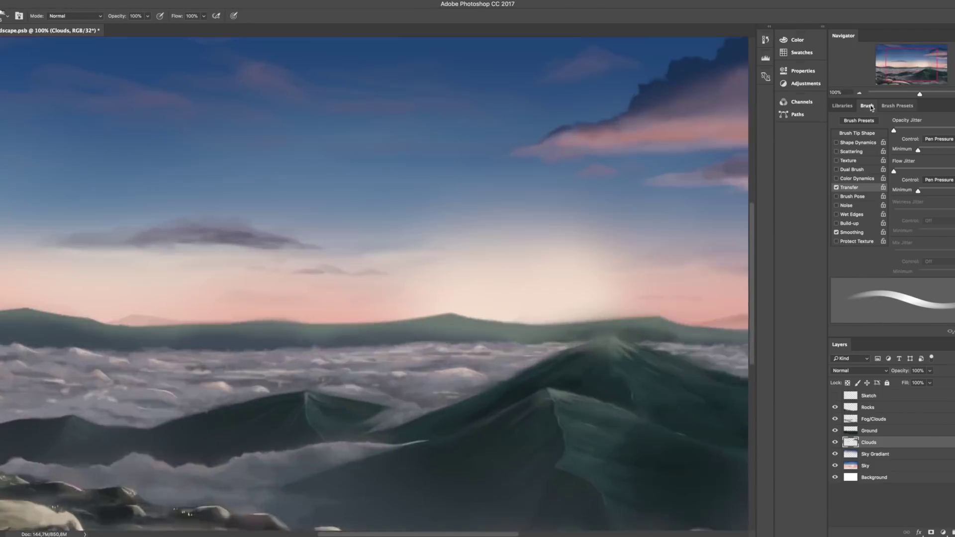
{"action": "scroll", "coordinate": [361, 264], "scroll_direction": "up", "scroll_amount": 10}
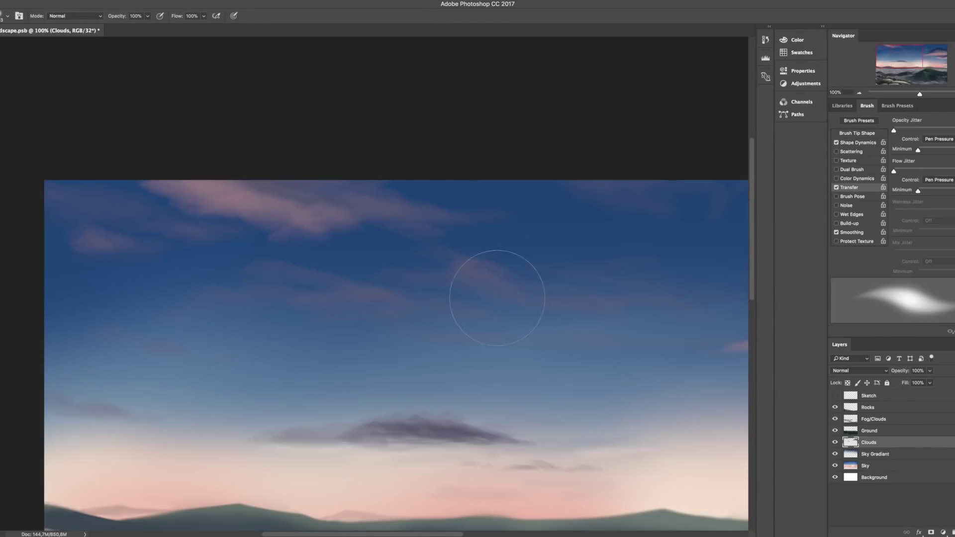
{"action": "scroll", "coordinate": [288, 235], "scroll_direction": "down", "scroll_amount": 5}
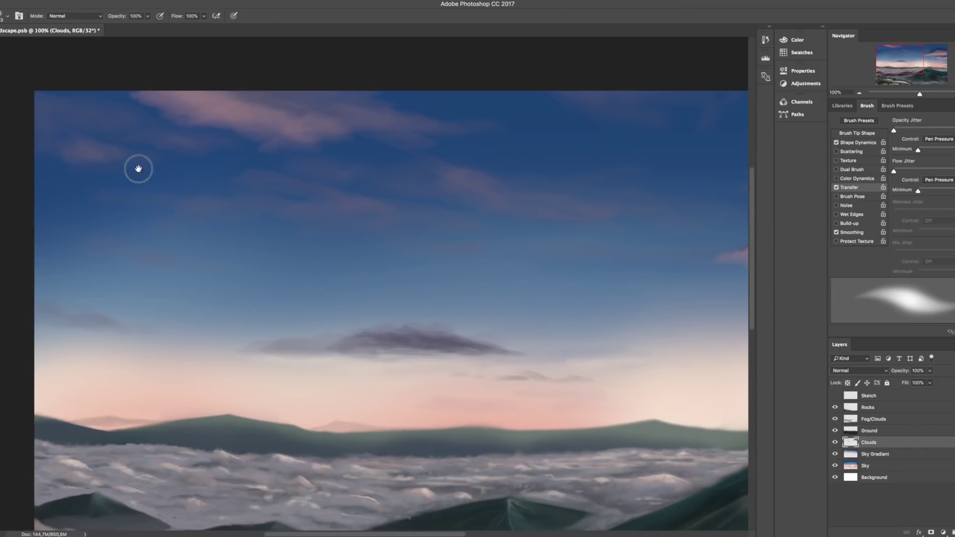
{"action": "key", "text": "e"}
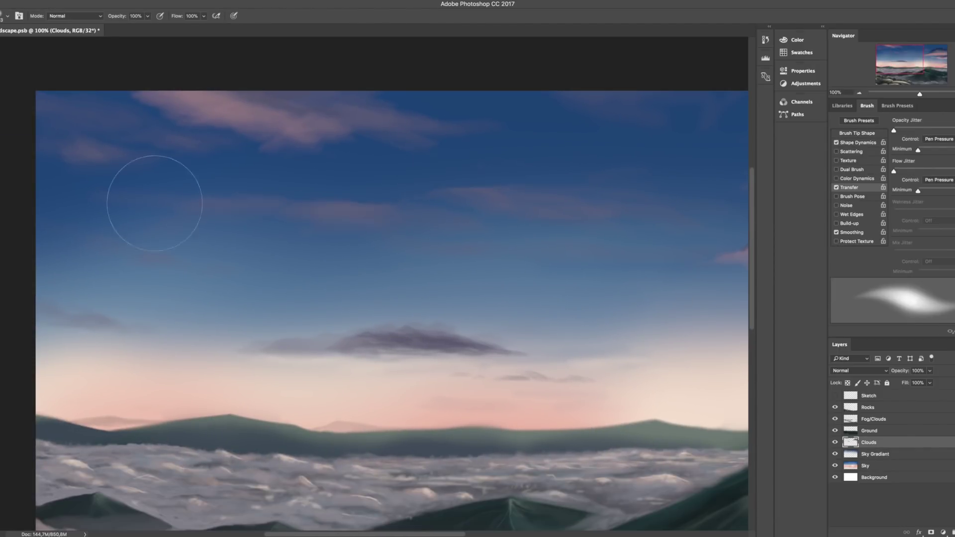
{"action": "scroll", "coordinate": [399, 270], "scroll_direction": "right", "scroll_amount": 3}
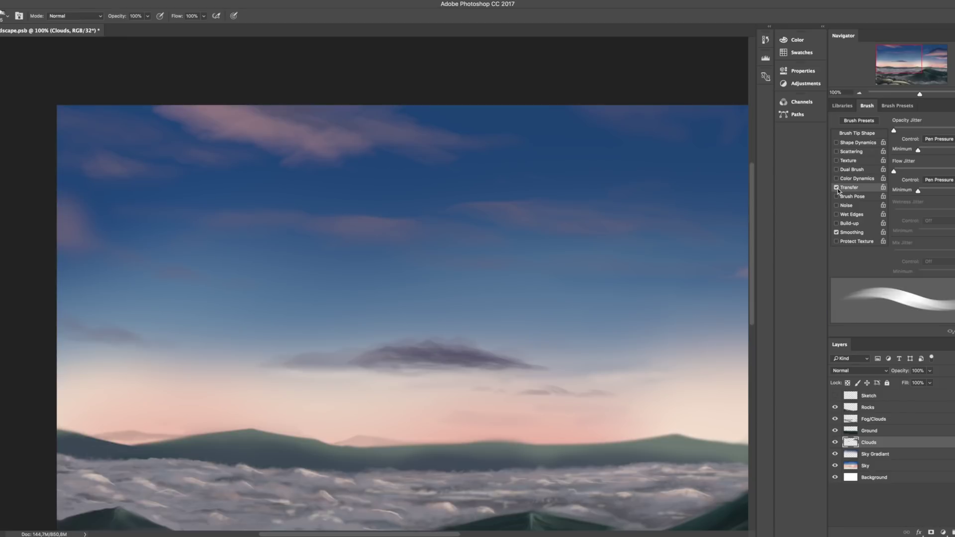
{"action": "scroll", "coordinate": [587, 298], "scroll_direction": "up", "scroll_amount": 5}
{"action": "scroll", "coordinate": [587, 298], "scroll_direction": "right", "scroll_amount": 5}
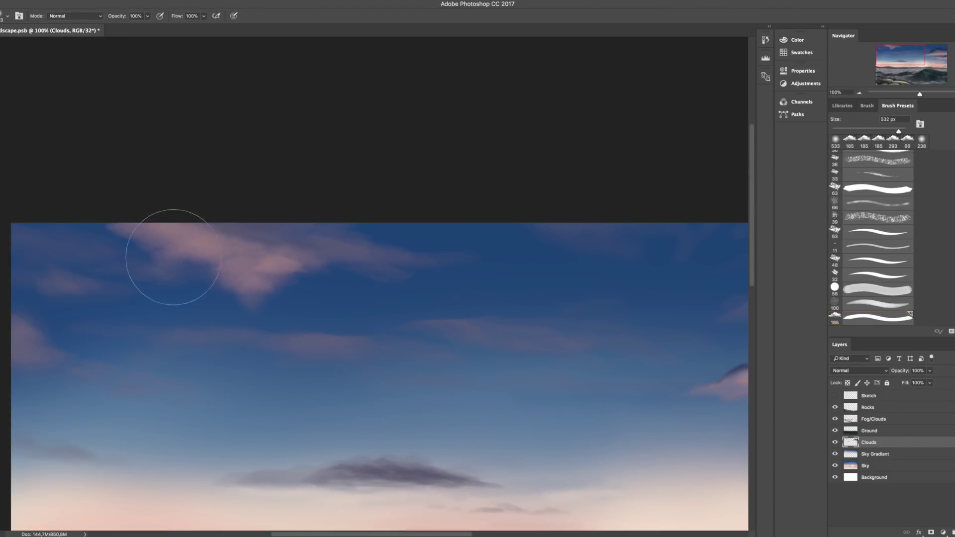
{"action": "scroll", "coordinate": [528, 252], "scroll_direction": "down", "scroll_amount": 5}
{"action": "scroll", "coordinate": [528, 252], "scroll_direction": "left", "scroll_amount": 3}
{"action": "left_click_drag", "start_coordinate": [534, 367], "coordinate": [444, 359]}
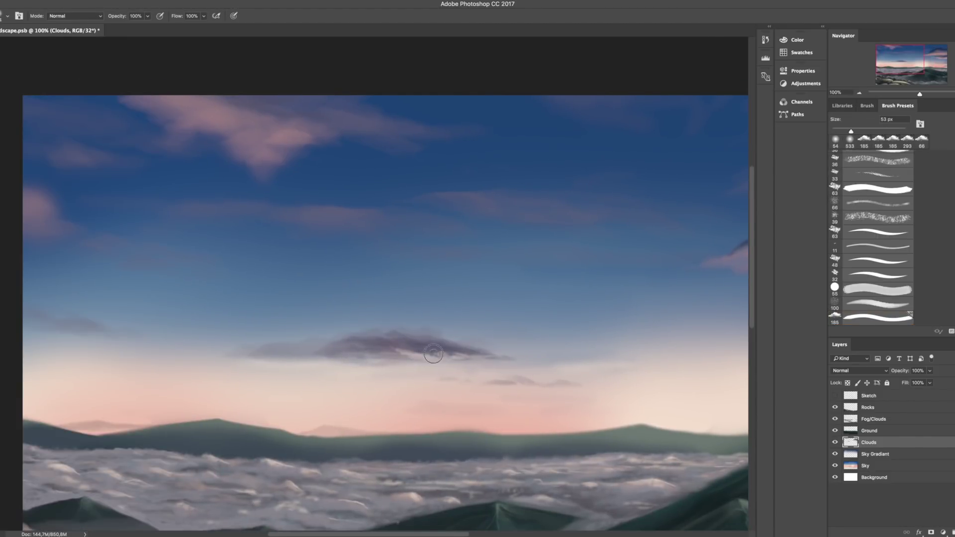
{"action": "scroll", "coordinate": [397, 346], "scroll_direction": "up", "scroll_amount": 3}
{"action": "scroll", "coordinate": [397, 346], "scroll_direction": "left", "scroll_amount": 5}
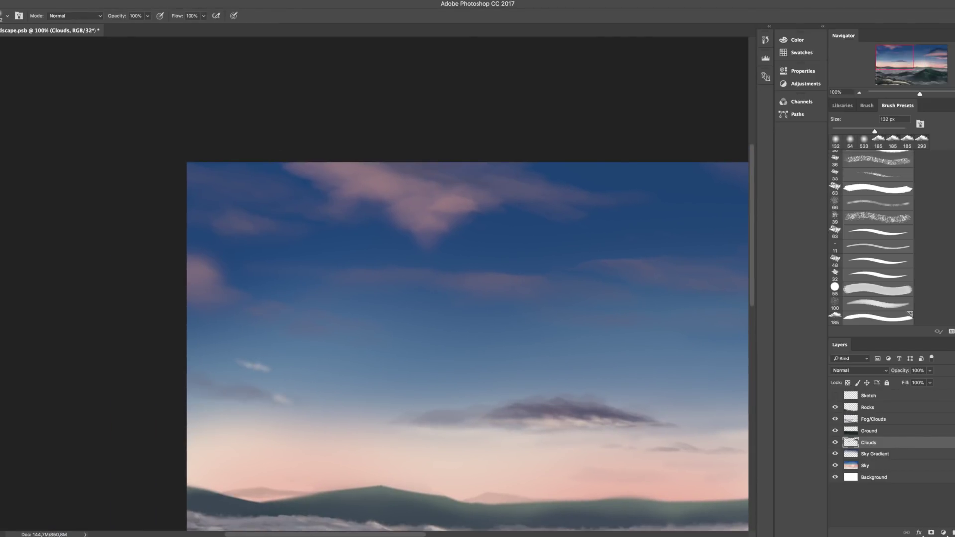
{"action": "scroll", "coordinate": [468, 299], "scroll_direction": "down", "scroll_amount": 5}
{"action": "scroll", "coordinate": [468, 298], "scroll_direction": "right", "scroll_amount": 5}
{"action": "scroll", "coordinate": [468, 299], "scroll_direction": "up", "scroll_amount": 3}
{"action": "left_click_drag", "start_coordinate": [301, 197], "coordinate": [263, 186]}
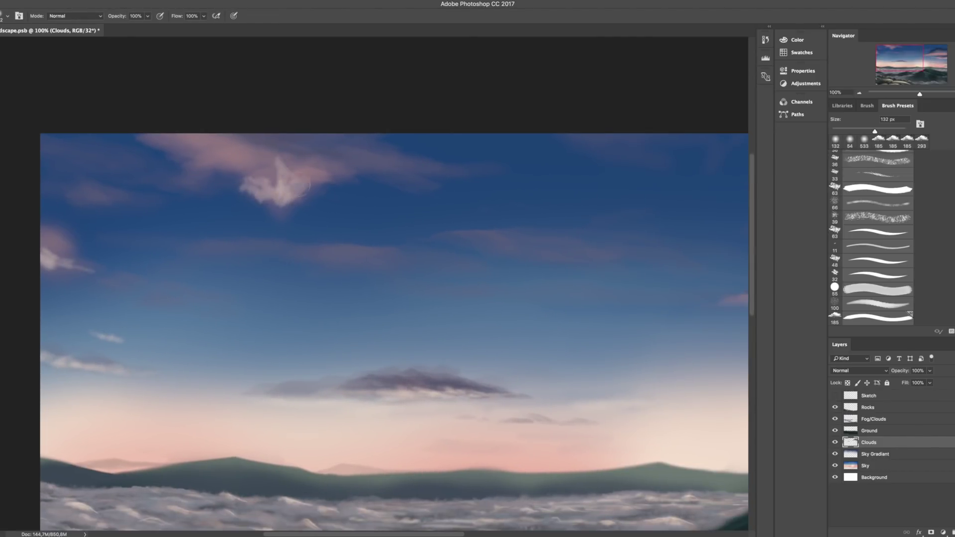
Pan across the upper sky and return to painting with a larger brush
{"action": "left_click_drag", "start_coordinate": [383, 206], "coordinate": [328, 260]}
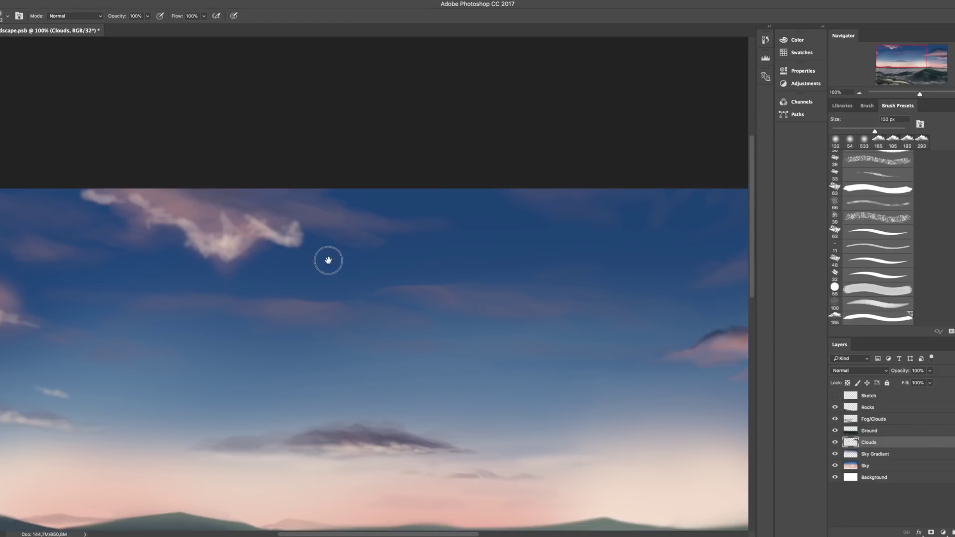
{"action": "scroll", "coordinate": [342, 254], "scroll_direction": "down", "scroll_amount": 2}
{"action": "scroll", "coordinate": [342, 253], "scroll_direction": "right", "scroll_amount": 3}
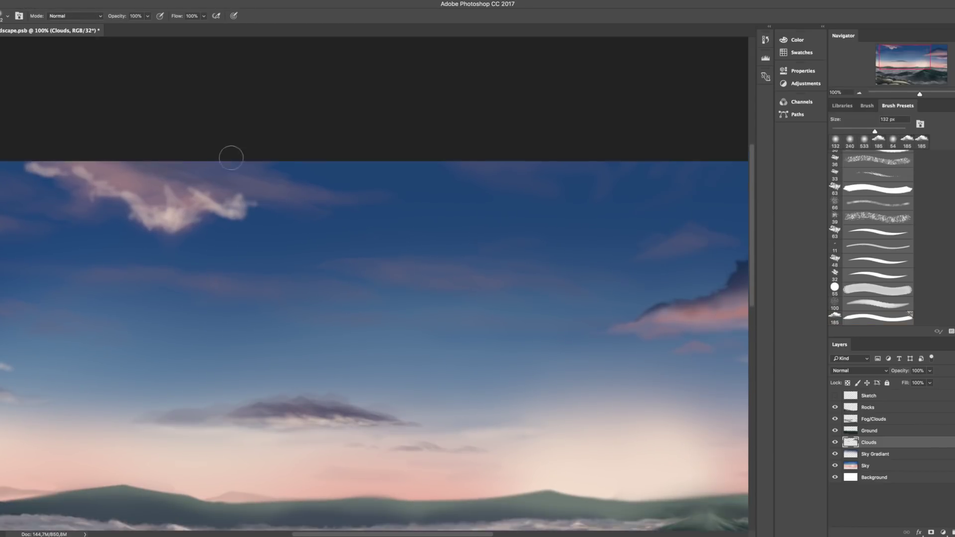
{"action": "scroll", "coordinate": [230, 156], "scroll_direction": "up", "scroll_amount": 2}
{"action": "scroll", "coordinate": [231, 156], "scroll_direction": "left", "scroll_amount": 2}
{"action": "key", "text": "b"}
{"action": "key", "text": "bracketright"}
{"action": "key", "text": "bracketright"}
{"action": "key", "text": "bracketright"}
{"action": "scroll", "coordinate": [192, 267], "scroll_direction": "left", "scroll_amount": 4}
{"action": "scroll", "coordinate": [192, 267], "scroll_direction": "up", "scroll_amount": 1}
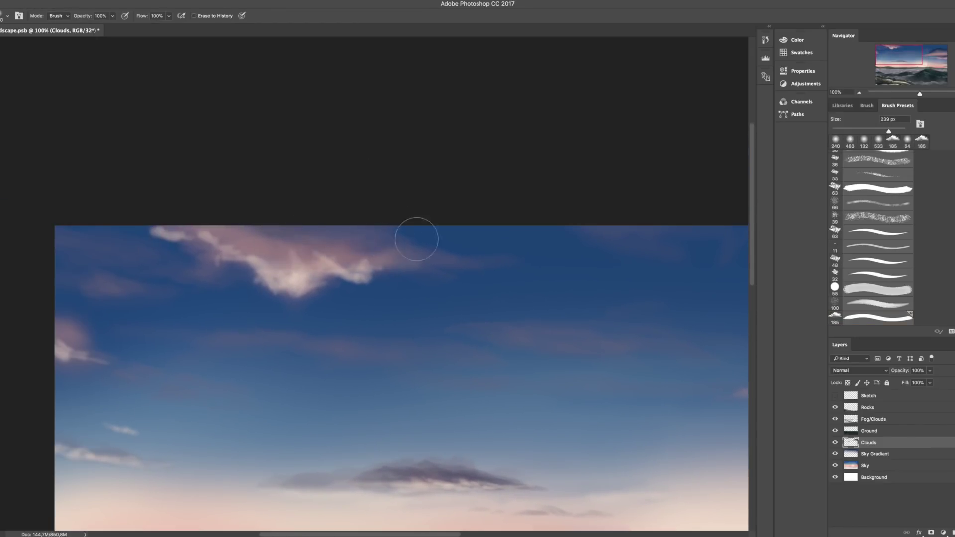
On the Sky Gradiant layer, pick a new painting colour and shrink the brush
{"action": "key", "text": "alt+bracketleft"}
{"action": "scroll", "coordinate": [370, 254], "scroll_direction": "down", "scroll_amount": 5}
{"action": "left_click", "coordinate": [6, 288]}
{"action": "key", "text": "Return"}
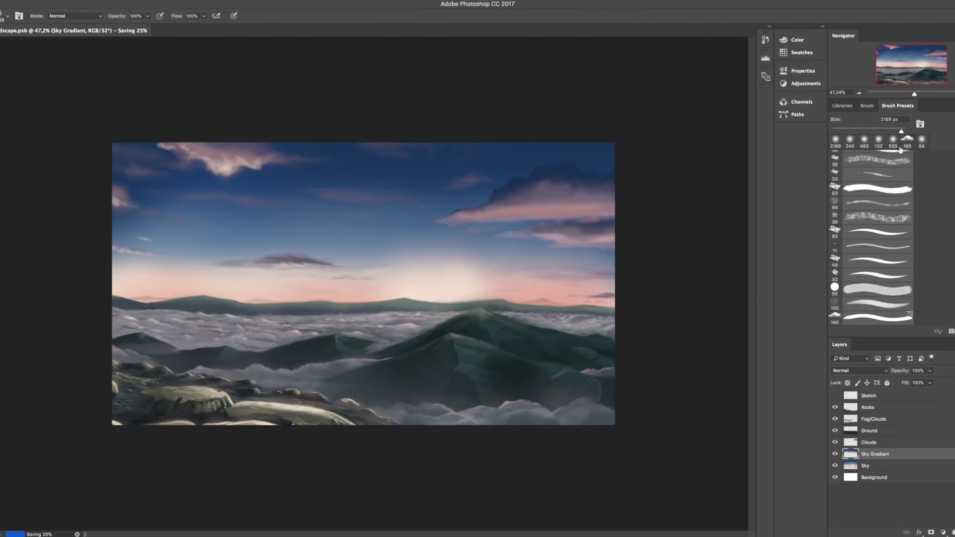
{"action": "scroll", "coordinate": [244, 137], "scroll_direction": "up", "scroll_amount": 8}
{"action": "scroll", "coordinate": [249, 233], "scroll_direction": "up", "scroll_amount": 1}
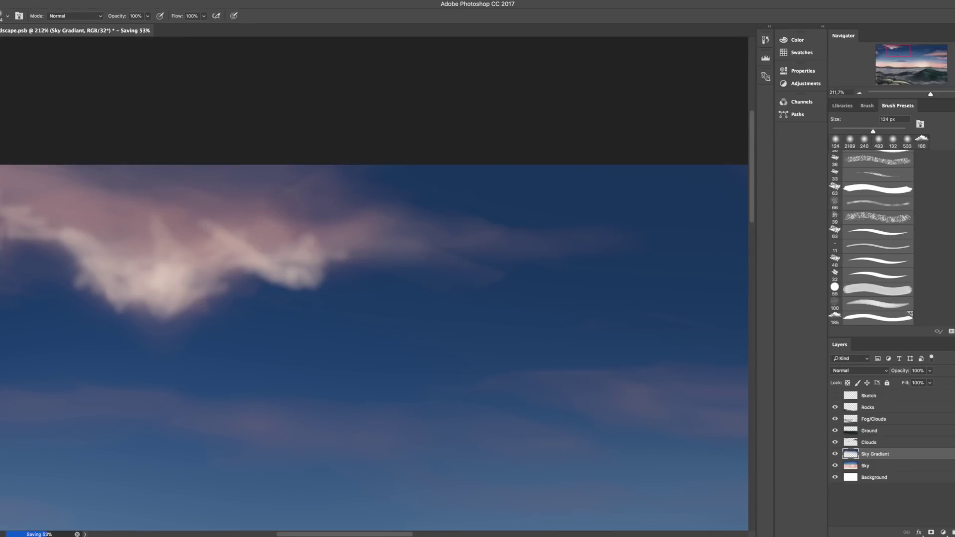
{"action": "left_click_drag", "start_coordinate": [263, 235], "coordinate": [230, 243]}
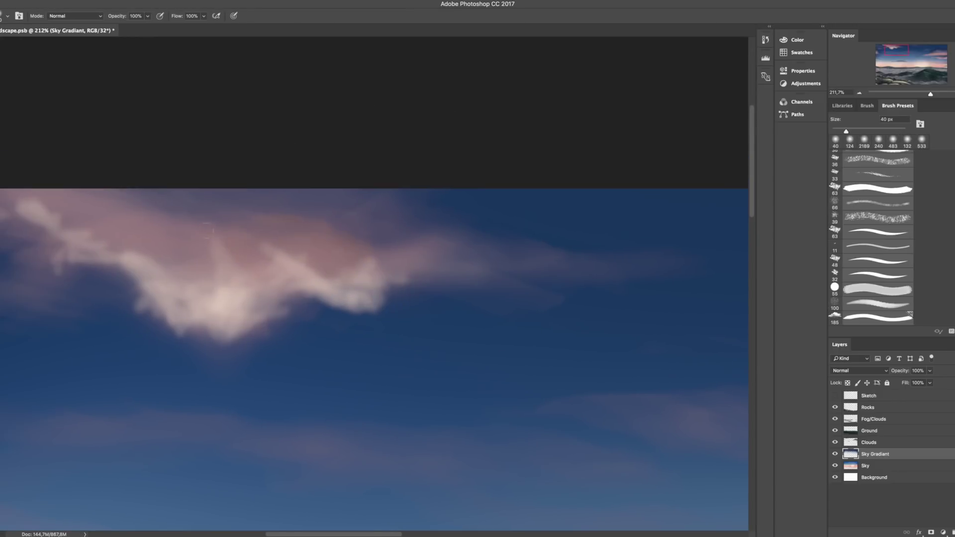
{"action": "scroll", "coordinate": [338, 245], "scroll_direction": "down", "scroll_amount": 3}
{"action": "scroll", "coordinate": [378, 249], "scroll_direction": "up", "scroll_amount": 2}
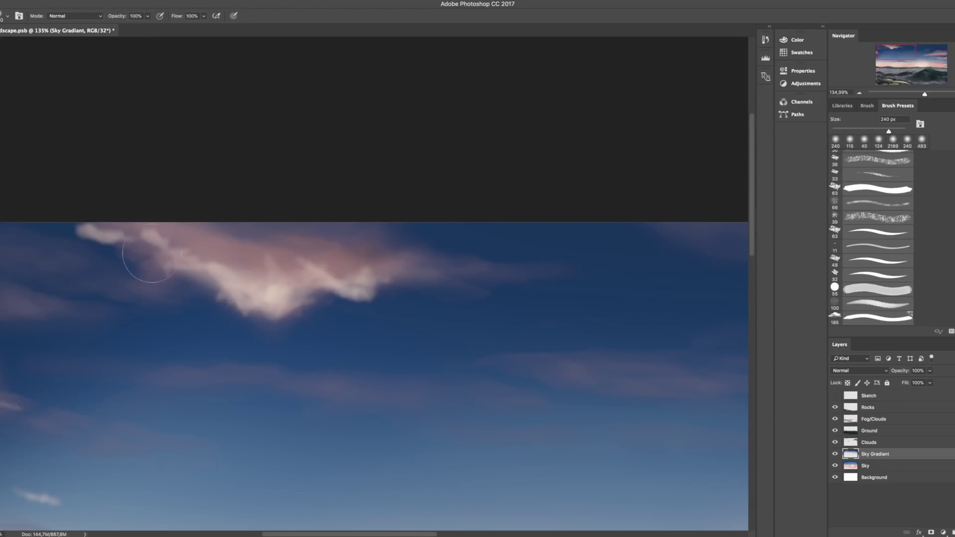
Soften edges with Erase to History, then return to the Clouds layer with a slightly larger brush
{"action": "key", "text": "e"}
{"action": "scroll", "coordinate": [412, 251], "scroll_direction": "left", "scroll_amount": 2}
{"action": "scroll", "coordinate": [661, 53], "scroll_direction": "right", "scroll_amount": 3}
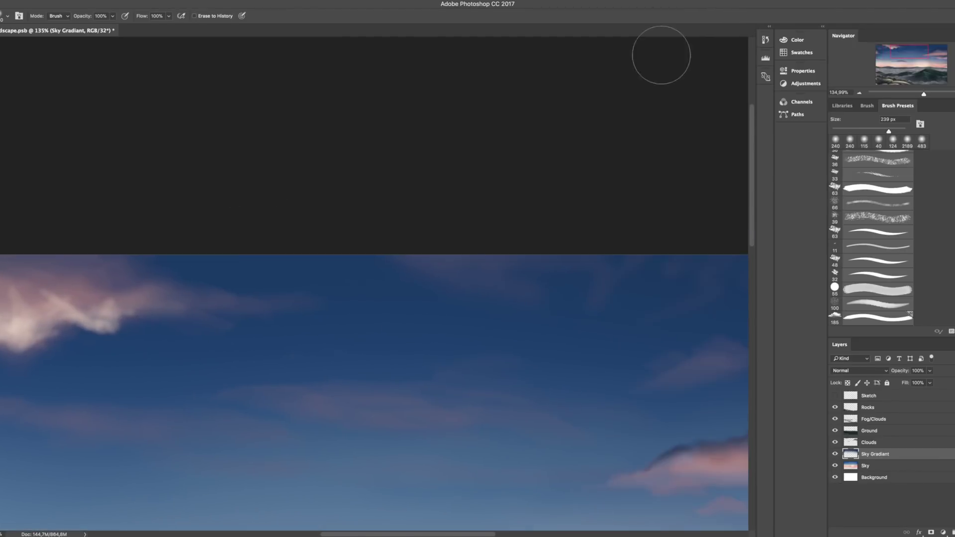
{"action": "scroll", "coordinate": [551, 144], "scroll_direction": "down", "scroll_amount": 3}
{"action": "key", "text": "b"}
{"action": "scroll", "coordinate": [495, 356], "scroll_direction": "up", "scroll_amount": 5}
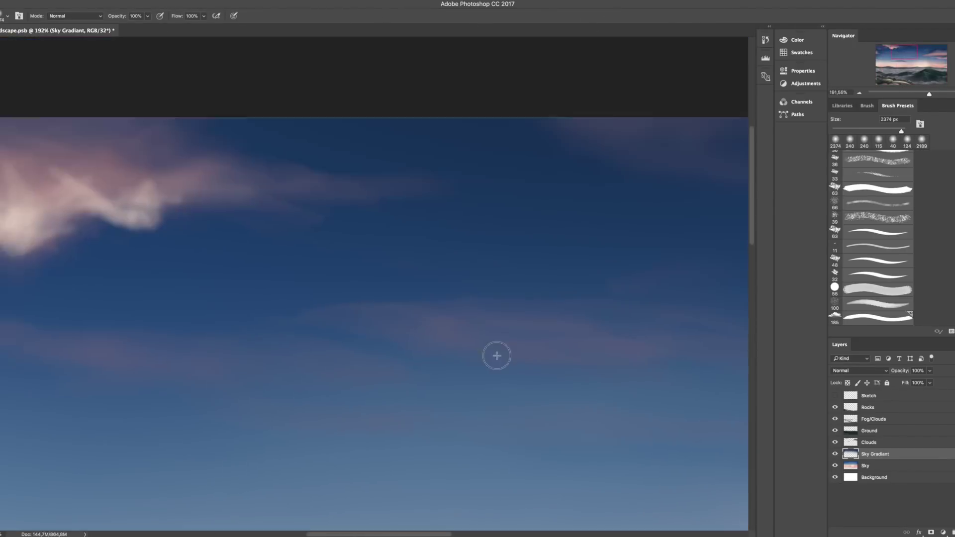
{"action": "key", "text": "alt+bracketright"}
{"action": "left_click_drag", "start_coordinate": [250, 275], "coordinate": [251, 269]}
{"action": "scroll", "coordinate": [448, 224], "scroll_direction": "right", "scroll_amount": 3}
{"action": "scroll", "coordinate": [448, 224], "scroll_direction": "down", "scroll_amount": 1}
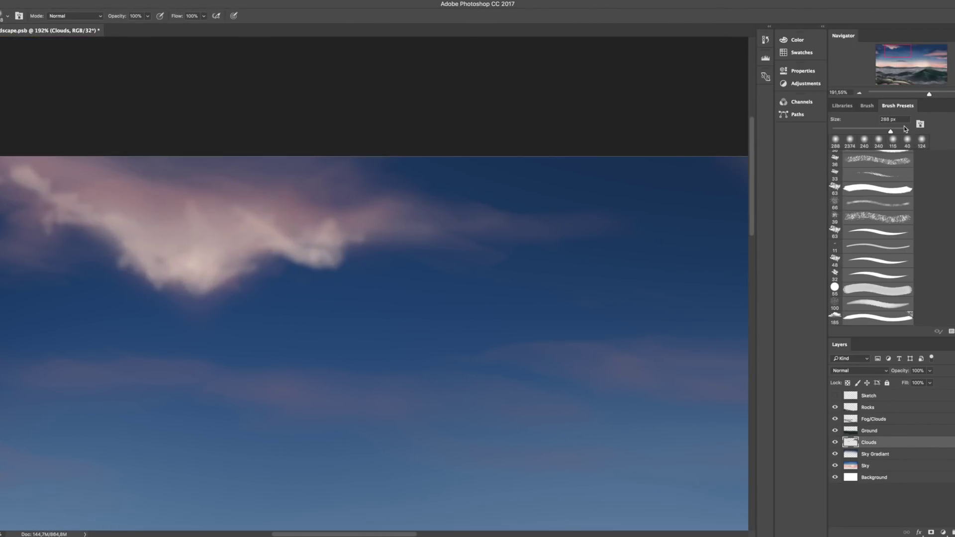
Choose a round brush tip in the Brush panel and reduce it to about 143 px
{"action": "left_click", "coordinate": [868, 106]}
{"action": "scroll", "coordinate": [304, 197], "scroll_direction": "down", "scroll_amount": 5}
{"action": "scroll", "coordinate": [239, 156], "scroll_direction": "up", "scroll_amount": 1}
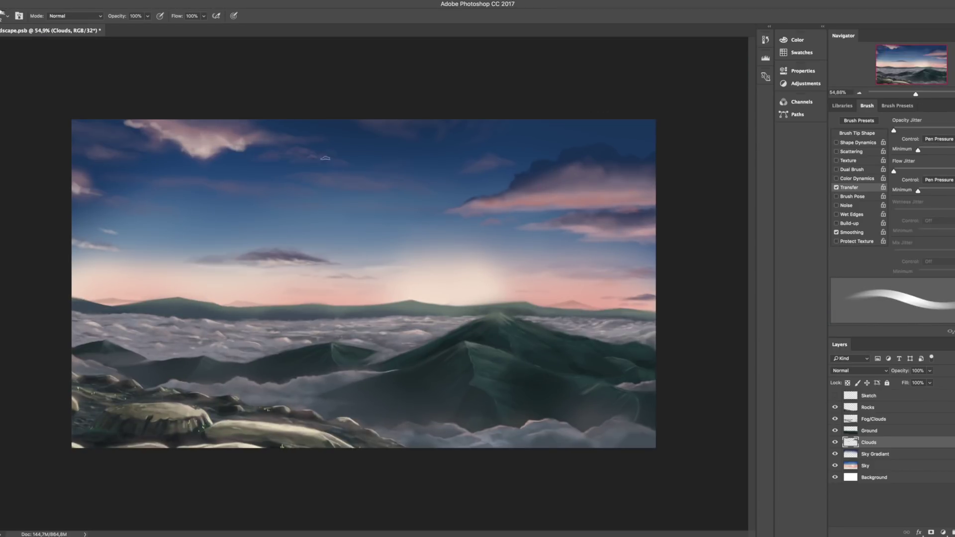
{"action": "scroll", "coordinate": [325, 158], "scroll_direction": "up", "scroll_amount": 5}
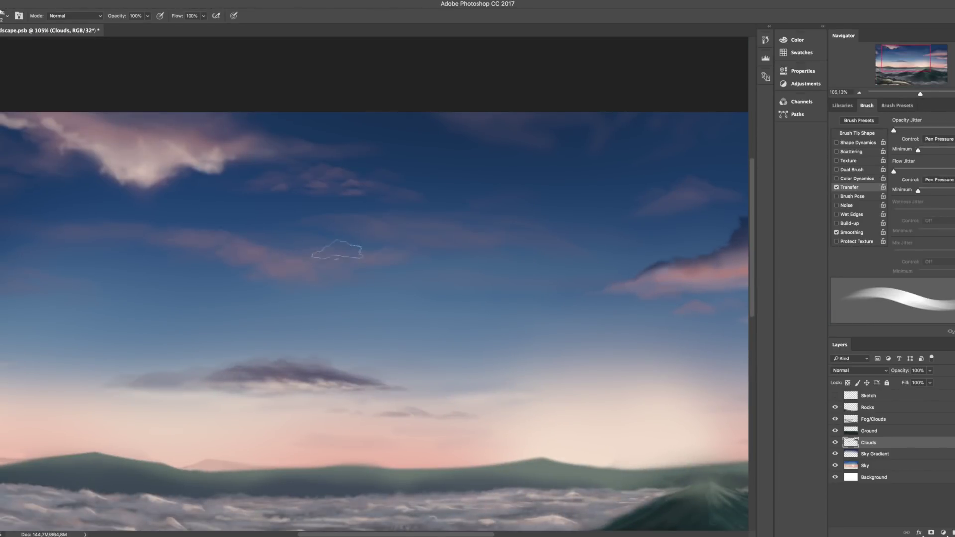
{"action": "scroll", "coordinate": [299, 248], "scroll_direction": "up", "scroll_amount": 3}
{"action": "scroll", "coordinate": [298, 248], "scroll_direction": "left", "scroll_amount": 1}
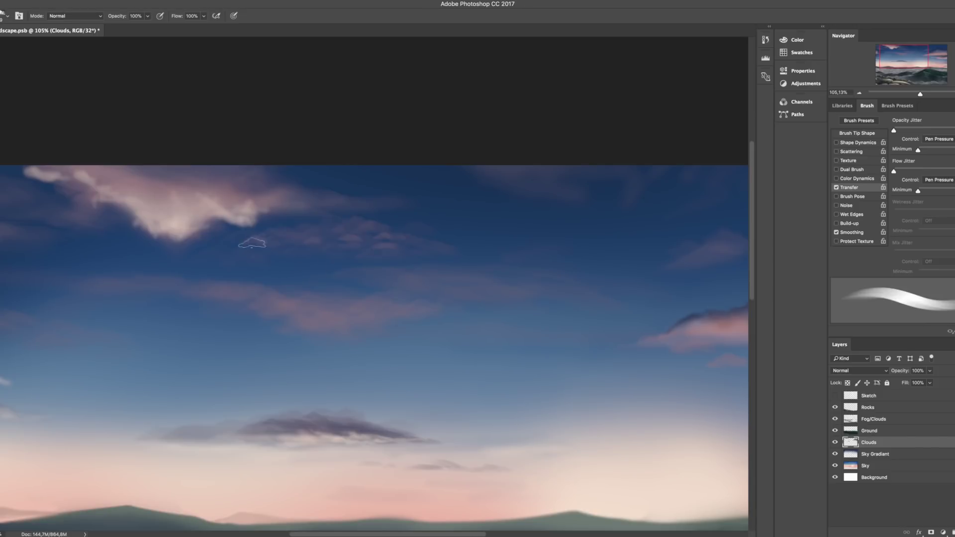
{"action": "key", "text": "period"}
{"action": "scroll", "coordinate": [376, 271], "scroll_direction": "right", "scroll_amount": 1}
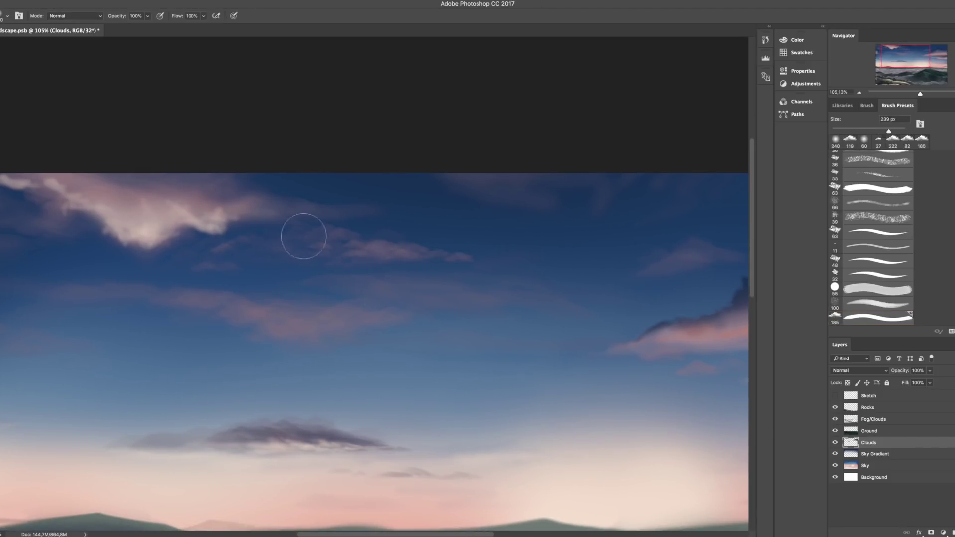
{"action": "scroll", "coordinate": [303, 236], "scroll_direction": "down", "scroll_amount": 2}
{"action": "scroll", "coordinate": [427, 267], "scroll_direction": "right", "scroll_amount": 3}
{"action": "scroll", "coordinate": [427, 266], "scroll_direction": "up", "scroll_amount": 2}
{"action": "scroll", "coordinate": [486, 220], "scroll_direction": "left", "scroll_amount": 4}
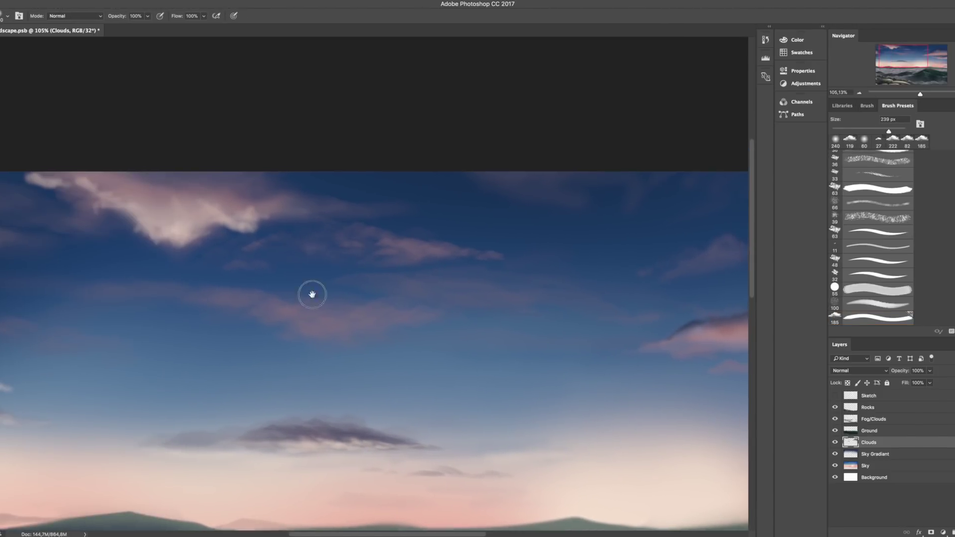
{"action": "left_click_drag", "start_coordinate": [312, 294], "coordinate": [285, 241]}
Paint a streak low near the horizon with another cloud preset, then revert to the earlier preset
{"action": "scroll", "coordinate": [300, 277], "scroll_direction": "up", "scroll_amount": 2}
{"action": "scroll", "coordinate": [302, 307], "scroll_direction": "down", "scroll_amount": 3}
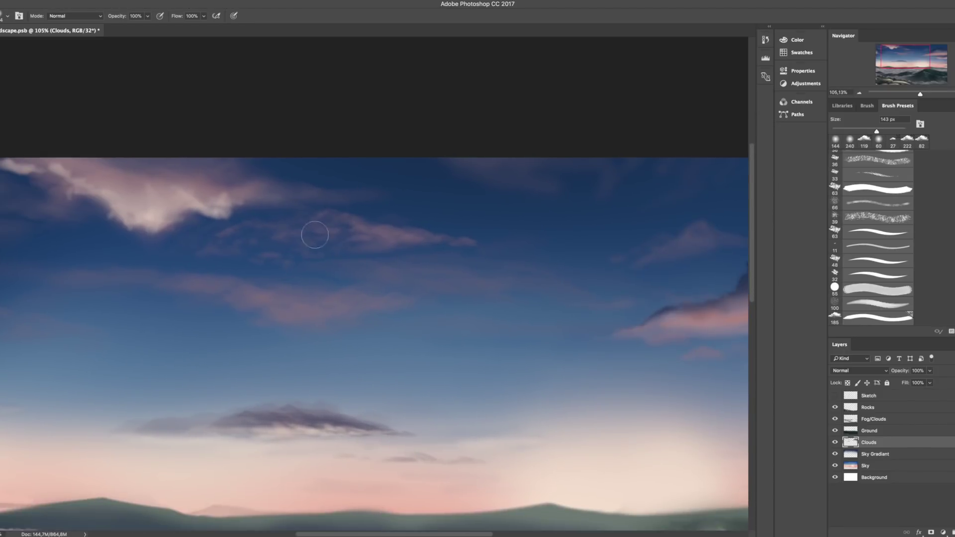
{"action": "scroll", "coordinate": [302, 348], "scroll_direction": "left", "scroll_amount": 2}
{"action": "scroll", "coordinate": [300, 388], "scroll_direction": "down", "scroll_amount": 2}
{"action": "scroll", "coordinate": [371, 380], "scroll_direction": "down", "scroll_amount": 1}
{"action": "scroll", "coordinate": [423, 398], "scroll_direction": "right", "scroll_amount": 2}
{"action": "key", "text": "period"}
{"action": "key", "text": "period"}
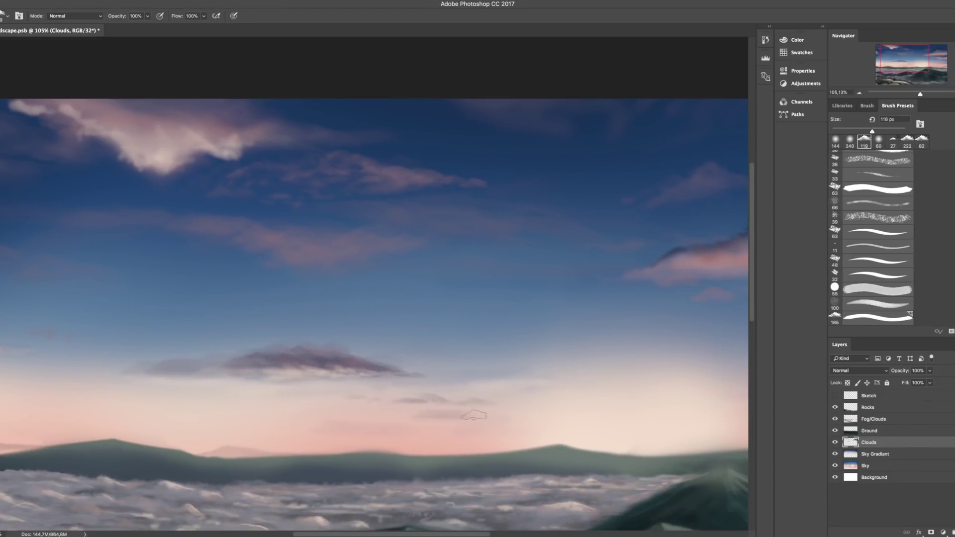
{"action": "scroll", "coordinate": [529, 386], "scroll_direction": "down", "scroll_amount": 2}
{"action": "scroll", "coordinate": [529, 386], "scroll_direction": "right", "scroll_amount": 5}
{"action": "left_click_drag", "start_coordinate": [487, 383], "coordinate": [717, 389]}
{"action": "key", "text": "period"}
{"action": "scroll", "coordinate": [498, 364], "scroll_direction": "down", "scroll_amount": 2}
{"action": "scroll", "coordinate": [448, 348], "scroll_direction": "left", "scroll_amount": 3}
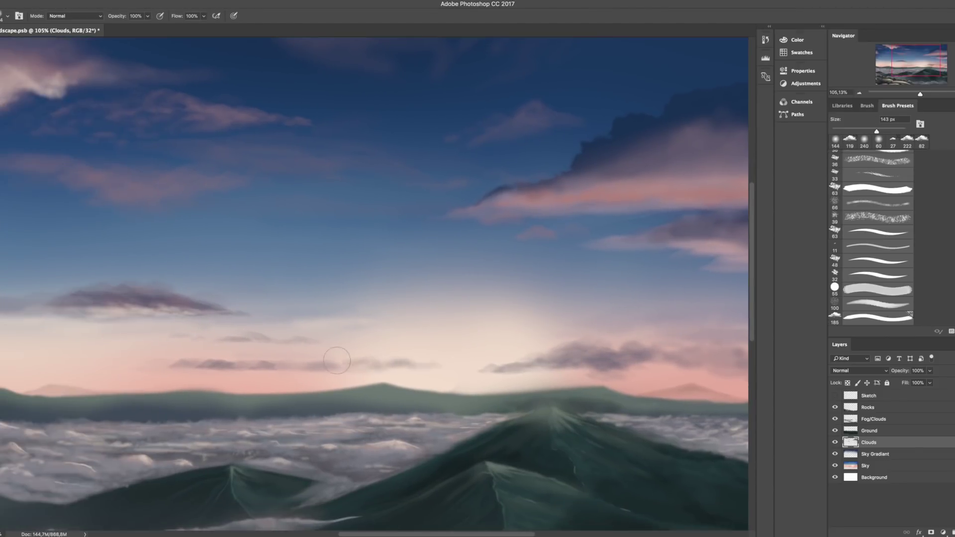
{"action": "scroll", "coordinate": [399, 341], "scroll_direction": "down", "scroll_amount": 2}
{"action": "scroll", "coordinate": [399, 342], "scroll_direction": "up", "scroll_amount": 5}
{"action": "scroll", "coordinate": [399, 342], "scroll_direction": "left", "scroll_amount": 5}
{"action": "scroll", "coordinate": [434, 207], "scroll_direction": "down", "scroll_amount": 2}
Refine the wisps and streaks, alternating between eraser and brush
{"action": "key", "text": "e"}
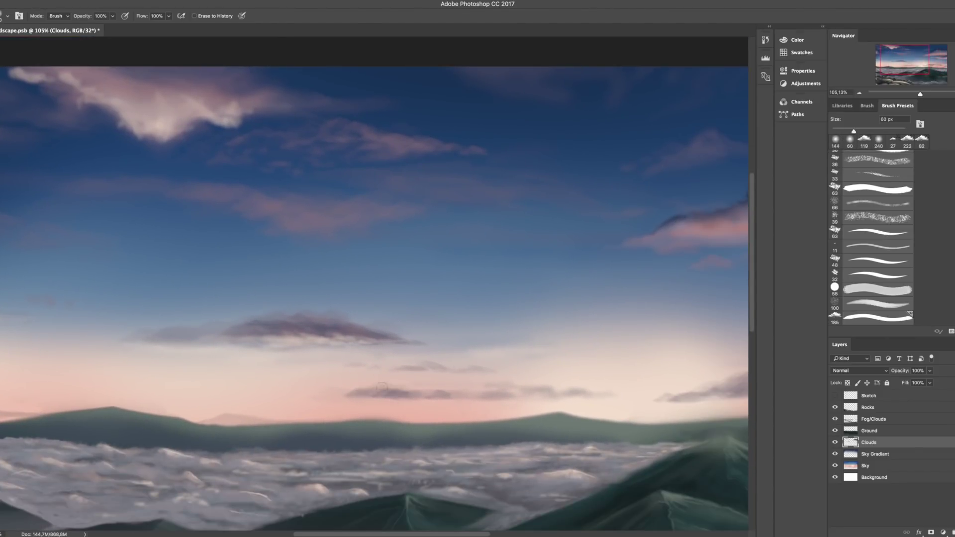
{"action": "key", "text": "b"}
{"action": "scroll", "coordinate": [527, 420], "scroll_direction": "up", "scroll_amount": 3}
{"action": "scroll", "coordinate": [527, 420], "scroll_direction": "right", "scroll_amount": 4}
{"action": "scroll", "coordinate": [527, 420], "scroll_direction": "down", "scroll_amount": 1}
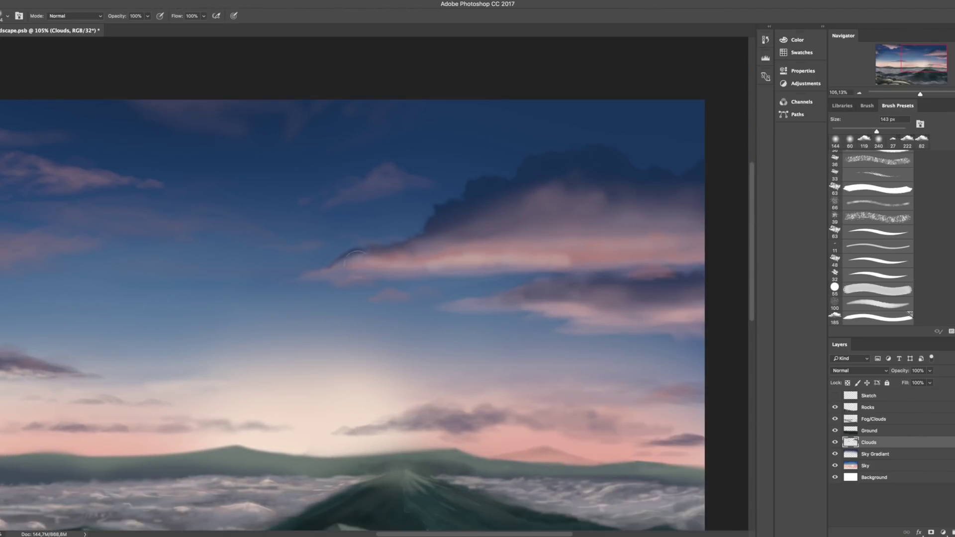
{"action": "scroll", "coordinate": [525, 250], "scroll_direction": "down", "scroll_amount": 1}
{"action": "scroll", "coordinate": [524, 250], "scroll_direction": "right", "scroll_amount": 1}
{"action": "scroll", "coordinate": [499, 282], "scroll_direction": "left", "scroll_amount": 1}
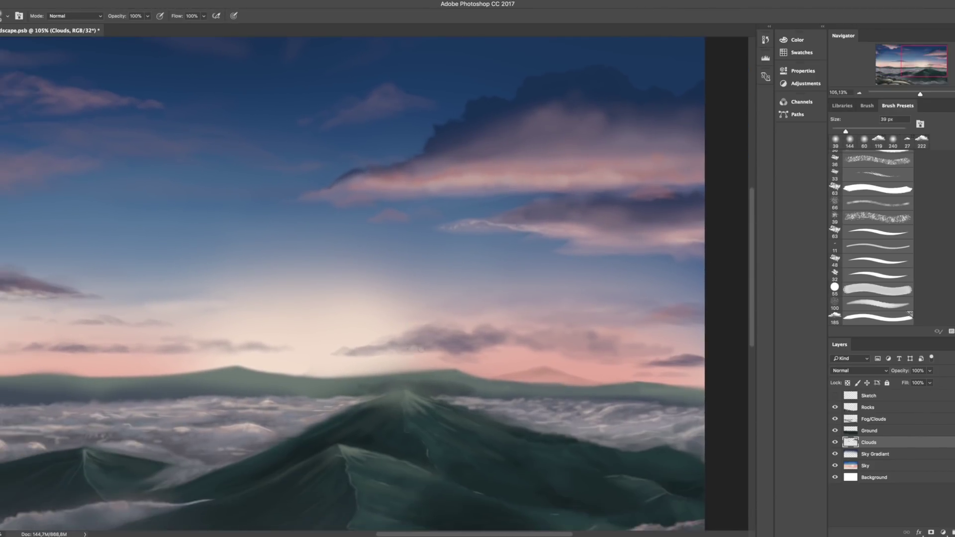
{"action": "scroll", "coordinate": [498, 282], "scroll_direction": "right", "scroll_amount": 2}
{"action": "scroll", "coordinate": [531, 262], "scroll_direction": "up", "scroll_amount": 4}
{"action": "scroll", "coordinate": [531, 262], "scroll_direction": "left", "scroll_amount": 5}
{"action": "key", "text": "e"}
{"action": "scroll", "coordinate": [421, 314], "scroll_direction": "up", "scroll_amount": 2}
{"action": "scroll", "coordinate": [421, 314], "scroll_direction": "left", "scroll_amount": 3}
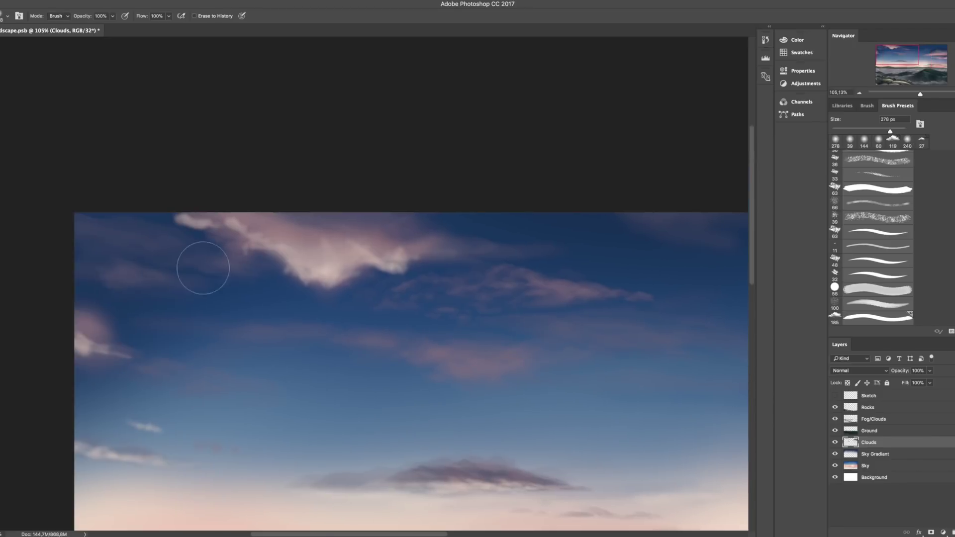
{"action": "scroll", "coordinate": [198, 266], "scroll_direction": "right", "scroll_amount": 3}
{"action": "scroll", "coordinate": [199, 267], "scroll_direction": "down", "scroll_amount": 1}
{"action": "scroll", "coordinate": [518, 299], "scroll_direction": "down", "scroll_amount": 3}
{"action": "key", "text": "b"}
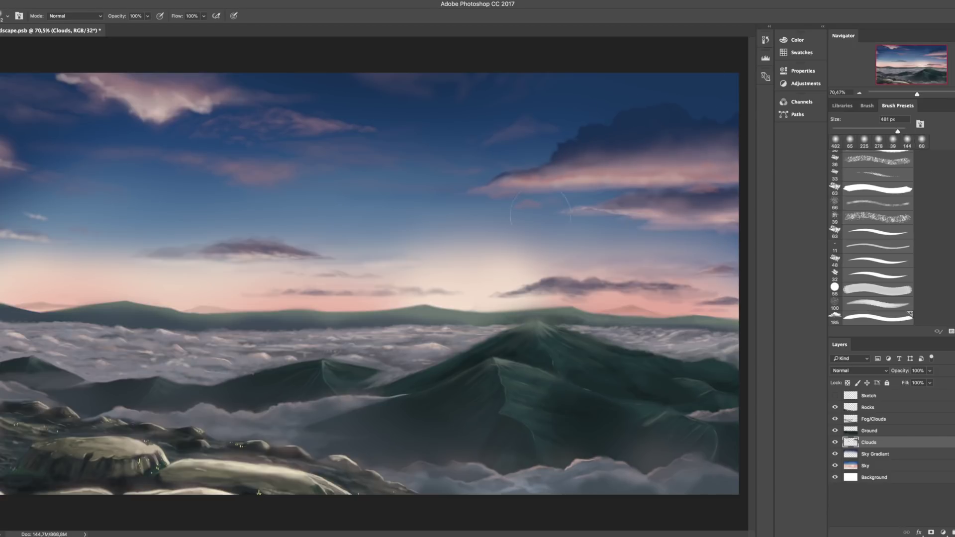
Resize the brush from 27 px up to about 221 px and slightly larger
{"action": "left_click_drag", "start_coordinate": [647, 175], "coordinate": [631, 174]}
{"action": "key", "text": "bracketright"}
{"action": "key", "text": "bracketright"}
{"action": "key", "text": "bracketright"}
{"action": "key", "text": "bracketright"}
{"action": "key", "text": "bracketright"}
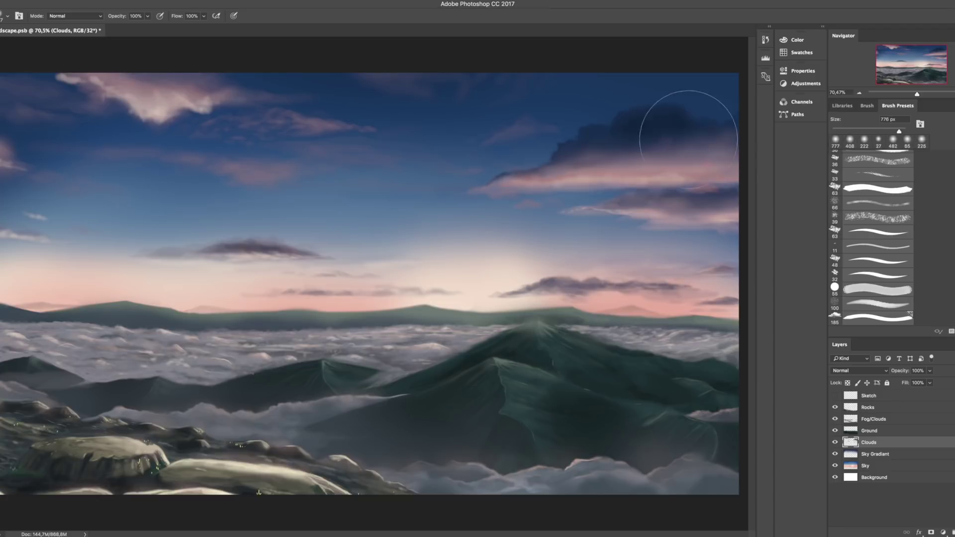
{"action": "key", "text": "e"}
{"action": "key", "text": "b"}
{"action": "left_click_drag", "start_coordinate": [54, 164], "coordinate": [57, 164]}
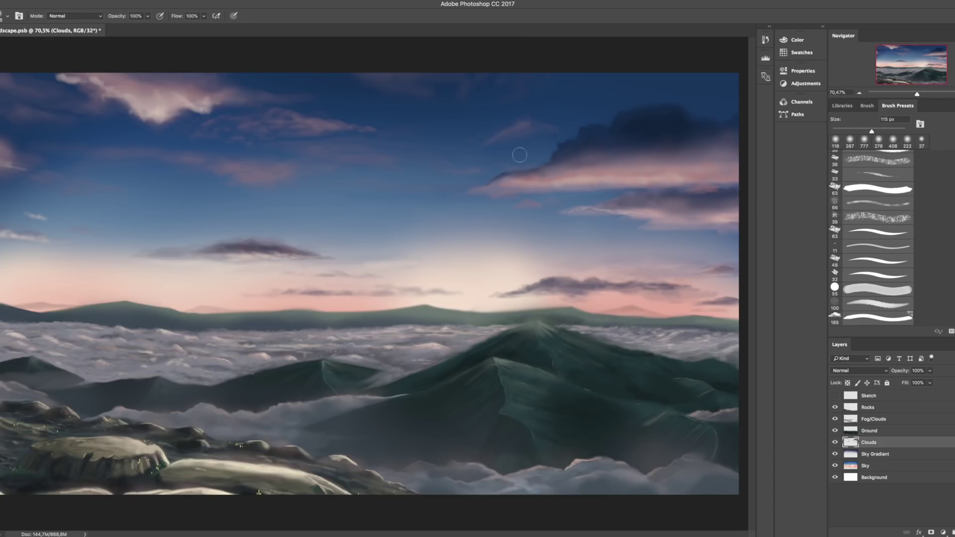
Zoom in on the rocks on the Rocks layer with the brush tip settings shown
{"action": "key", "text": "e"}
{"action": "scroll", "coordinate": [382, 378], "scroll_direction": "up", "scroll_amount": 5}
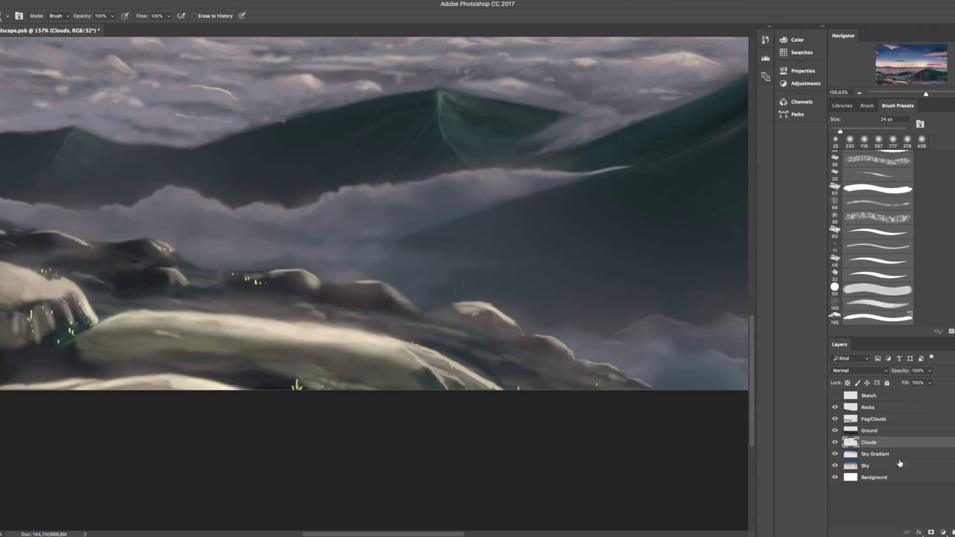
{"action": "key", "text": "alt+bracketright"}
{"action": "key", "text": "alt+bracketright"}
{"action": "key", "text": "alt+bracketright"}
{"action": "key", "text": "F5"}
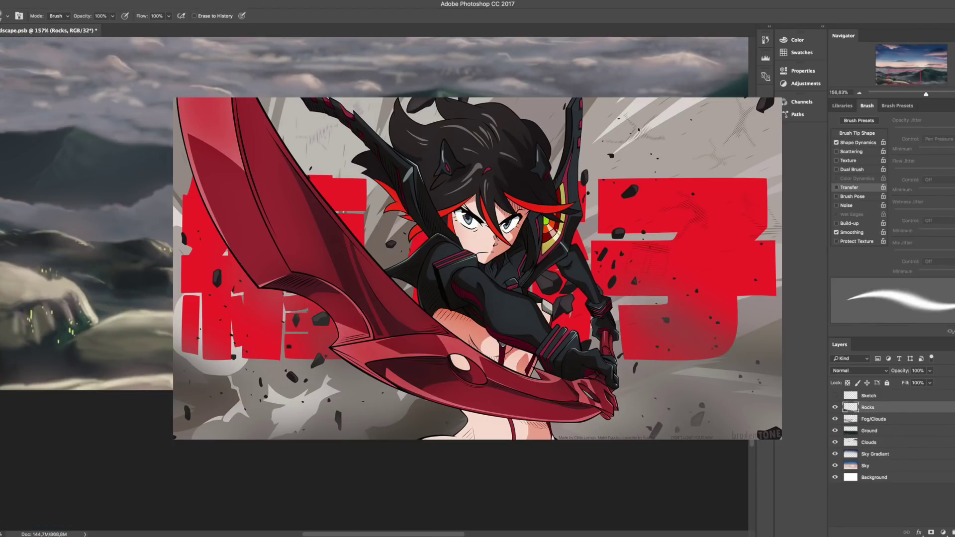
{"action": "scroll", "coordinate": [87, 229], "scroll_direction": "up", "scroll_amount": 2}
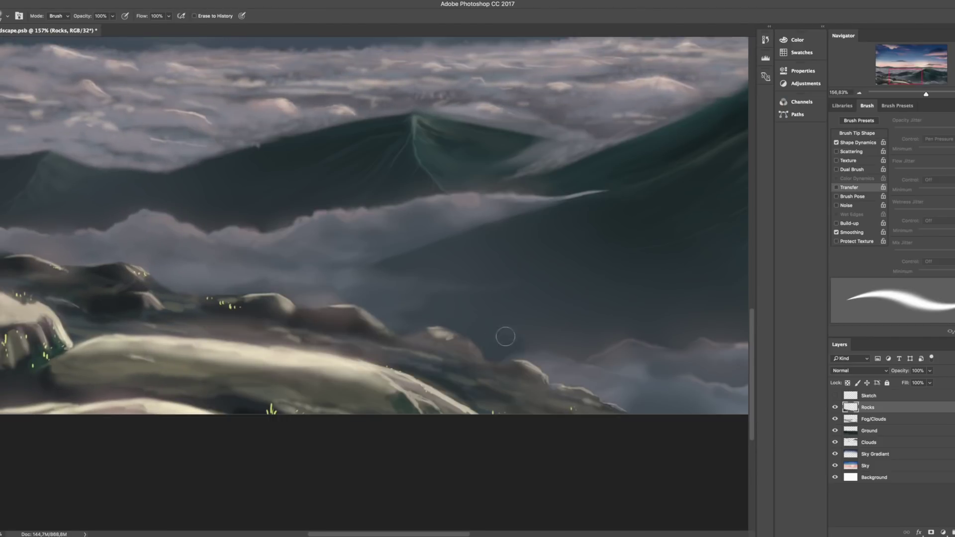
{"action": "scroll", "coordinate": [505, 337], "scroll_direction": "left", "scroll_amount": 5}
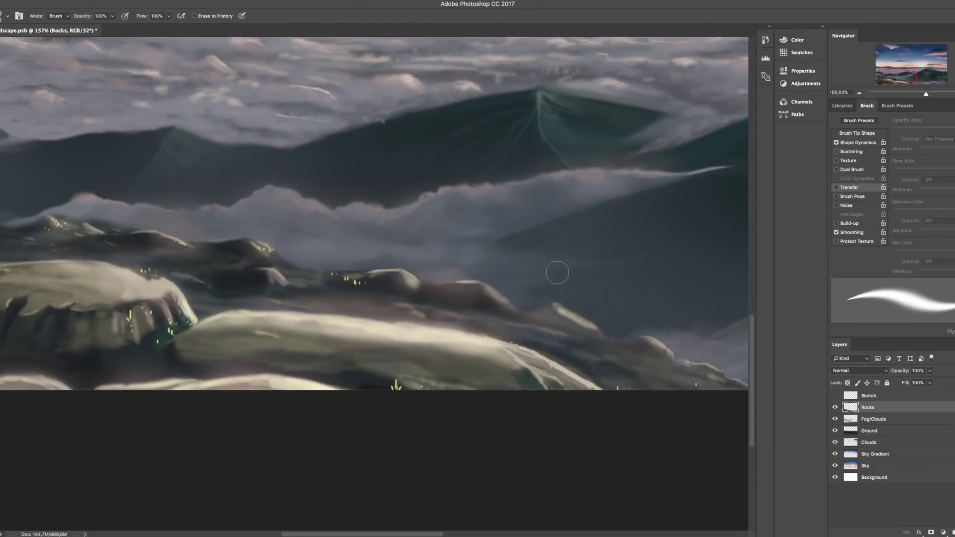
{"action": "key", "text": "b"}
{"action": "scroll", "coordinate": [558, 273], "scroll_direction": "left", "scroll_amount": 3}
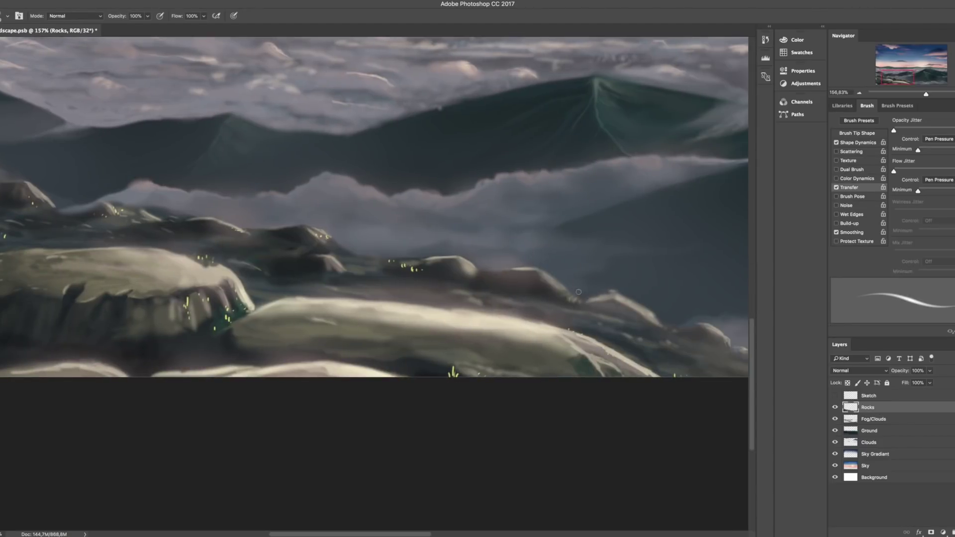
{"action": "scroll", "coordinate": [480, 266], "scroll_direction": "left", "scroll_amount": 4}
{"action": "scroll", "coordinate": [158, 352], "scroll_direction": "up", "scroll_amount": 6}
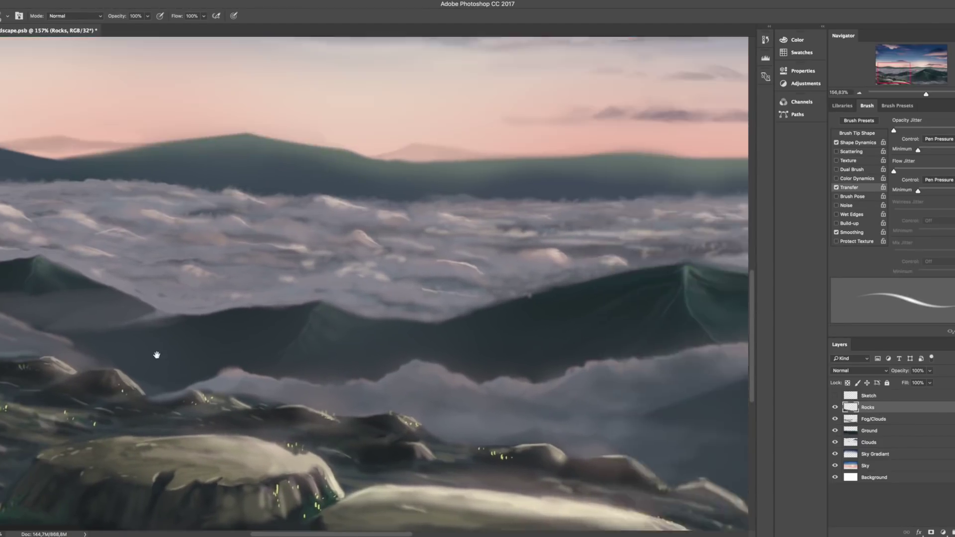
Pan across the mountains while switching between the Fog/Clouds and Rocks layers
{"action": "key", "text": "e"}
{"action": "key", "text": "alt+bracketleft"}
{"action": "key", "text": "b"}
{"action": "scroll", "coordinate": [431, 214], "scroll_direction": "left", "scroll_amount": 4}
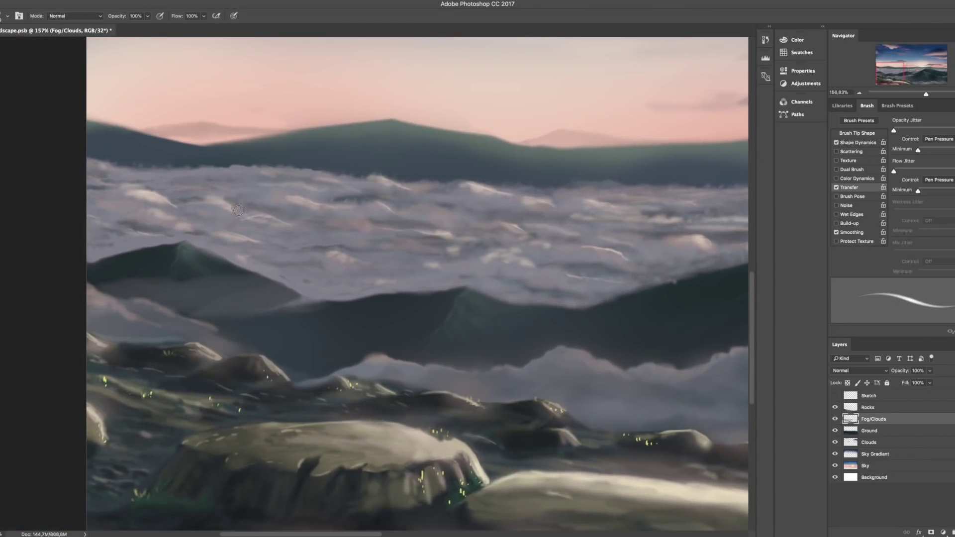
{"action": "scroll", "coordinate": [238, 211], "scroll_direction": "down", "scroll_amount": 6}
{"action": "key", "text": "alt+bracketright"}
{"action": "scroll", "coordinate": [506, 311], "scroll_direction": "right", "scroll_amount": 4}
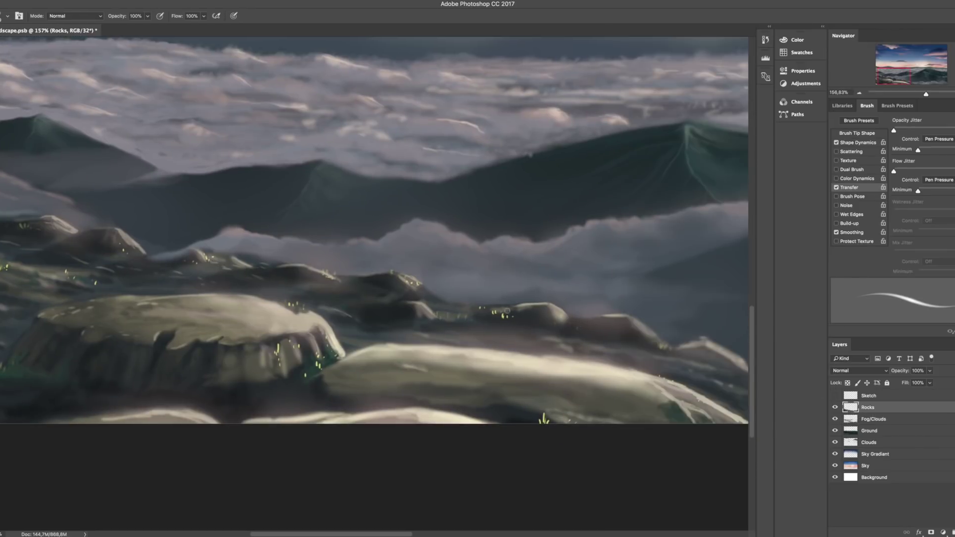
{"action": "scroll", "coordinate": [506, 311], "scroll_direction": "down", "scroll_amount": 5}
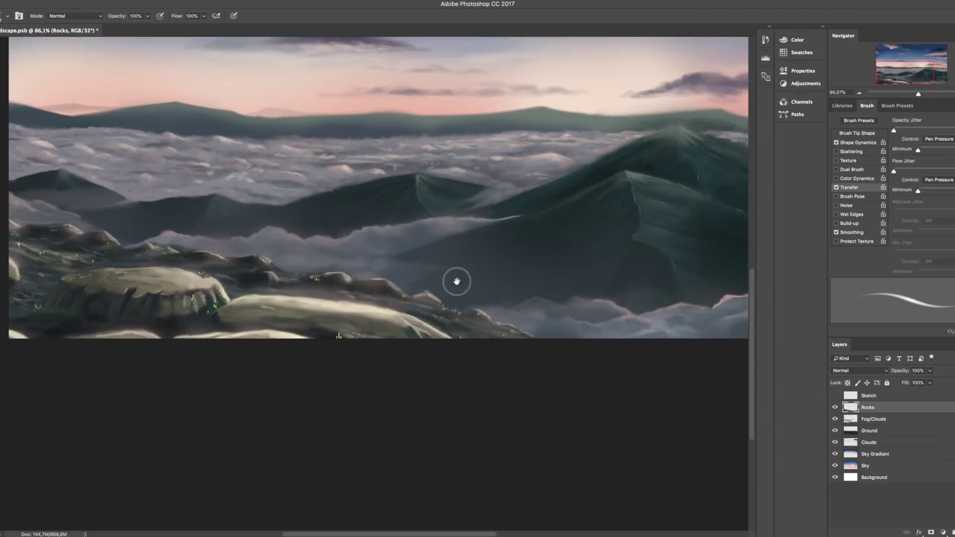
Lightly erase around the upper-sky clouds with a smaller eraser, then fit the painting on screen
{"action": "left_click_drag", "start_coordinate": [456, 282], "coordinate": [586, 317]}
{"action": "scroll", "coordinate": [443, 204], "scroll_direction": "right", "scroll_amount": 5}
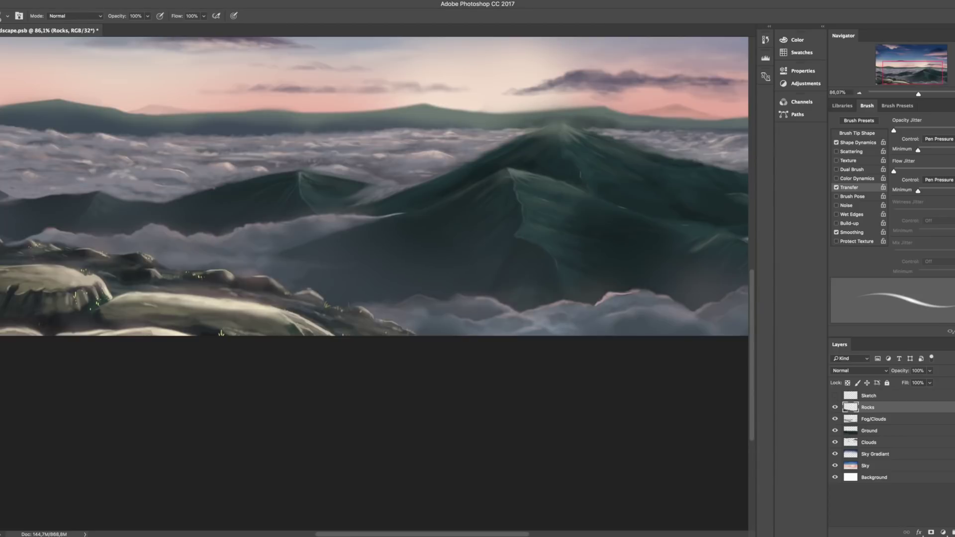
{"action": "key", "text": "bracketright"}
{"action": "scroll", "coordinate": [352, 288], "scroll_direction": "up", "scroll_amount": 3}
{"action": "key", "text": "alt+bracketleft"}
{"action": "key", "text": "alt+bracketleft"}
{"action": "scroll", "coordinate": [479, 264], "scroll_direction": "down", "scroll_amount": 1}
{"action": "scroll", "coordinate": [348, 309], "scroll_direction": "up", "scroll_amount": 5}
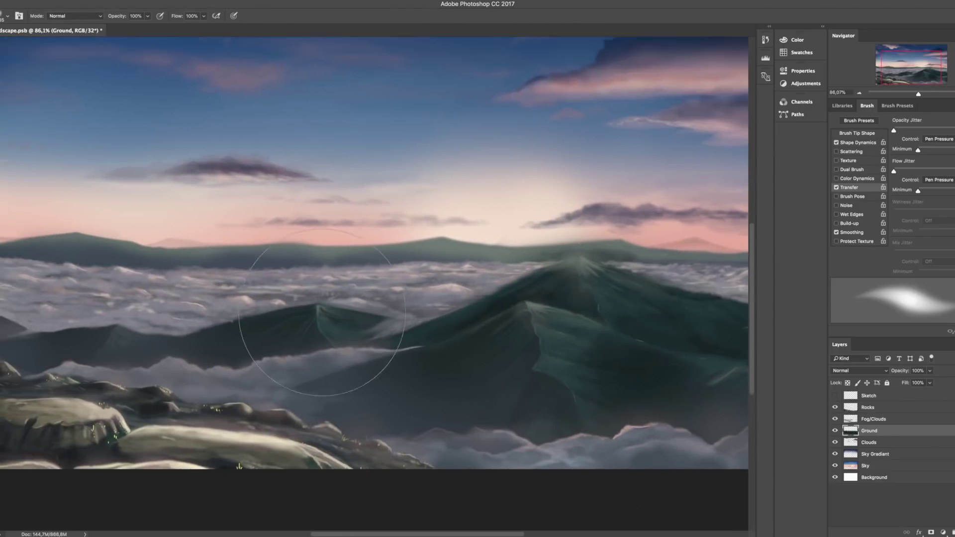
{"action": "key", "text": "alt+bracketleft"}
{"action": "key", "text": "e"}
{"action": "left_click_drag", "start_coordinate": [612, 301], "coordinate": [582, 305]}
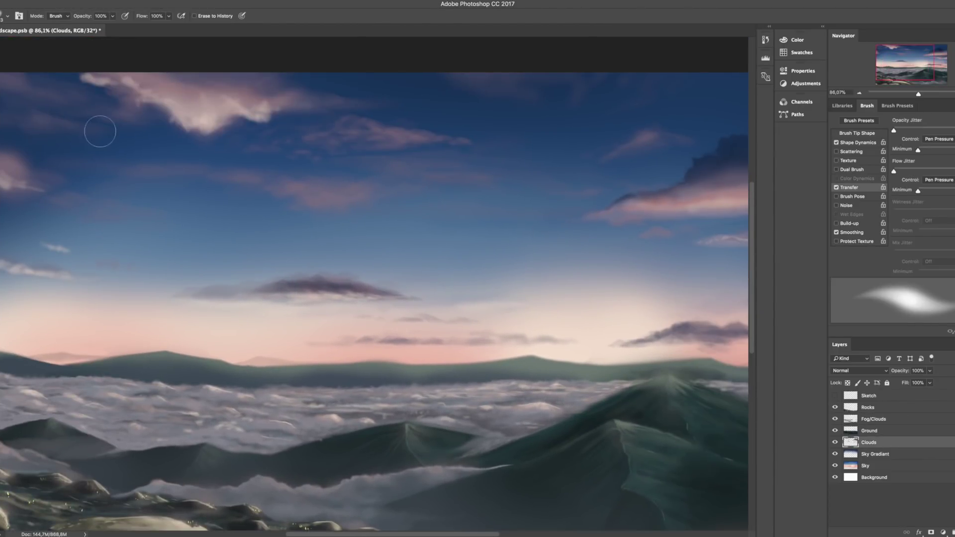
{"action": "scroll", "coordinate": [100, 132], "scroll_direction": "down", "scroll_amount": 3}
{"action": "key", "text": "b"}
{"action": "key", "text": "alt+bracketright"}
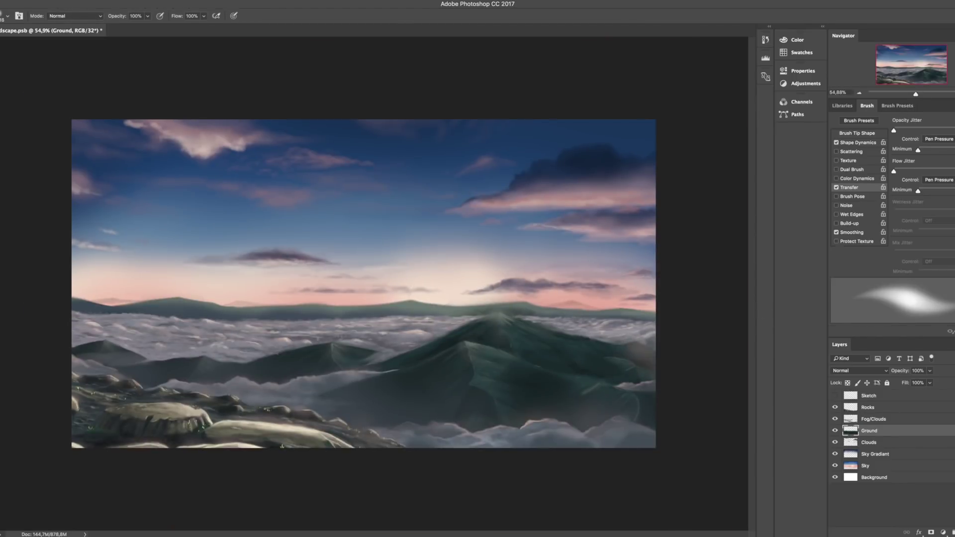
Add a new layer above Rocks named 'Bright'
{"action": "key", "text": "ctrl+shift+alt+n"}
{"action": "double_click", "coordinate": [870, 407]}
{"action": "type", "text": "Bright"}
{"action": "key", "text": "Return"}
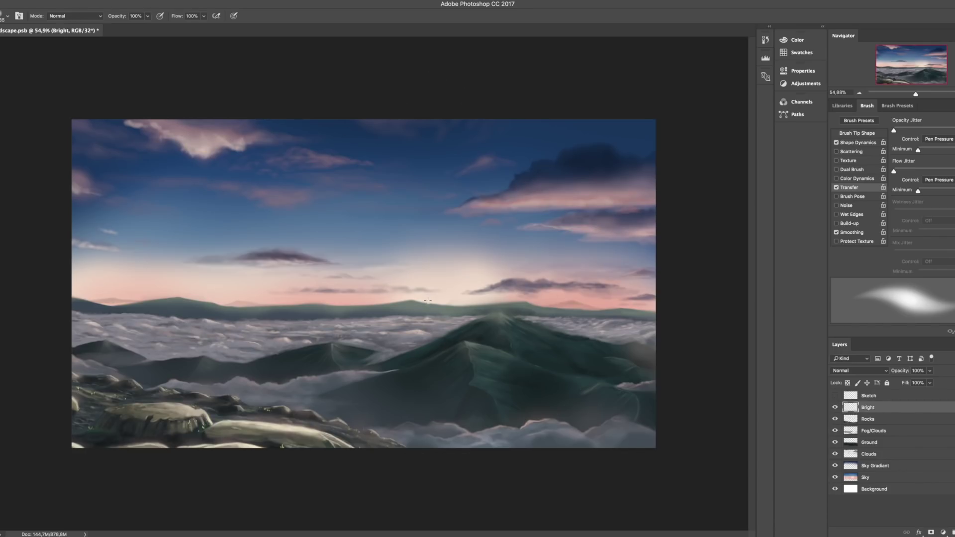
Paint a soft bright glow over the horizon centre and central mountain, then save
{"action": "left_click", "coordinate": [433, 294]}
{"action": "mouse_move", "coordinate": [442, 292]}
{"action": "left_mouse_down"}
{"action": "mouse_move", "coordinate": [477, 318]}
{"action": "mouse_move", "coordinate": [467, 269]}
{"action": "left_mouse_up"}
{"action": "left_click_drag", "start_coordinate": [352, 274], "coordinate": [406, 290]}
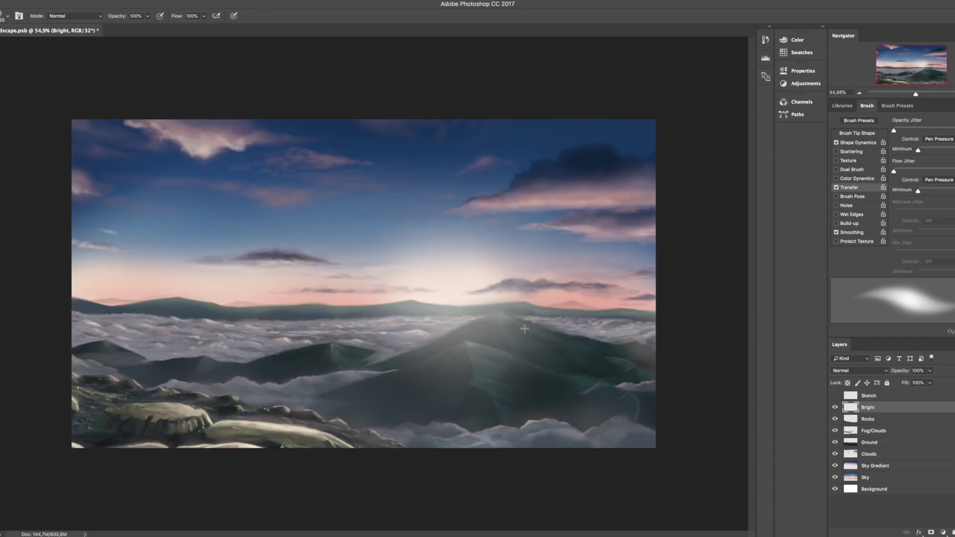
{"action": "key", "text": "super+s"}
Enable Transfer brush dynamics, save, and lightly erase on the Clouds layer
{"action": "left_click", "coordinate": [869, 454]}
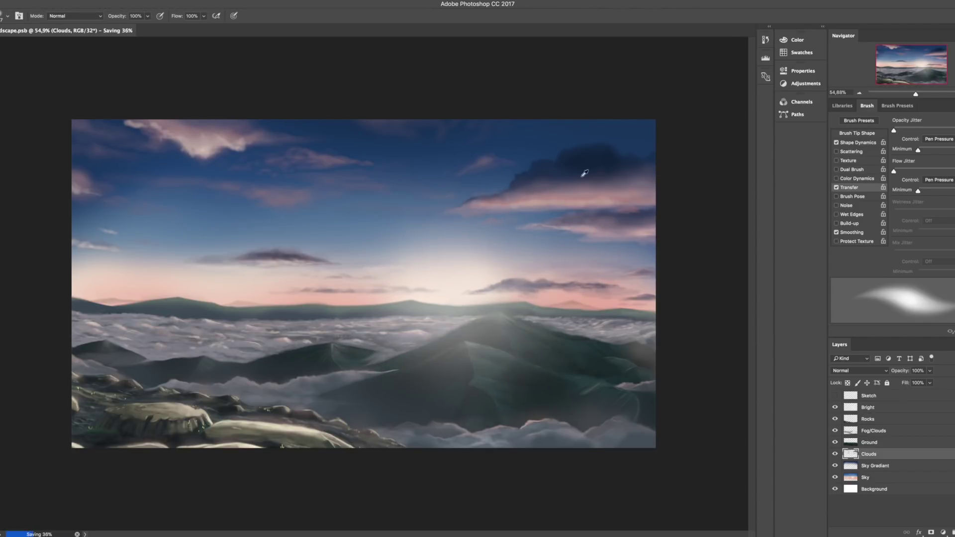
{"action": "scroll", "coordinate": [592, 174], "scroll_direction": "up", "scroll_amount": 2}
{"action": "left_click", "coordinate": [836, 187]}
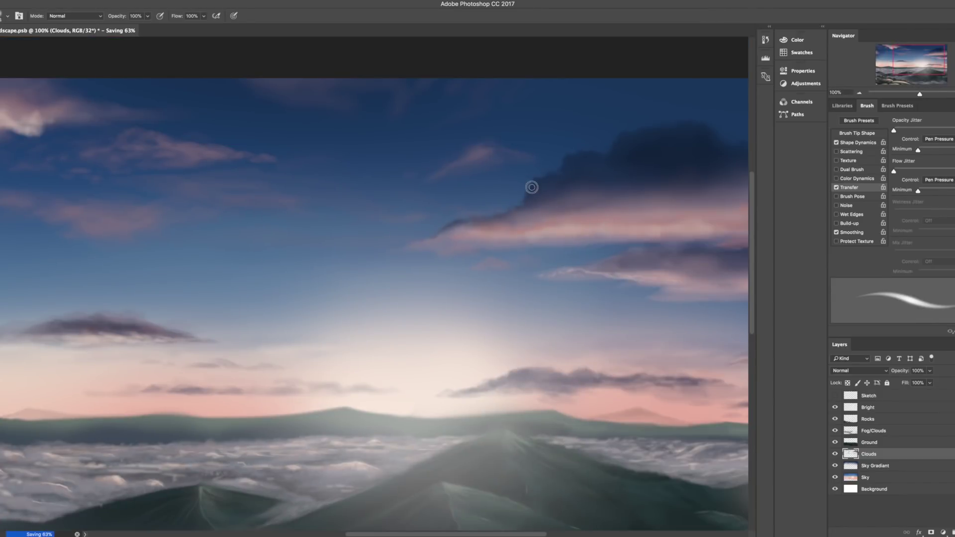
{"action": "scroll", "coordinate": [561, 177], "scroll_direction": "right", "scroll_amount": 5}
{"action": "scroll", "coordinate": [639, 173], "scroll_direction": "down", "scroll_amount": 3}
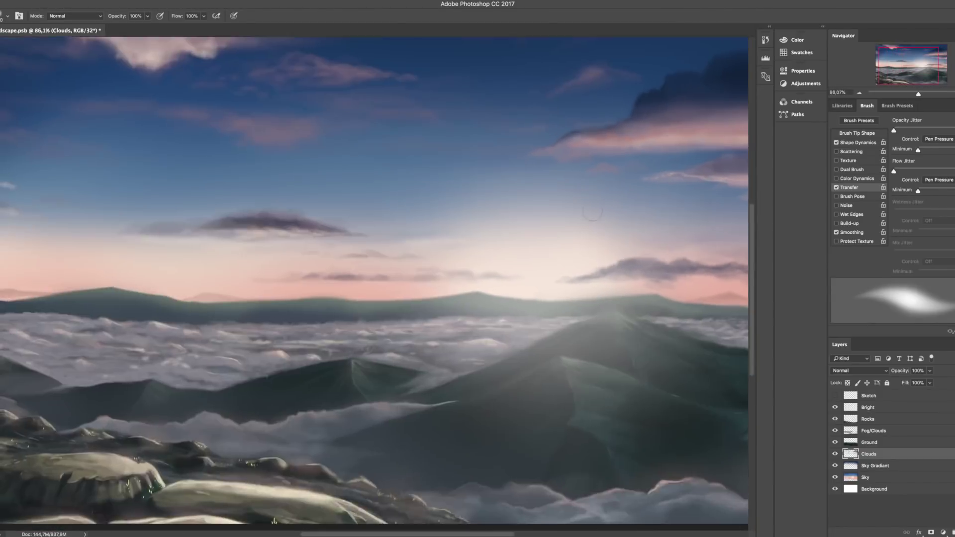
{"action": "key", "text": "super+s"}
{"action": "key", "text": "h"}
{"action": "key", "text": "e"}
{"action": "left_click_drag", "start_coordinate": [639, 243], "coordinate": [611, 246]}
{"action": "key", "text": "super+0"}
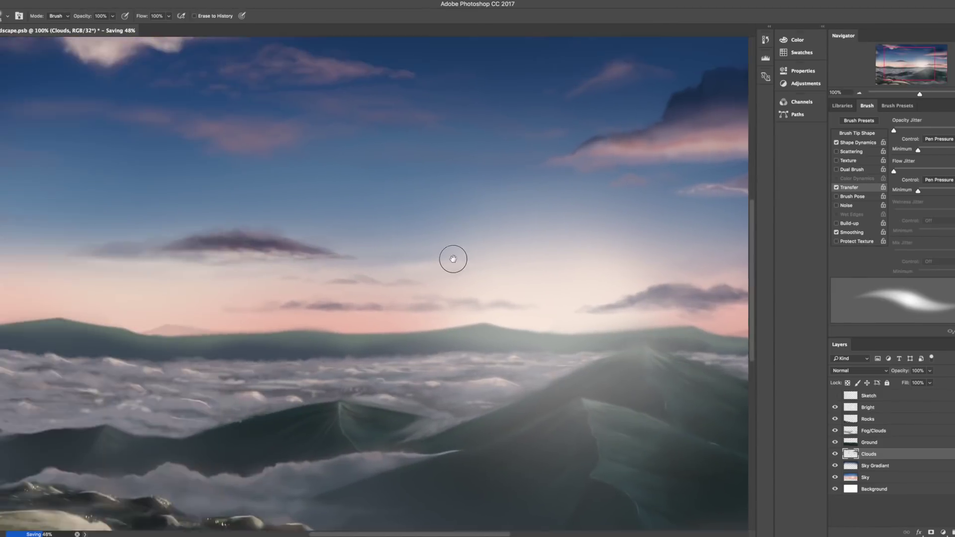
Add a 'Bright lines' layer and set the foreground colour to a reddish orange
{"action": "key", "text": "super+shift+n"}
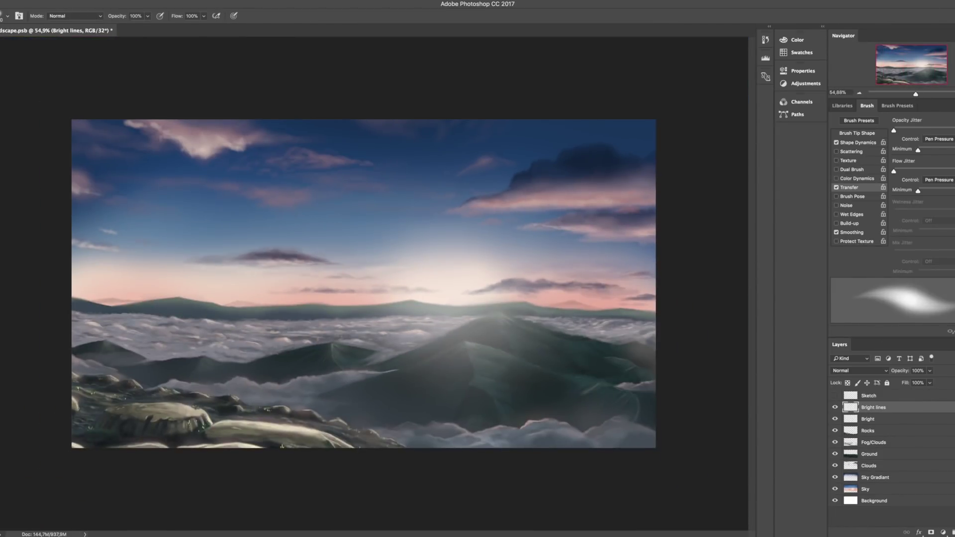
{"action": "key", "text": "shift+F5"}
{"action": "key", "text": "Return"}
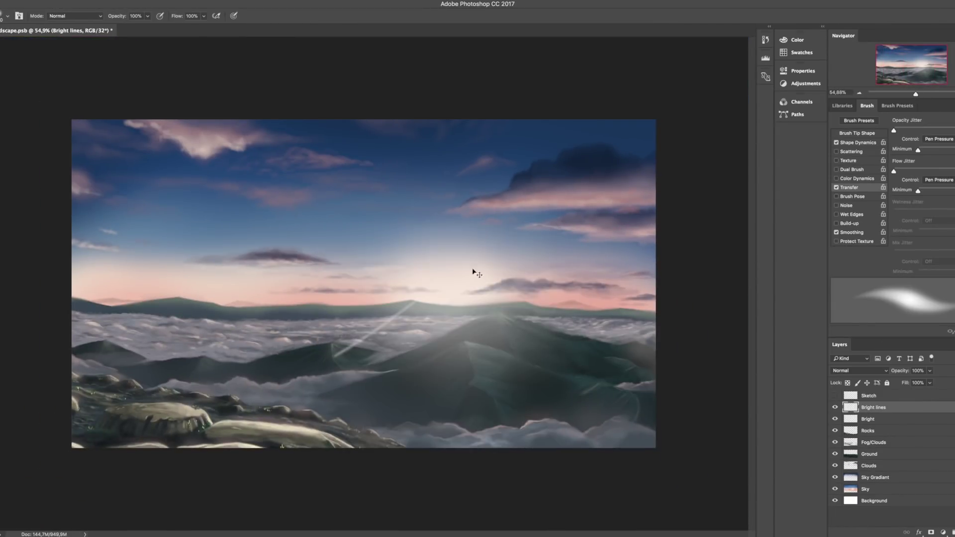
{"action": "key", "text": "shift+F5"}
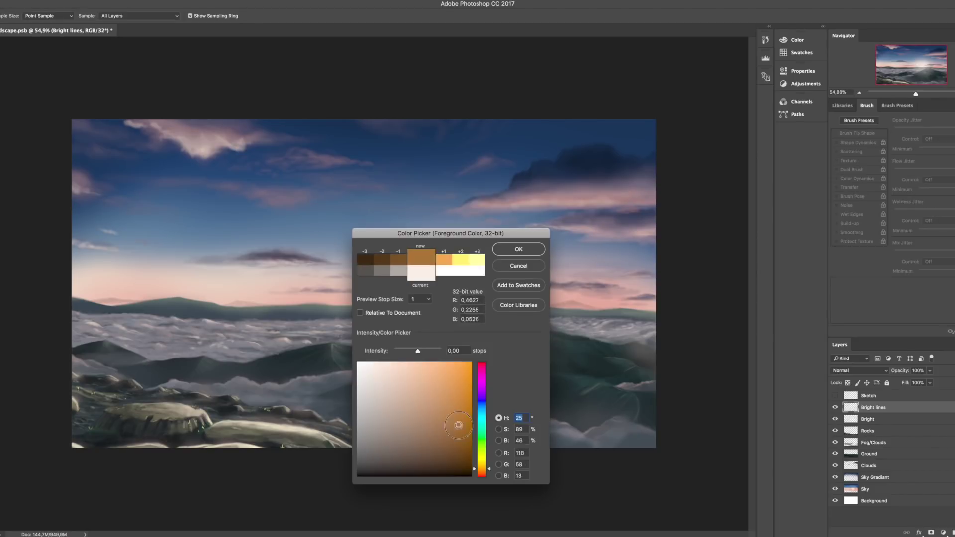
{"action": "key", "text": "Return"}
{"action": "key", "text": "shift+F5"}
{"action": "left_click", "coordinate": [446, 391]}
{"action": "left_click", "coordinate": [480, 470]}
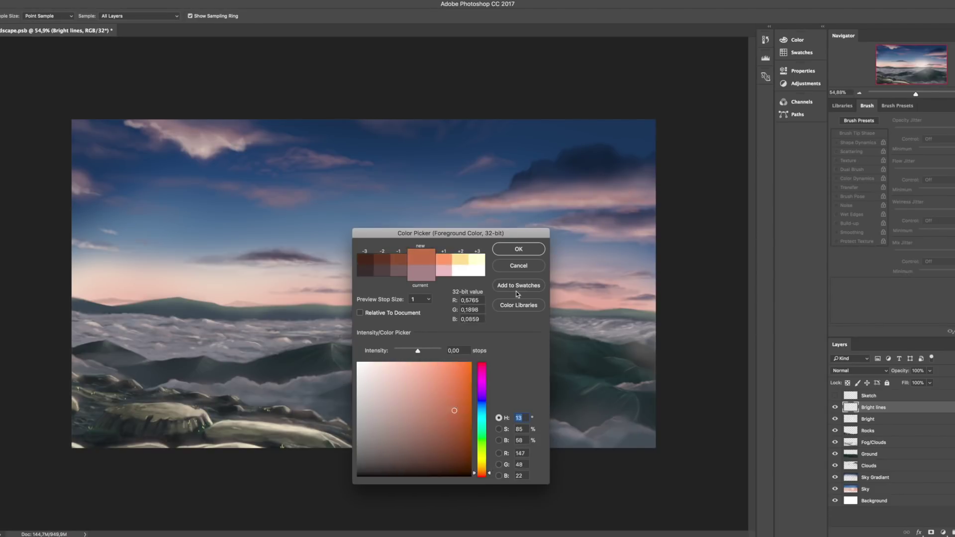
{"action": "key", "text": "Return"}
Paint faint orange light rays radiating right, below and up-right from the glow
{"action": "key", "text": "b"}
{"action": "mouse_move", "coordinate": [448, 291]}
{"action": "left_mouse_down"}
{"action": "mouse_move", "coordinate": [567, 343]}
{"action": "mouse_move", "coordinate": [462, 301]}
{"action": "mouse_move", "coordinate": [545, 304]}
{"action": "left_mouse_up"}
{"action": "key", "text": "e"}
{"action": "key", "text": "b"}
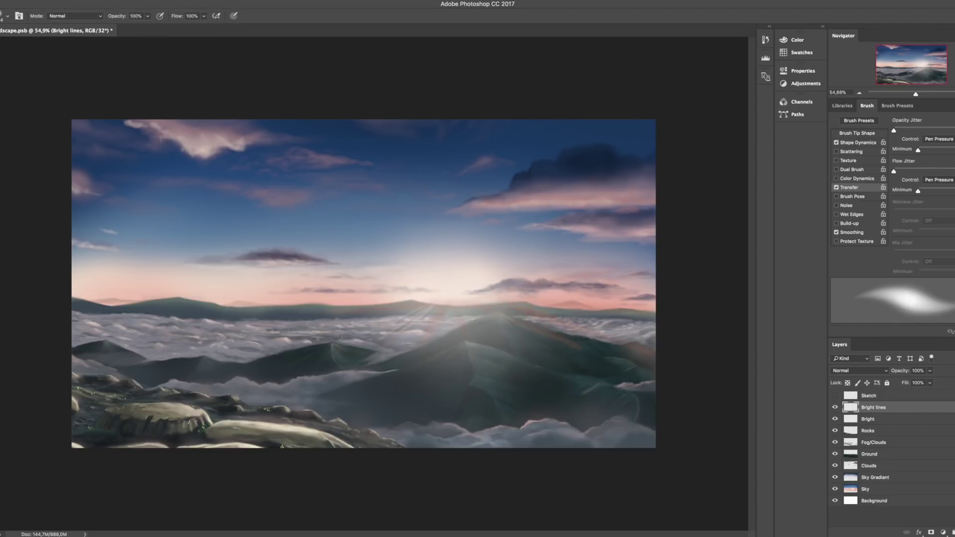
{"action": "key", "text": "e"}
{"action": "key", "text": "b"}
{"action": "left_click_drag", "start_coordinate": [480, 378], "coordinate": [455, 309]}
{"action": "key", "text": "e"}
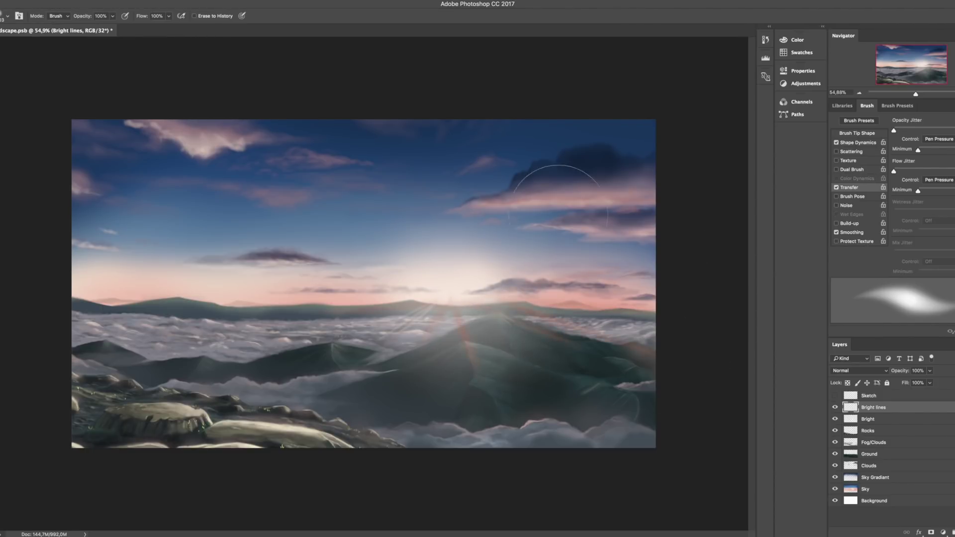
{"action": "key", "text": "b"}
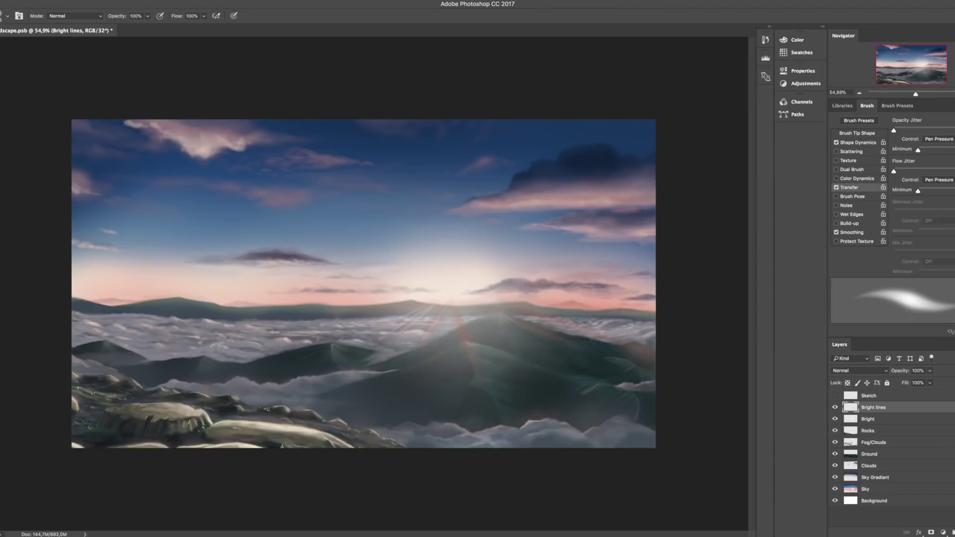
{"action": "left_click_drag", "start_coordinate": [451, 294], "coordinate": [497, 262]}
{"action": "key", "text": "e"}
{"action": "key", "text": "b"}
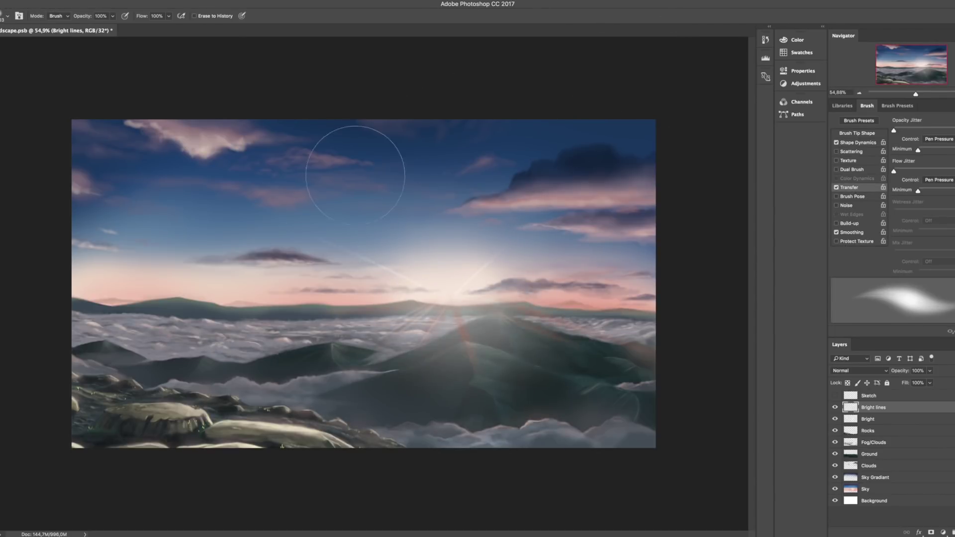
Draw a long light line, rotate it diagonally, merge it into Bright lines, and add a reddish stroke
{"action": "left_click_drag", "start_coordinate": [545, 236], "coordinate": [545, 392]}
{"action": "key", "text": "super+z"}
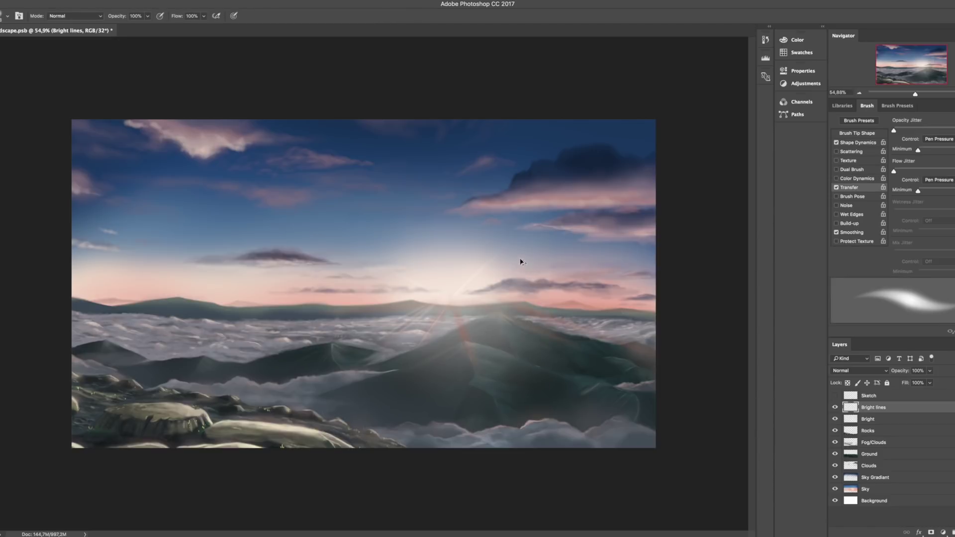
{"action": "key", "text": "super+shift+alt+n"}
{"action": "mouse_move", "coordinate": [548, 182]}
{"action": "left_mouse_down"}
{"action": "mouse_move", "coordinate": [548, 405]}
{"action": "mouse_move", "coordinate": [678, 411]}
{"action": "mouse_move", "coordinate": [661, 390]}
{"action": "mouse_move", "coordinate": [693, 384]}
{"action": "left_mouse_up"}
{"action": "key", "text": "super+t"}
{"action": "key", "text": "Return"}
{"action": "key", "text": "super+e"}
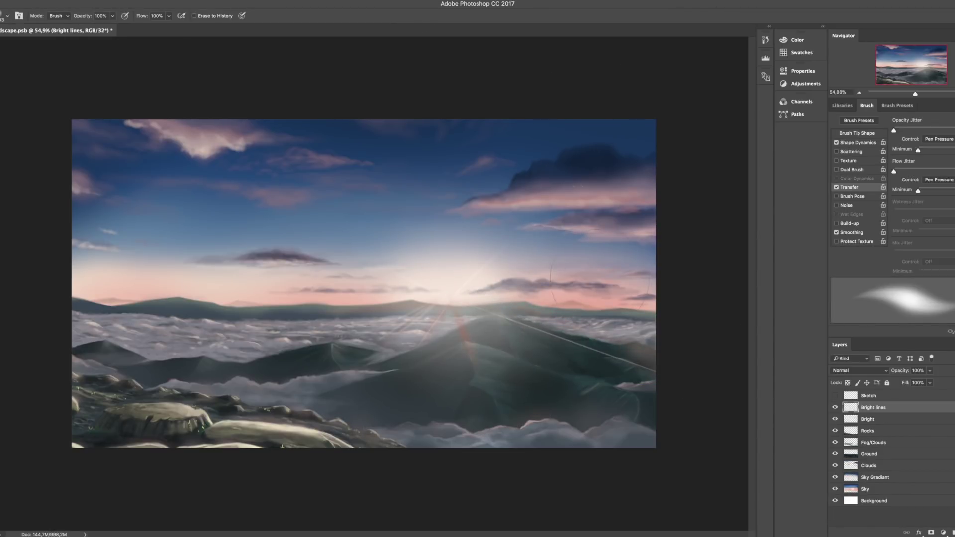
{"action": "key", "text": "b"}
{"action": "left_click_drag", "start_coordinate": [530, 299], "coordinate": [654, 372]}
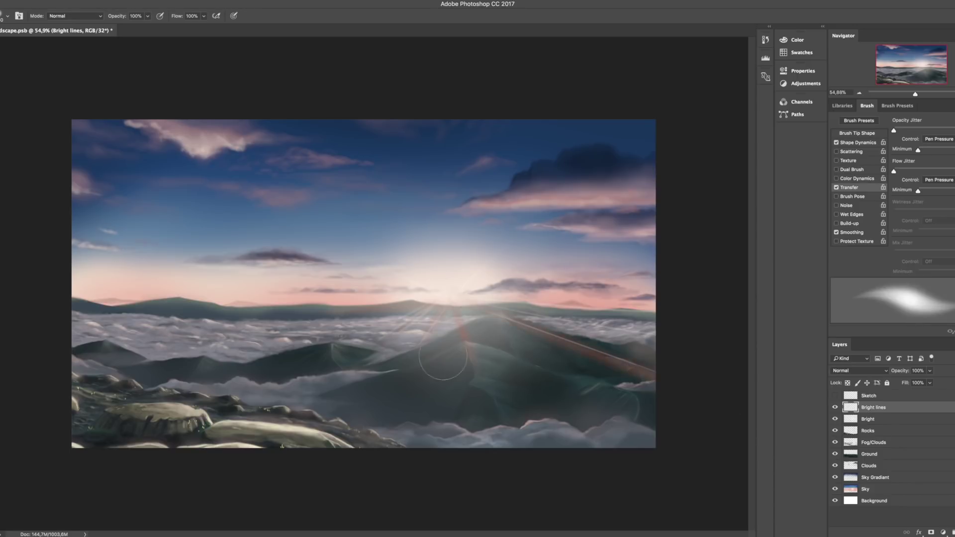
Add a new layer above Bright lines and pick a darker brownish colour
{"action": "key", "text": "super+shift+alt+n"}
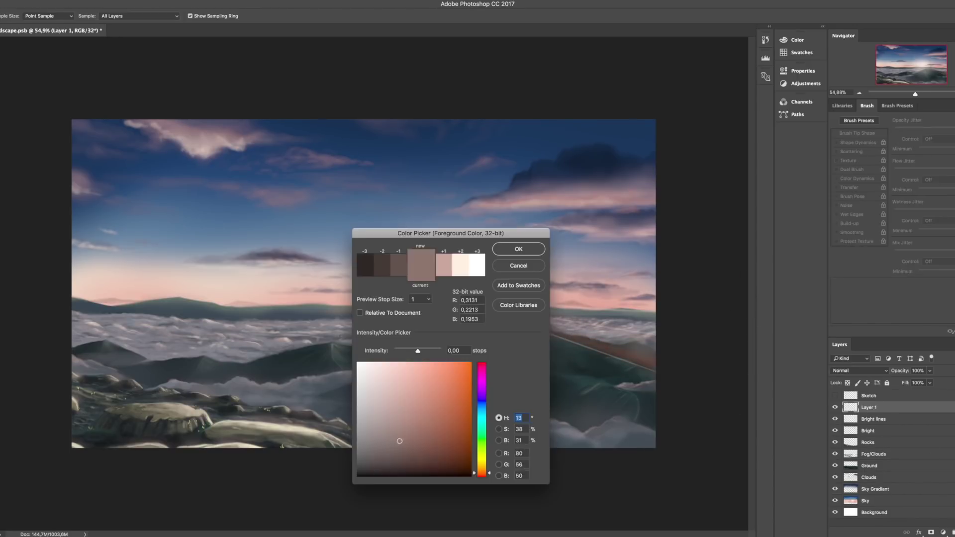
{"action": "left_click", "coordinate": [432, 450]}
{"action": "key", "text": "Return"}
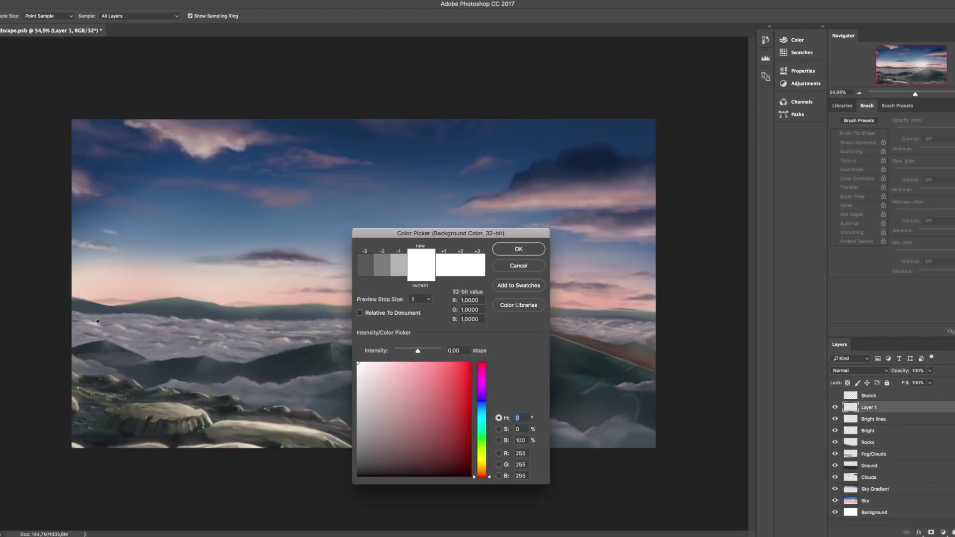
{"action": "left_click", "coordinate": [444, 452]}
{"action": "key", "text": "Return"}
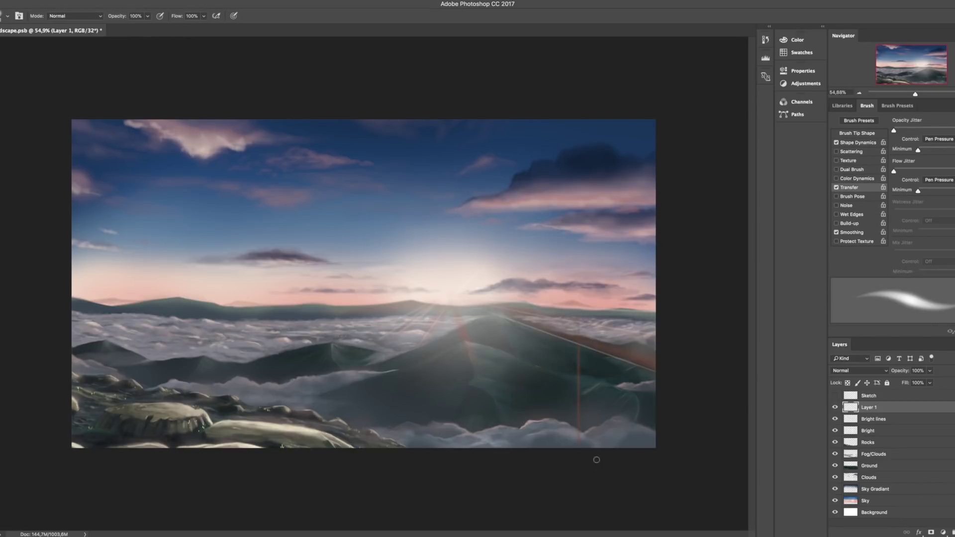
Draw a thin vertical line, rotate it to about -65° at the sun glow, and set 87% opacity
{"action": "key", "text": "ctrl+z"}
{"action": "key", "text": "["}
{"action": "left_click_drag", "start_coordinate": [522, 197], "coordinate": [523, 427]}
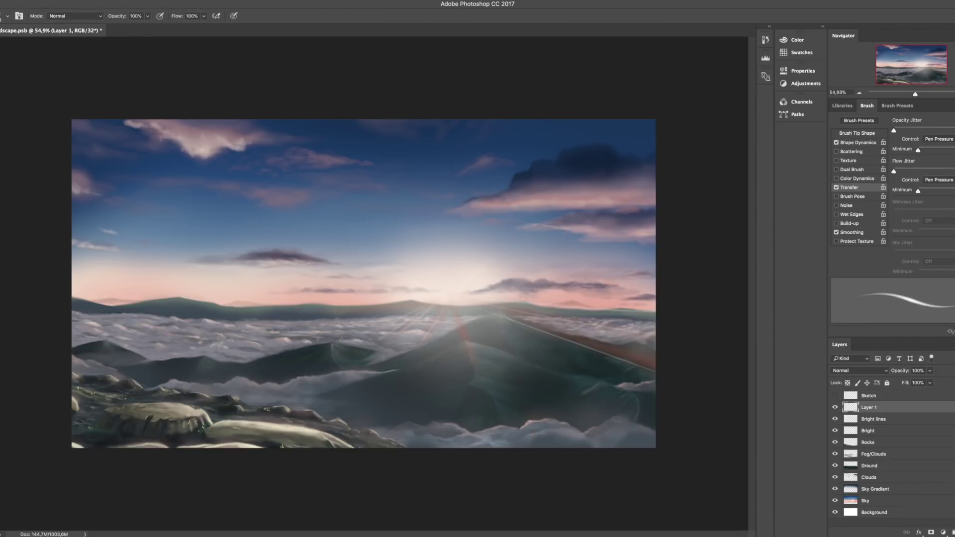
{"action": "key", "text": "ctrl+t"}
{"action": "left_click_drag", "start_coordinate": [523, 199], "coordinate": [469, 297]}
{"action": "mouse_move", "coordinate": [735, 412]}
{"action": "left_mouse_down"}
{"action": "mouse_move", "coordinate": [634, 369]}
{"action": "mouse_move", "coordinate": [711, 390]}
{"action": "left_mouse_up"}
{"action": "key", "text": "Return"}
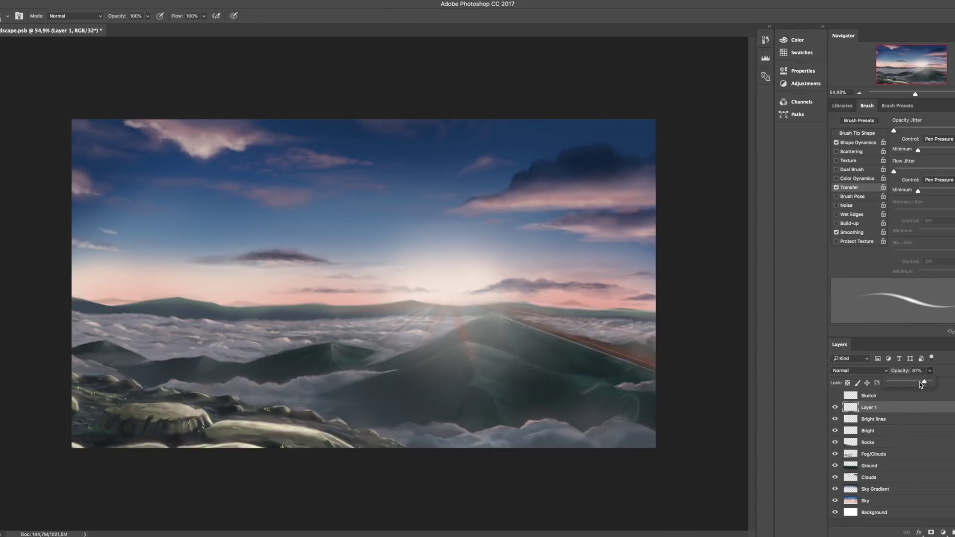
{"action": "left_click_drag", "start_coordinate": [921, 385], "coordinate": [922, 384]}
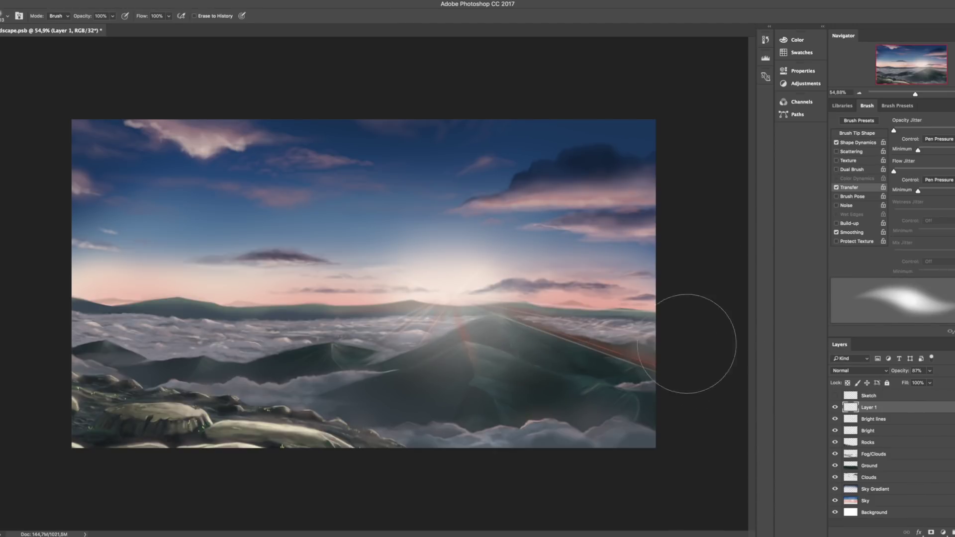
Duplicate the ray layer and tilt the Line 2 streak by about 4.6°
{"action": "key", "text": "ctrl+j"}
{"action": "double_click", "coordinate": [885, 409]}
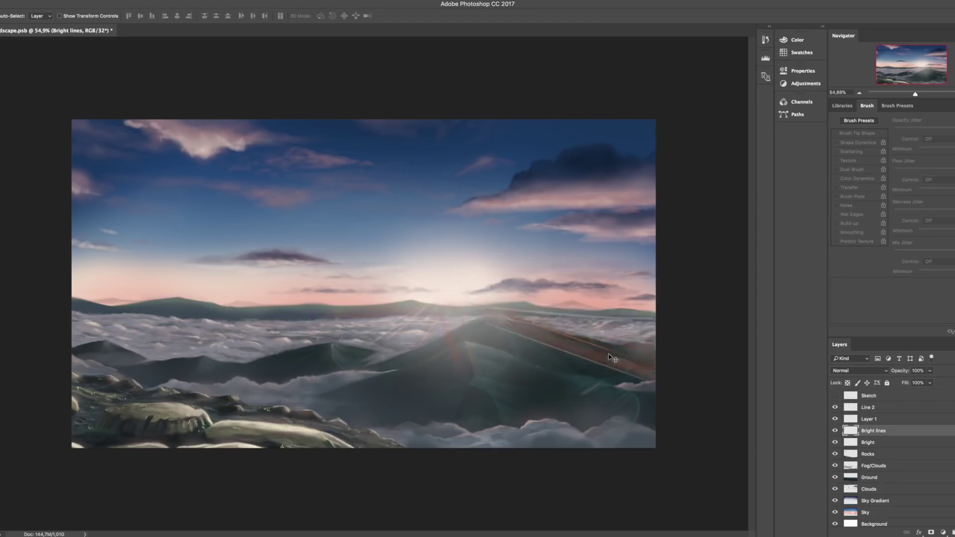
{"action": "key", "text": "v"}
{"action": "left_click_drag", "start_coordinate": [916, 94], "coordinate": [910, 95]}
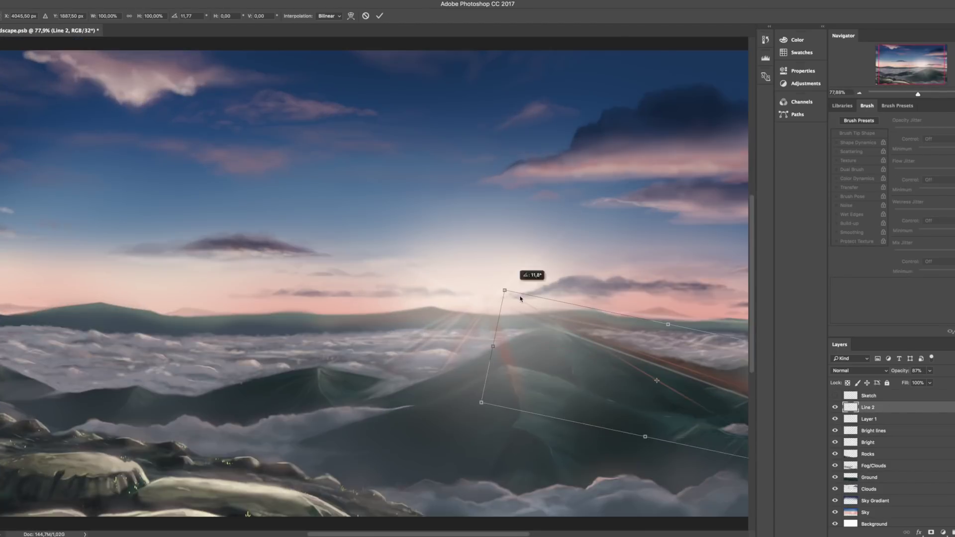
{"action": "left_click_drag", "start_coordinate": [520, 284], "coordinate": [565, 331]}
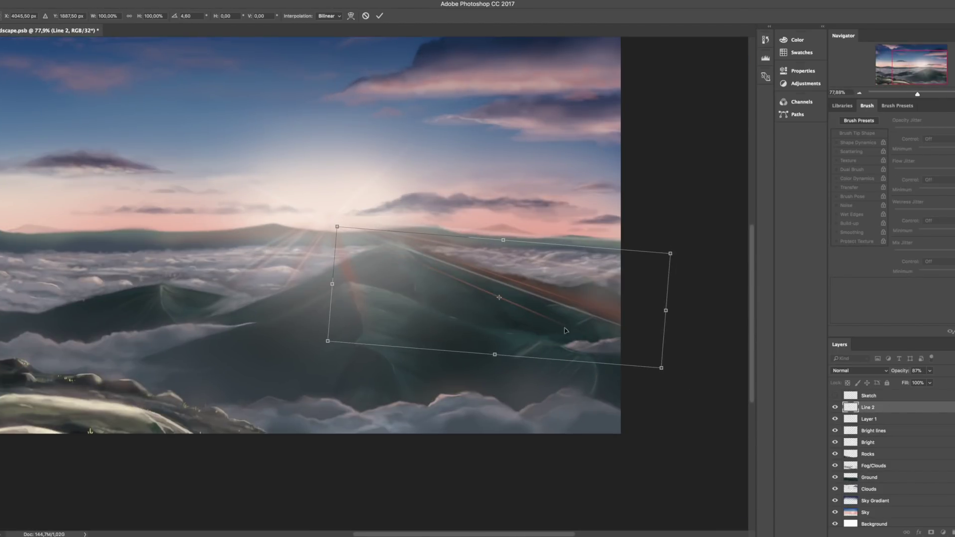
{"action": "key", "text": "Return"}
{"action": "key", "text": "b"}
Stretch the Bright lines rays down and to the right with Free Transform
{"action": "key", "text": "alt+bracketleft"}
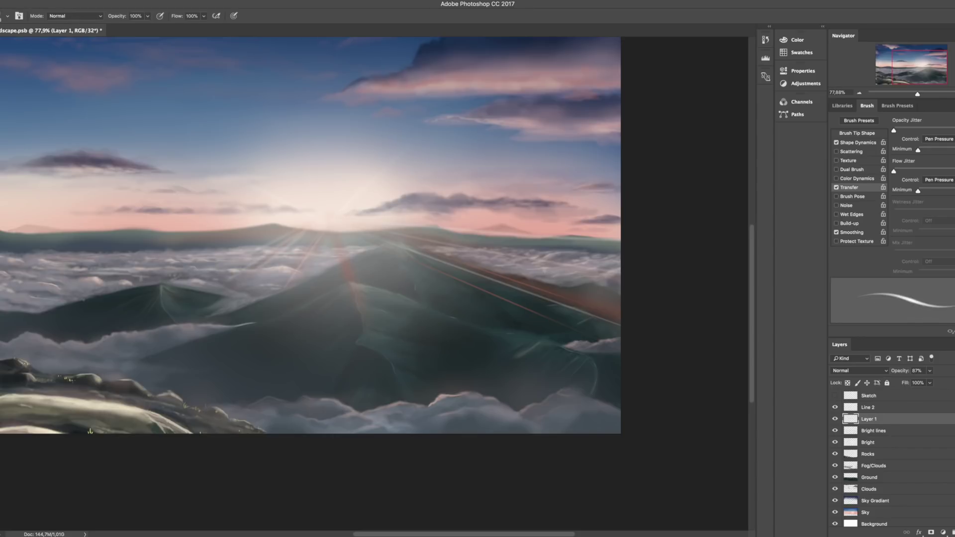
{"action": "key", "text": "alt+bracketleft"}
{"action": "key", "text": "e"}
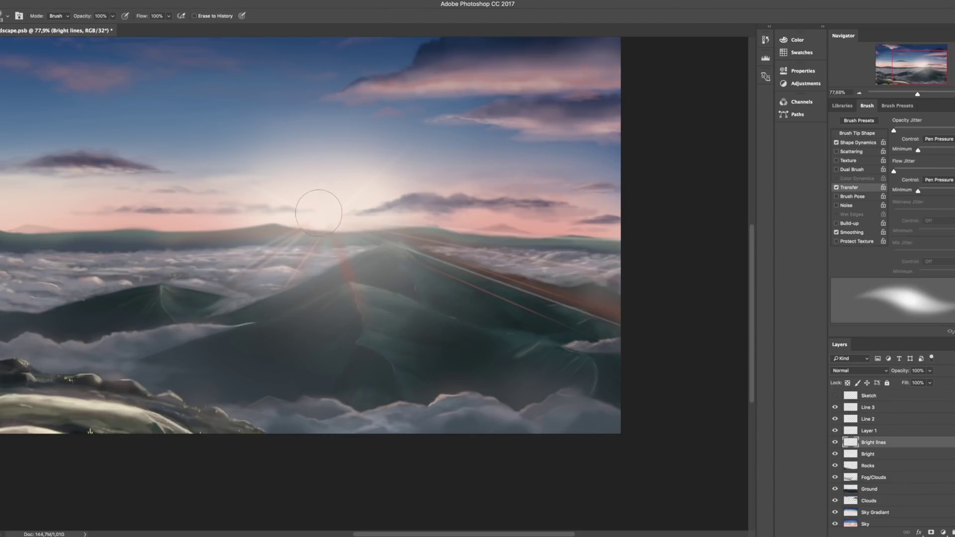
{"action": "key", "text": "ctrl+t"}
{"action": "mouse_move", "coordinate": [370, 276]}
{"action": "left_mouse_down"}
{"action": "mouse_move", "coordinate": [405, 373]}
{"action": "mouse_move", "coordinate": [518, 392]}
{"action": "mouse_move", "coordinate": [448, 359]}
{"action": "mouse_move", "coordinate": [529, 399]}
{"action": "left_mouse_up"}
{"action": "key", "text": "Return"}
Step up to Line 3 and add a new empty Layer 2 on top
{"action": "key", "text": "alt+bracketright"}
{"action": "key", "text": "alt+bracketright"}
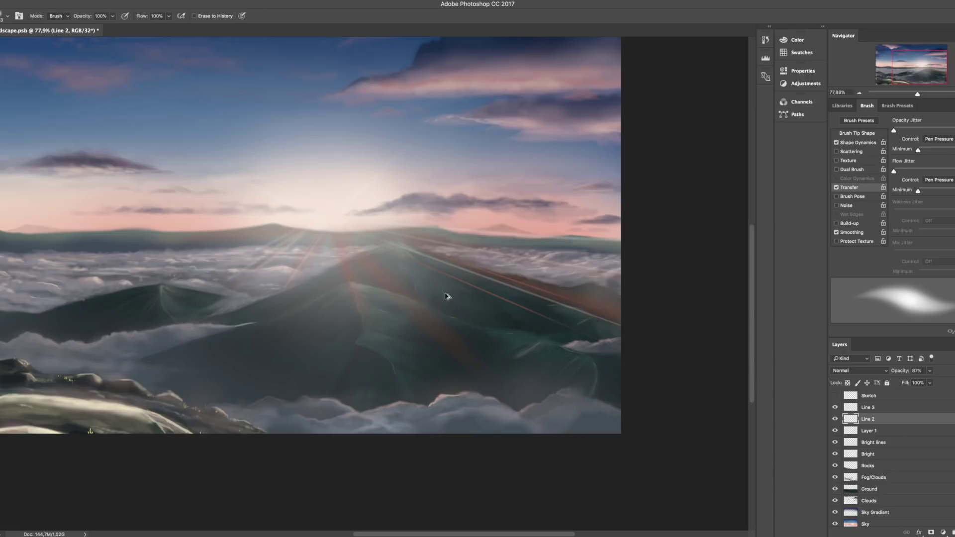
{"action": "key", "text": "alt+bracketleft"}
{"action": "key", "text": "alt+bracketleft"}
{"action": "key", "text": "b"}
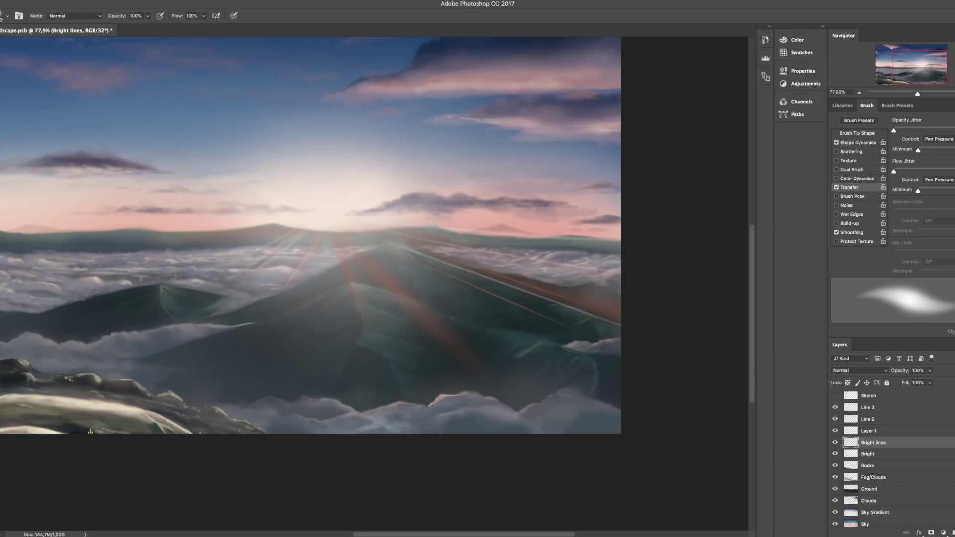
{"action": "key", "text": "alt+bracketright"}
{"action": "key", "text": "alt+bracketright"}
{"action": "key", "text": "alt+bracketright"}
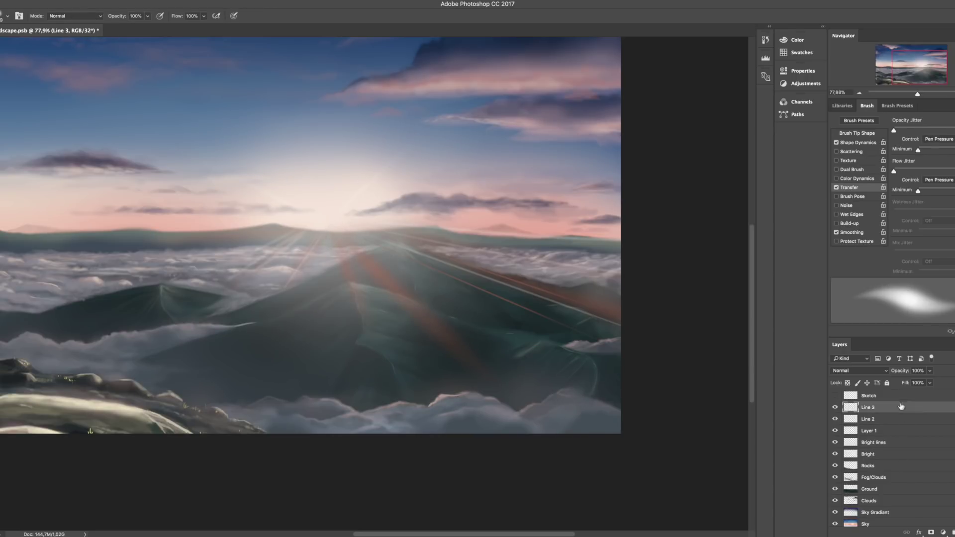
{"action": "key", "text": "ctrl+shift+alt+n"}
On Bright lines, turn off Transfer dynamics and resize the brush for work at the sun
{"action": "key", "text": "e"}
{"action": "left_click", "coordinate": [888, 451]}
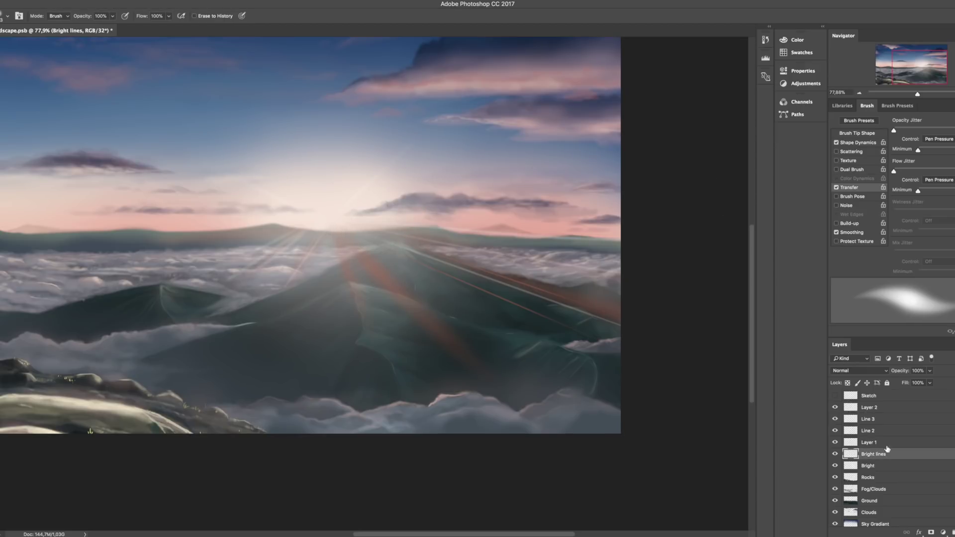
{"action": "left_click", "coordinate": [837, 188]}
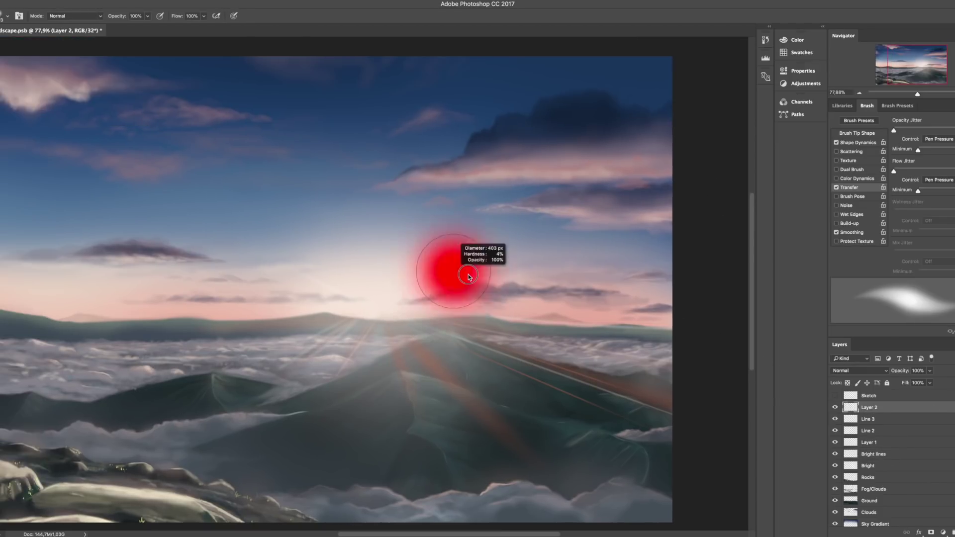
{"action": "left_click_drag", "start_coordinate": [465, 269], "coordinate": [424, 264]}
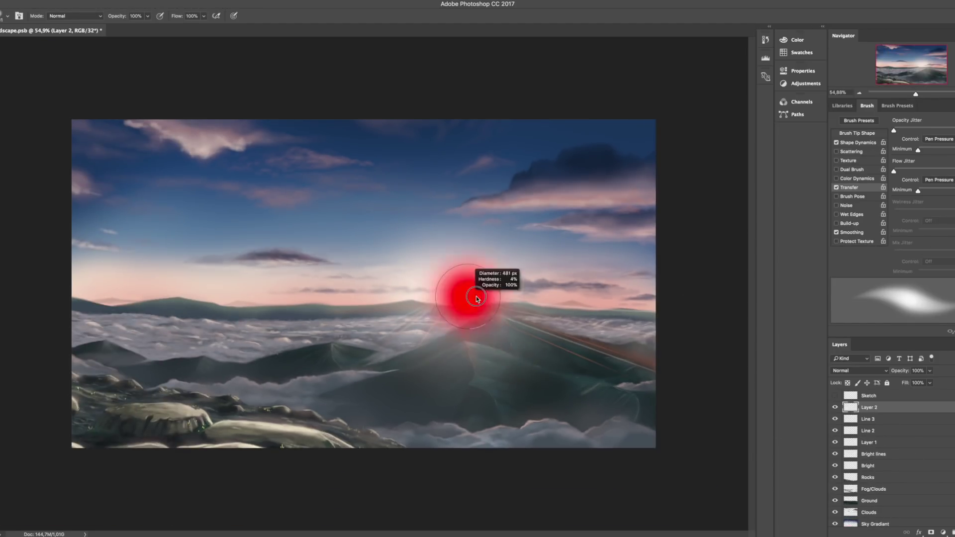
{"action": "left_click_drag", "start_coordinate": [448, 287], "coordinate": [454, 318]}
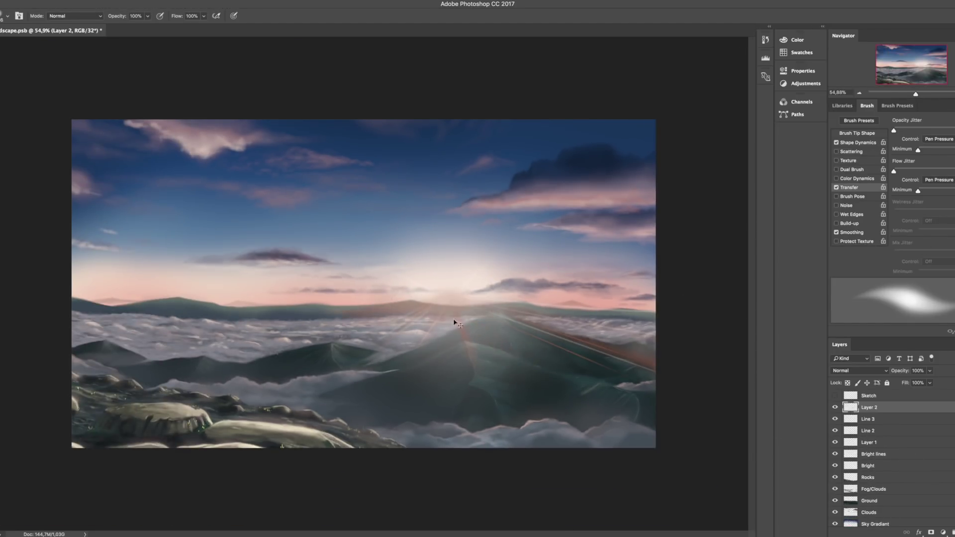
Erase the stray reddish patch at the sun, switching between Layer 2 and Bright lines
{"action": "right_click", "coordinate": [582, 386], "text": "ctrl"}
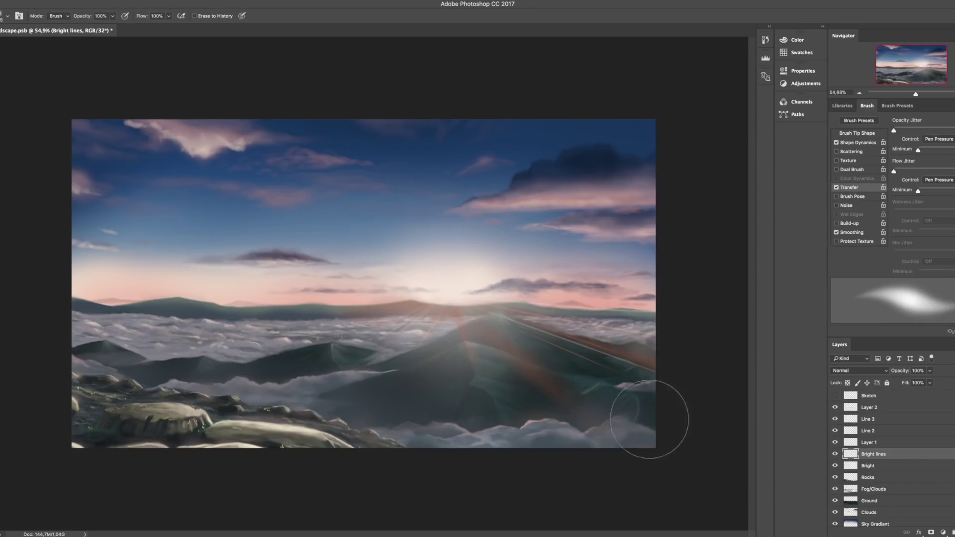
{"action": "right_click", "coordinate": [445, 301], "text": "ctrl"}
{"action": "key", "text": "e"}
{"action": "left_click", "coordinate": [444, 301]}
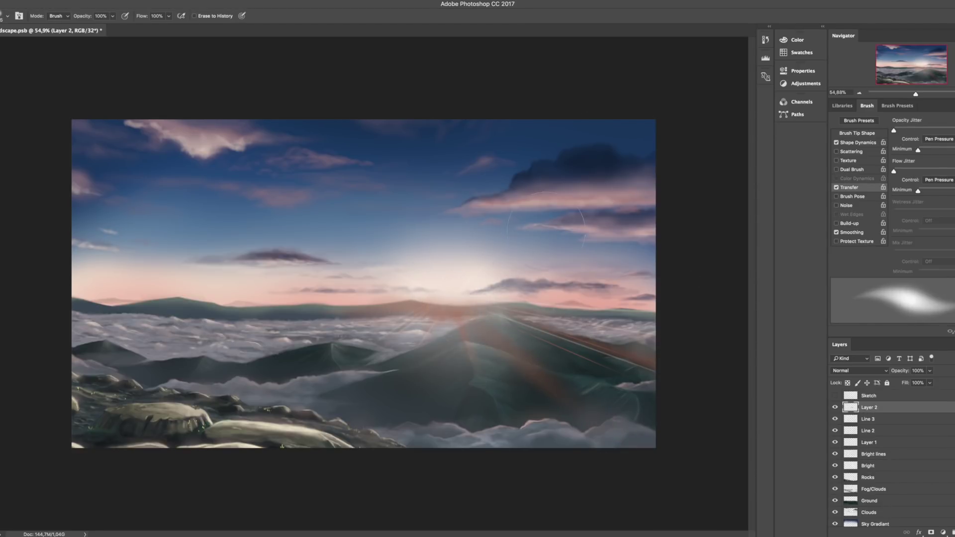
{"action": "right_click", "coordinate": [556, 396], "text": "ctrl"}
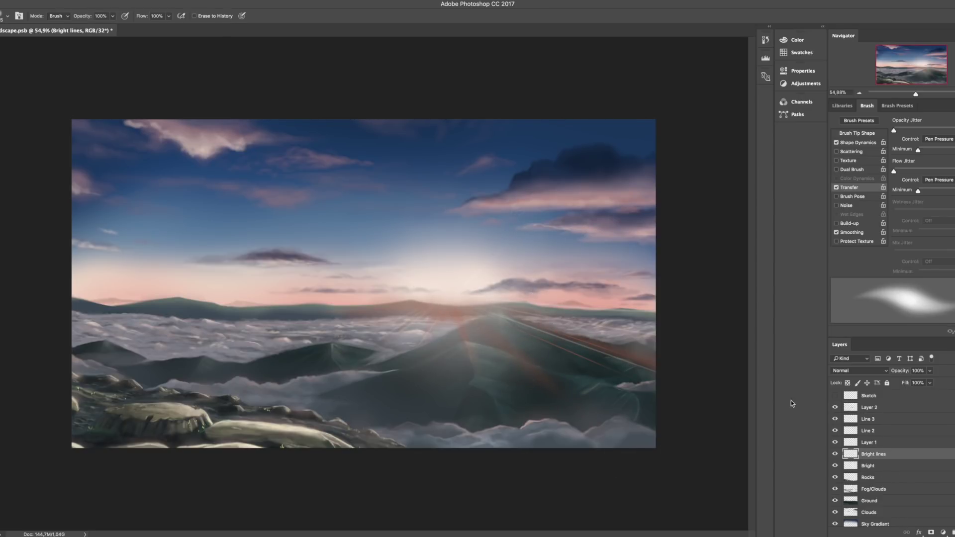
{"action": "right_click", "coordinate": [587, 401], "text": "ctrl"}
{"action": "key", "text": "b"}
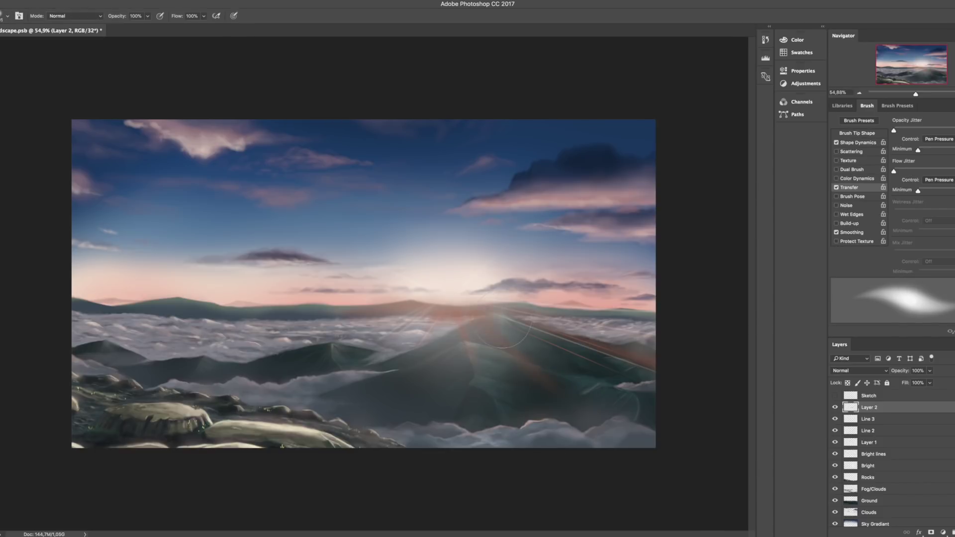
{"action": "key", "text": "e"}
{"action": "key", "text": "ctrl+s"}
{"action": "key", "text": "b"}
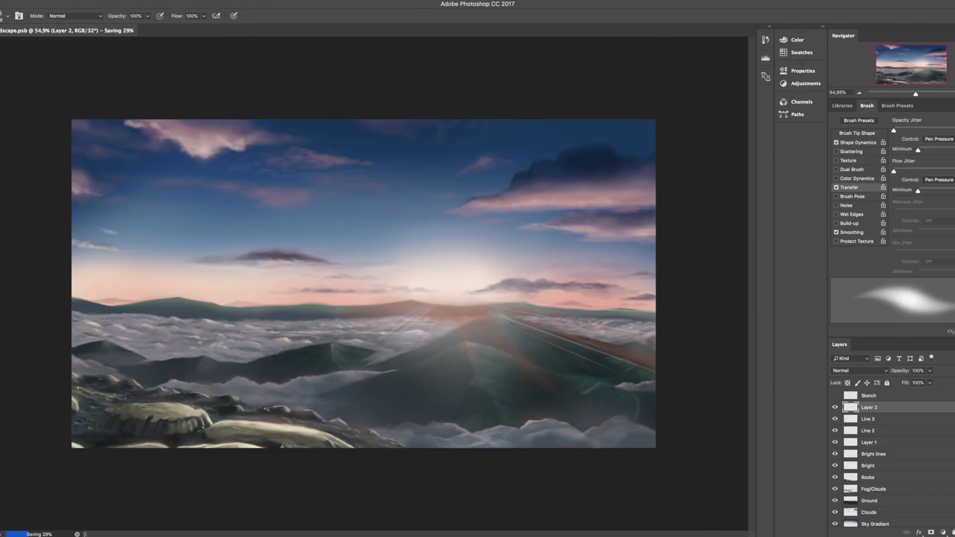
{"action": "scroll", "coordinate": [149, 438], "scroll_direction": "up", "scroll_amount": 5}
{"action": "right_click", "coordinate": [343, 259], "text": "ctrl"}
{"action": "left_click", "coordinate": [369, 279]}
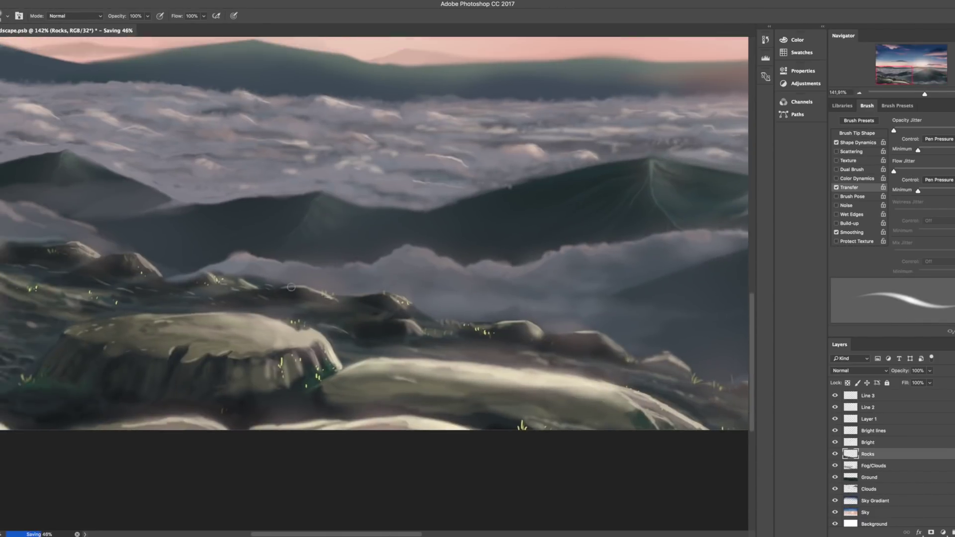
{"action": "left_click_drag", "start_coordinate": [175, 263], "coordinate": [245, 297]}
{"action": "scroll", "coordinate": [245, 297], "scroll_direction": "down", "scroll_amount": 3}
{"action": "scroll", "coordinate": [245, 297], "scroll_direction": "right", "scroll_amount": 7}
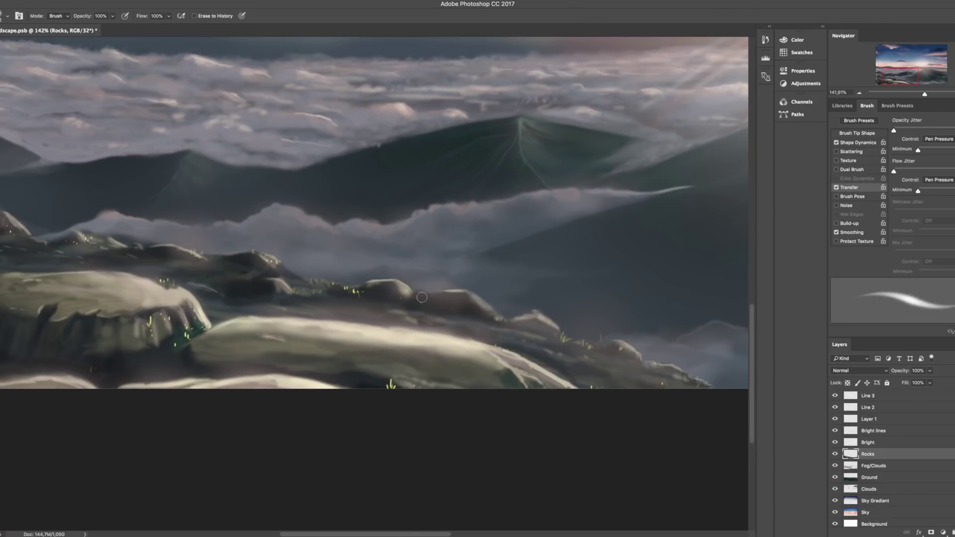
{"action": "scroll", "coordinate": [403, 304], "scroll_direction": "up", "scroll_amount": 3}
{"action": "scroll", "coordinate": [403, 304], "scroll_direction": "left", "scroll_amount": 2}
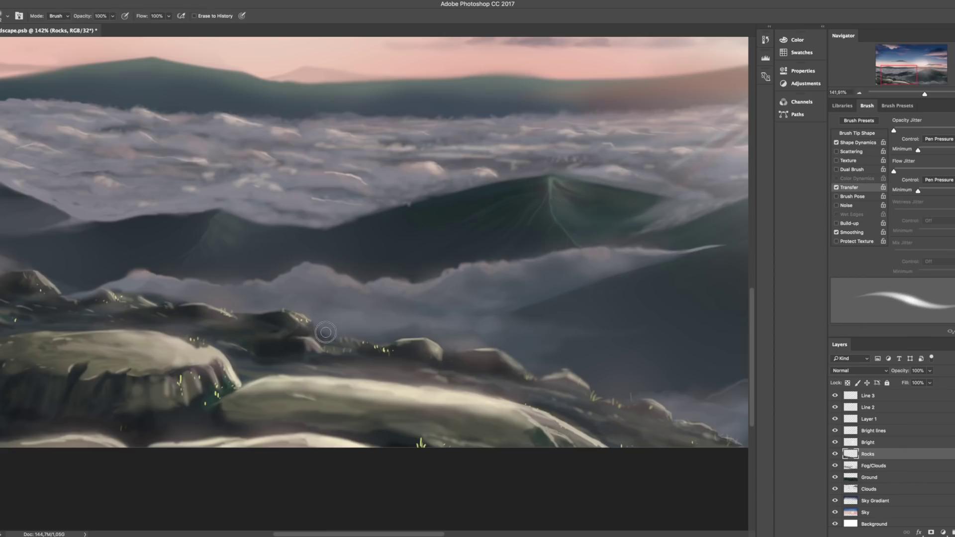
{"action": "scroll", "coordinate": [213, 348], "scroll_direction": "up", "scroll_amount": 2}
{"action": "scroll", "coordinate": [214, 348], "scroll_direction": "left", "scroll_amount": 3}
{"action": "scroll", "coordinate": [214, 348], "scroll_direction": "down", "scroll_amount": 5}
{"action": "key", "text": "bracketright"}
{"action": "key", "text": "bracketright"}
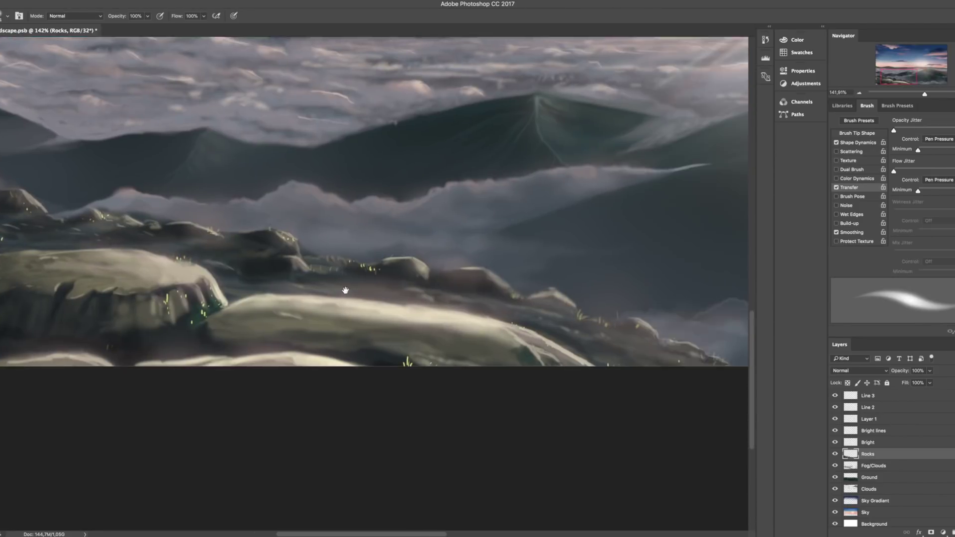
{"action": "scroll", "coordinate": [342, 288], "scroll_direction": "up", "scroll_amount": 7}
{"action": "scroll", "coordinate": [342, 288], "scroll_direction": "left", "scroll_amount": 2}
{"action": "key", "text": "bracketright"}
{"action": "key", "text": "bracketright"}
{"action": "scroll", "coordinate": [164, 383], "scroll_direction": "down", "scroll_amount": 2}
{"action": "scroll", "coordinate": [278, 214], "scroll_direction": "up", "scroll_amount": 15}
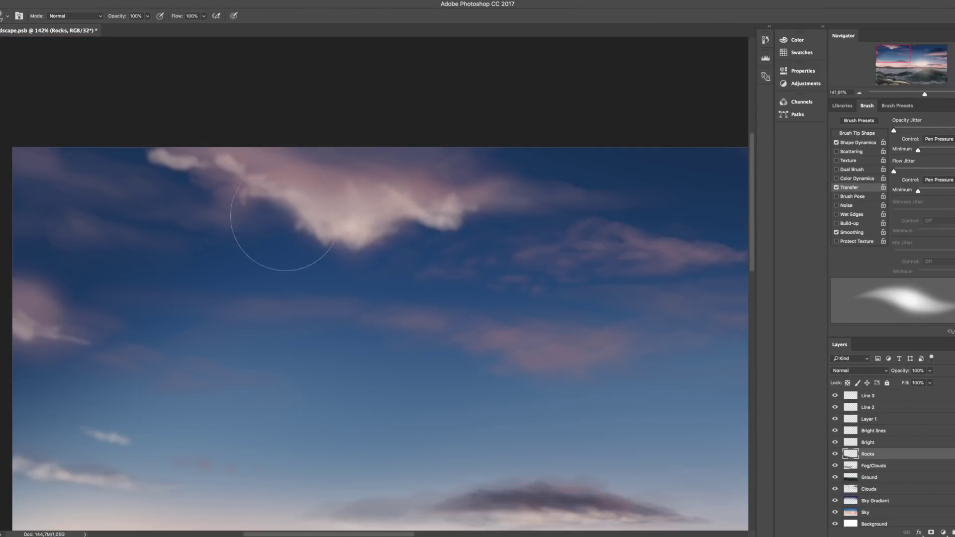
{"action": "left_click_drag", "start_coordinate": [277, 213], "coordinate": [256, 169]}
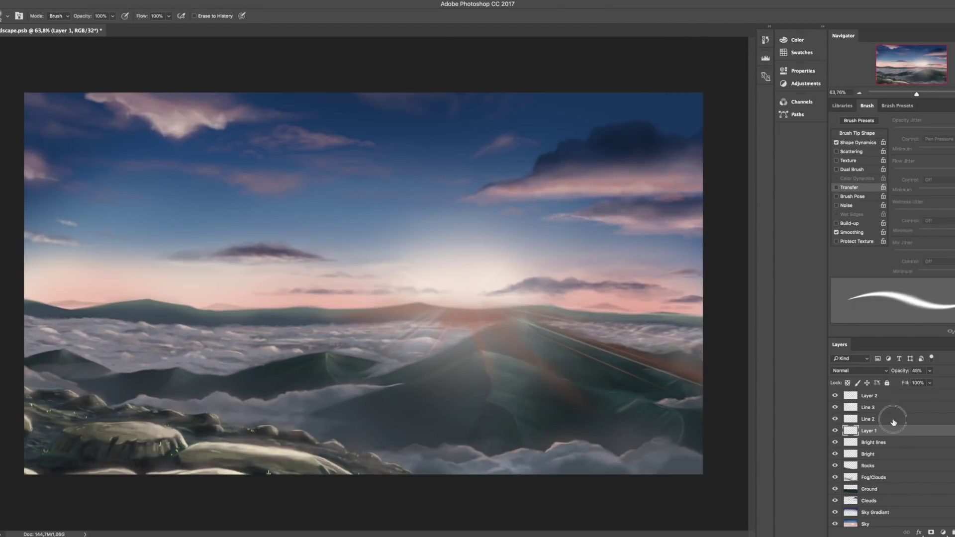
Check the Line 2, Fog/Clouds, Ground and Clouds layers, then set a small, very soft brush tip
{"action": "left_click", "coordinate": [894, 420]}
{"action": "scroll", "coordinate": [363, 283], "scroll_direction": "down", "scroll_amount": 3}
{"action": "scroll", "coordinate": [363, 284], "scroll_direction": "up", "scroll_amount": 4}
{"action": "key", "text": "b"}
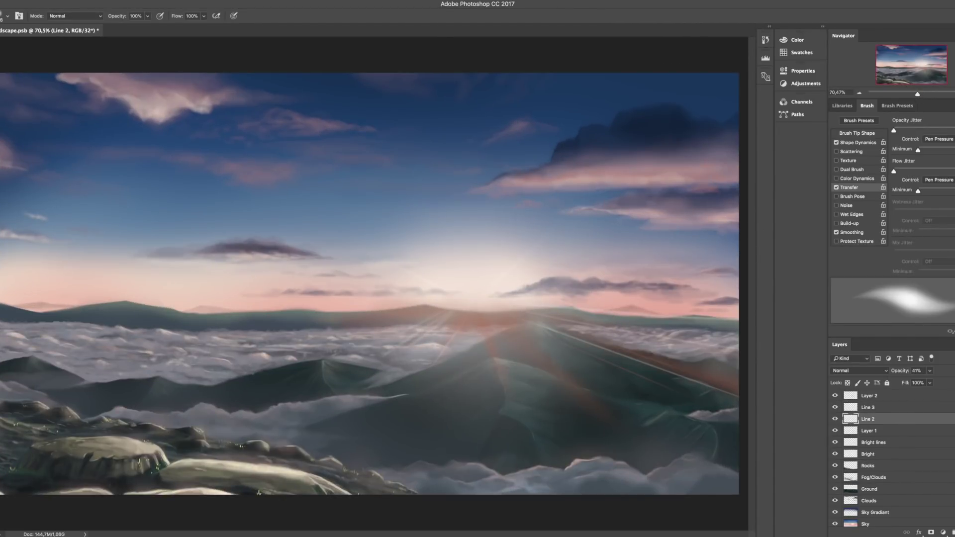
{"action": "left_click", "coordinate": [106, 355], "text": "ctrl"}
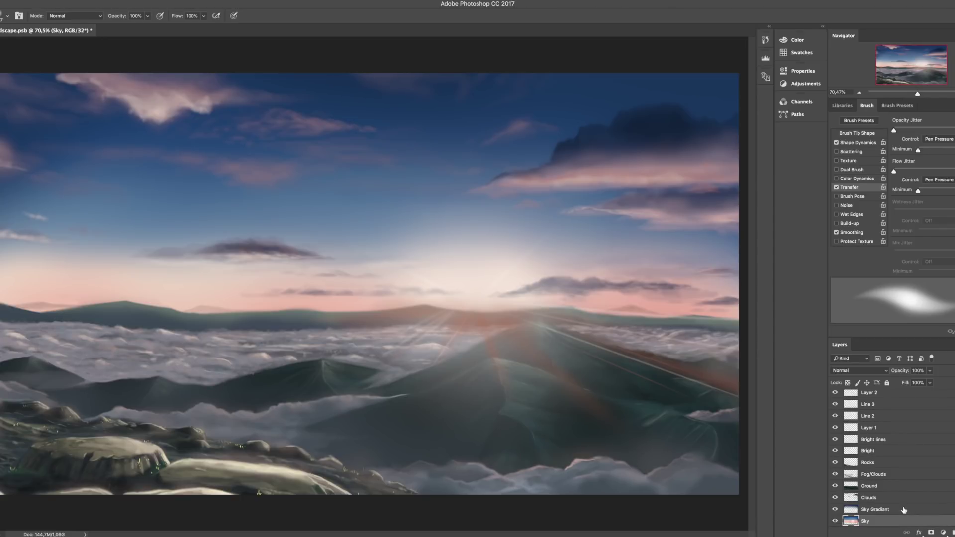
{"action": "left_click", "coordinate": [132, 286], "text": "ctrl"}
{"action": "key", "text": "e"}
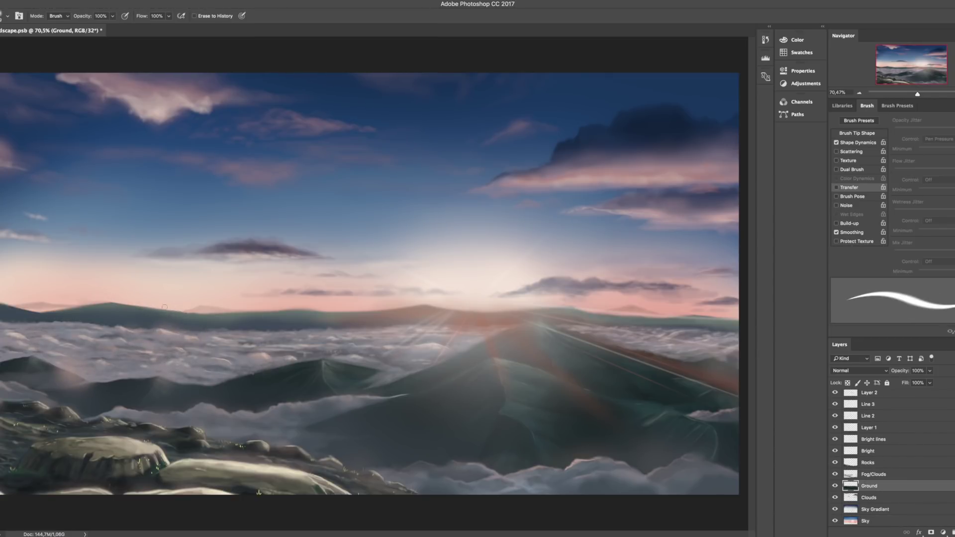
{"action": "scroll", "coordinate": [164, 307], "scroll_direction": "down", "scroll_amount": 2}
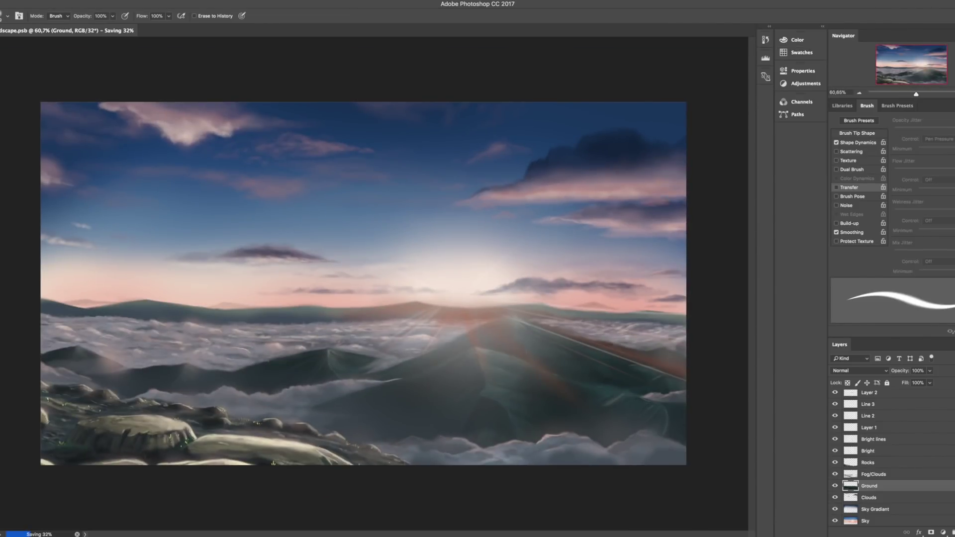
{"action": "key", "text": "b"}
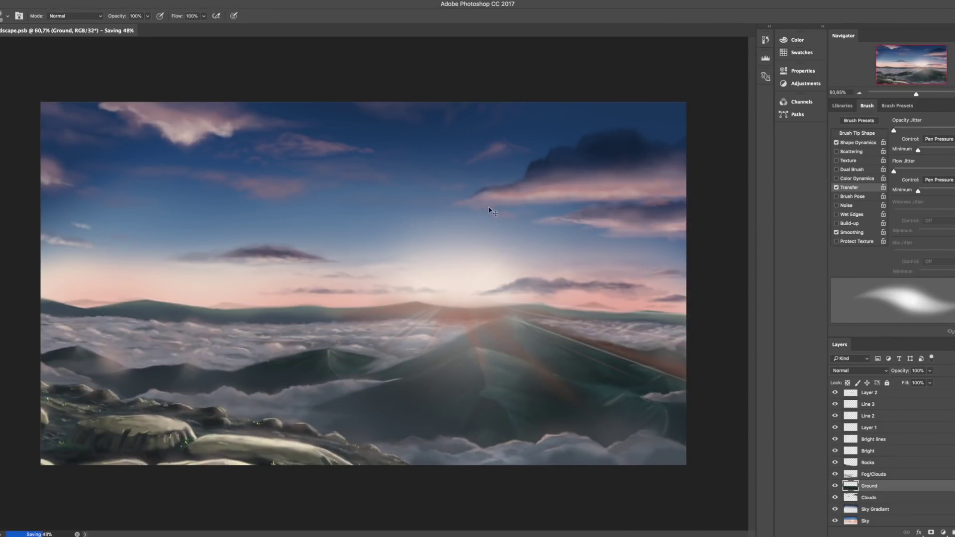
{"action": "left_click", "coordinate": [490, 211], "text": "ctrl"}
{"action": "left_click_drag", "start_coordinate": [653, 234], "coordinate": [604, 222]}
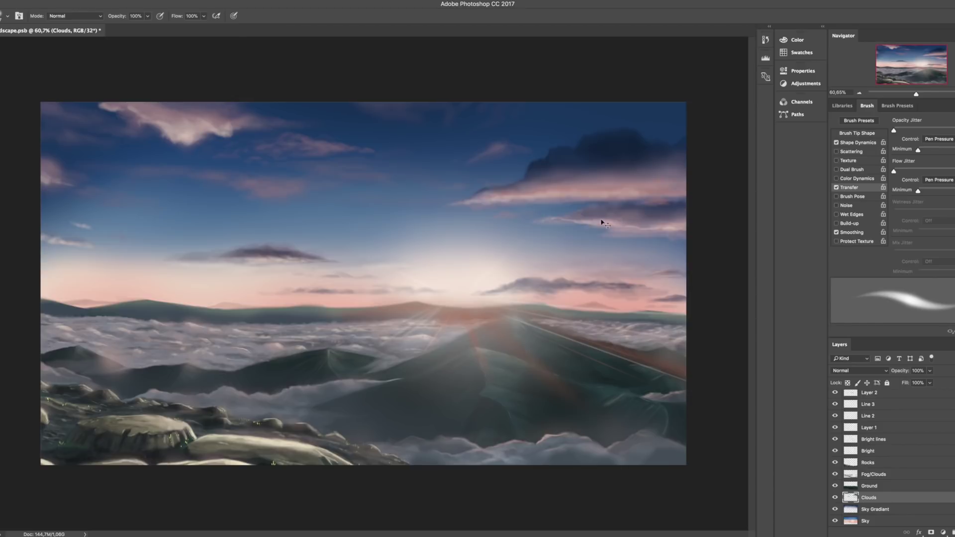